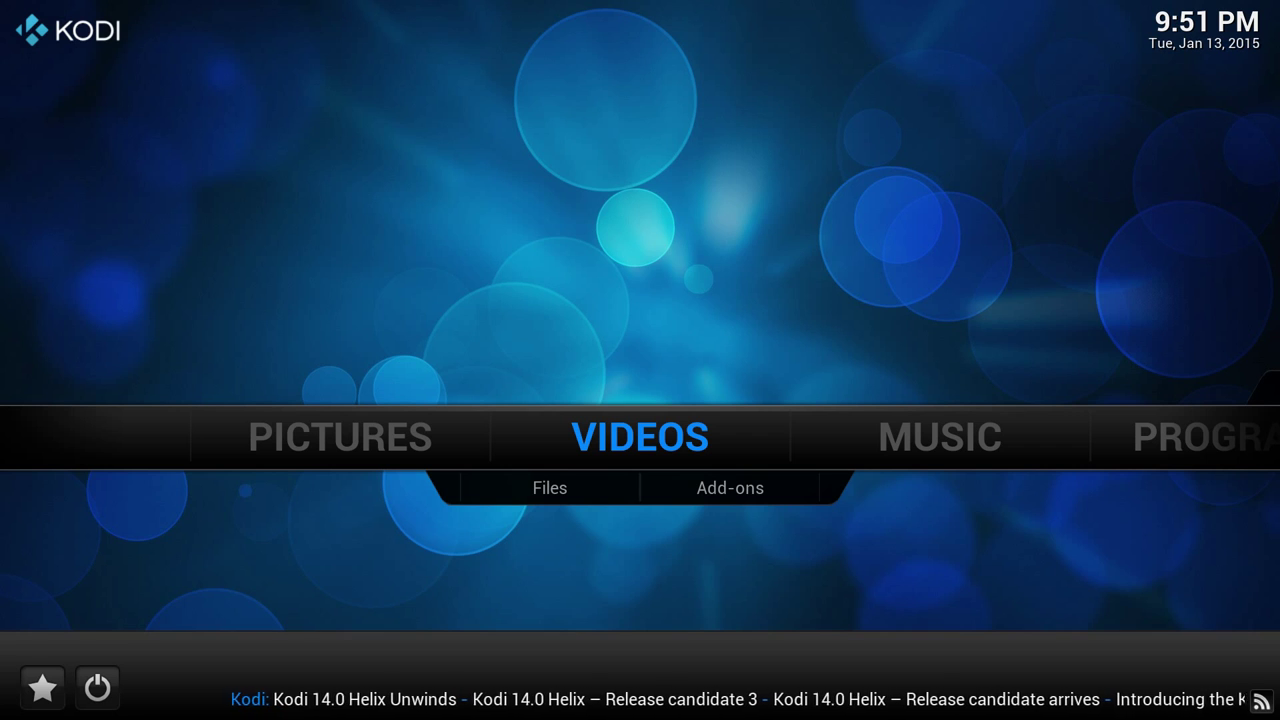
Step: Open the Files section for videos, dismissing the first-run help message
key("Down")
key("Return")
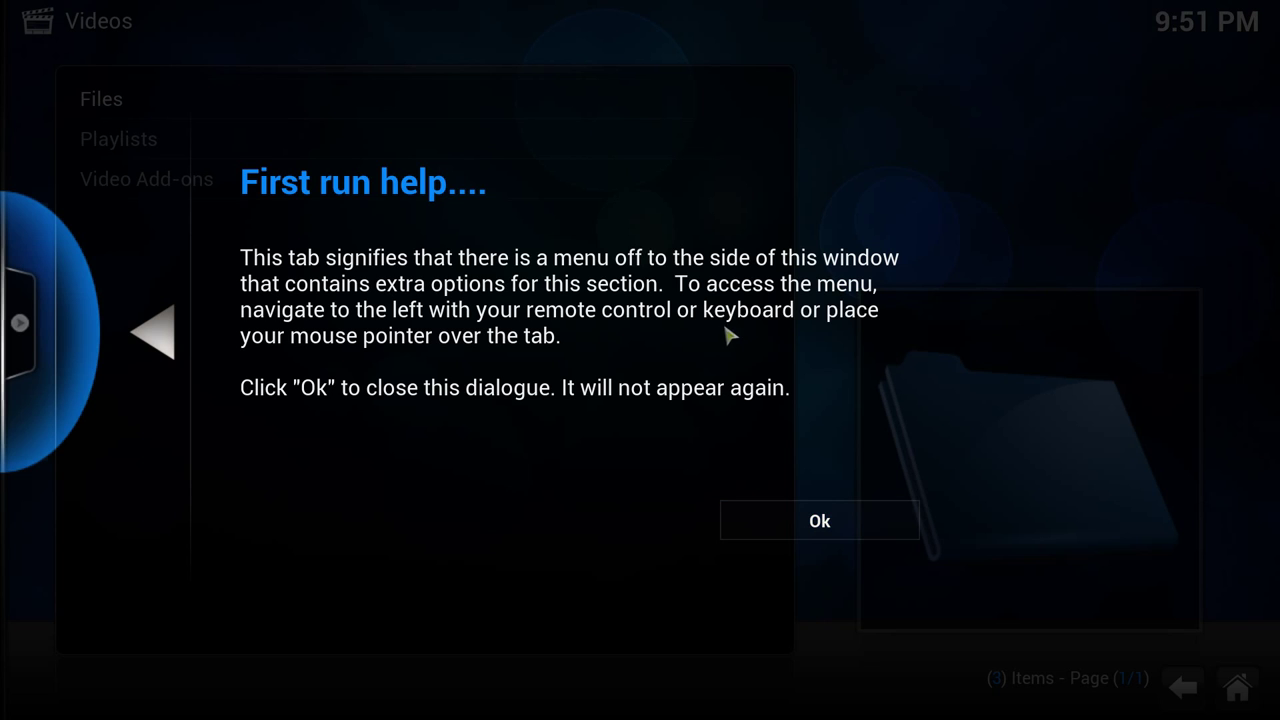
left_click(784, 515)
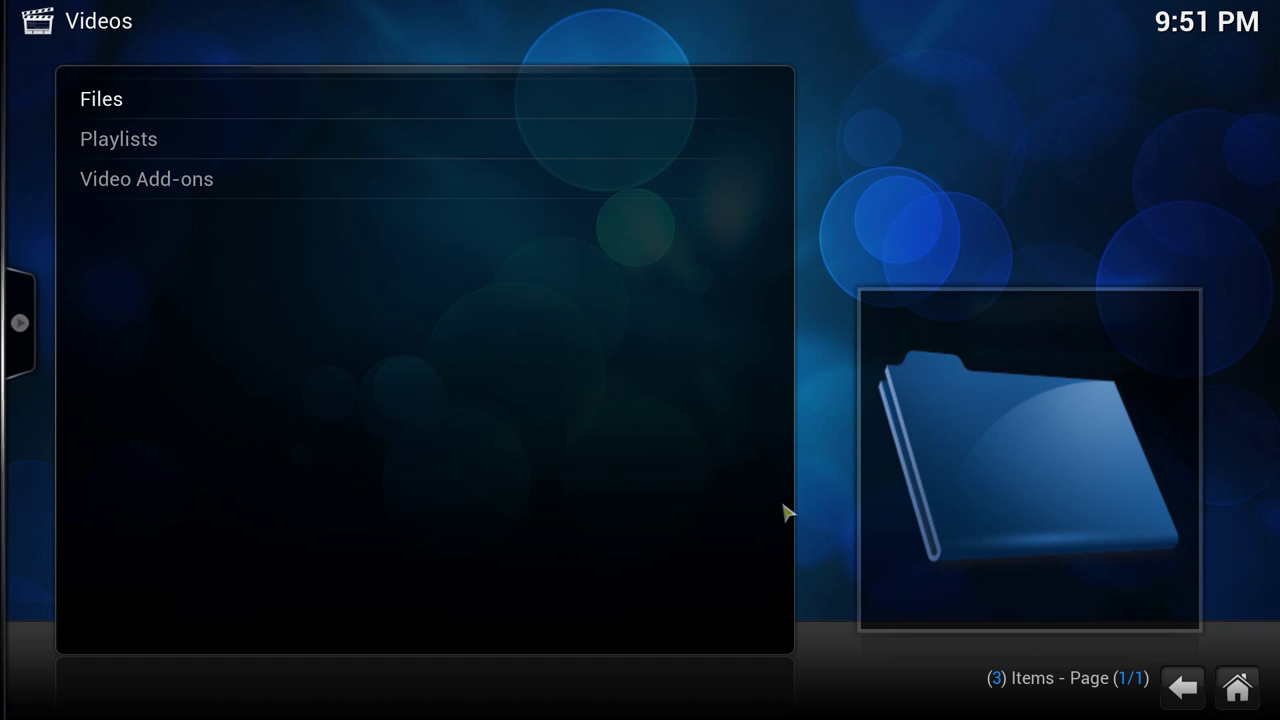
key("Down")
key("Down")
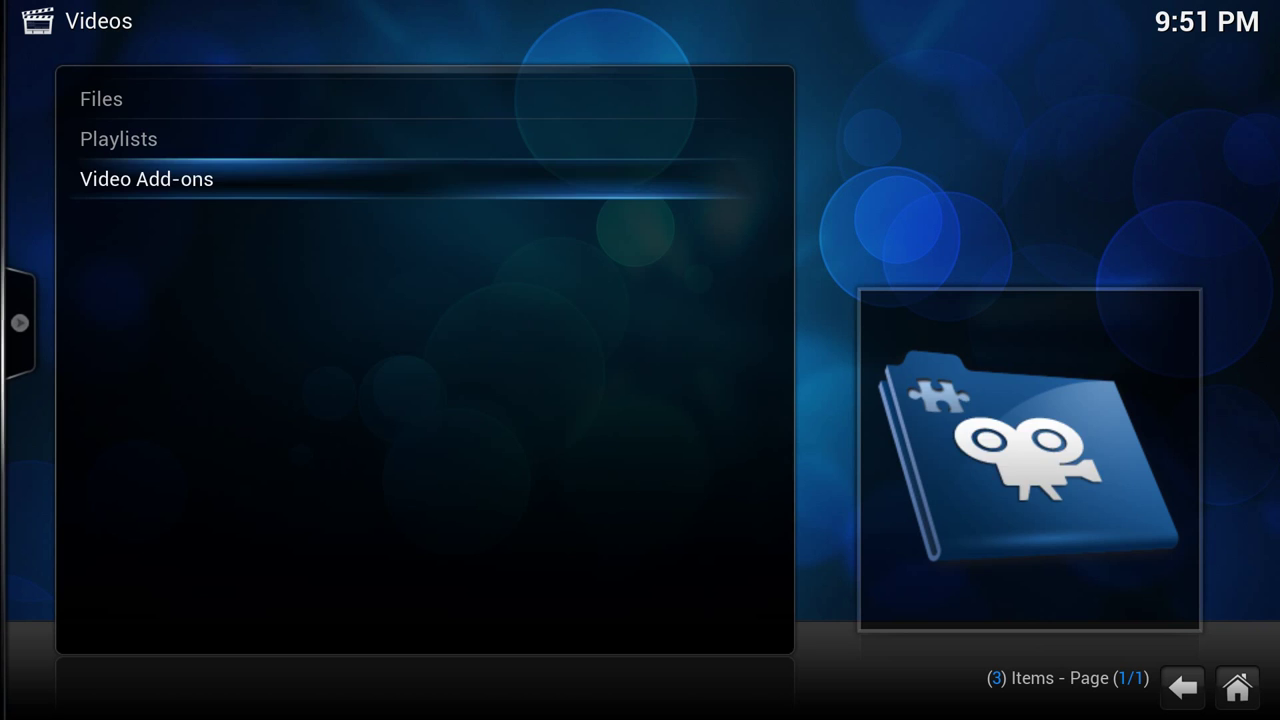
key("Down")
key("Return")
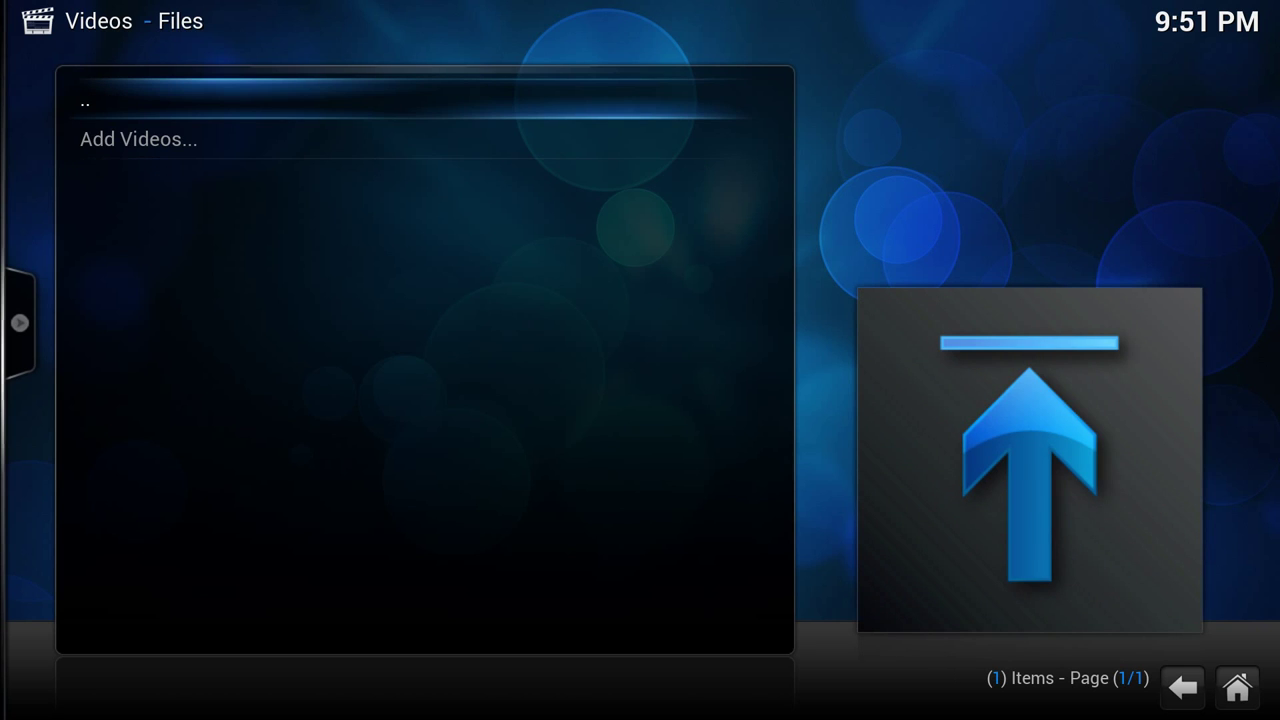
Step: Start adding a new video source and open the browser for its media location
key("Down")
key("Return")
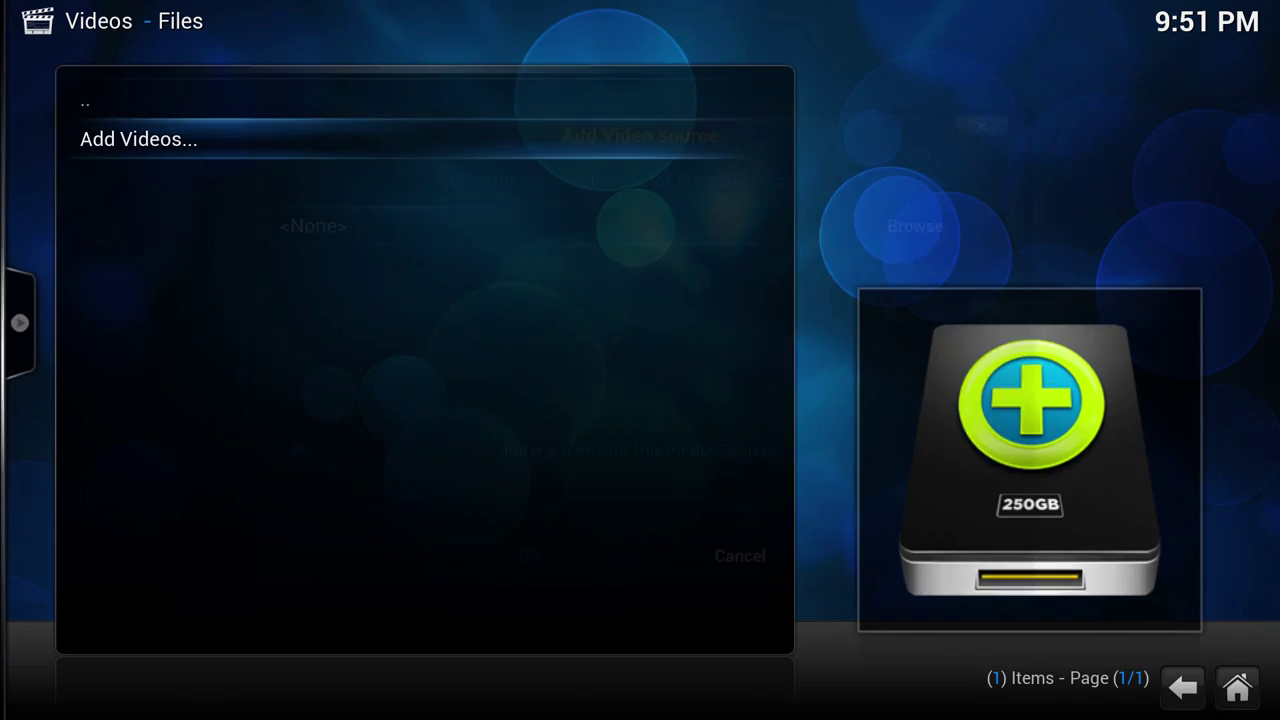
key("Right")
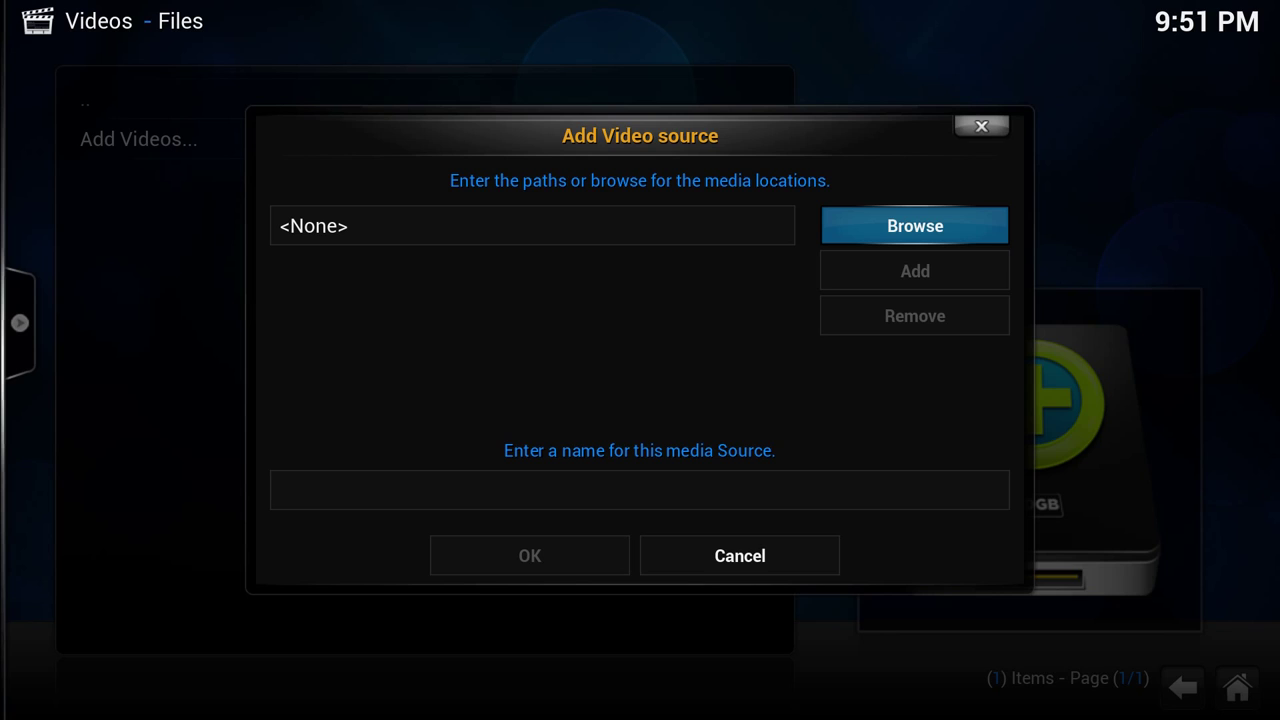
key("Return")
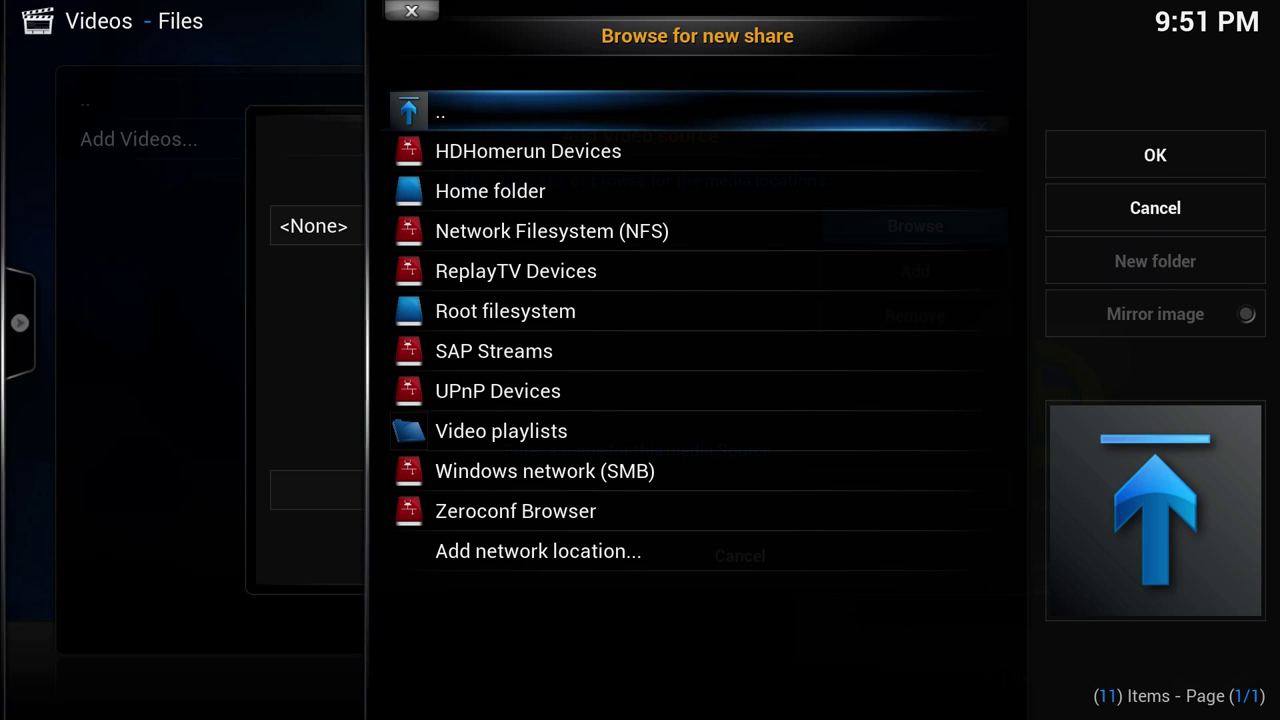
Step: Look inside the Home folder and return to the list of locations
key("Down")
key("Down")
key("Return")
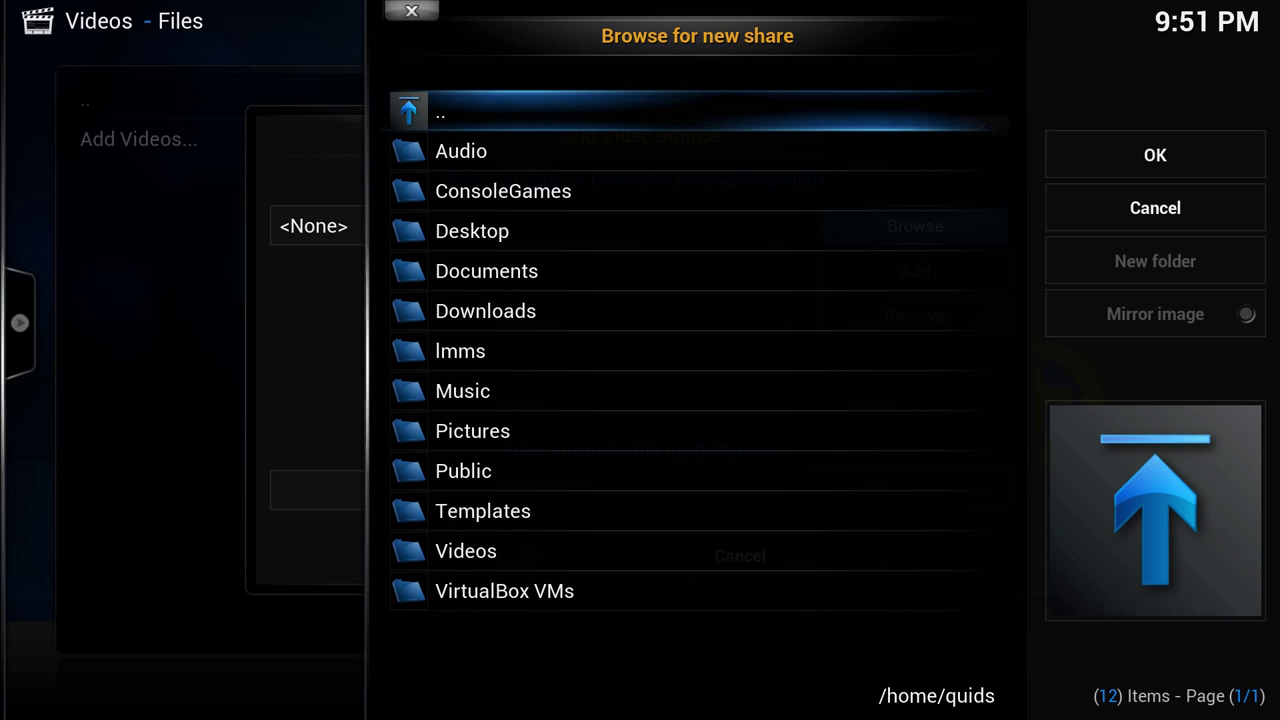
key("Return")
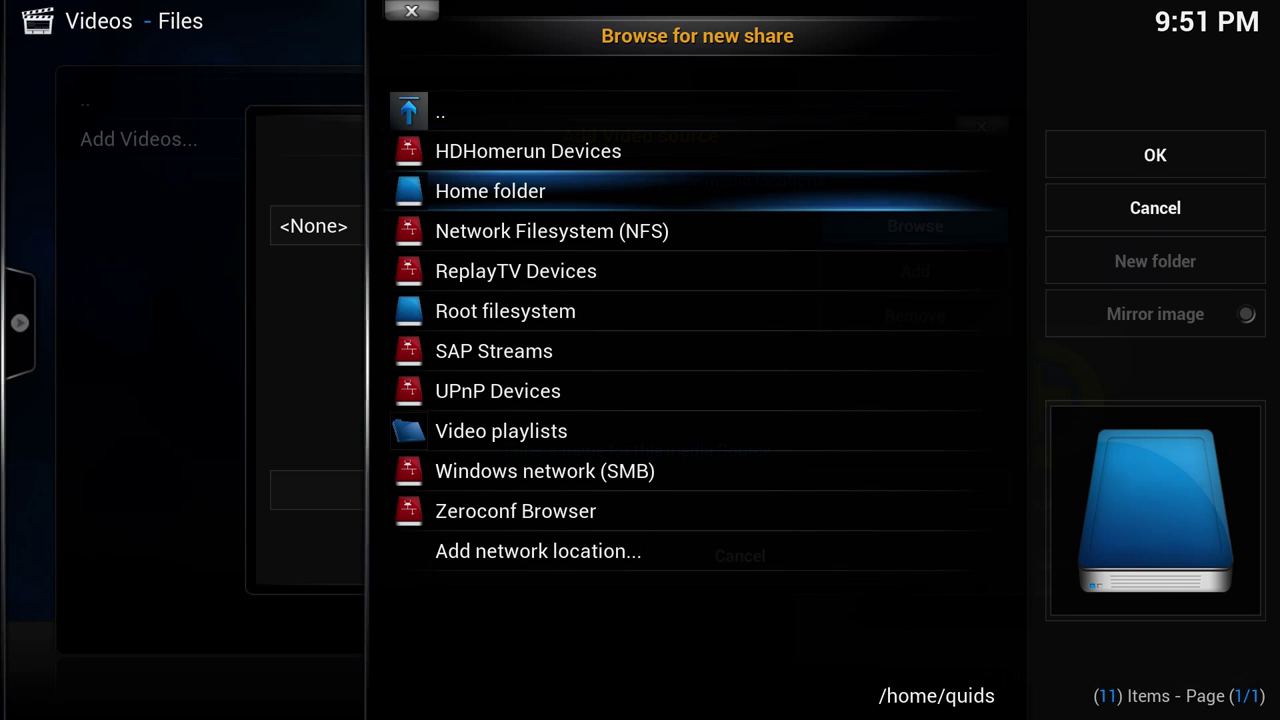
Step: Look at the workgroups under Windows network (SMB) and return to the list of locations
key("Down")
key("Down")
key("Down")
key("Down")
key("Down")
key("Down")
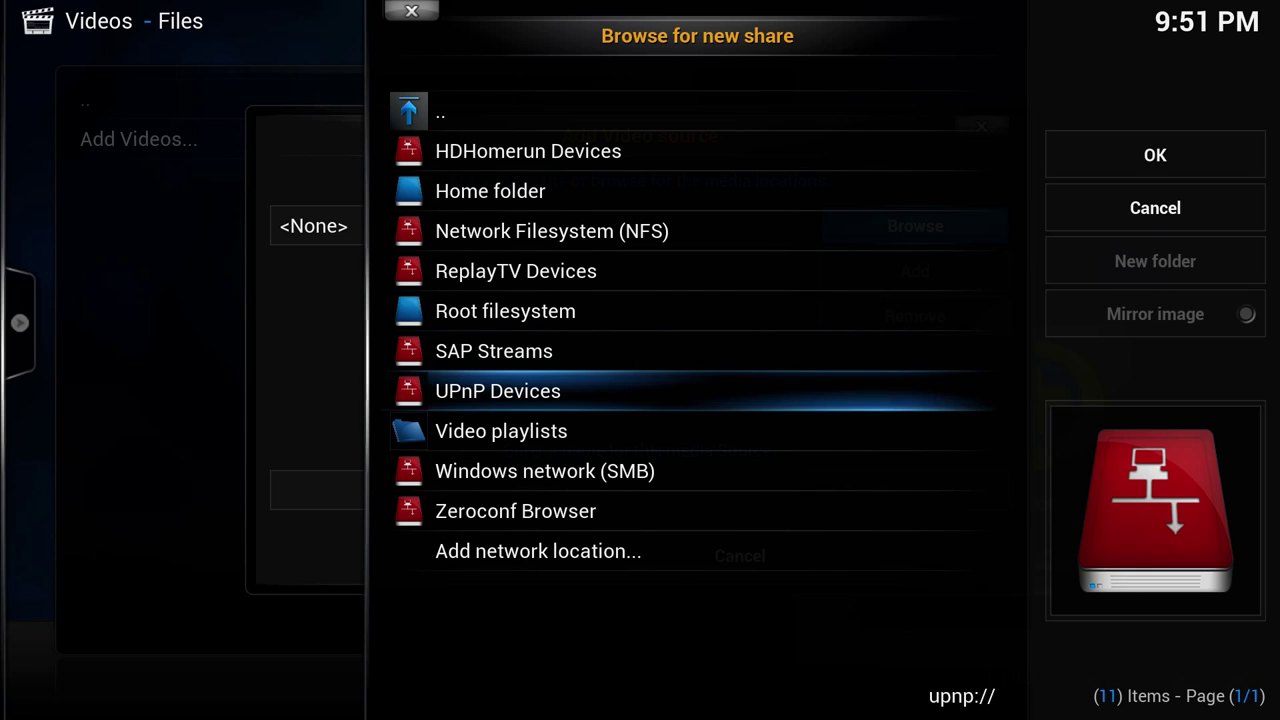
key("Down")
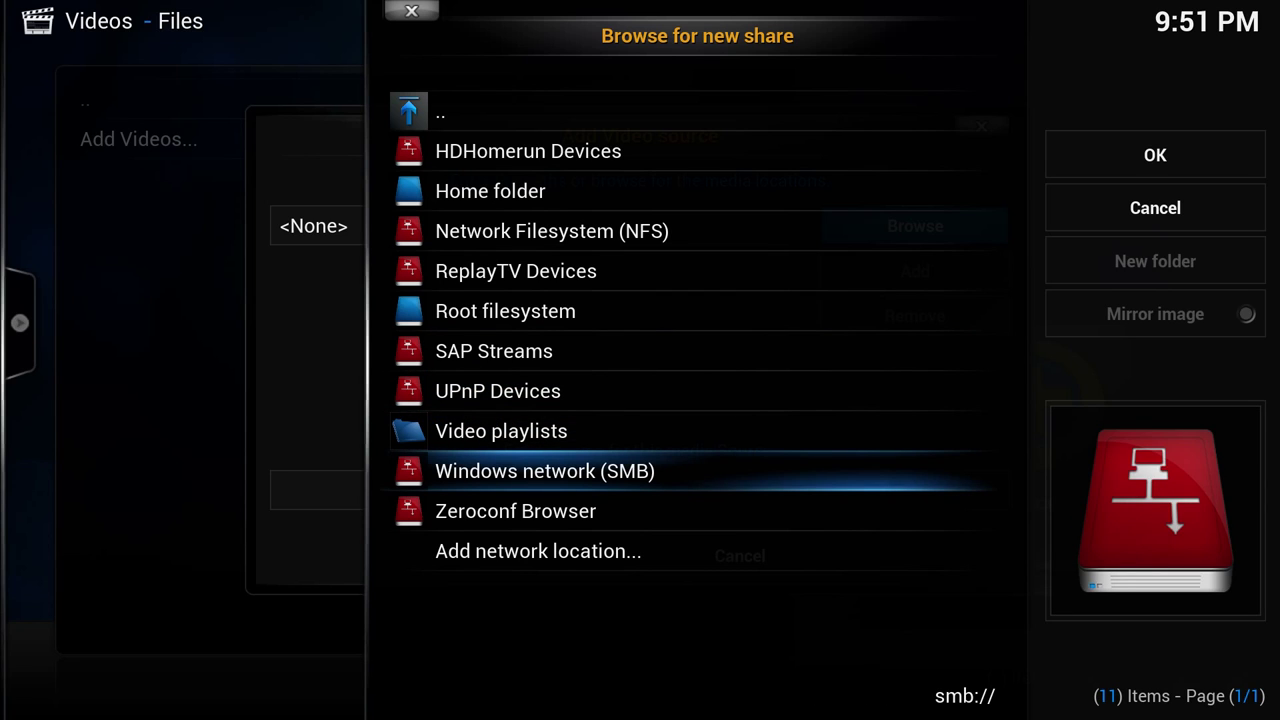
key("Return")
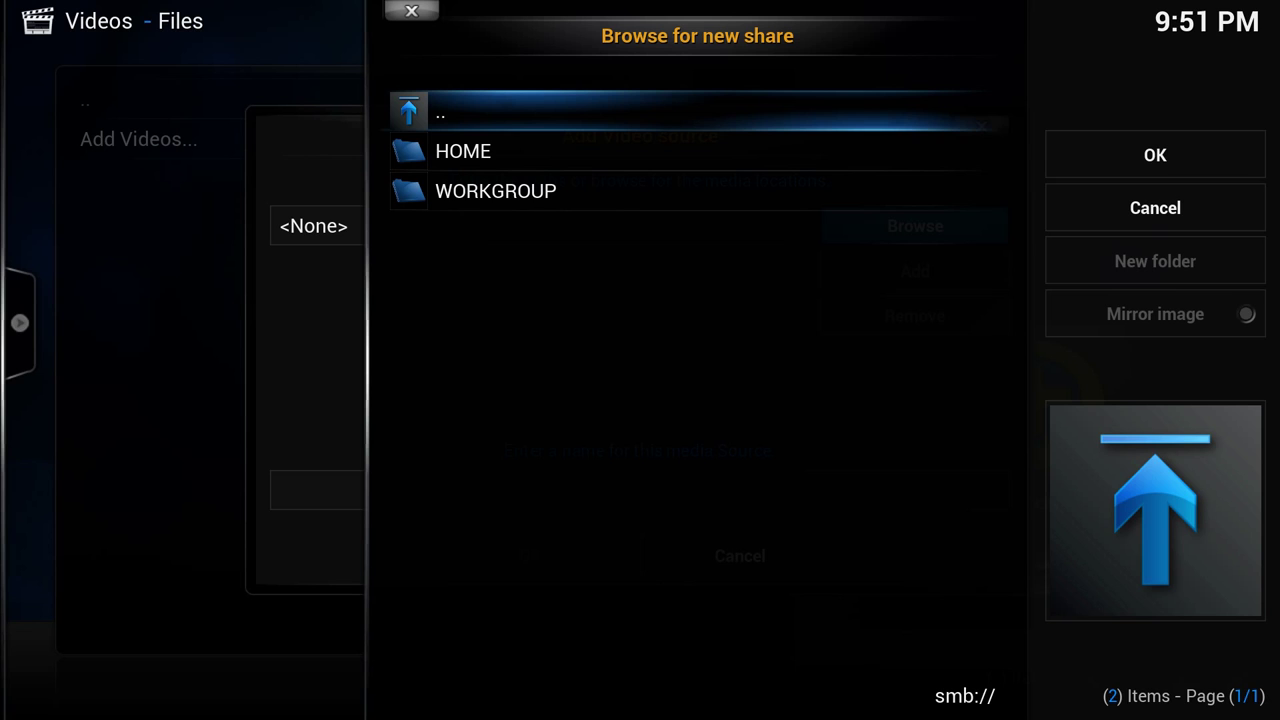
key("Return")
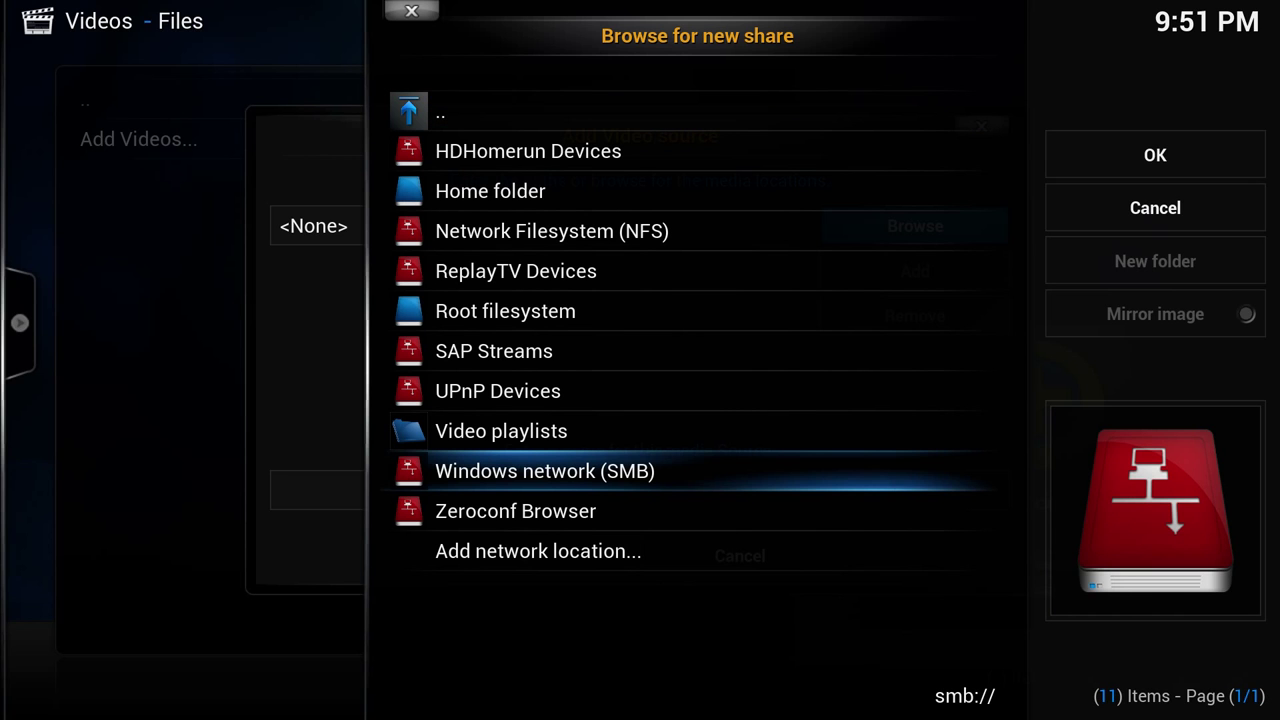
Step: Examine the protocols offered for a new network location, including NFS and Secure Shell (SSH/SFTP), and cancel without adding one
key("Down")
key("Down")
key("Return")
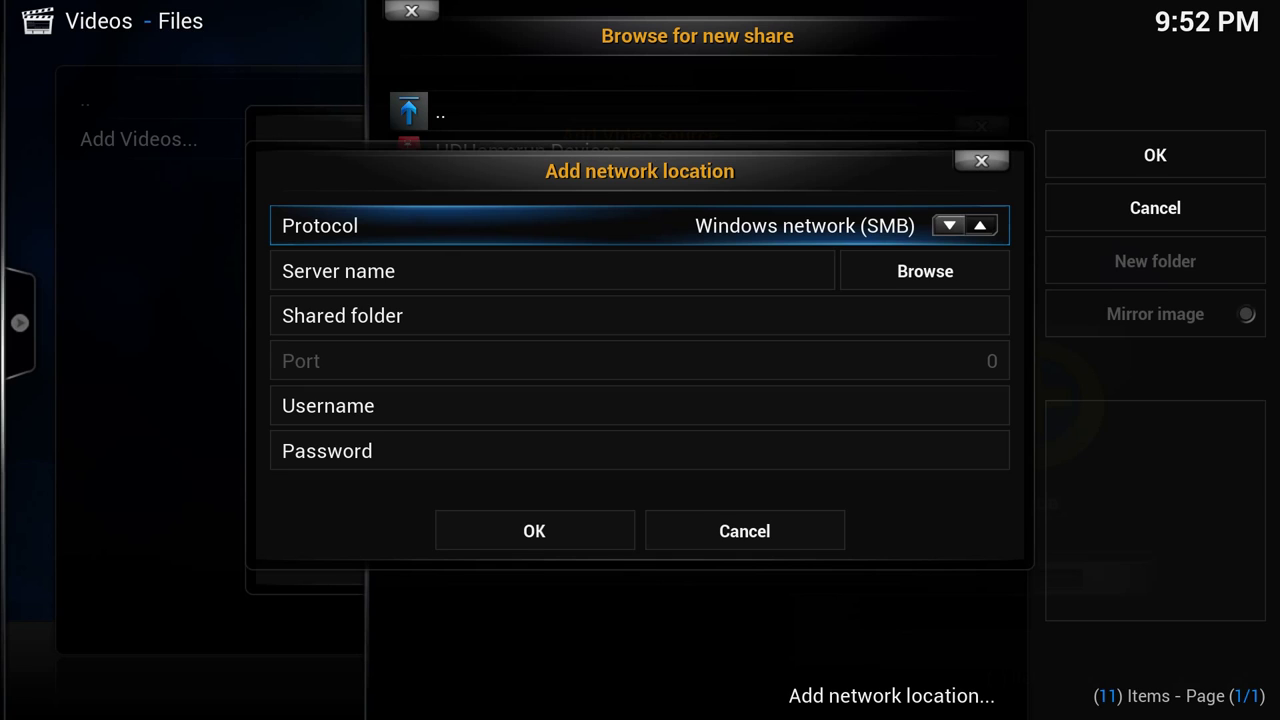
key("Right")
key("Right")
key("Right")
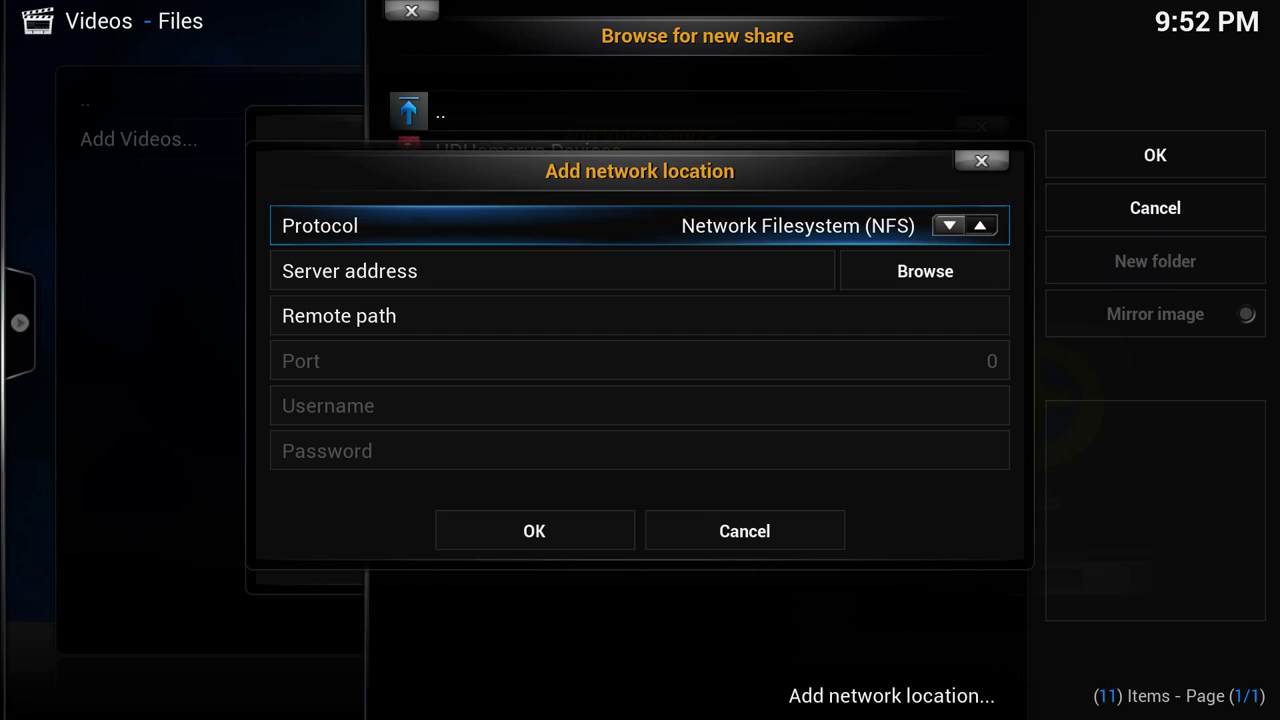
key("Left")
key("Down")
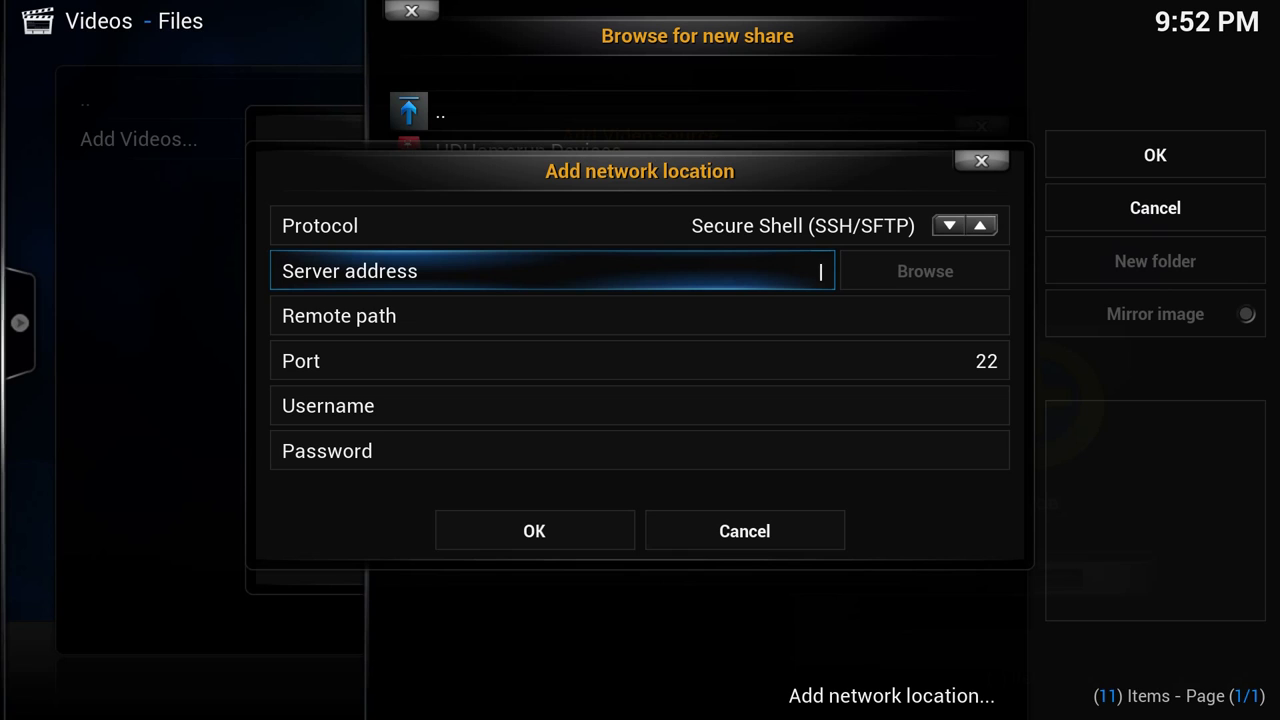
key("Down")
key("Down")
key("Down")
key("Down")
key("Down")
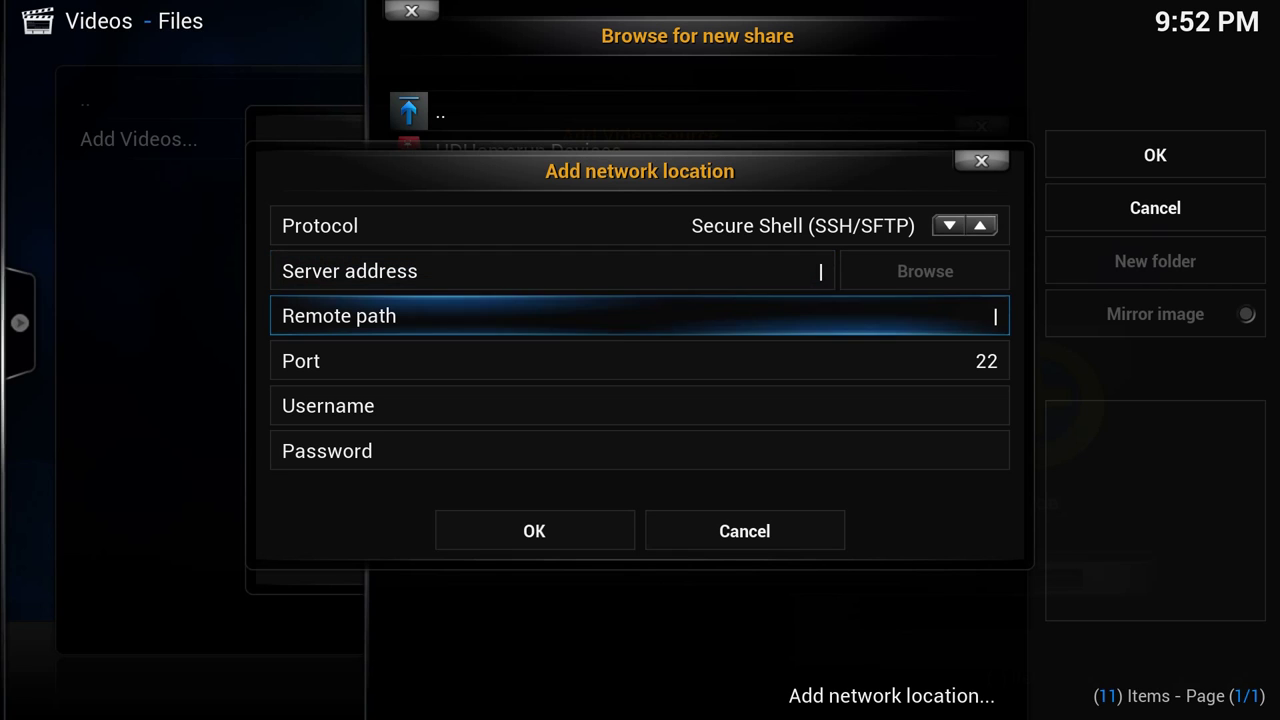
key("Right")
key("Return")
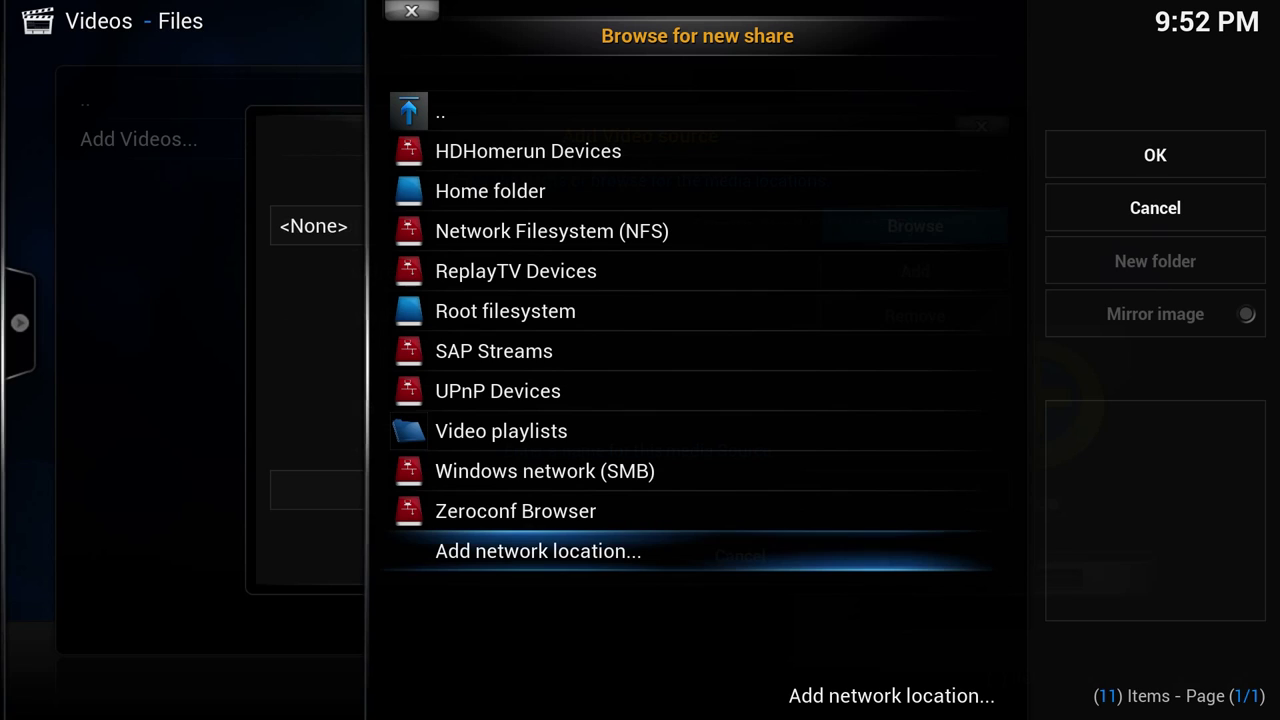
Step: Browse the Windows network (SMB) to the NAS server in WORKGROUP, checking the HOME workgroup on the way
key("Up")
key("Up")
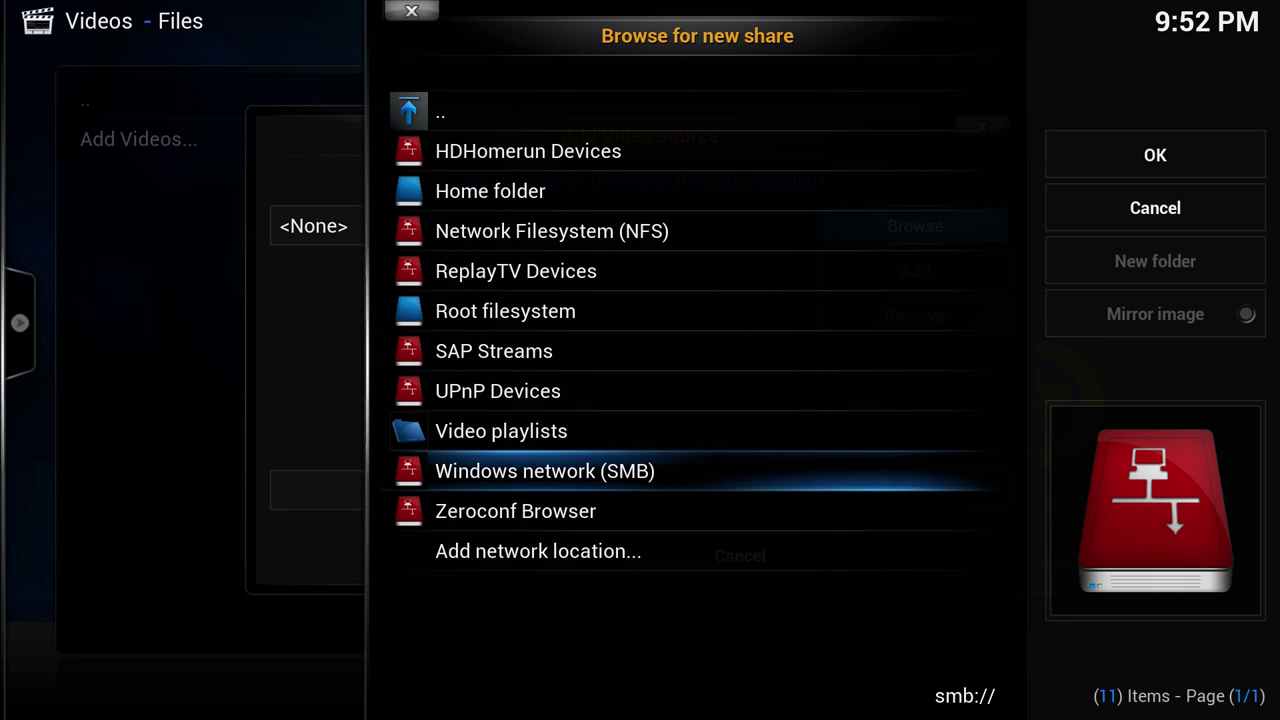
key("Return")
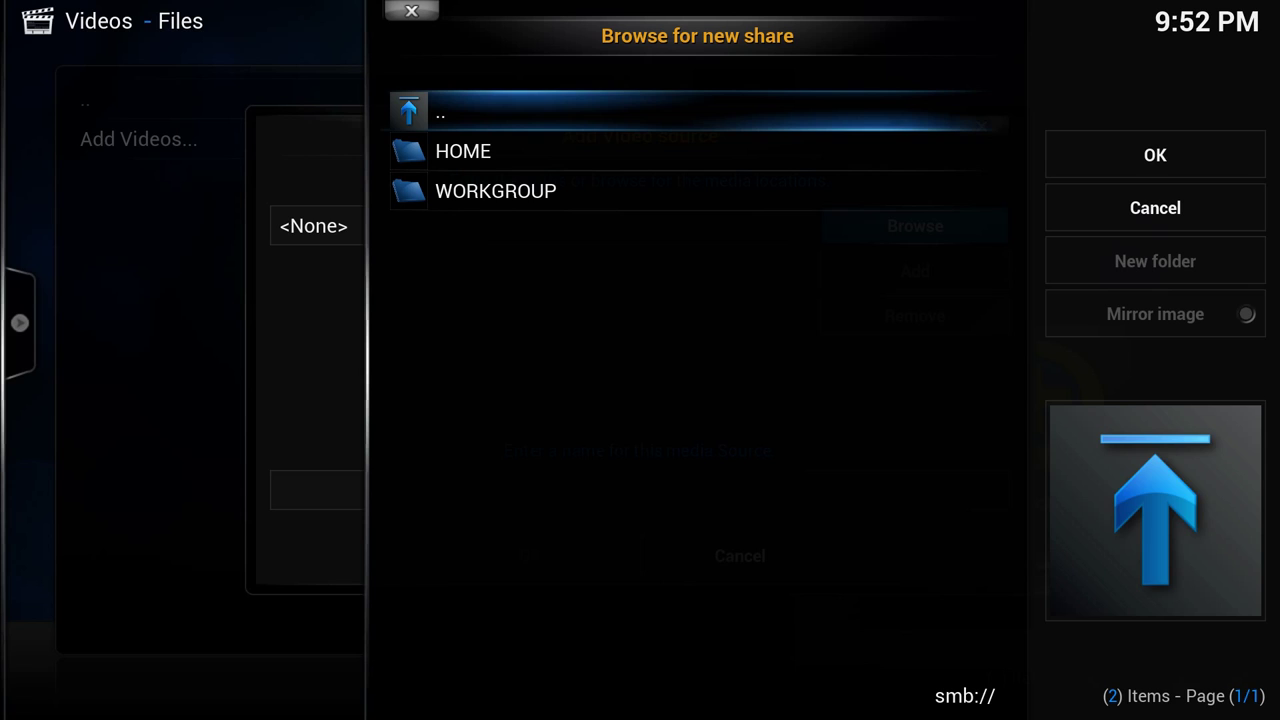
key("Down")
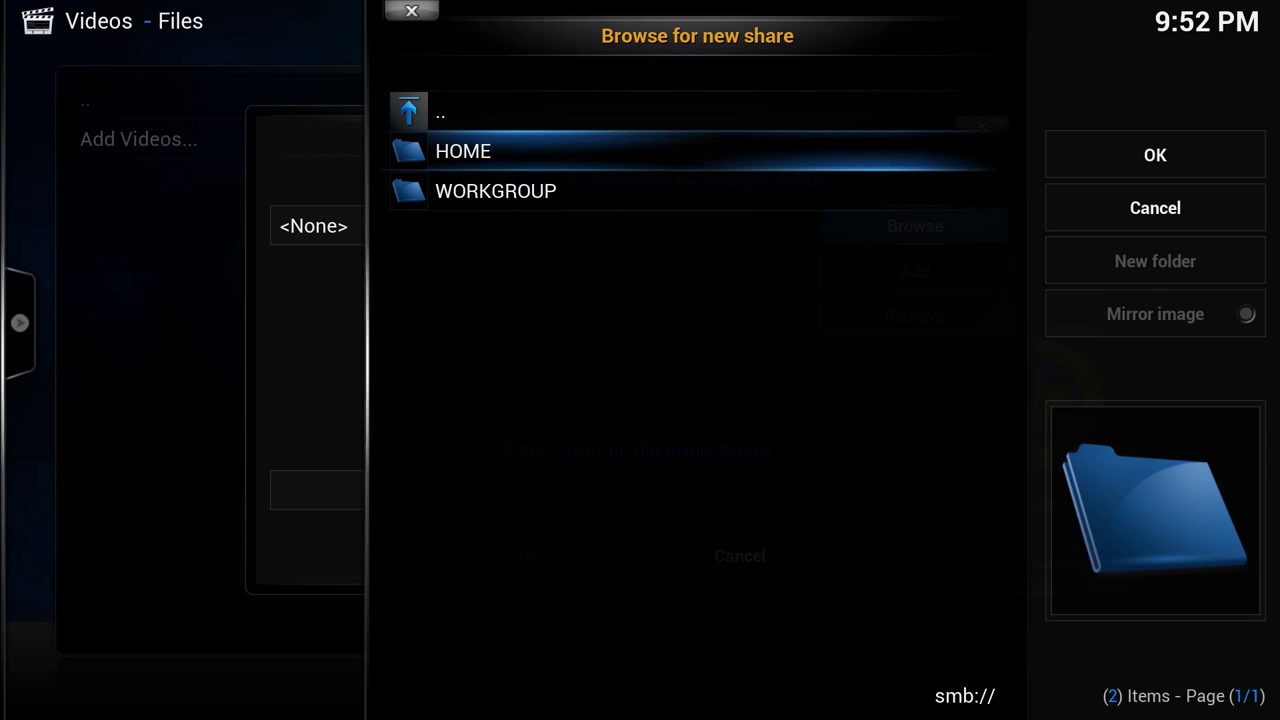
key("Return")
key("Return")
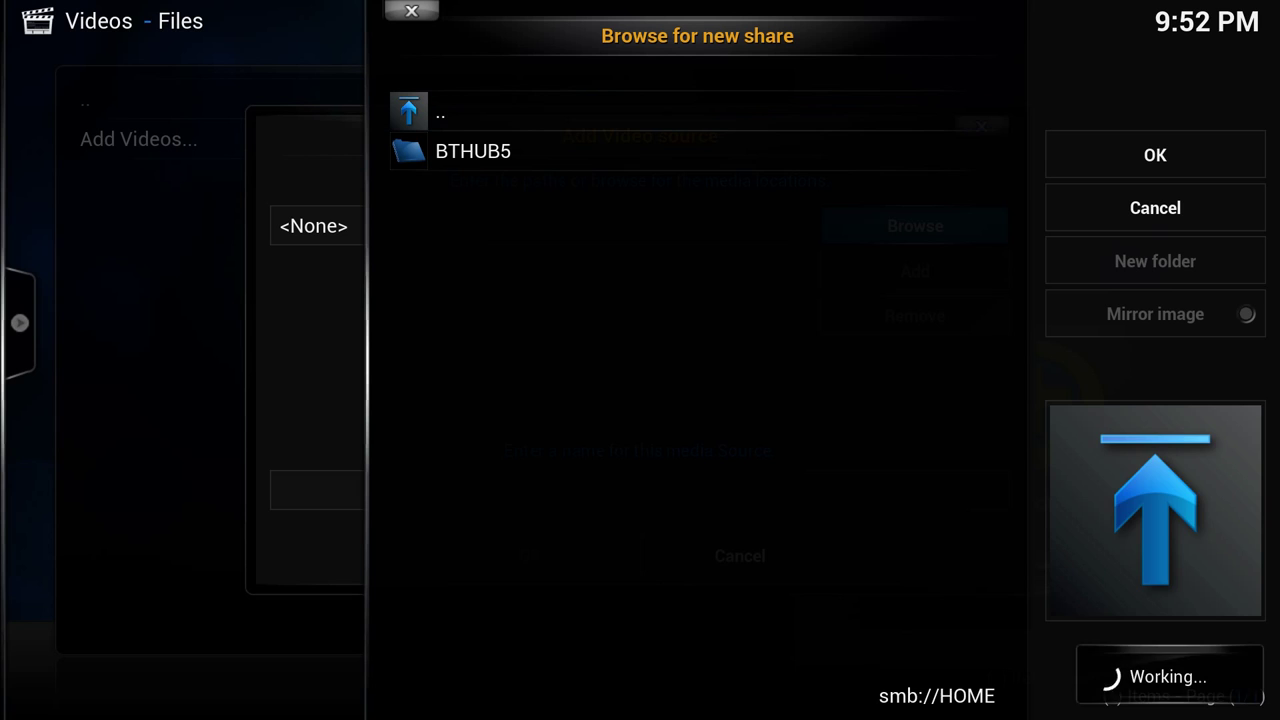
key("Down")
key("Return")
key("Down")
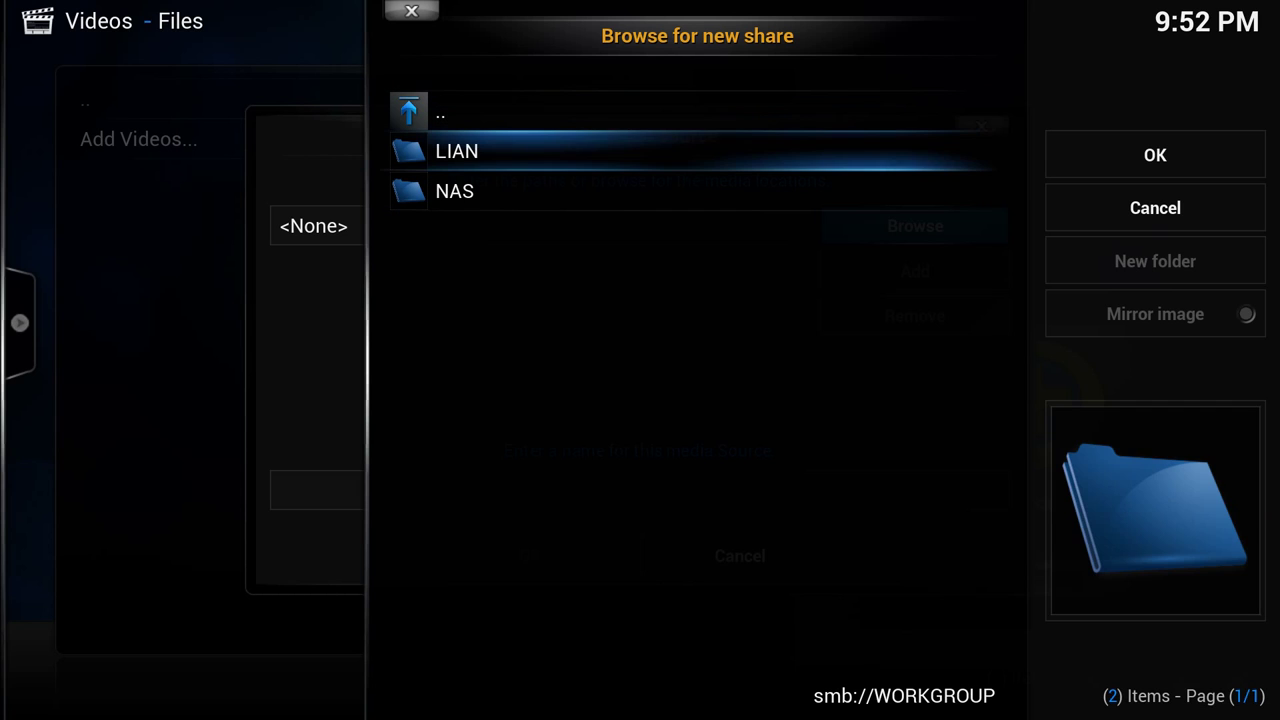
key("Down")
key("Return")
Step: Open the Movies folder on the NAS
key("Down")
key("Down")
key("Down")
key("Down")
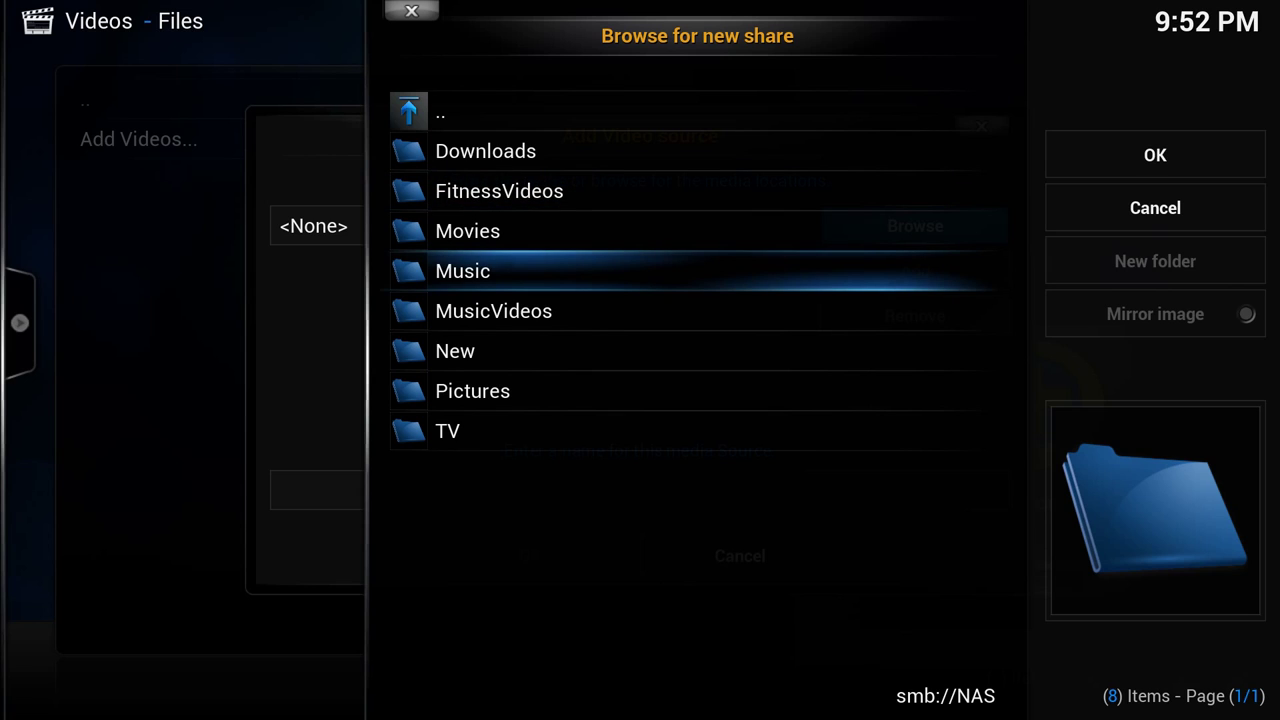
key("Up")
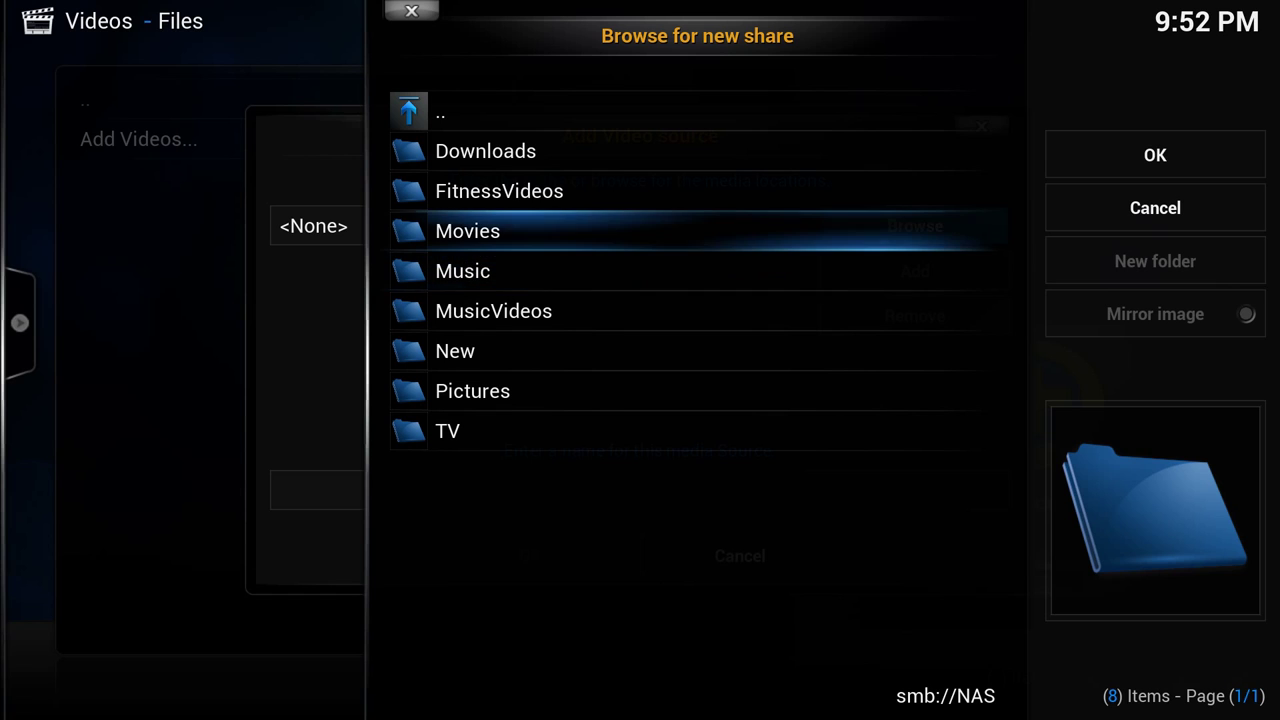
key("Up")
key("Up")
key("Up")
key("Up")
key("Up")
key("Up")
key("Up")
key("Up")
key("Up")
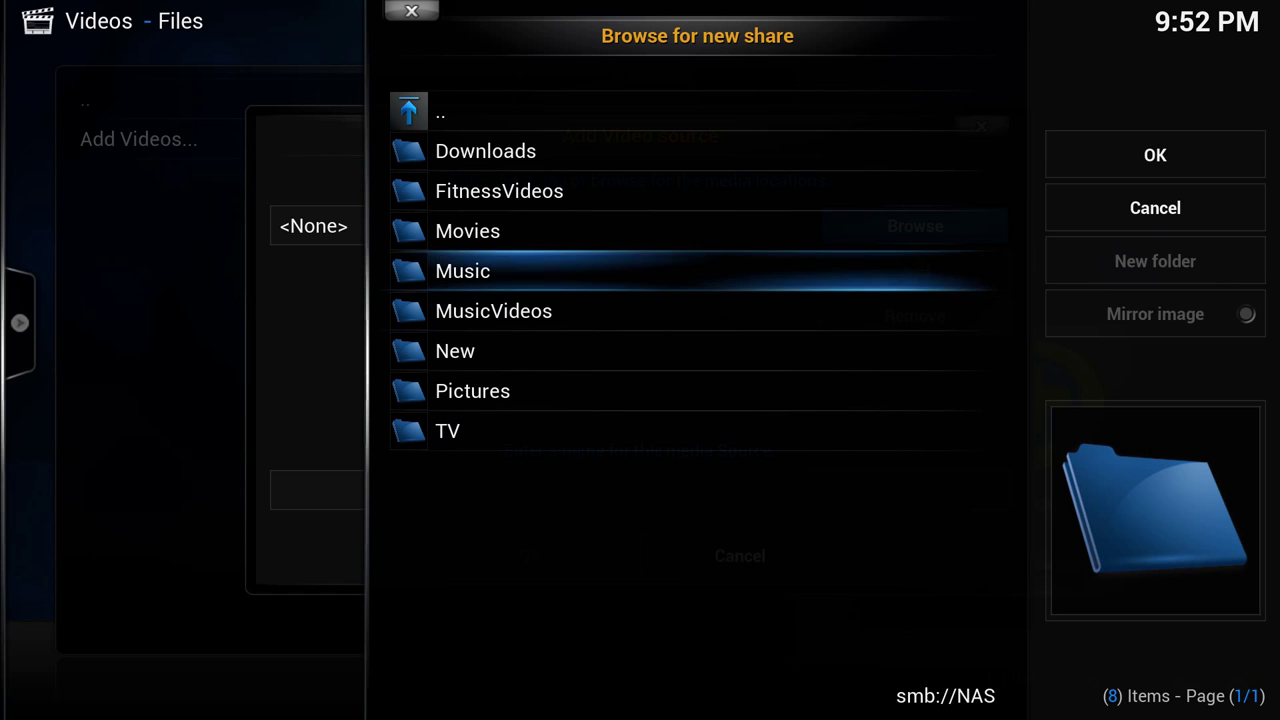
key("Return")
Step: Choose the "1990 - 1999" folder inside Movies as the path of the video source
key("Down")
key("Down")
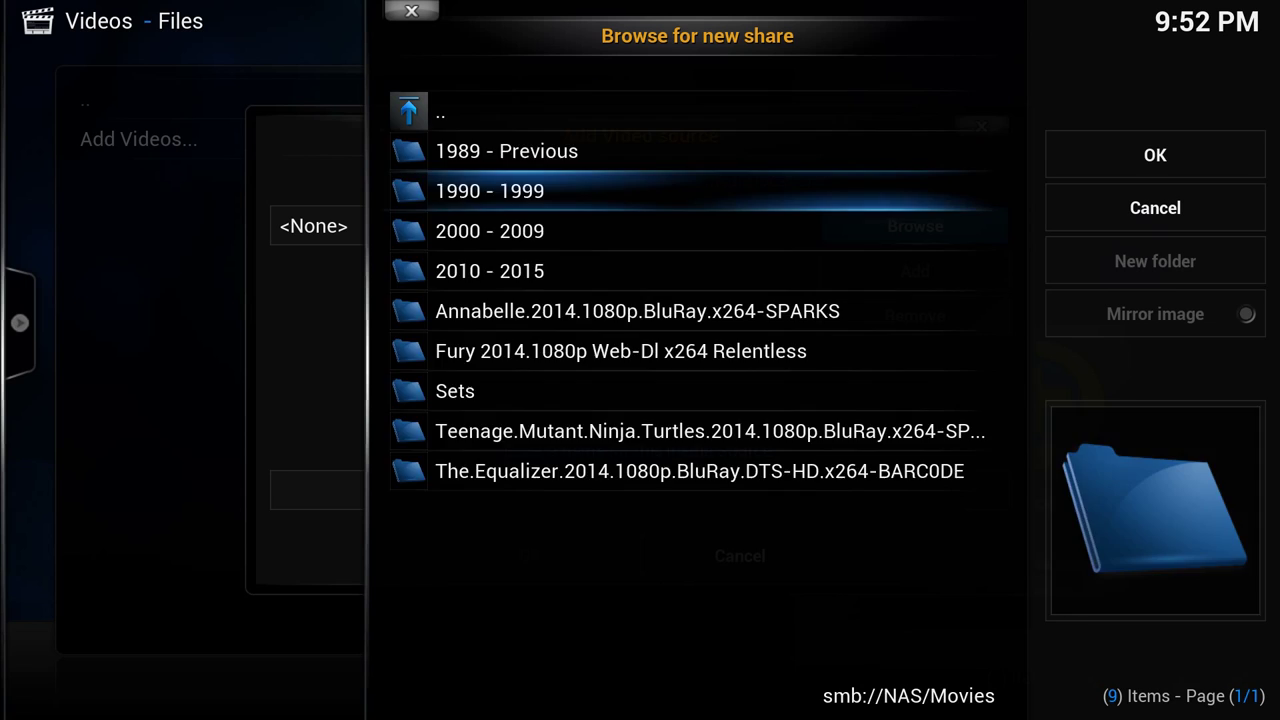
key("Return")
key("Right")
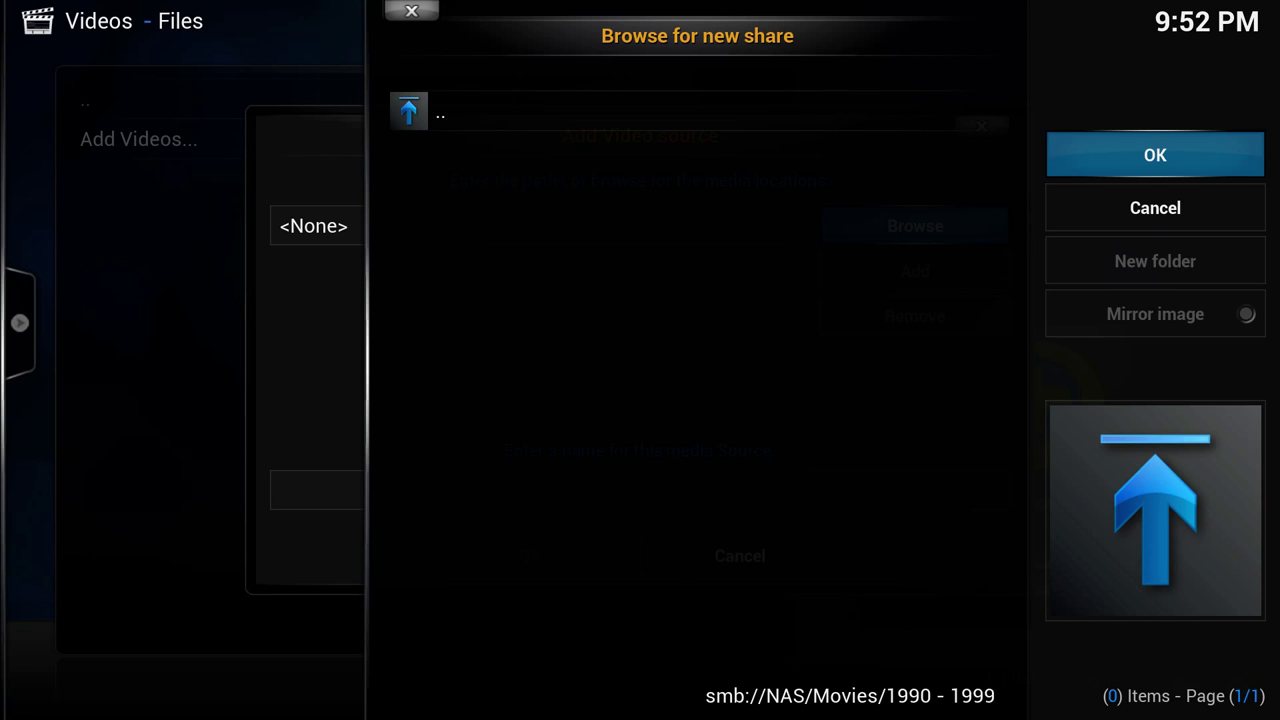
key("Down")
key("Down")
key("Down")
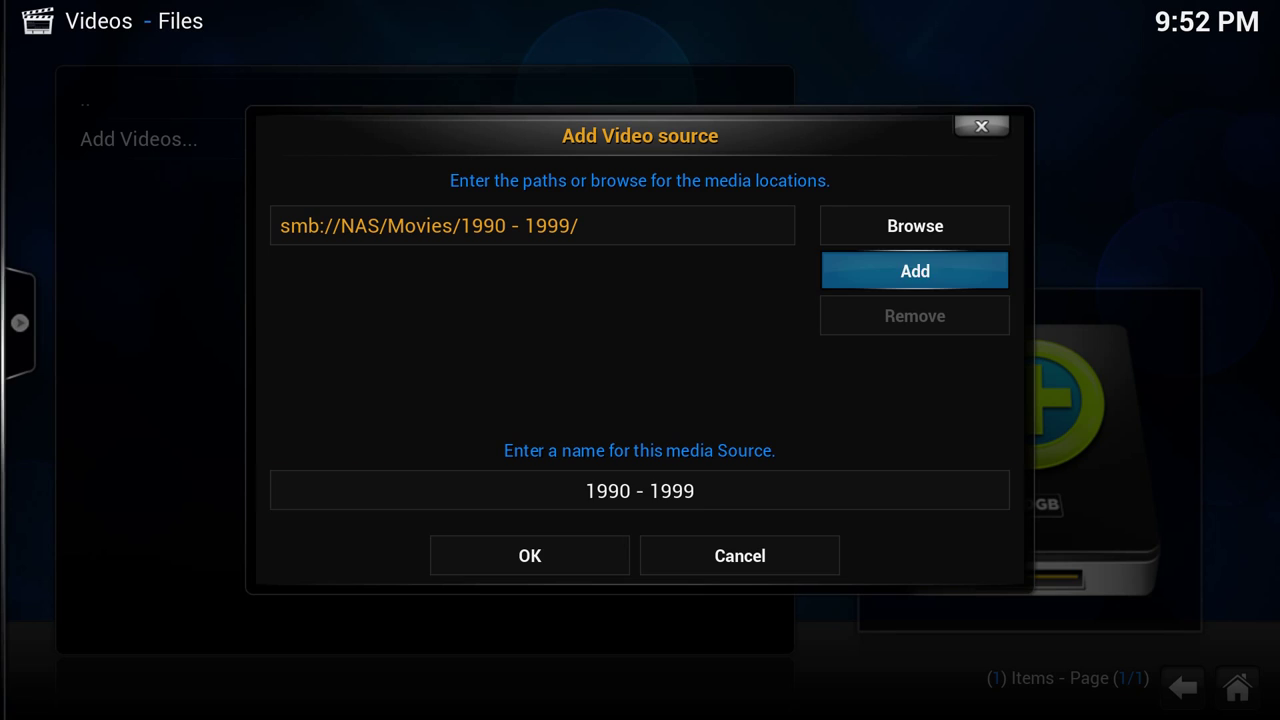
Step: Name the media source "Movies on NAS" and confirm the new video source
key("Up")
key("BackSpace")
key("BackSpace")
key("BackSpace")
key("BackSpace")
key("BackSpace")
key("BackSpace")
key("BackSpace")
key("BackSpace")
key("BackSpace")
key("BackSpace")
key("BackSpace")
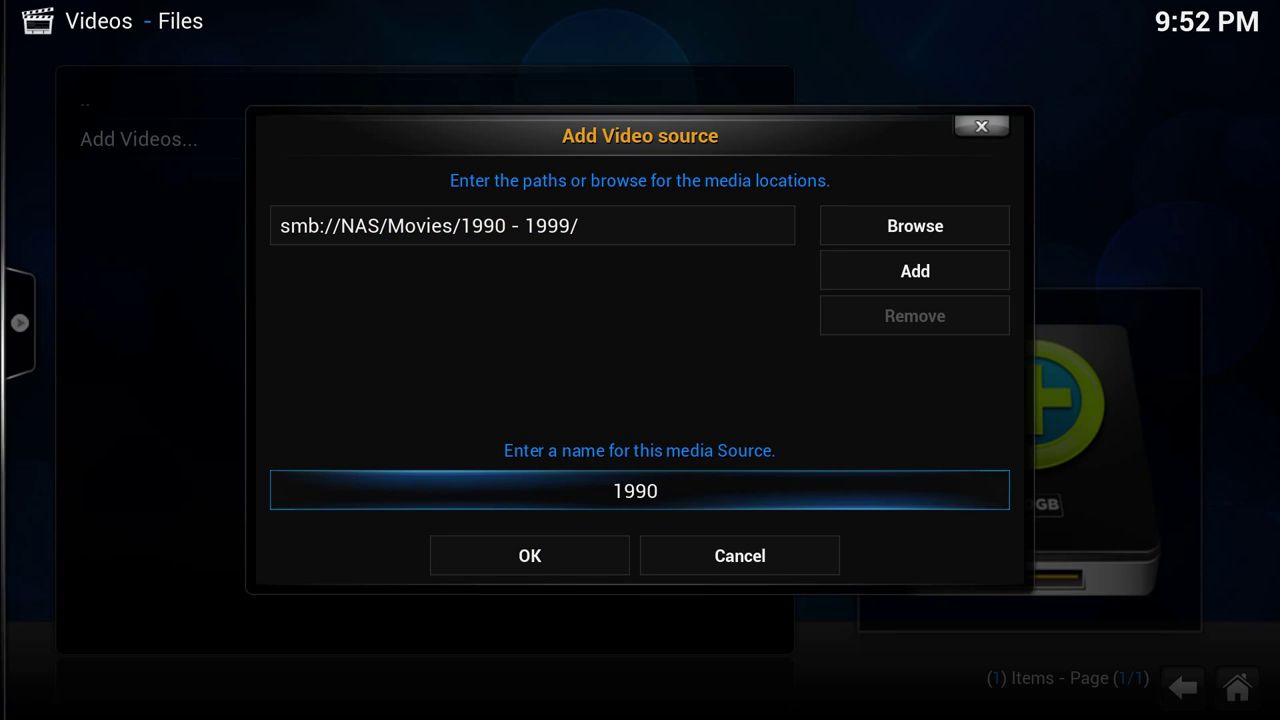
type("Movies on NAS")
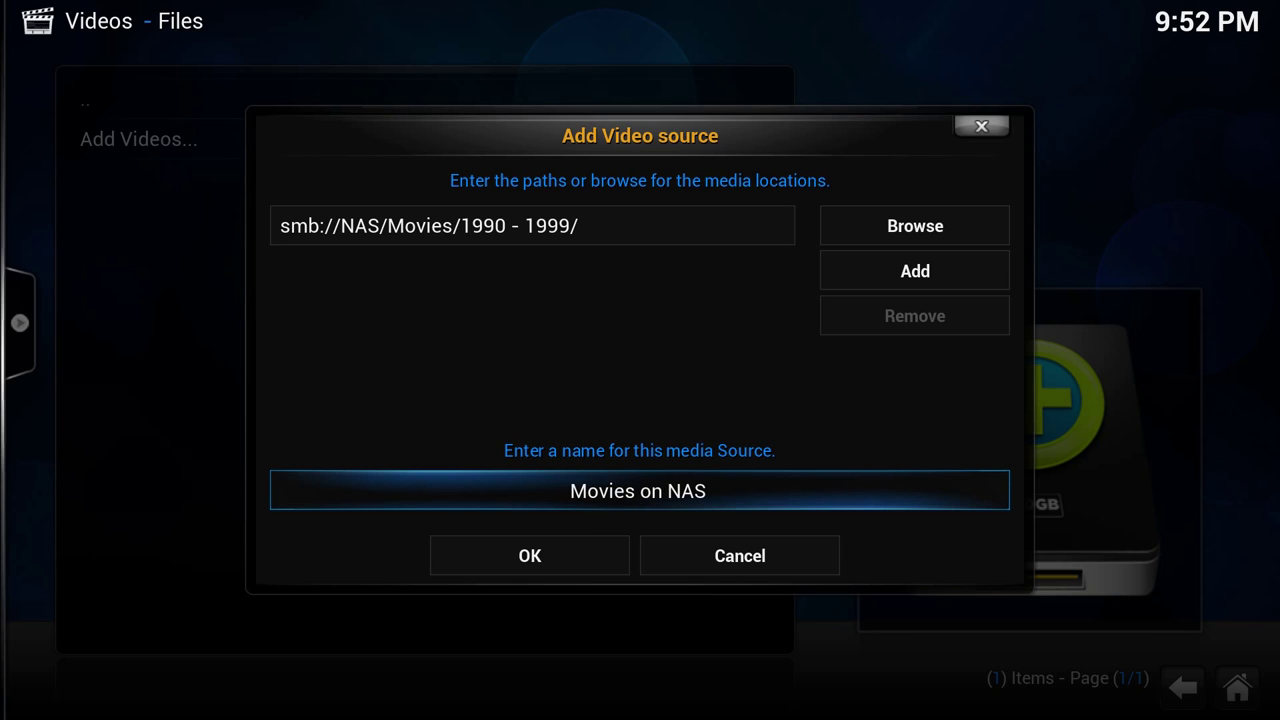
key("Down")
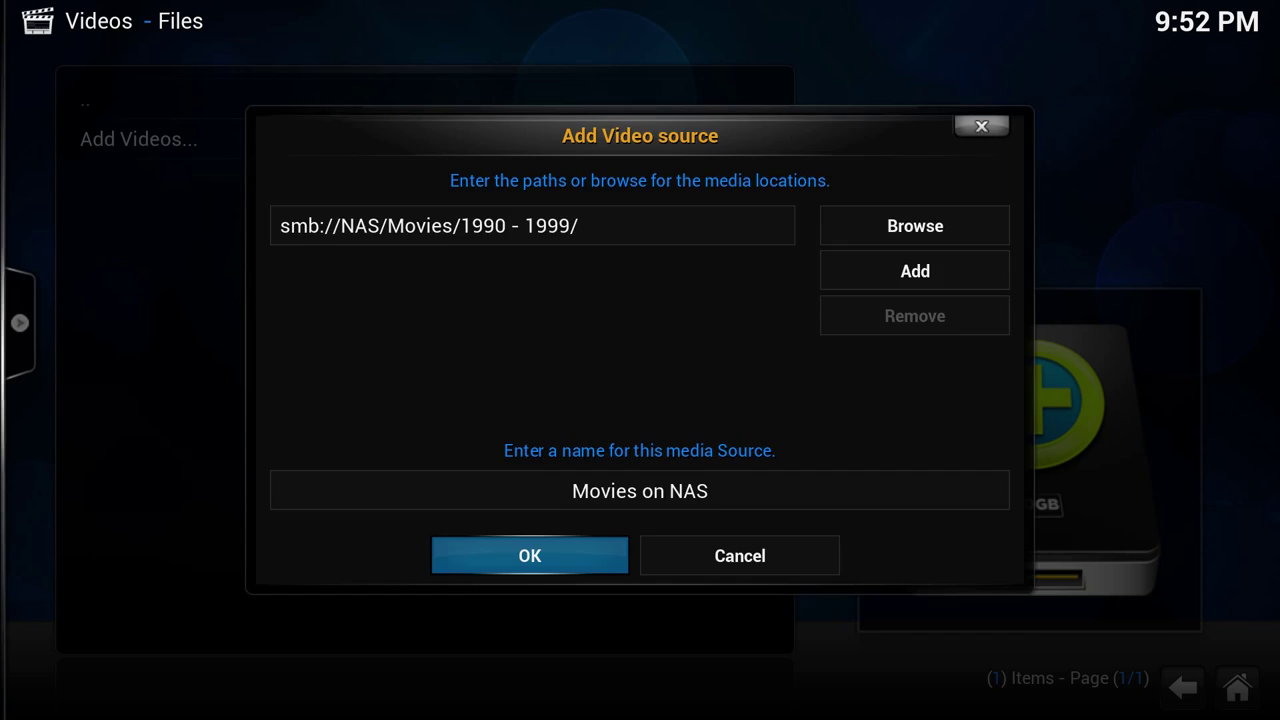
key("Return")
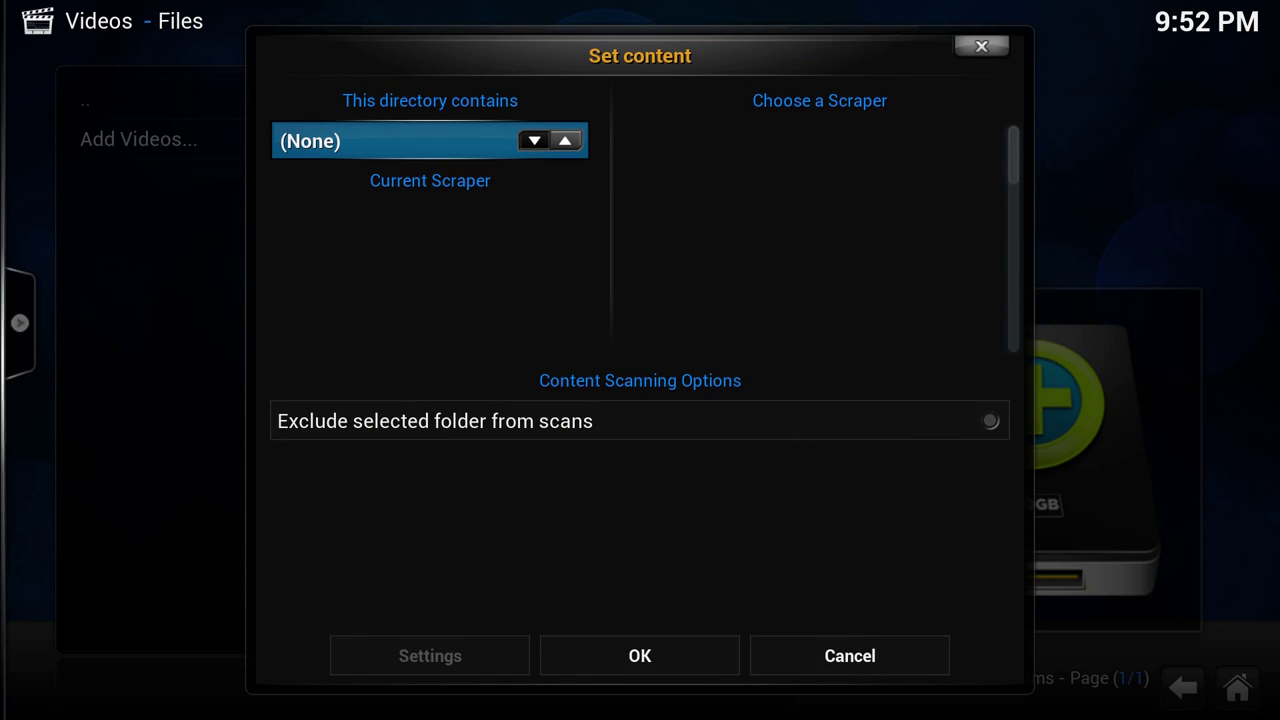
Step: Set the directory's content type to Movies and open the list of additional movie scrapers that can be installed
key("Return")
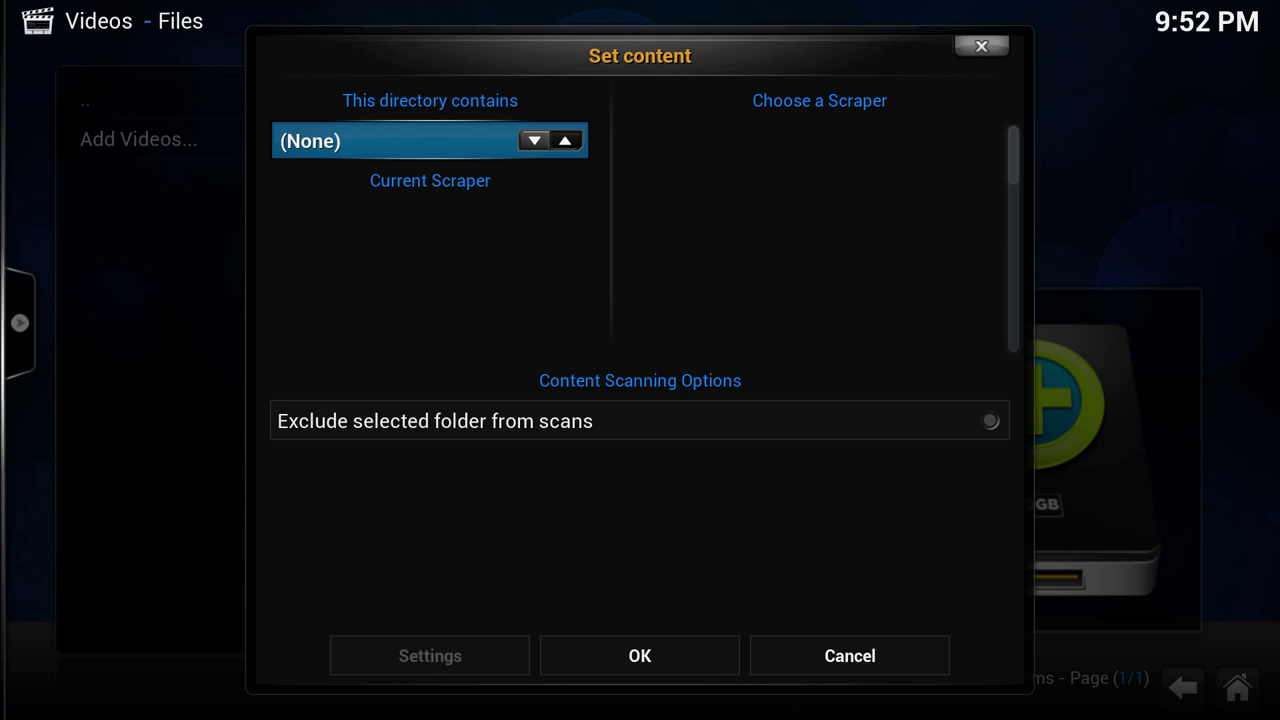
key("Return")
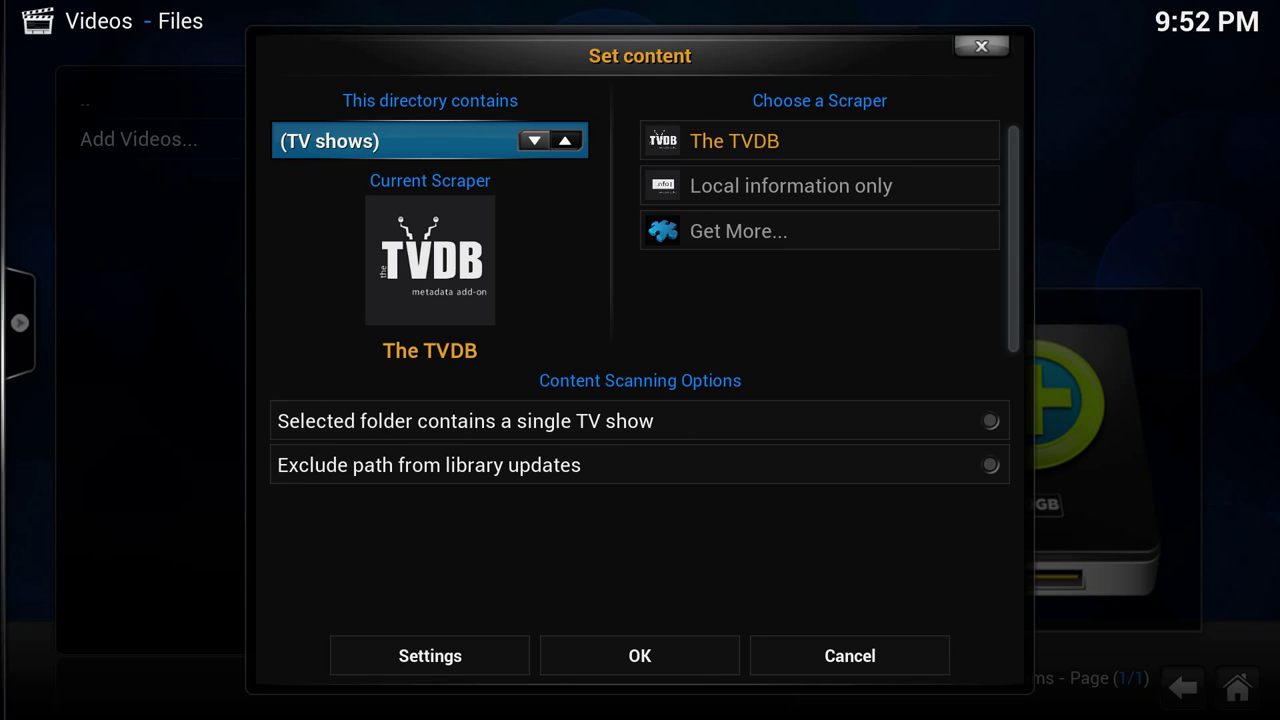
key("Left")
key("Return")
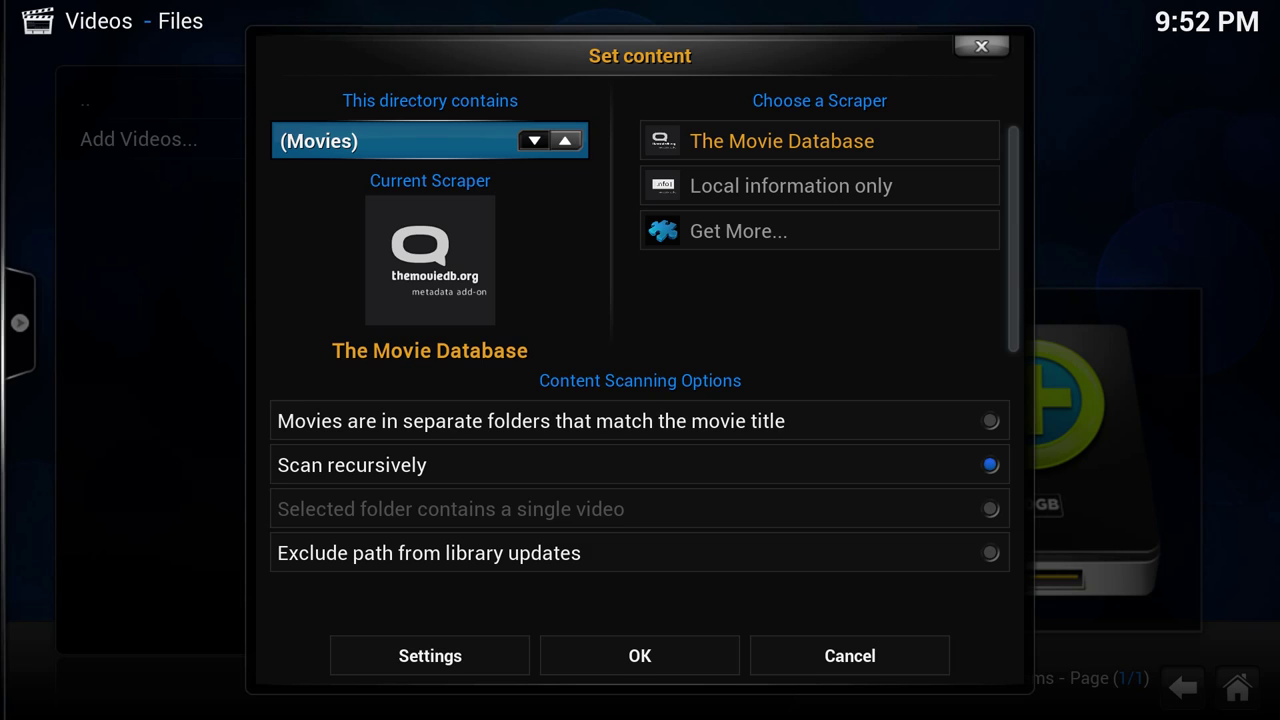
key("Right")
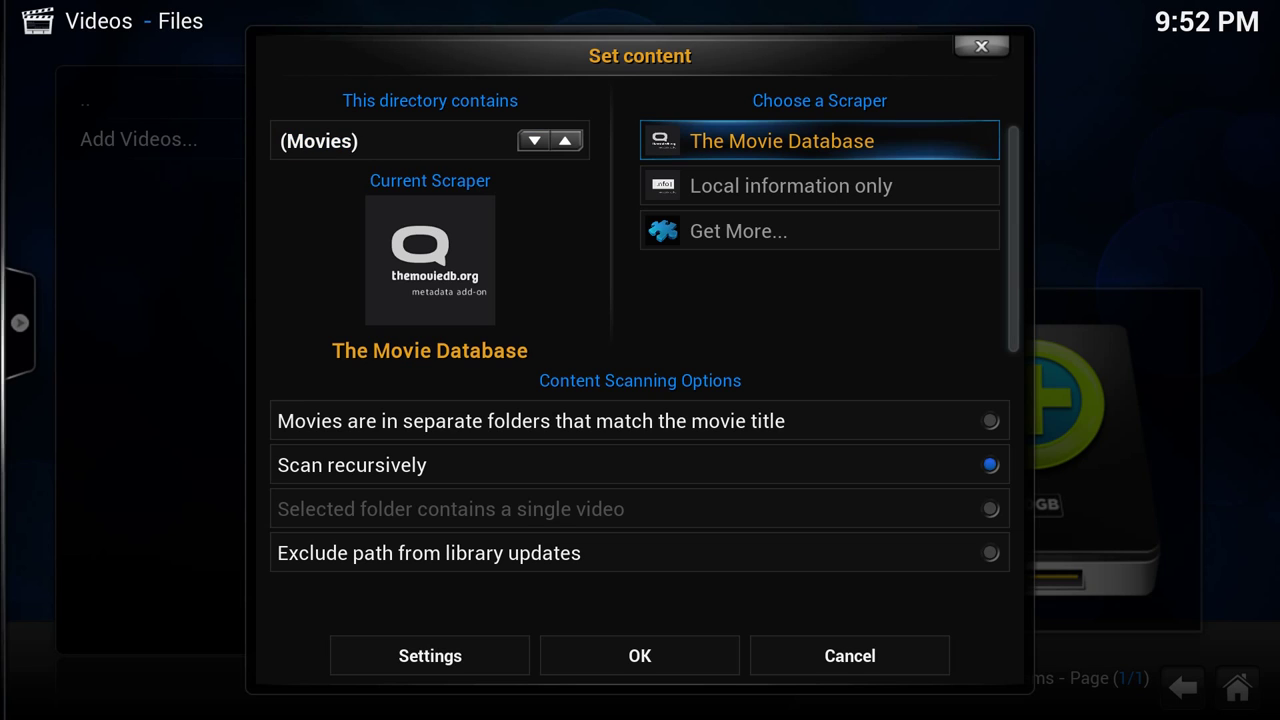
key("Down")
key("Down")
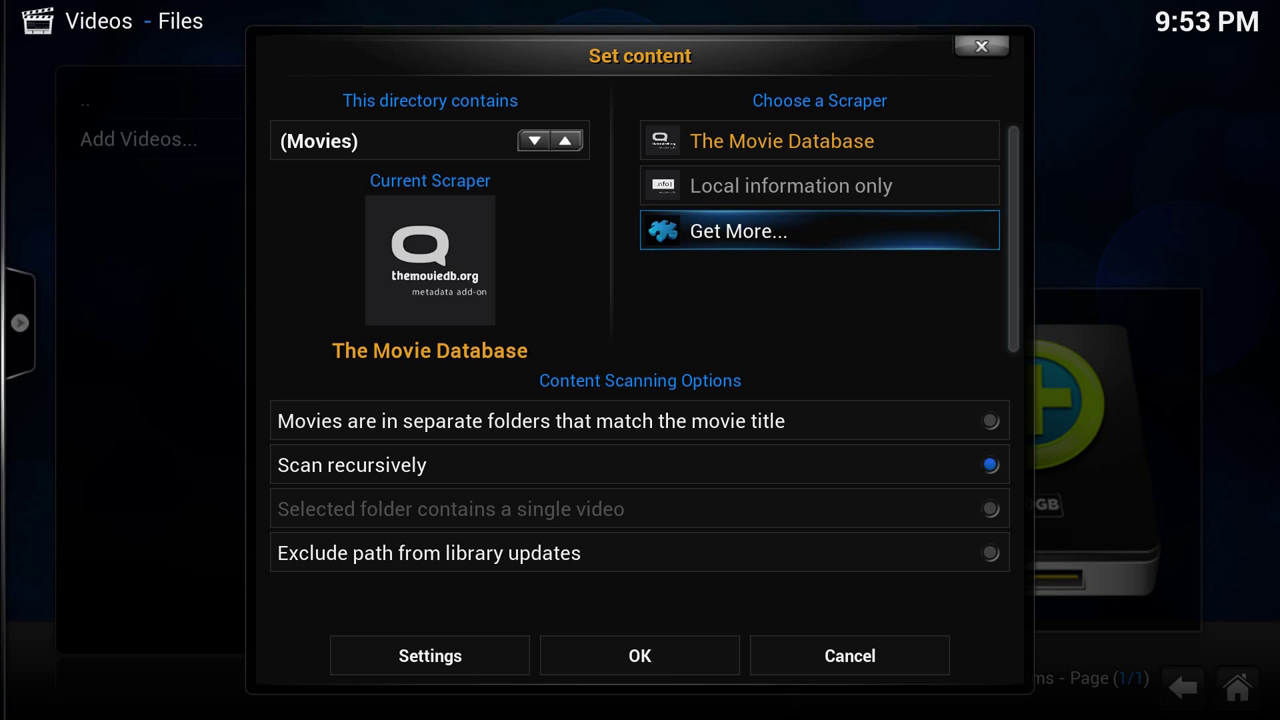
key("Return")
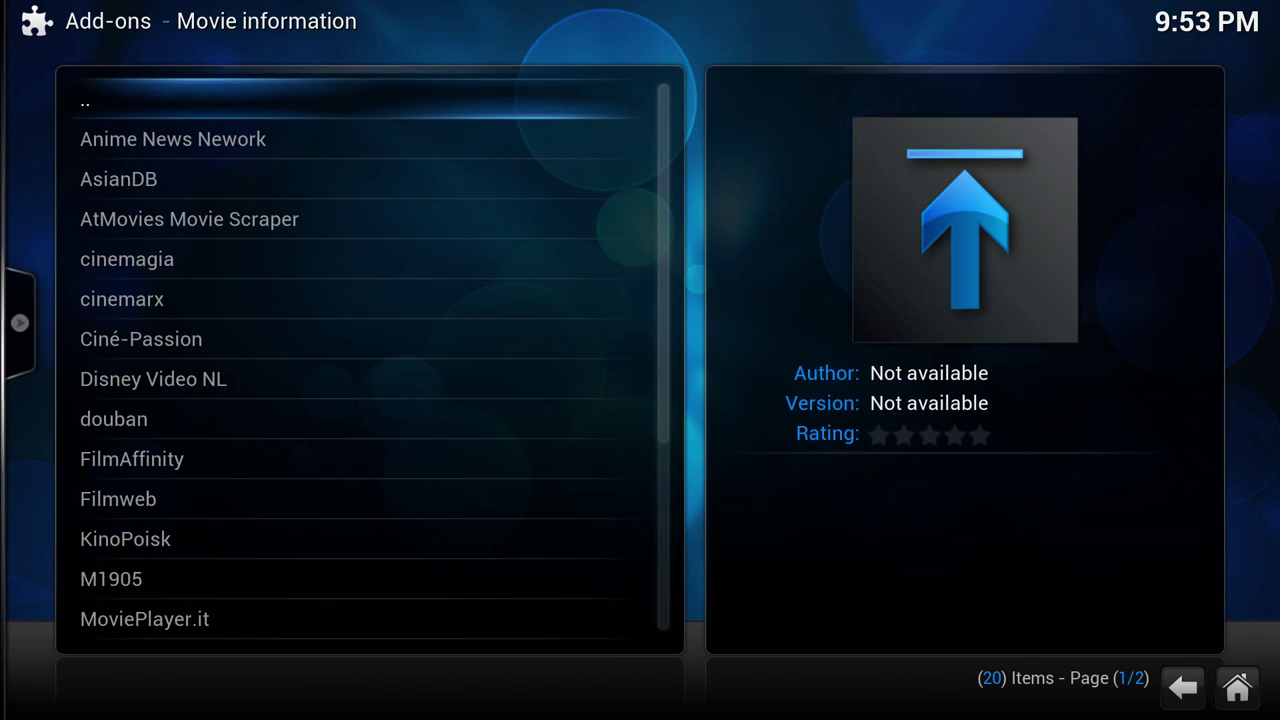
Step: Install the Universal Movie Scraper add-on from the Movie information list and return to the video sources
key("Down")
key("Down")
key("Down")
key("Down")
key("Down")
key("Down")
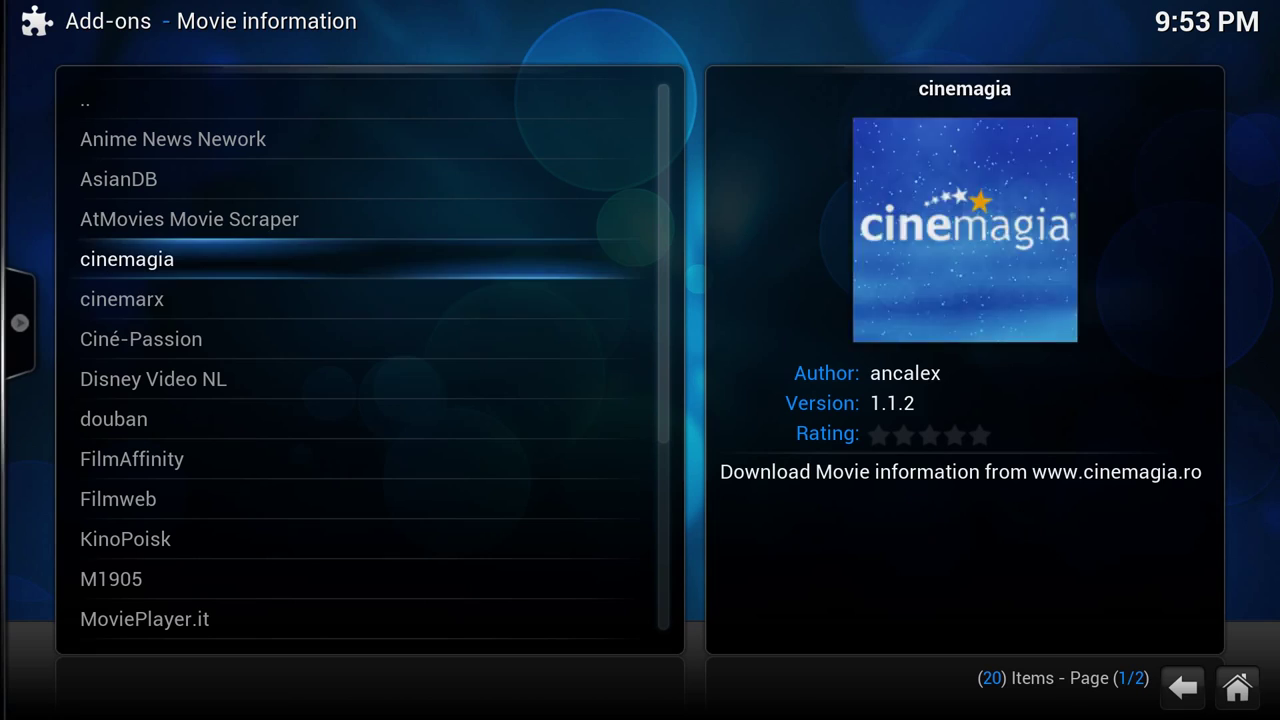
key("Down")
key("Down")
key("Down")
key("Down")
key("Down")
key("Down")
key("Down")
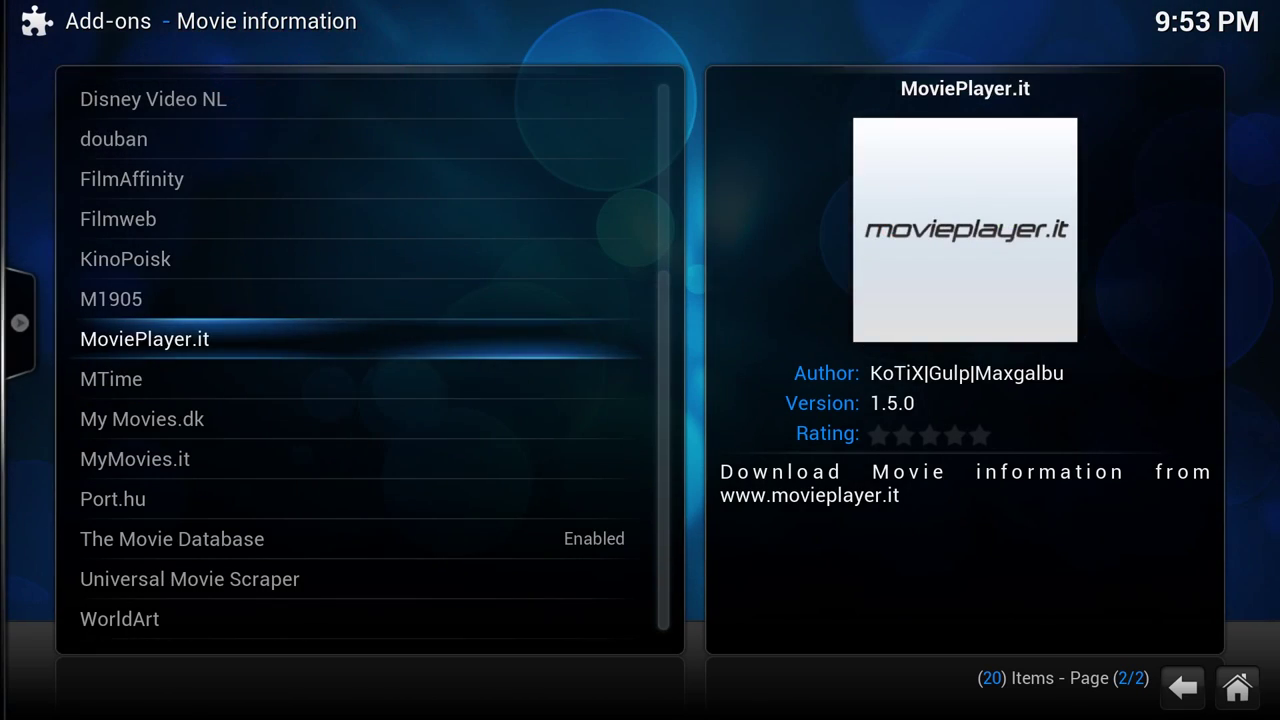
key("Down")
key("Down")
key("Down")
key("Down")
key("Down")
key("Down")
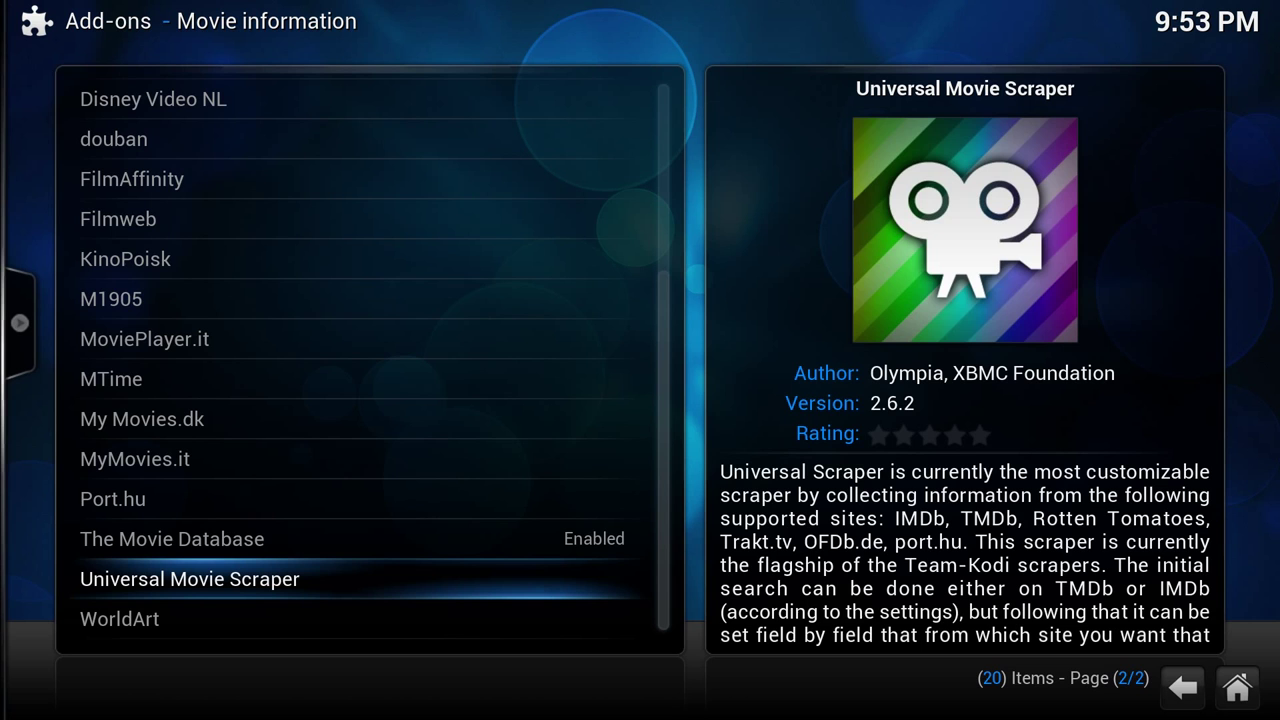
key("Return")
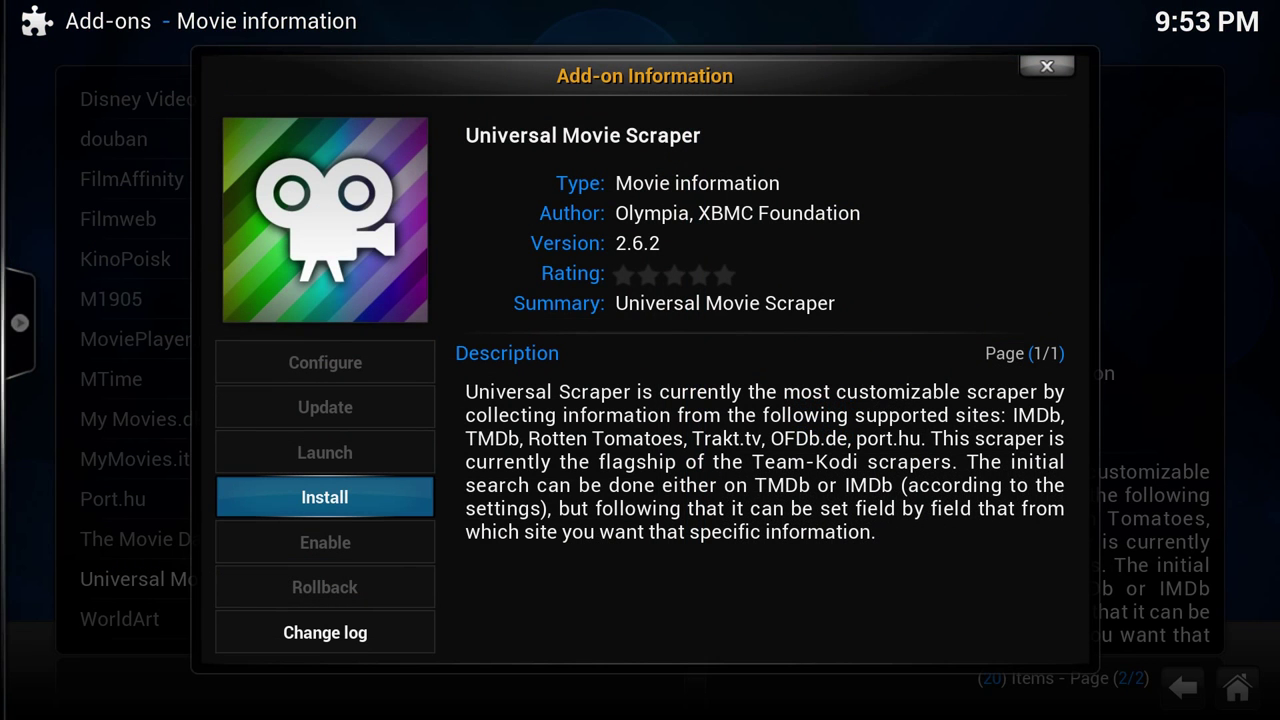
key("Return")
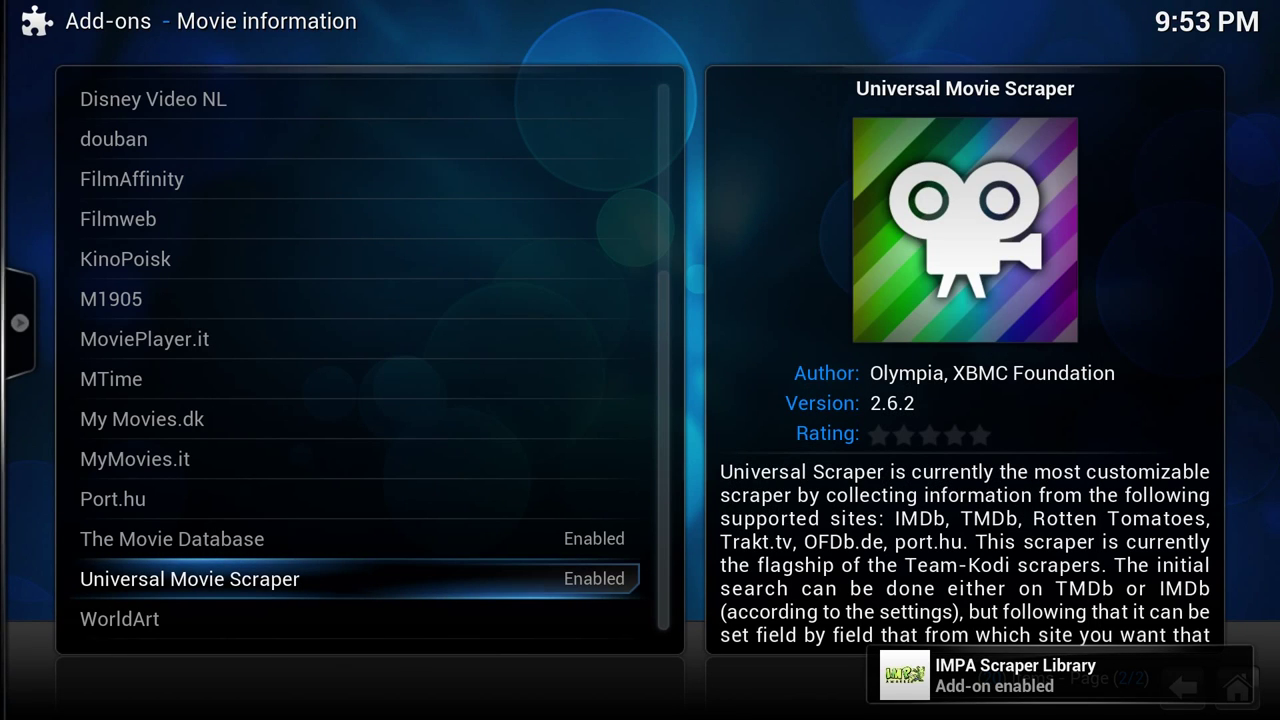
key("Escape")
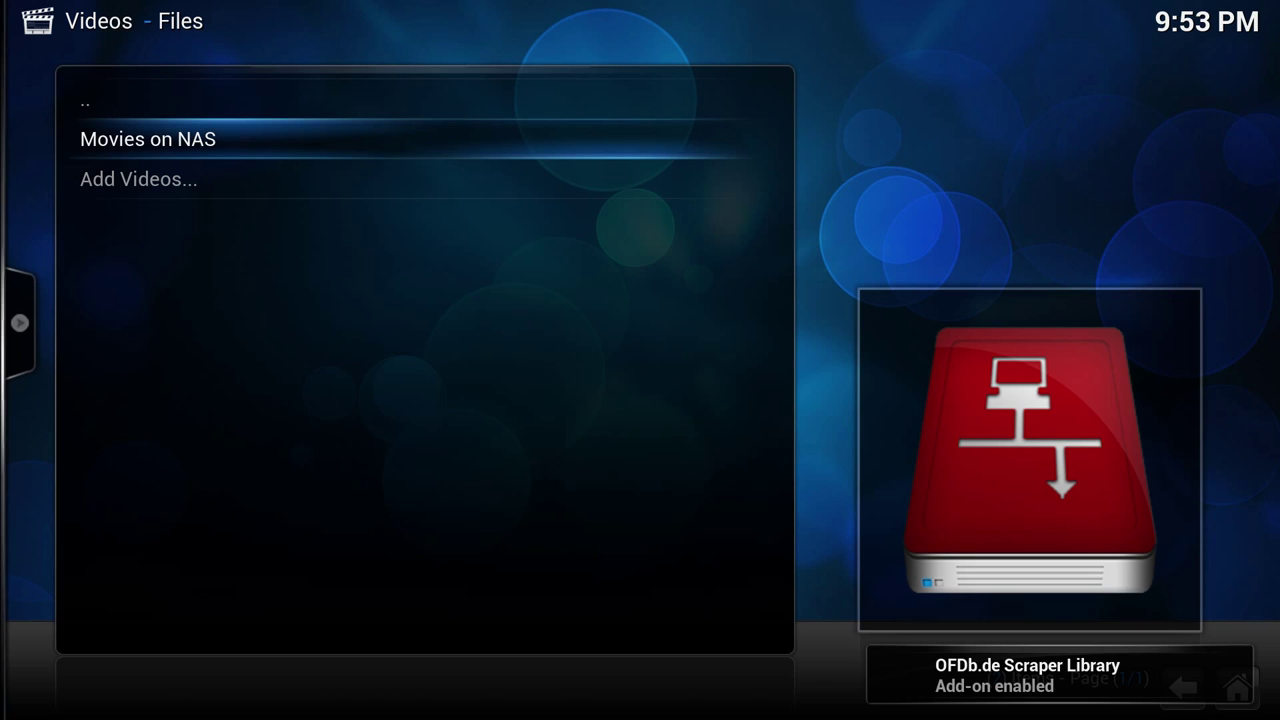
Step: Edit the "Movies on NAS" source and accept its path and name to reach its content settings
key("c")
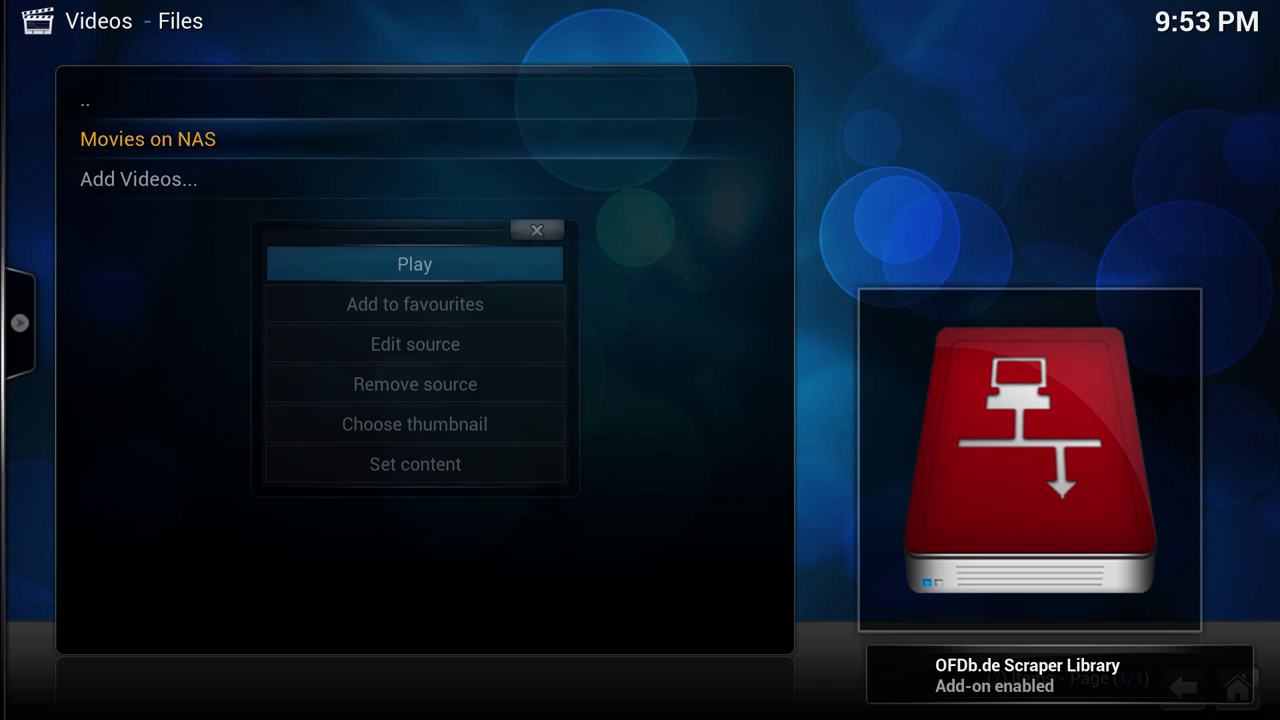
key("Down")
key("Down")
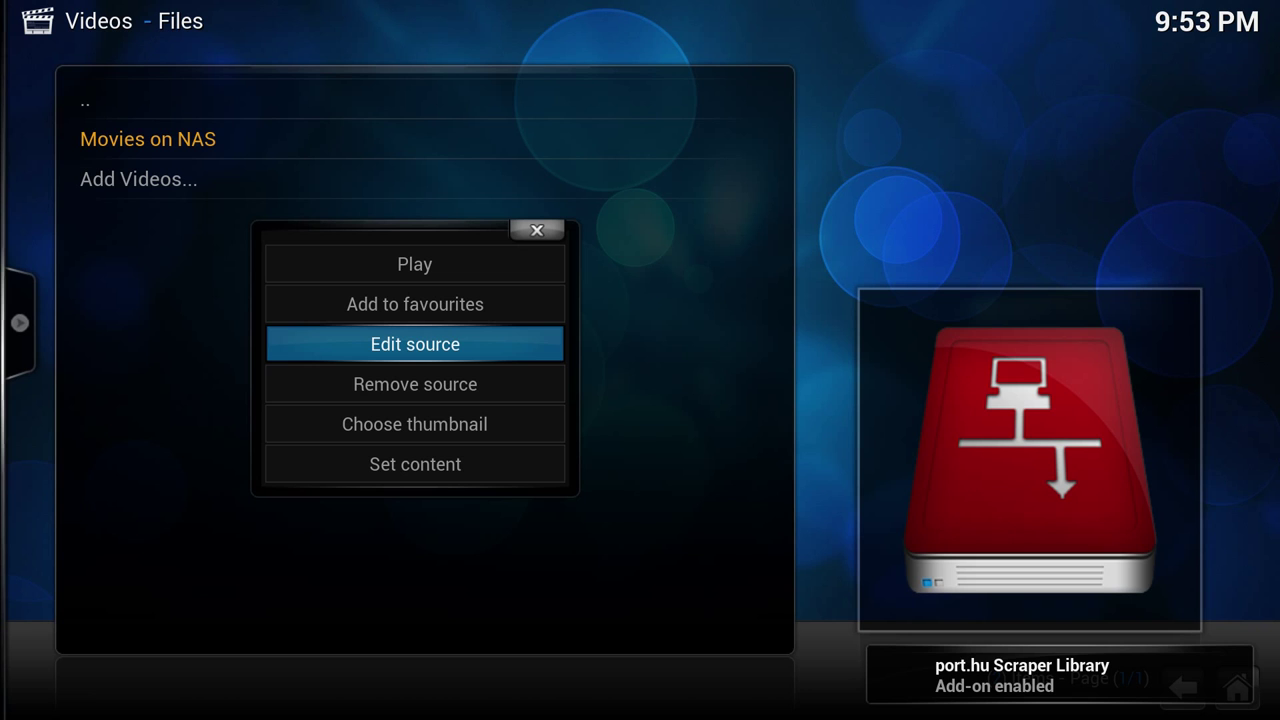
key("Return")
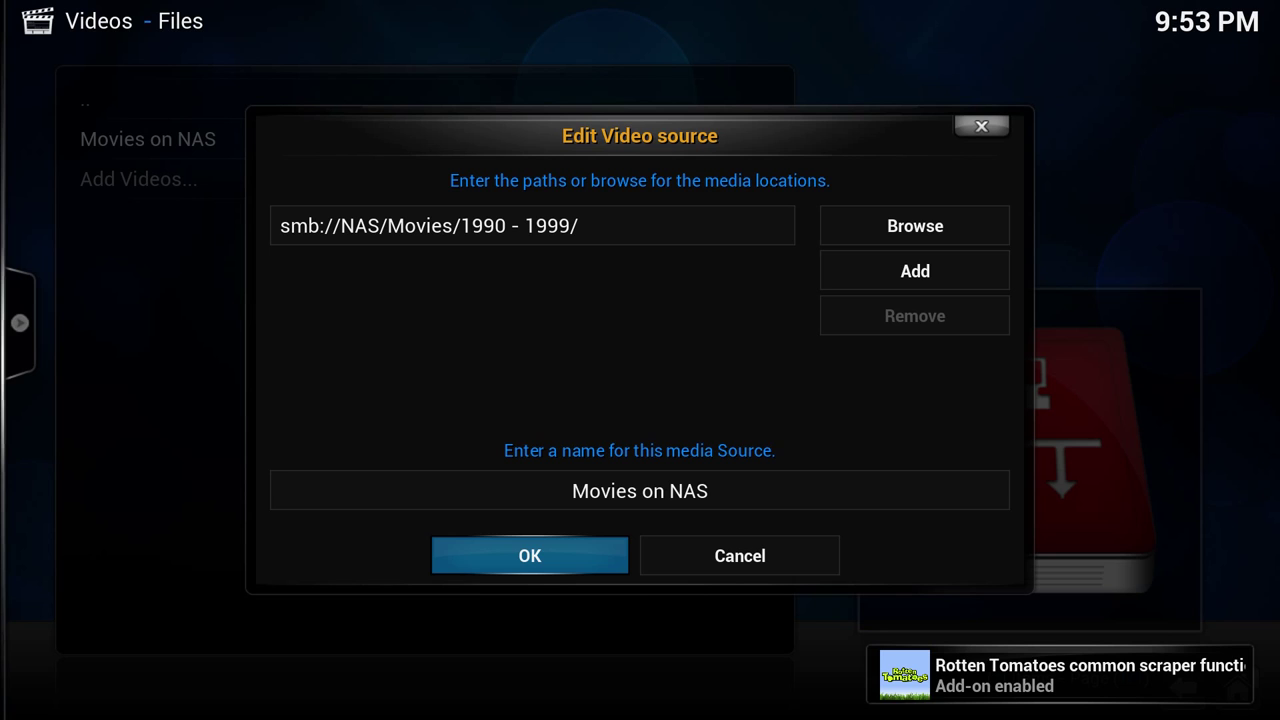
key("Return")
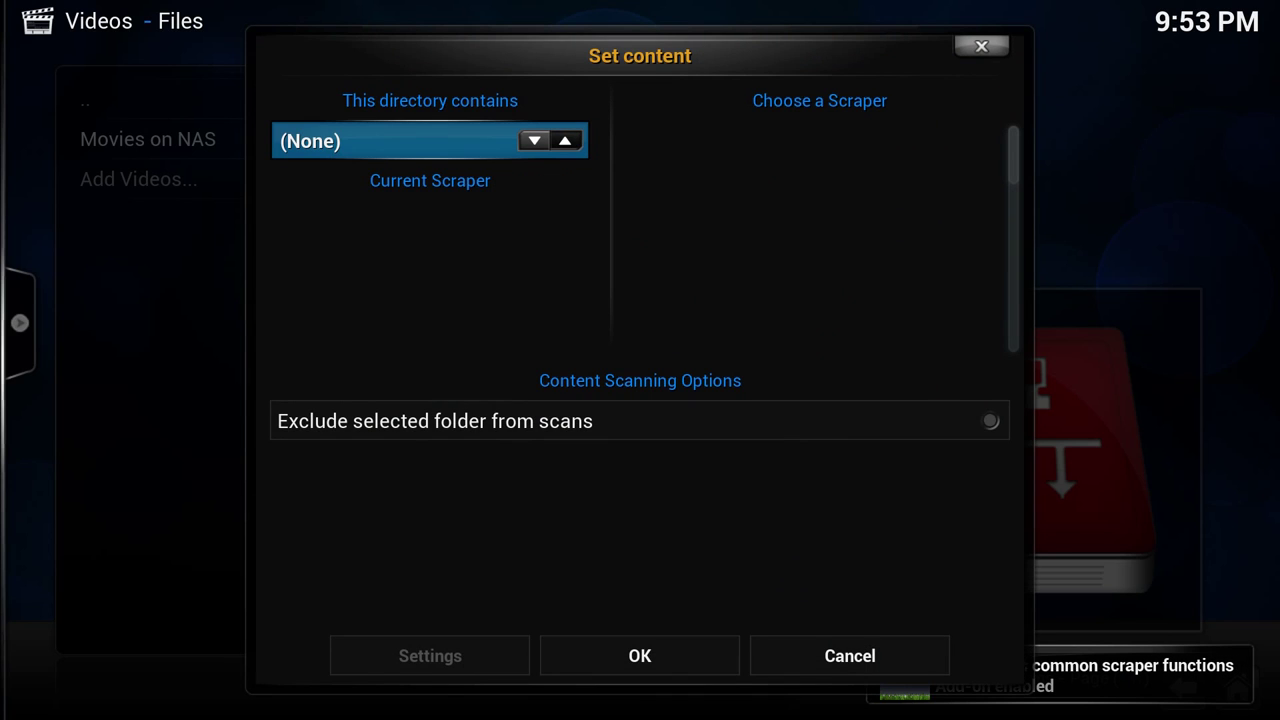
Step: Set the source's content type to Movies and choose Universal Movie Scraper as its scraper
key("Up")
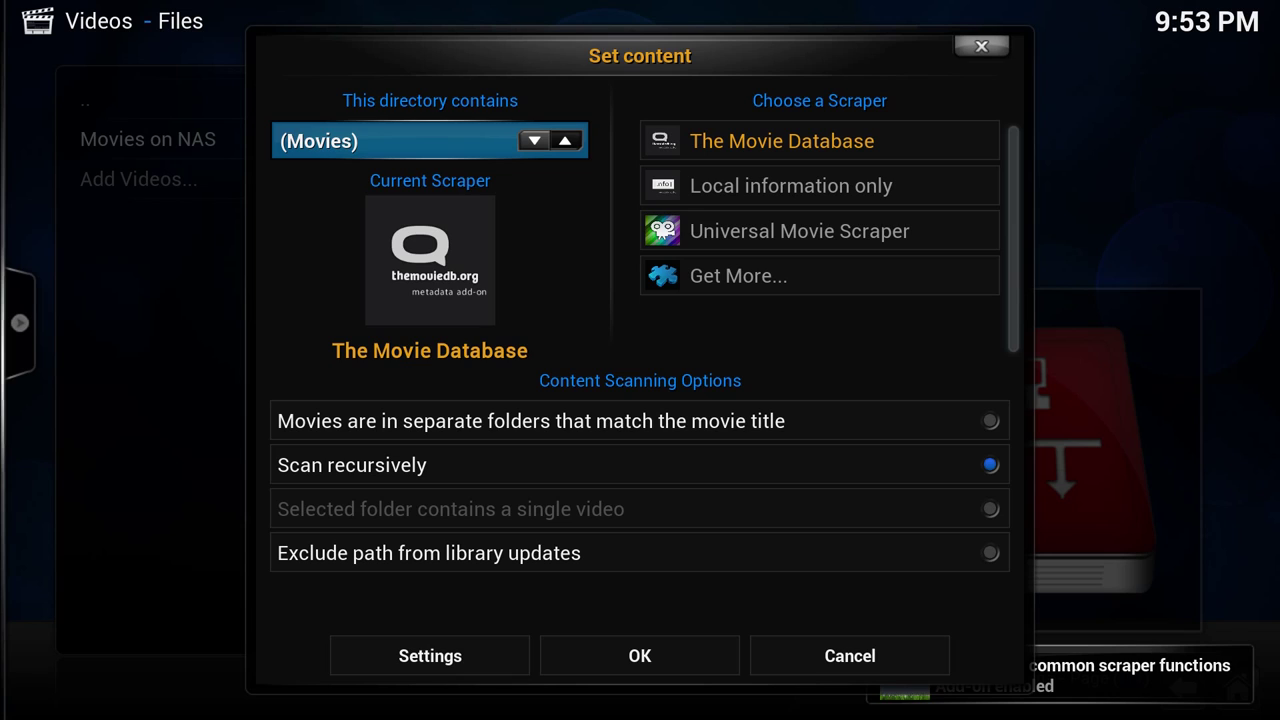
key("Right")
key("Down")
key("Down")
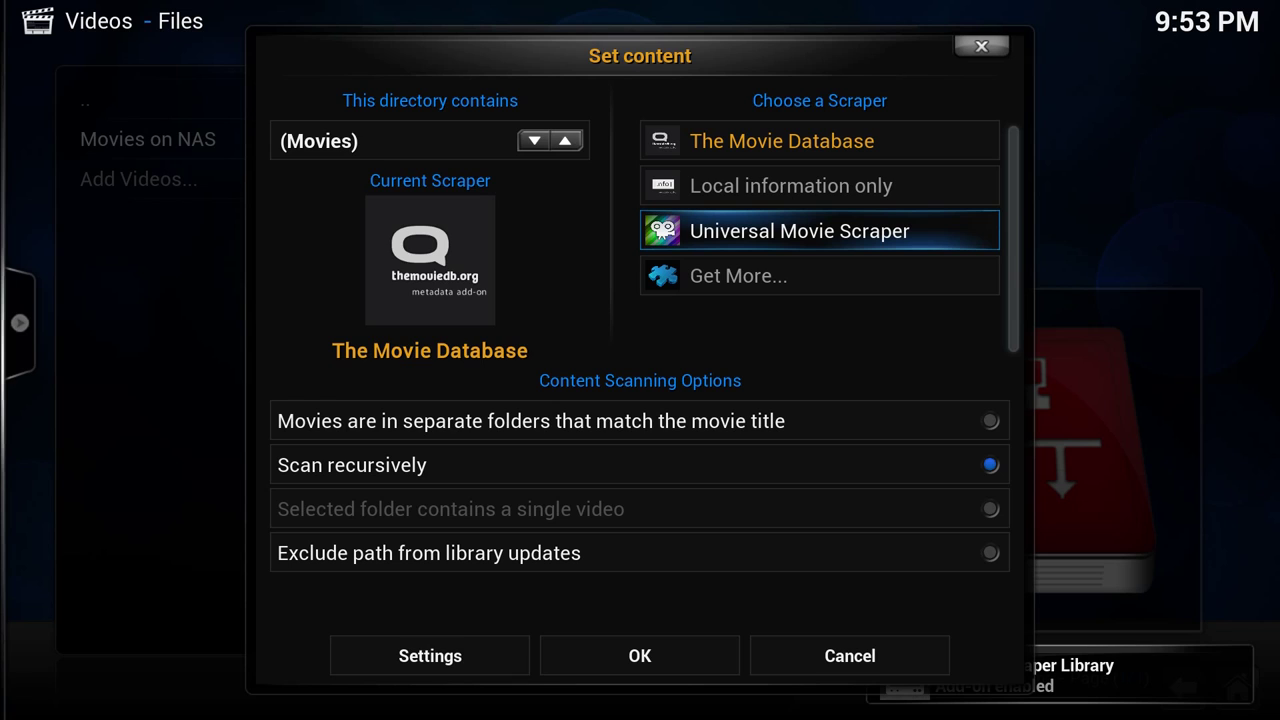
key("Return")
key("Left")
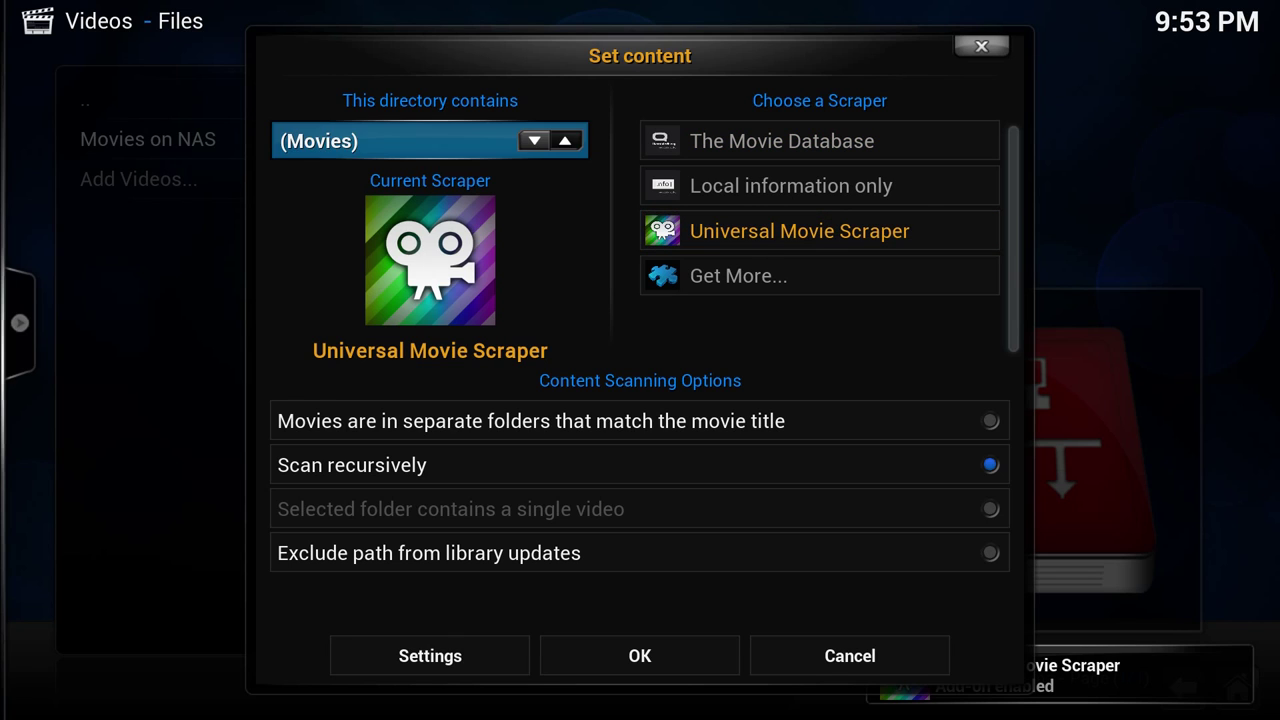
Step: Look over the content scanning options and open the Universal Movie Scraper settings
key("Down")
key("Down")
key("Up")
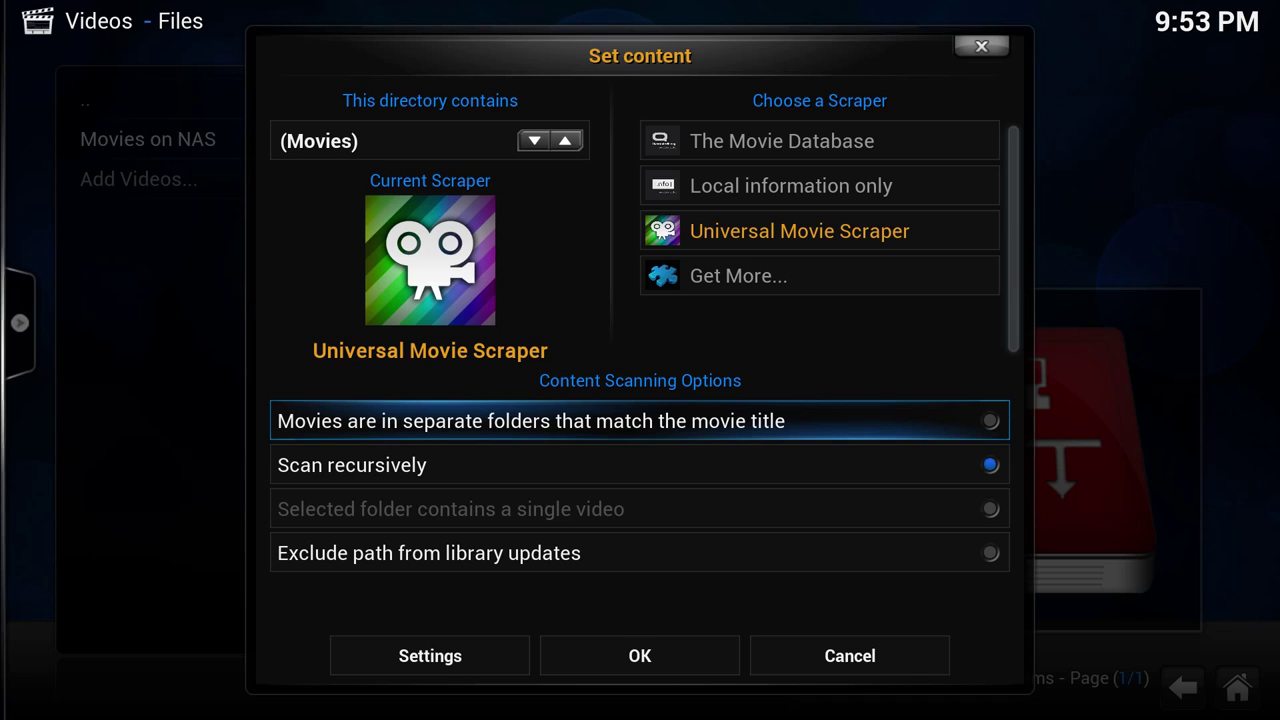
key("Down")
key("Down")
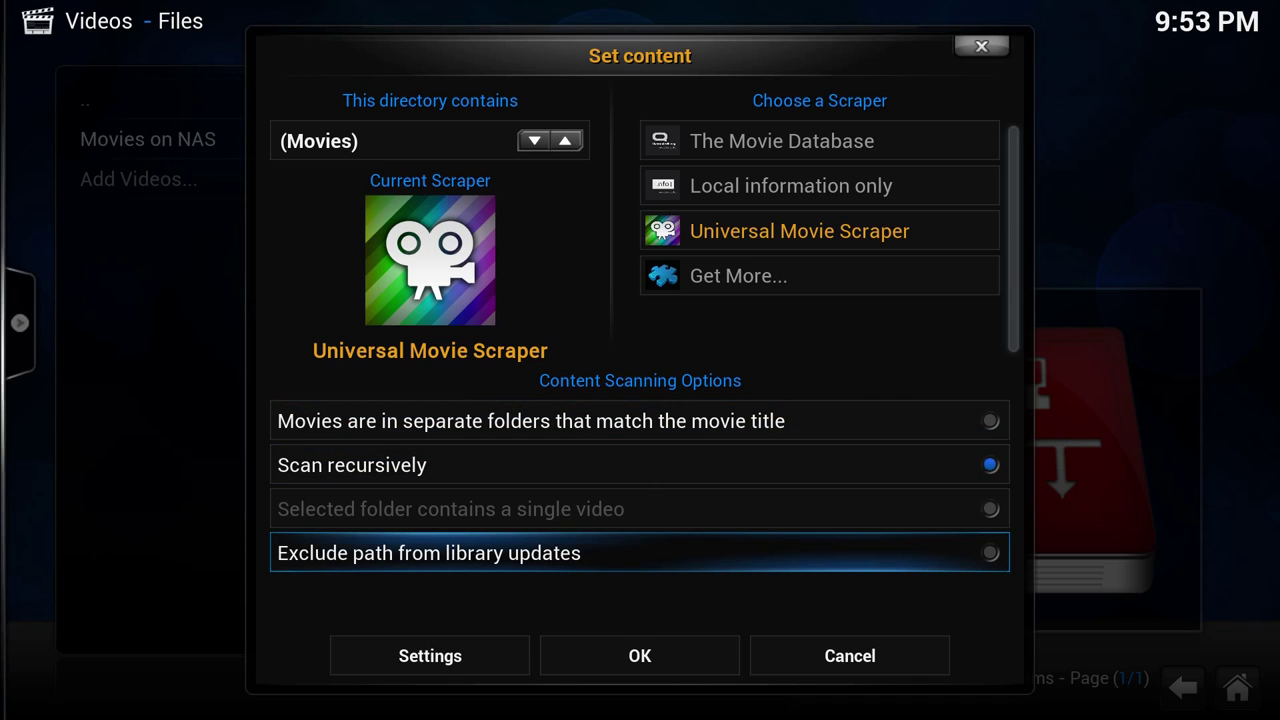
key("Down")
key("Left")
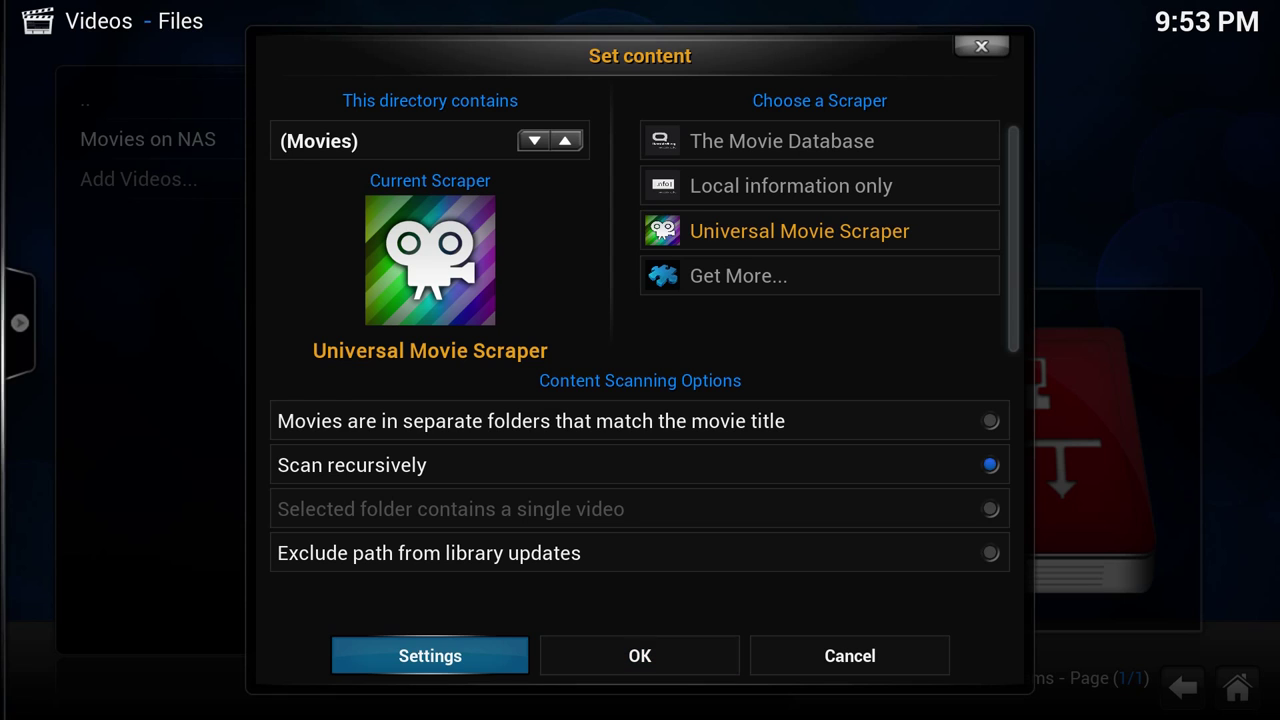
key("Return")
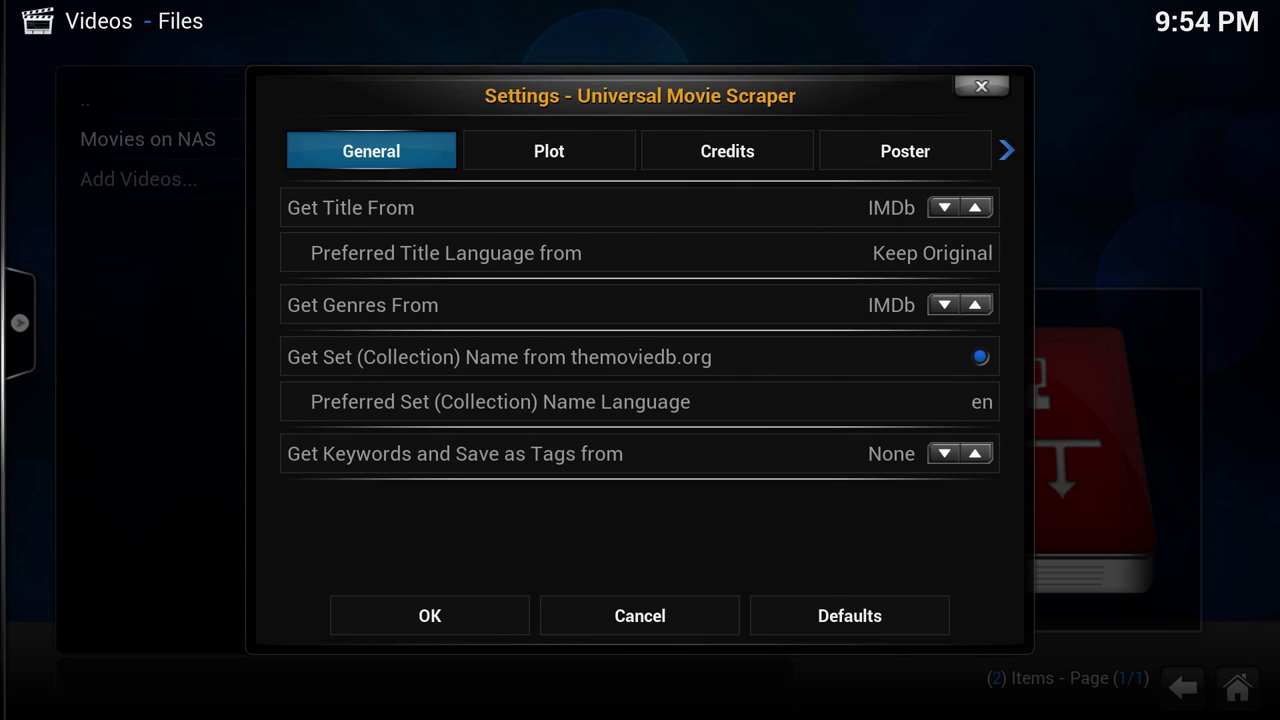
Step: Set the scraper's preferred title language to USA / International
key("Down")
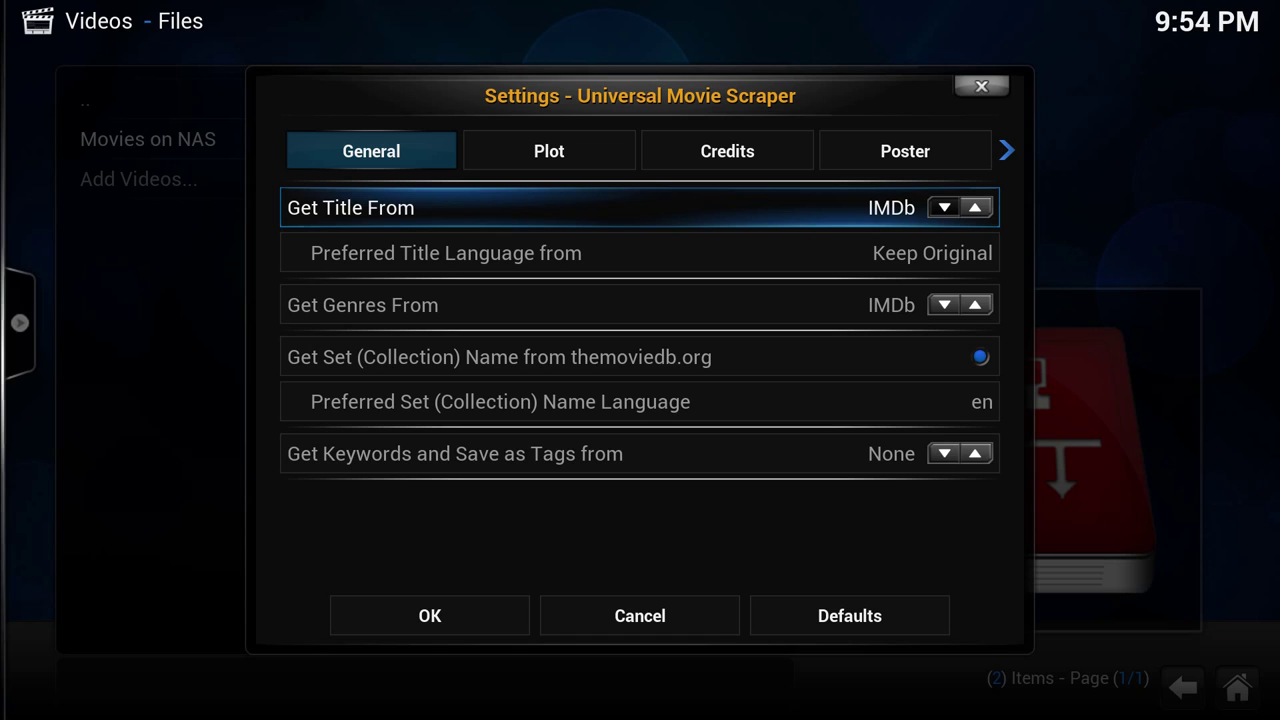
key("Down")
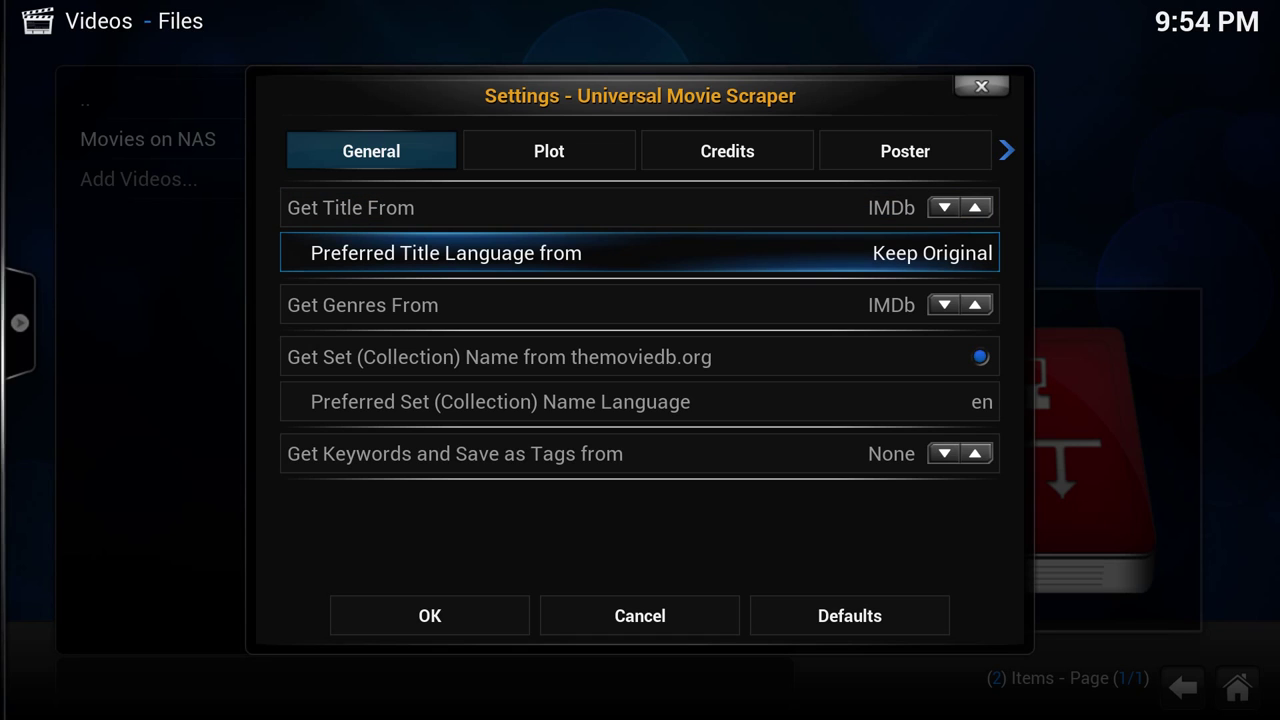
key("Return")
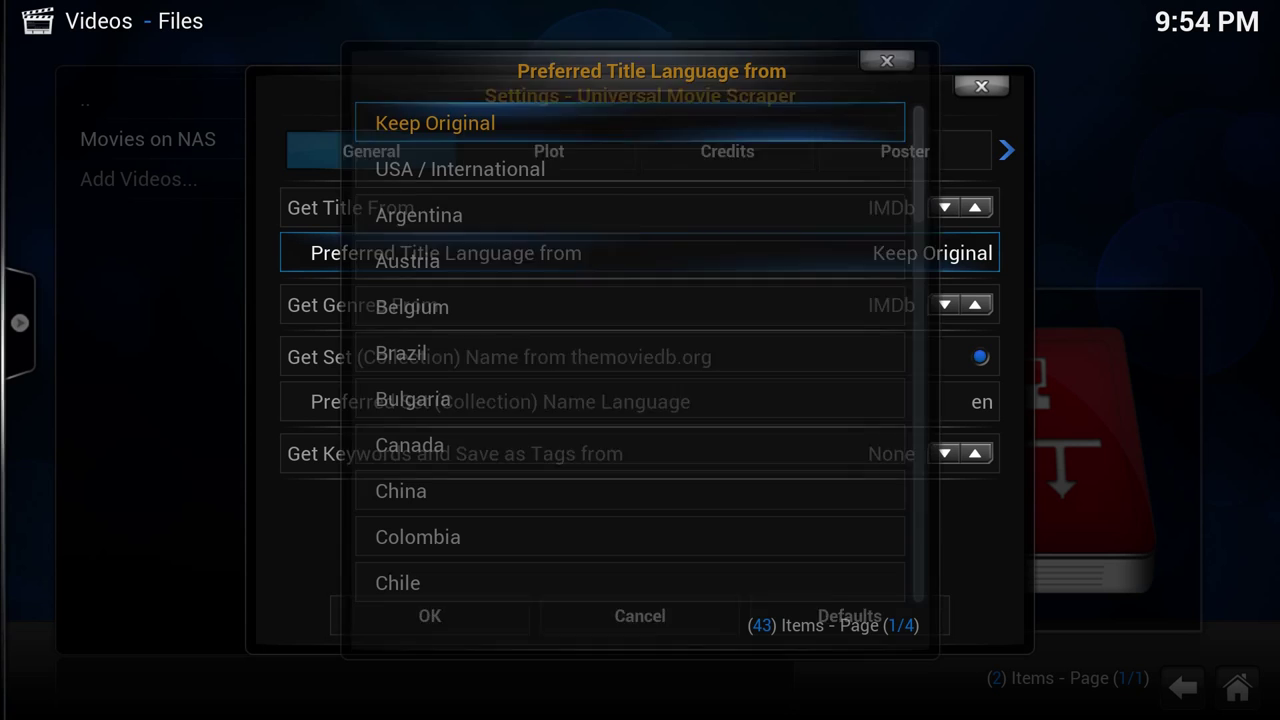
key("Down")
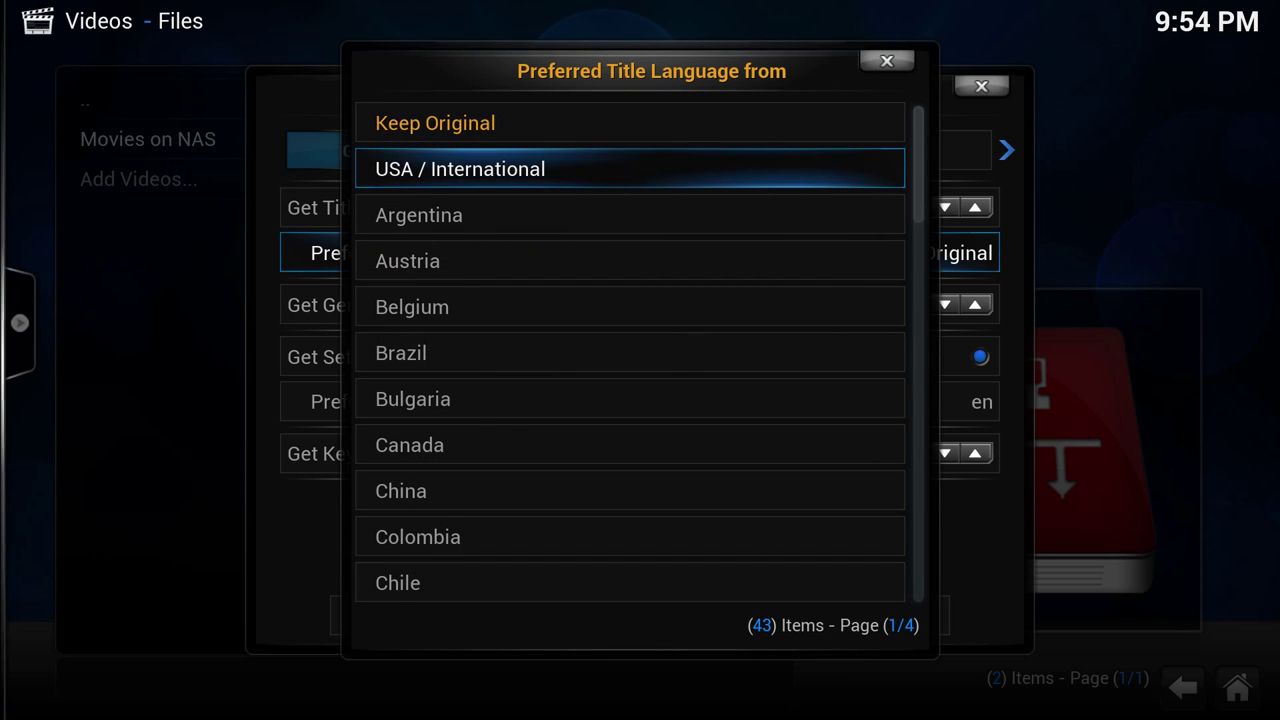
key("Return")
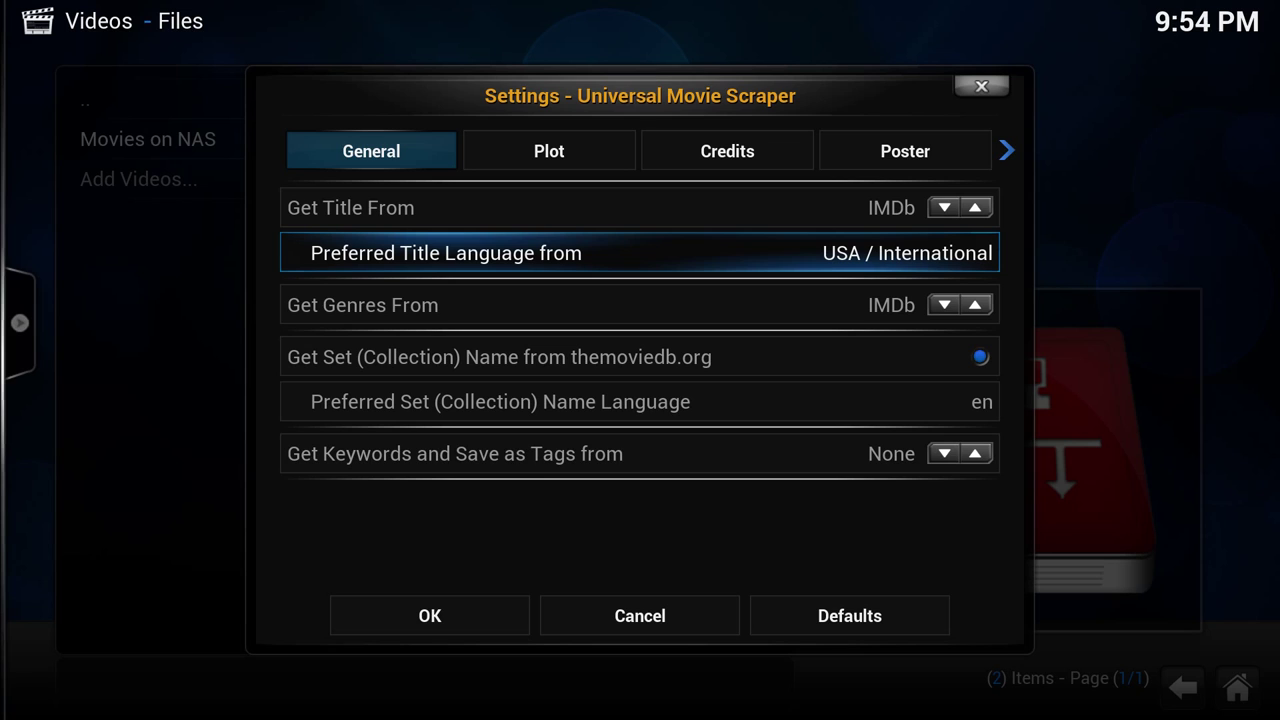
Step: Switch fetching of set (collection) names from themoviedb.org off and back on, and look over the remaining general options
key("Down")
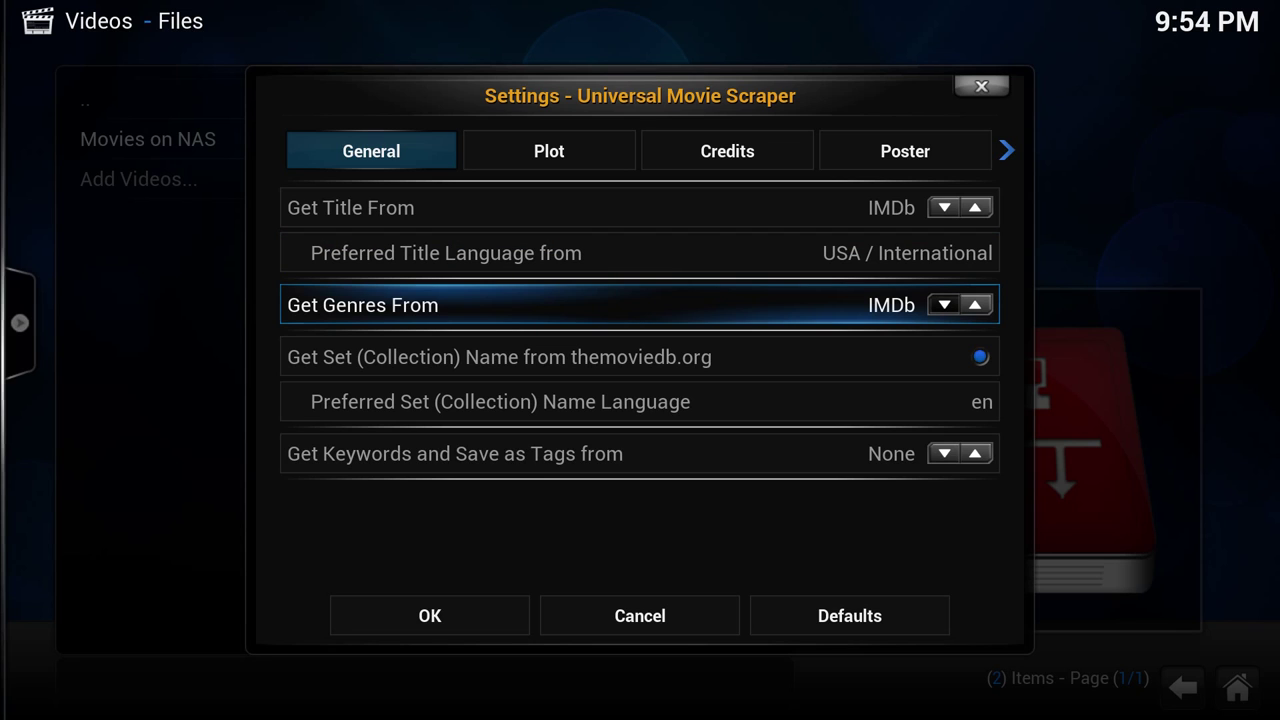
key("Down")
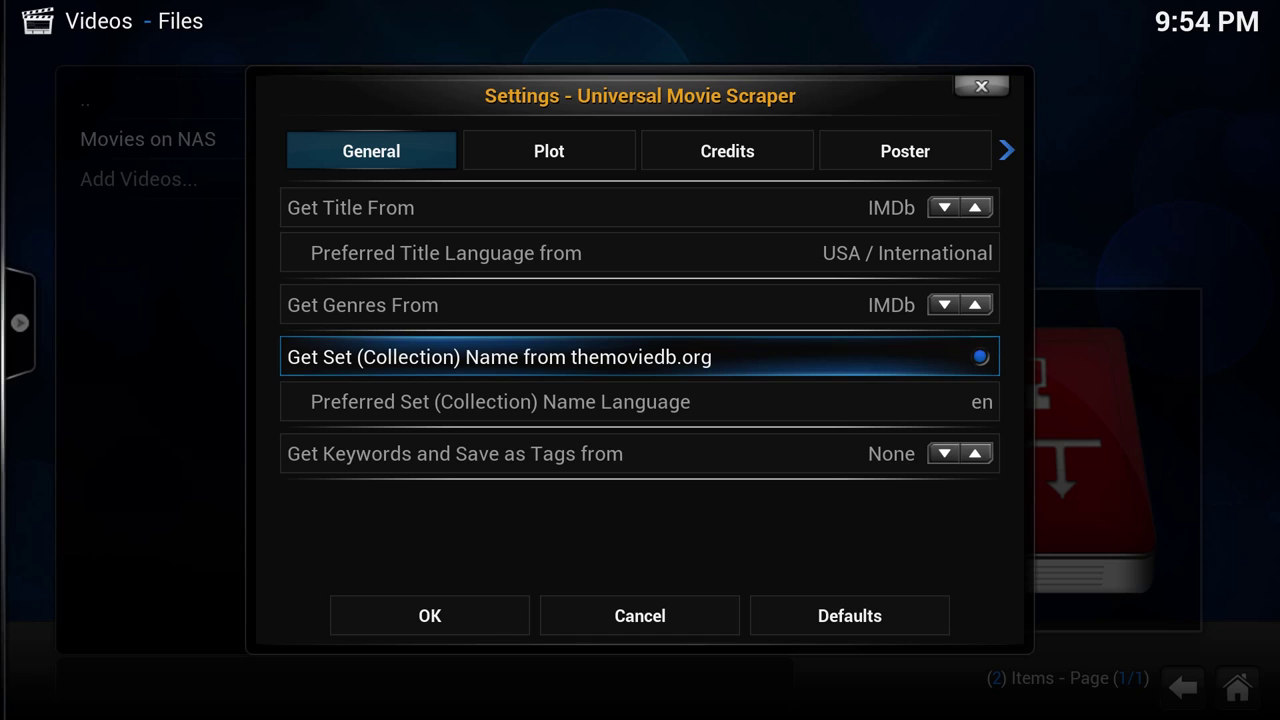
key("Return")
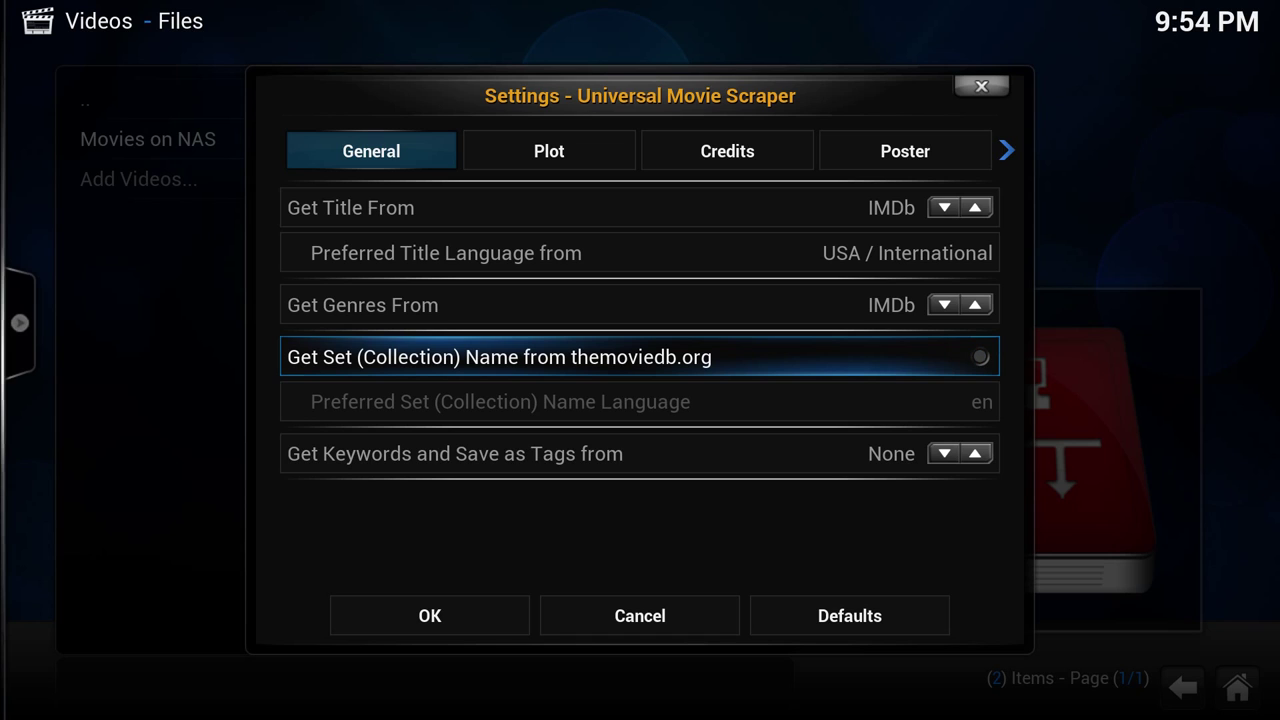
key("Return")
key("Down")
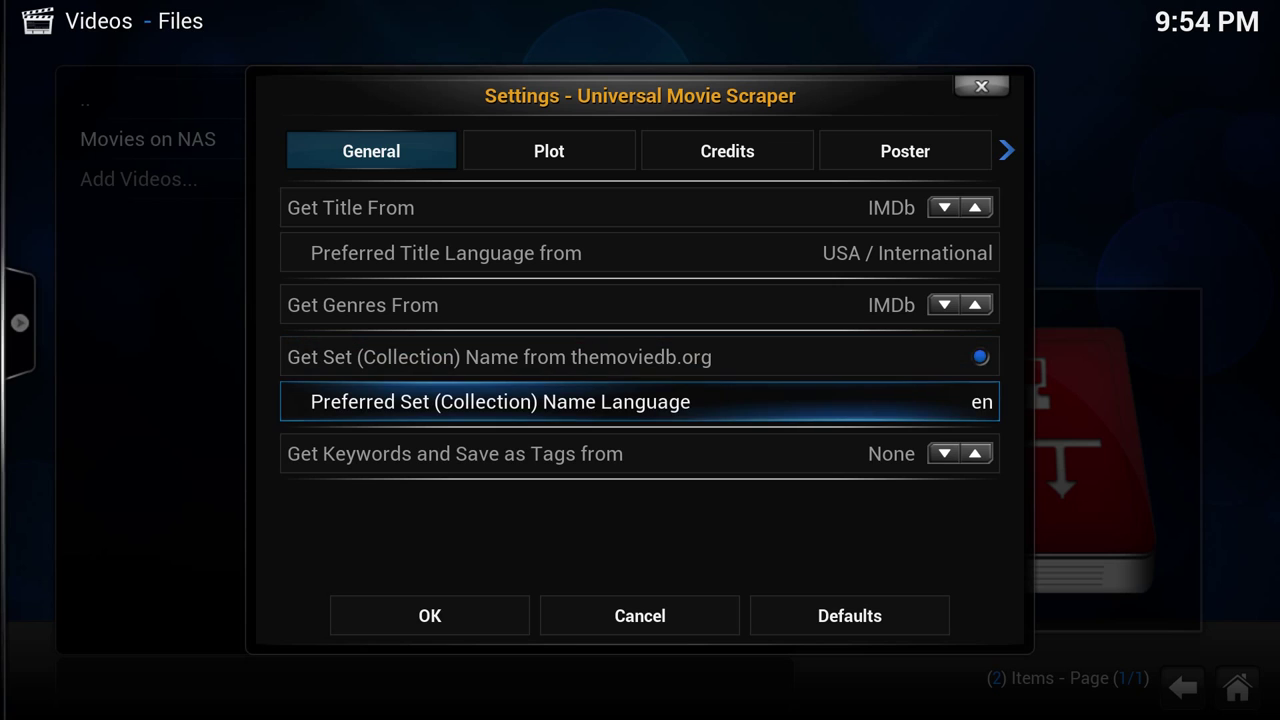
key("Down")
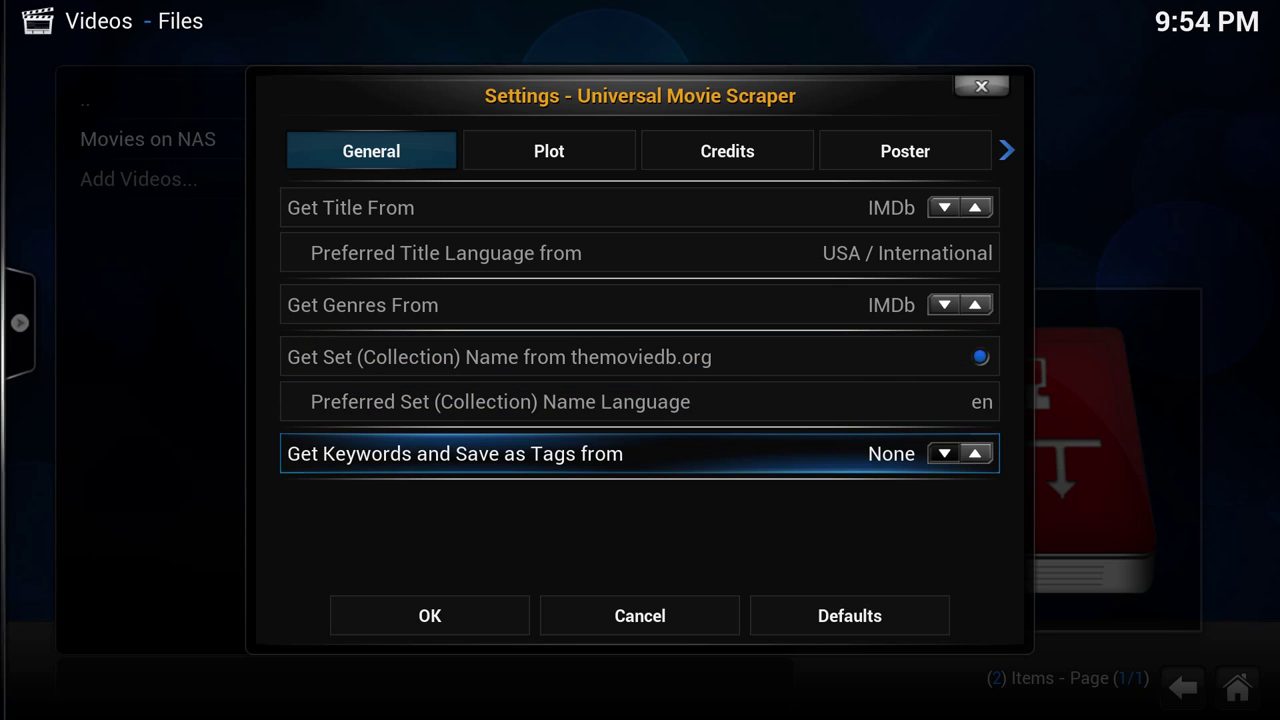
Step: Leave the general options and show the scraper's Plot / Tagline / Outline settings
key("Up")
key("Up")
key("Up")
key("Up")
key("Up")
key("Up")
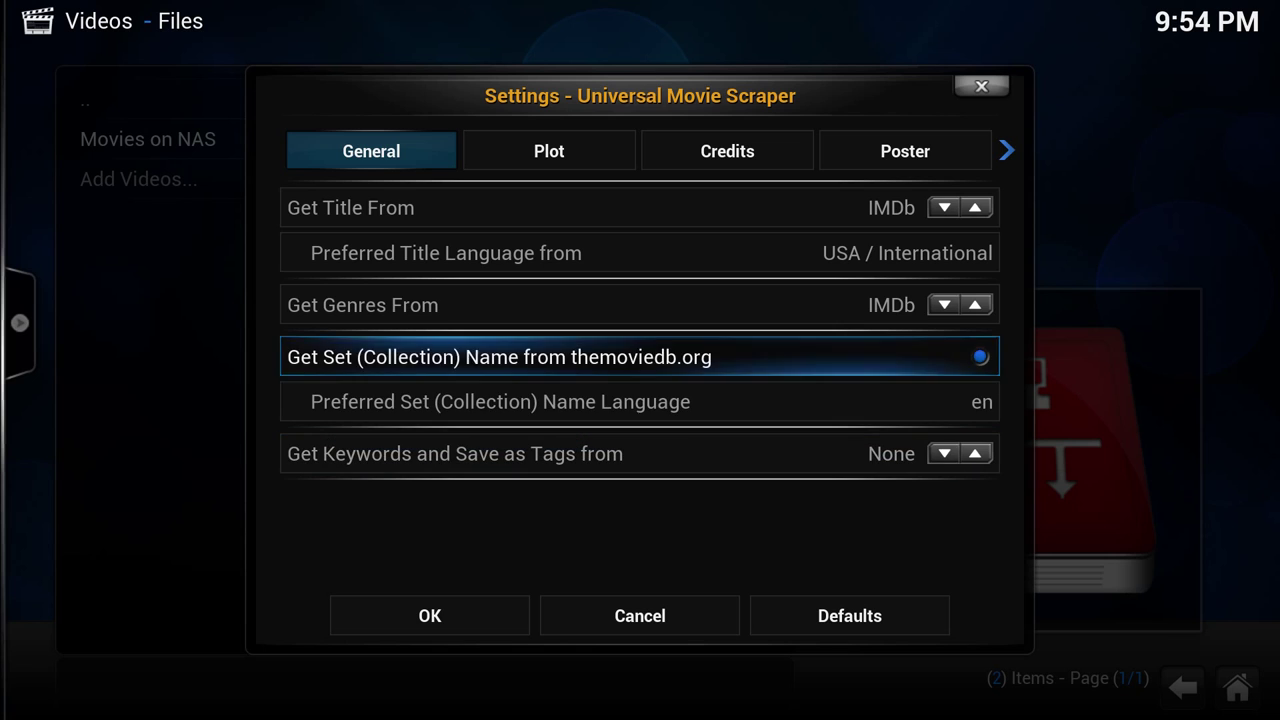
key("Right")
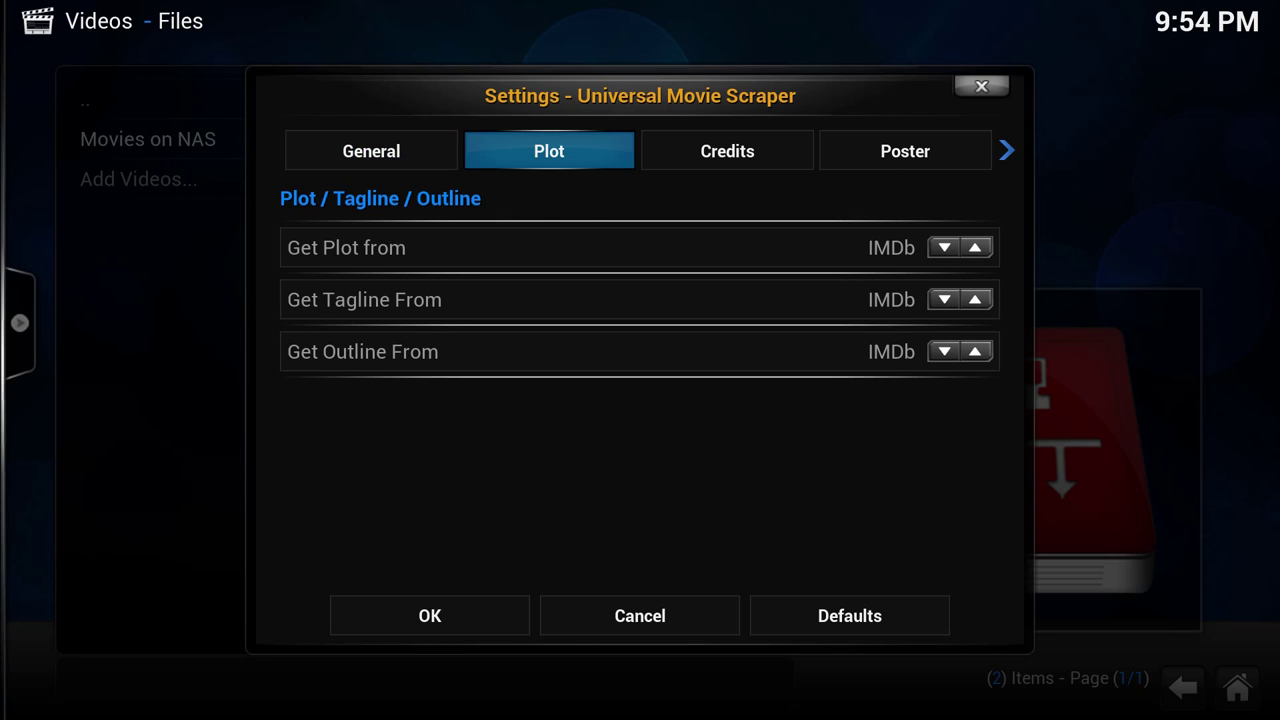
Step: Look over the scraper's poster sources and preferred thumb language, and accept the Universal Movie Scraper settings
key("Right")
key("Right")
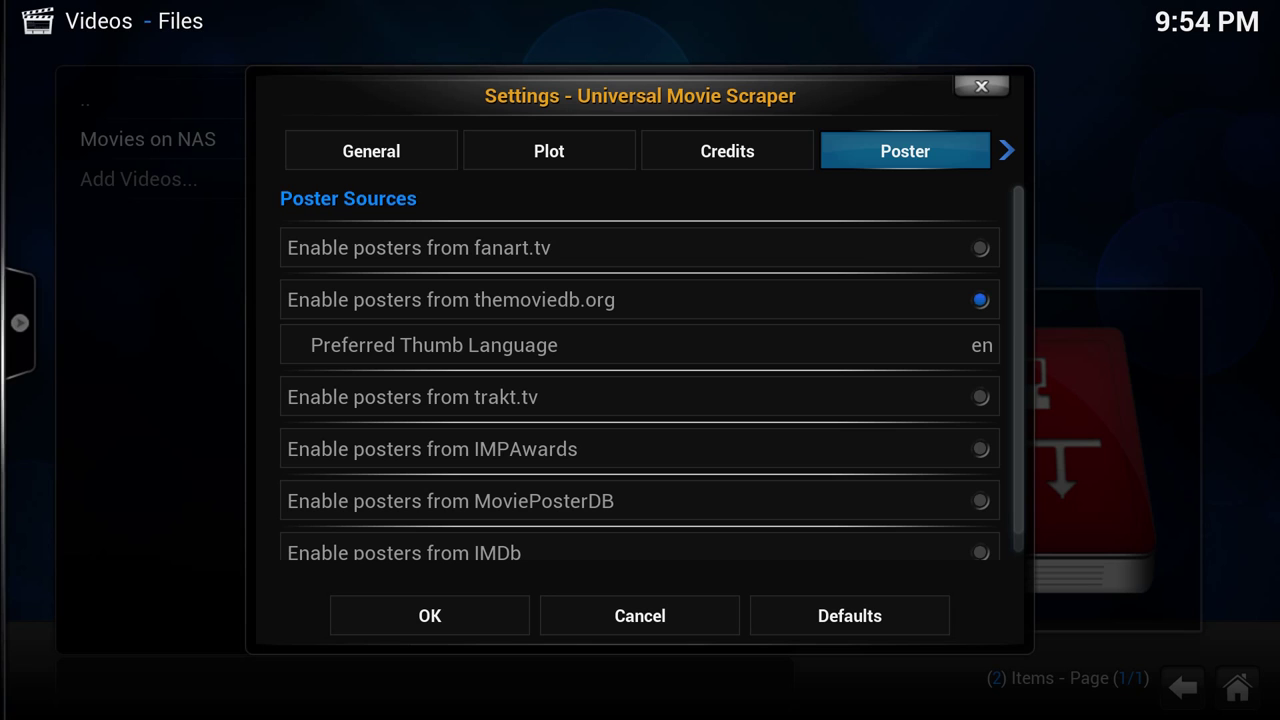
key("Down")
key("Down")
key("Down")
key("Down")
key("Down")
key("Down")
key("Down")
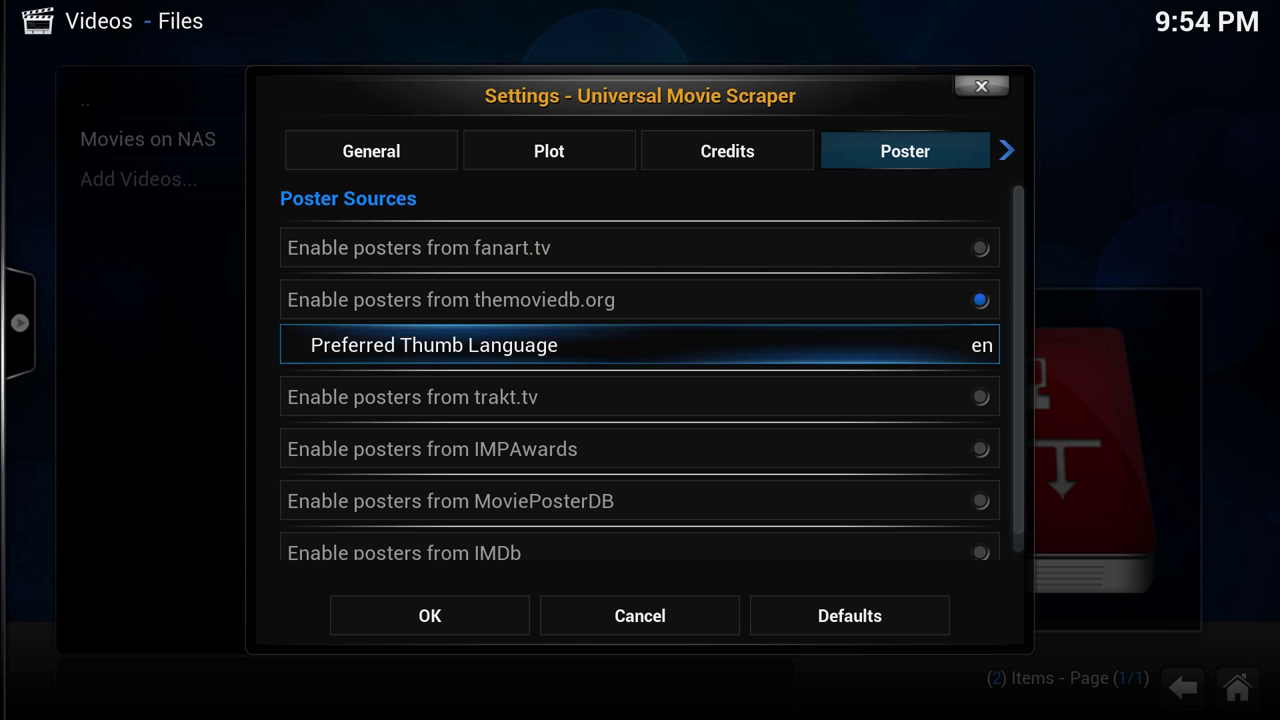
key("Down")
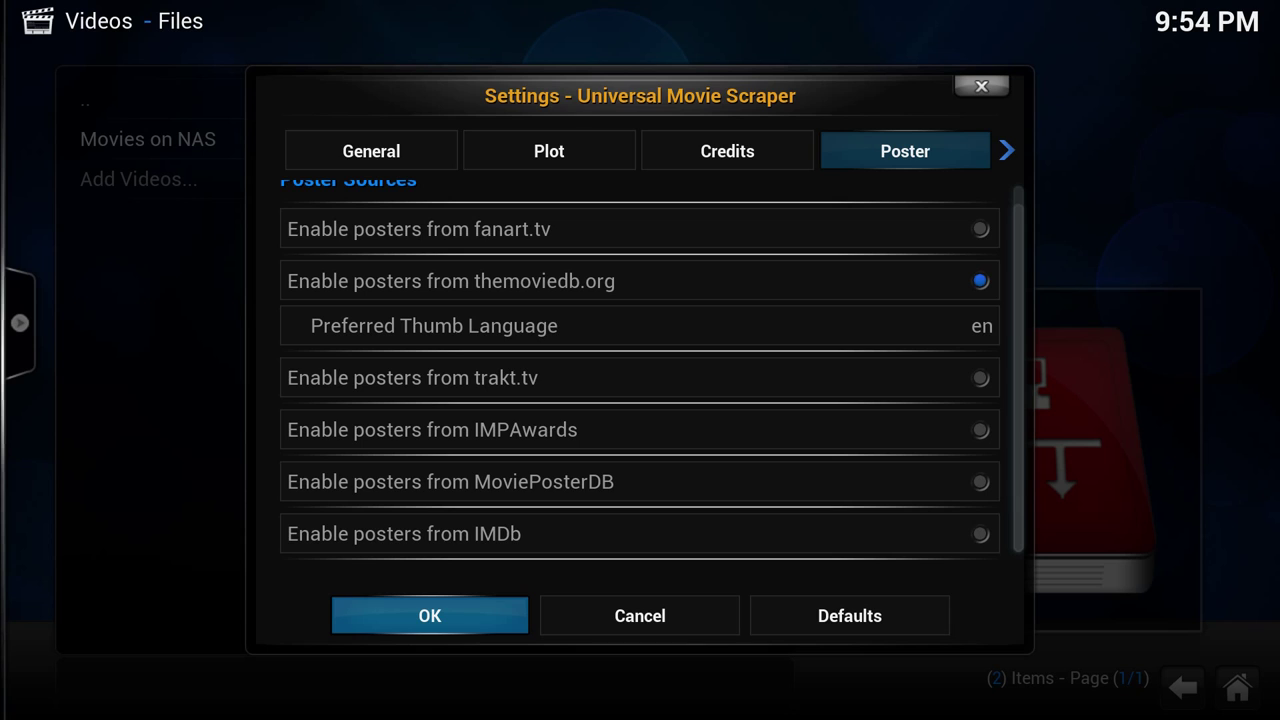
key("Return")
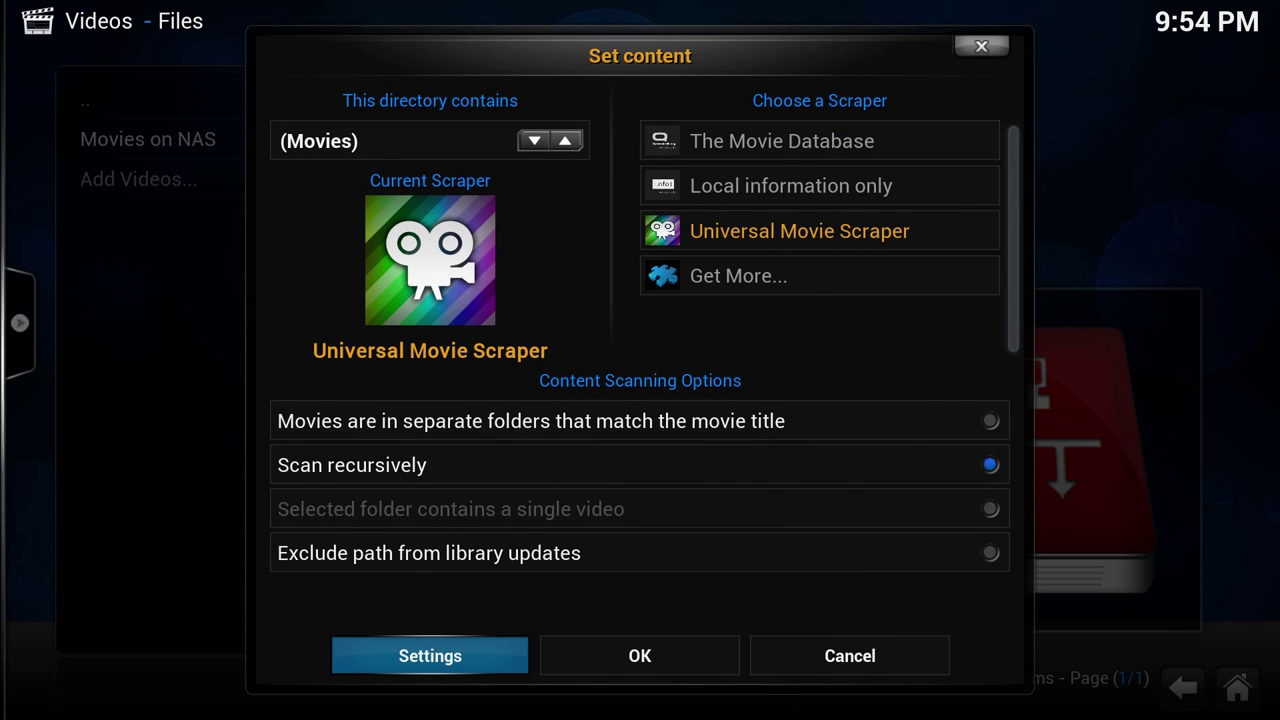
Step: Accept the Movies content setup for the NAS source and agree to refresh info for all items within this path
key("Right")
key("Return")
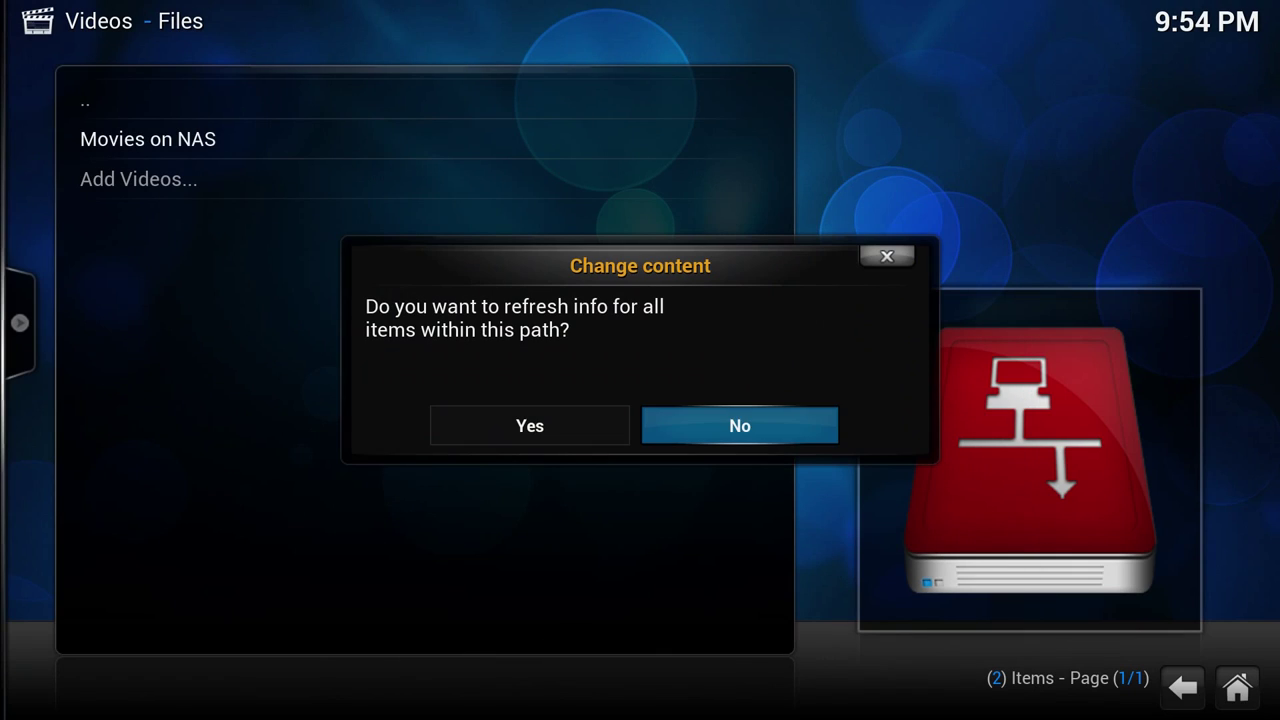
key("Left")
key("Return")
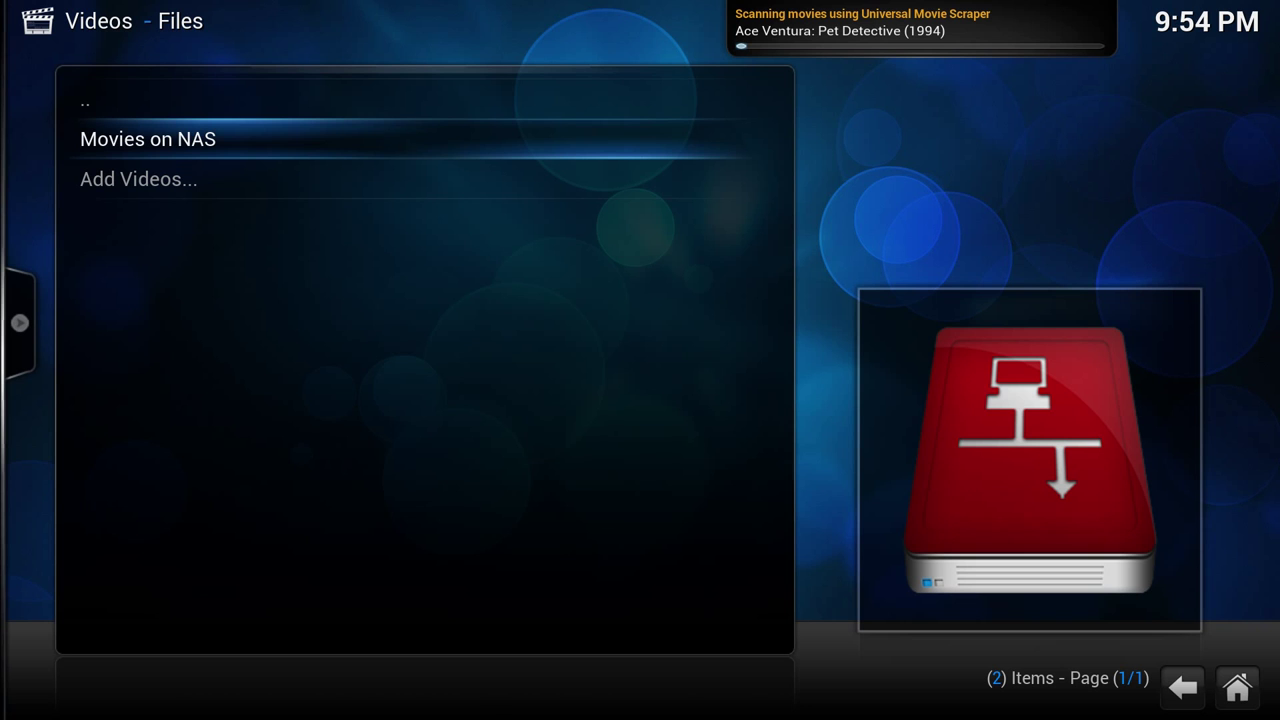
Step: Leave the video sources, return to the home screen and open the Video category of the system settings
key("BackSpace")
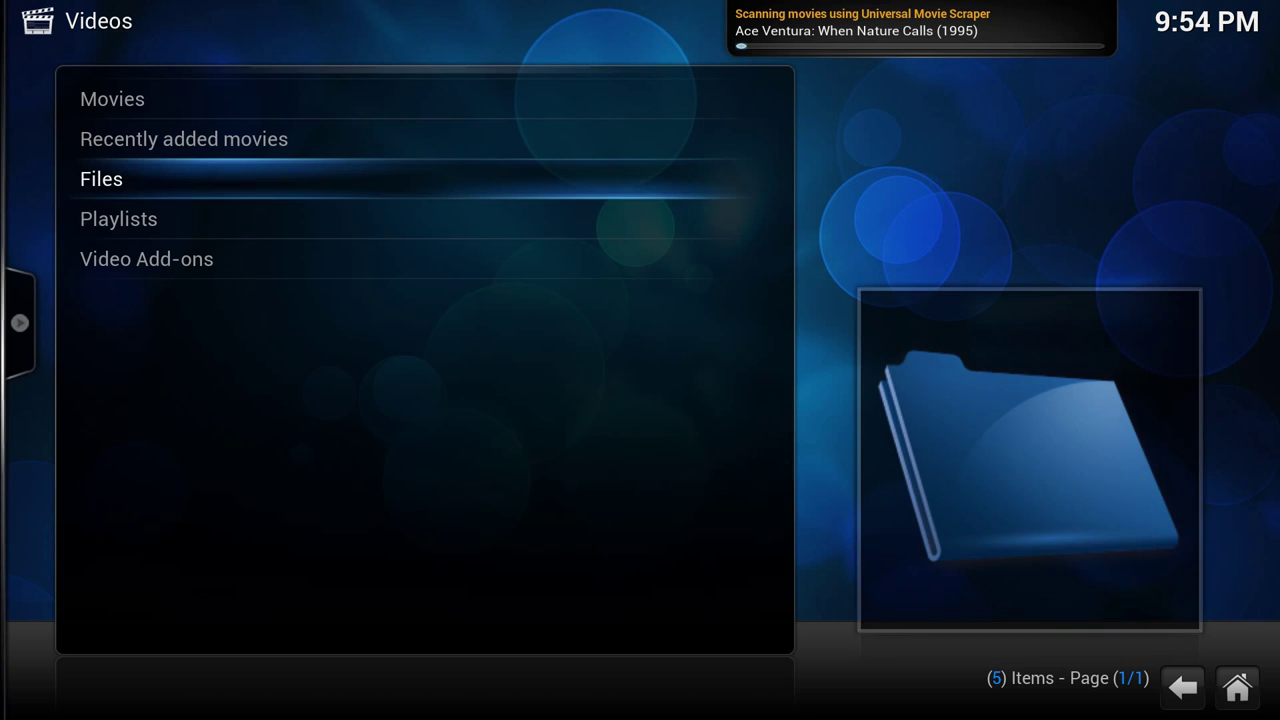
key("BackSpace")
key("Right")
key("Right")
key("Right")
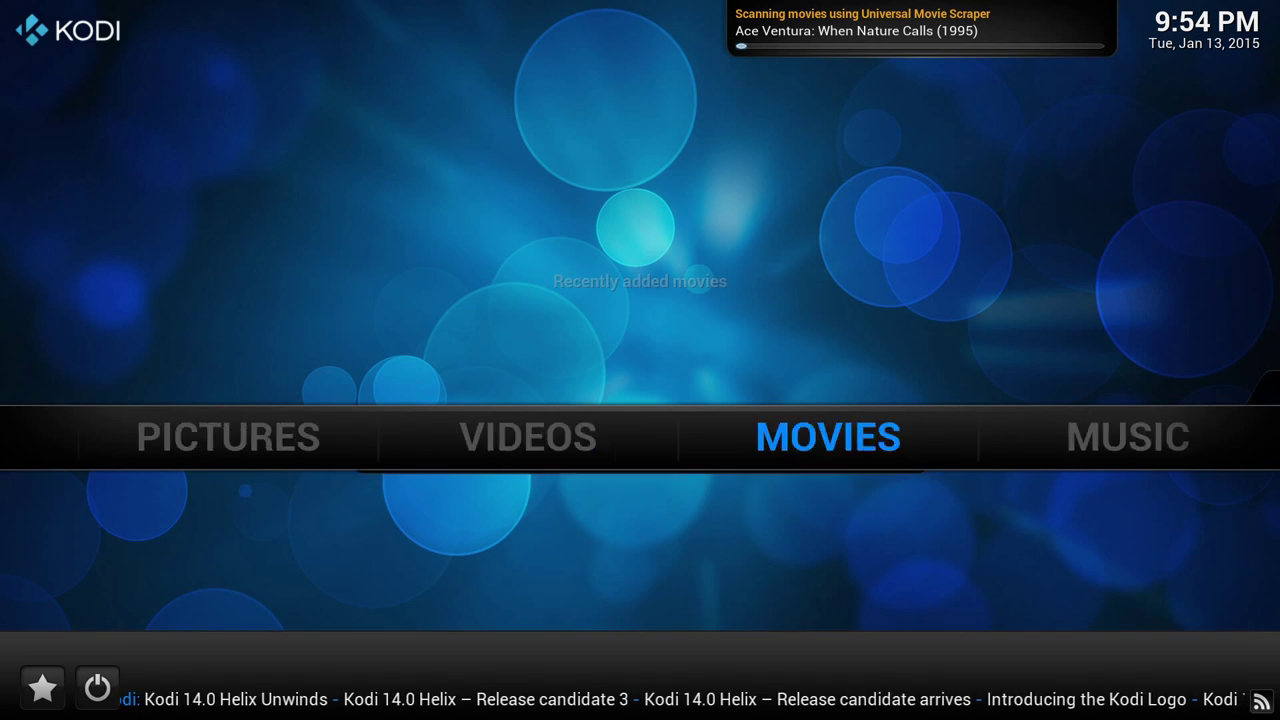
key("Right")
key("Down")
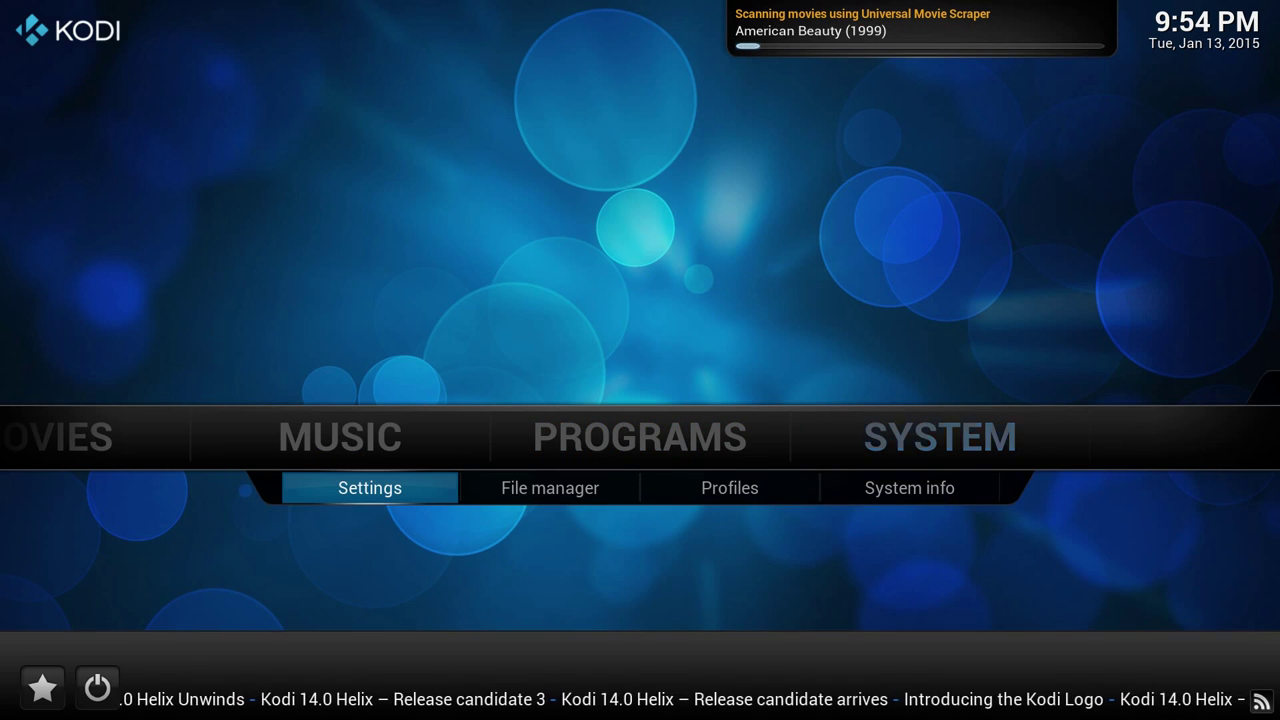
key("Return")
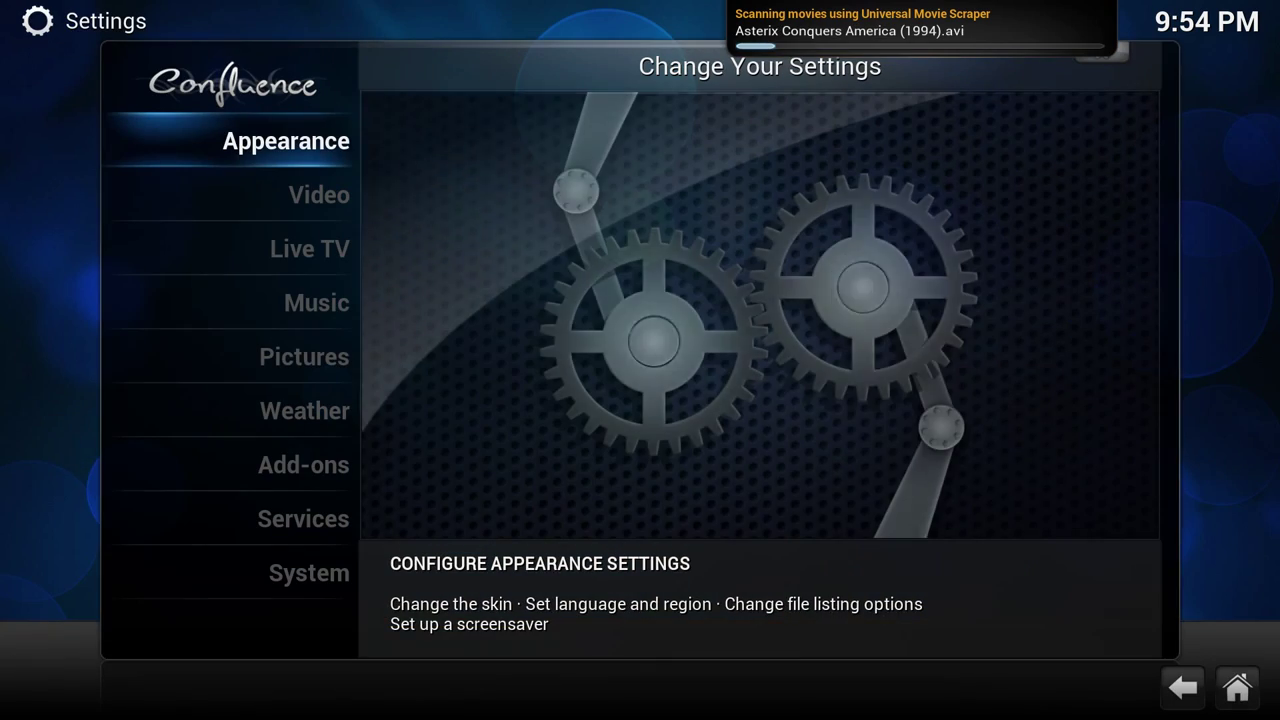
key("Down")
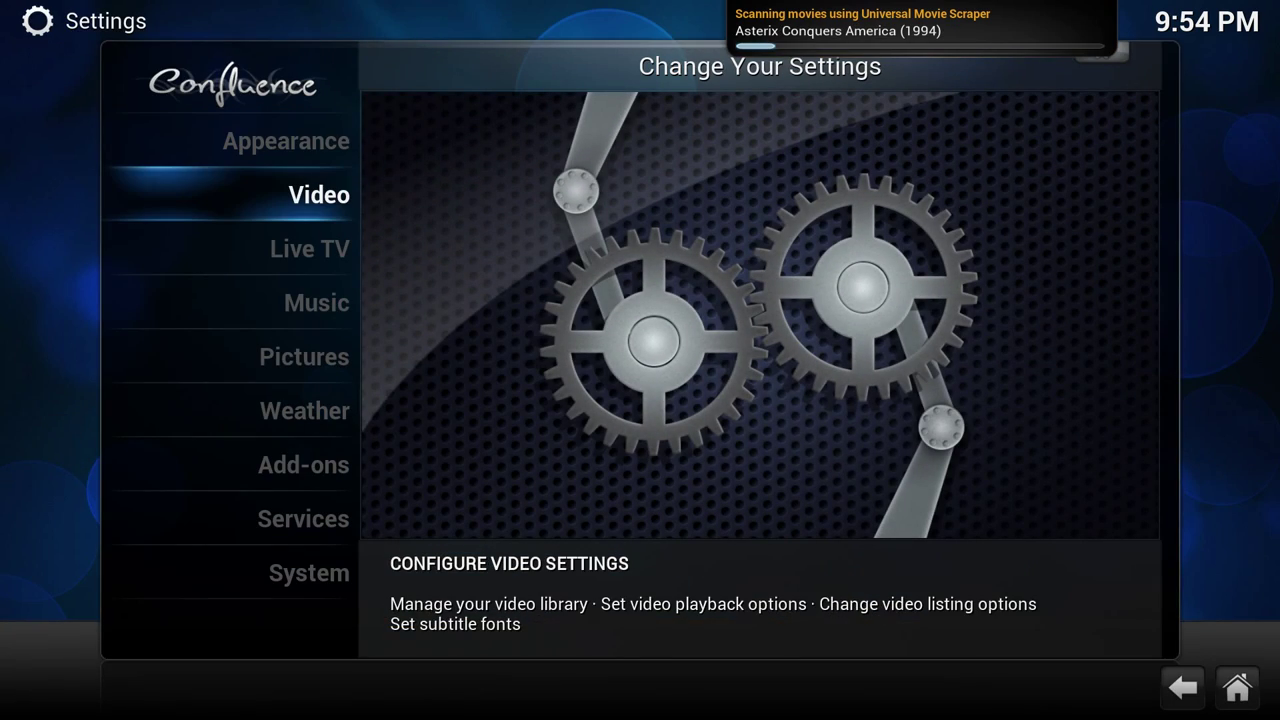
key("Return")
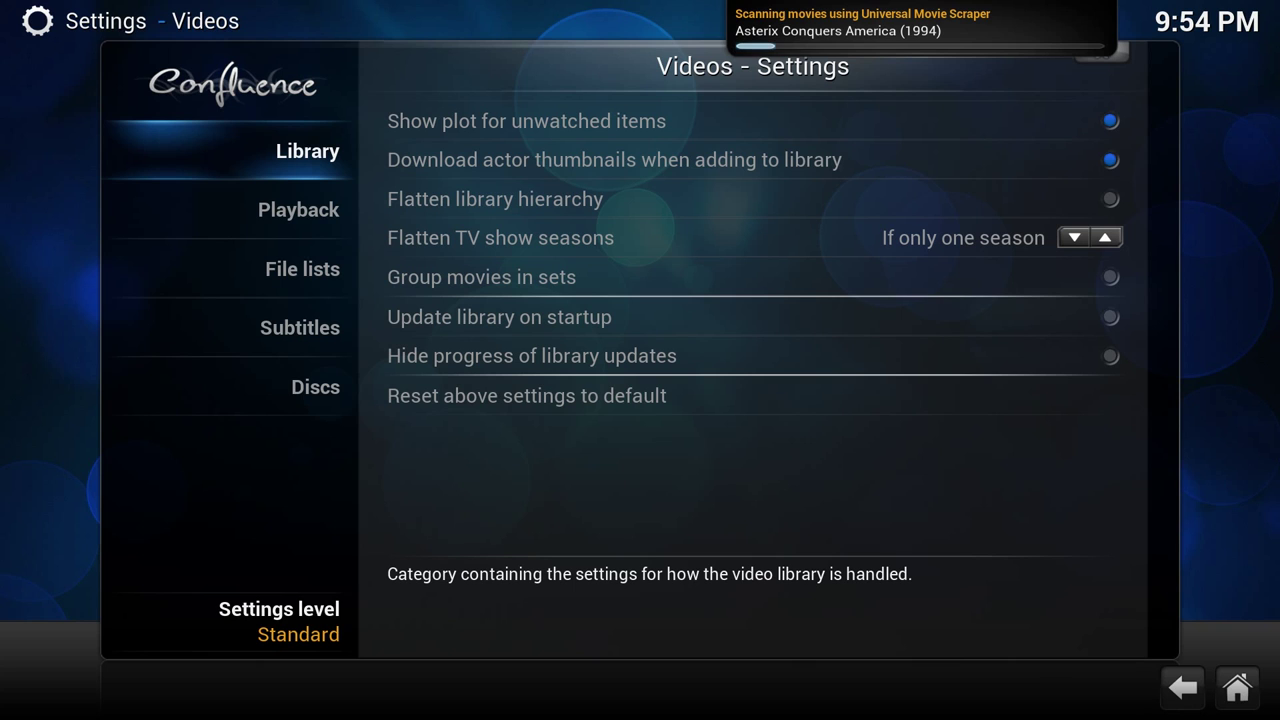
Step: Turn on updating the video library on startup
key("Right")
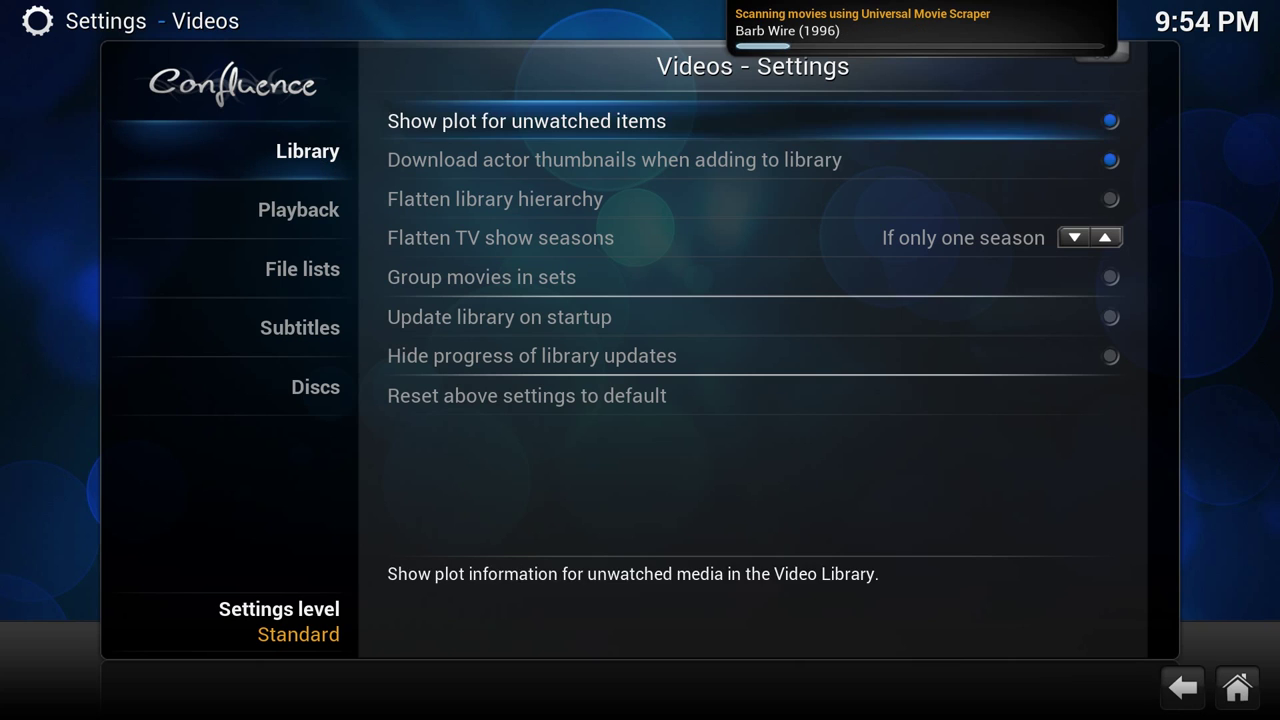
key("Down")
key("Down")
key("Down")
key("Down")
key("Down")
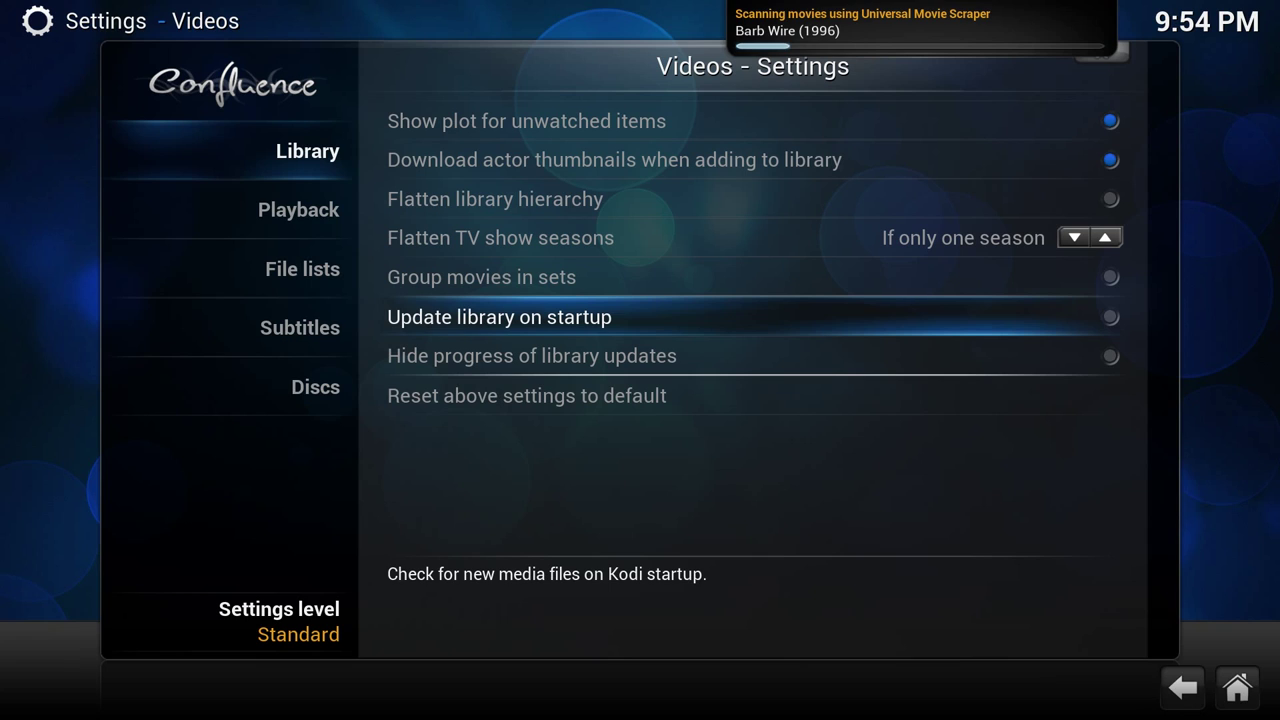
key("Return")
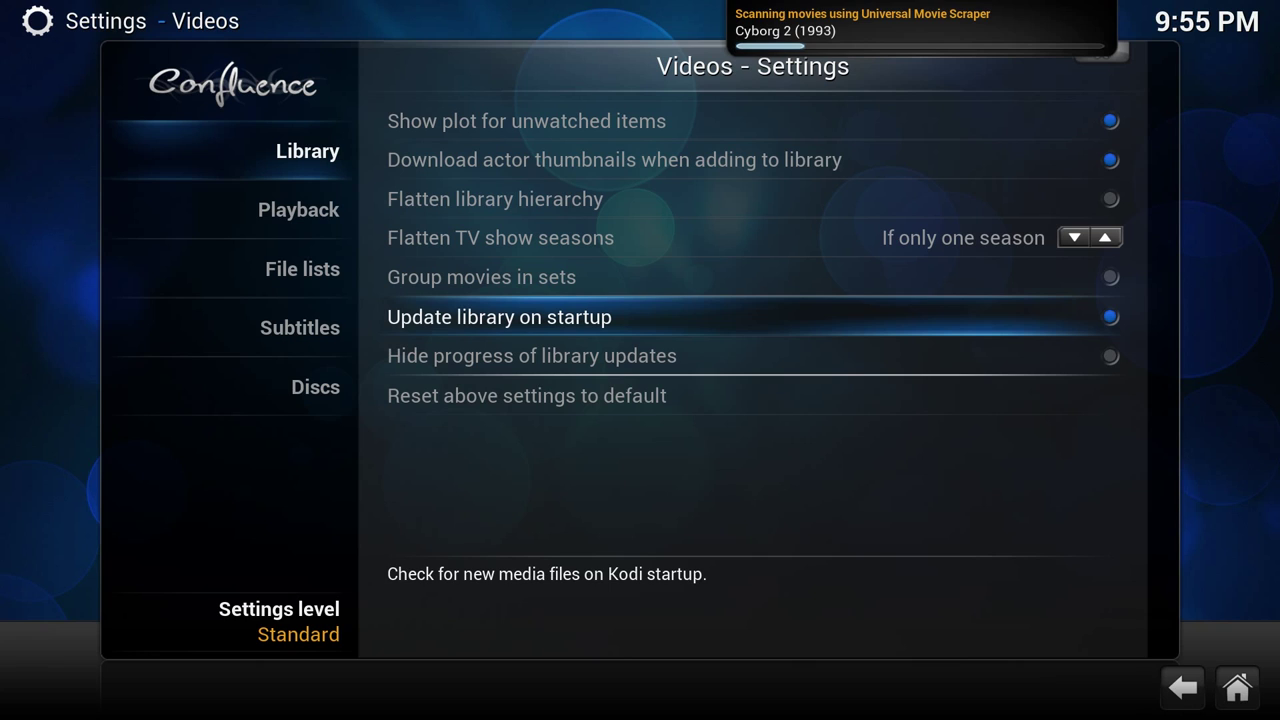
Step: Turn on grouping movies in sets and check the option for hiding the progress of library updates
key("Up")
key("Return")
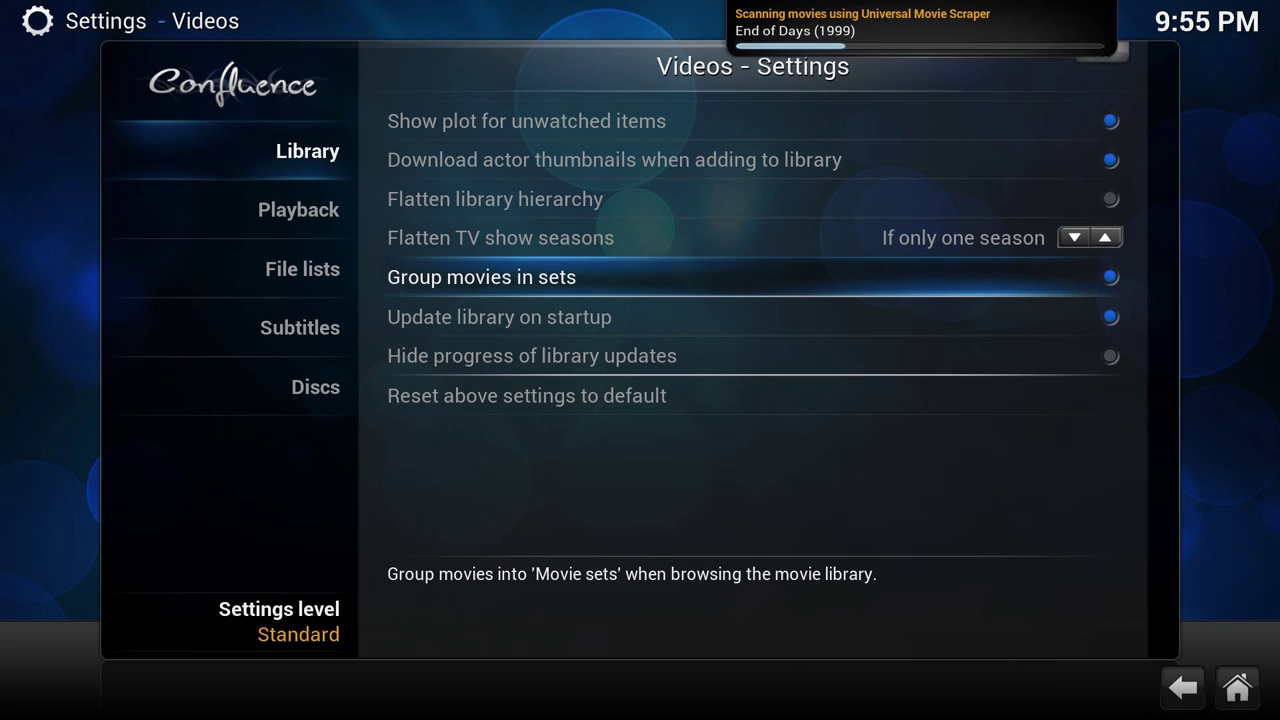
key("Down")
key("Down")
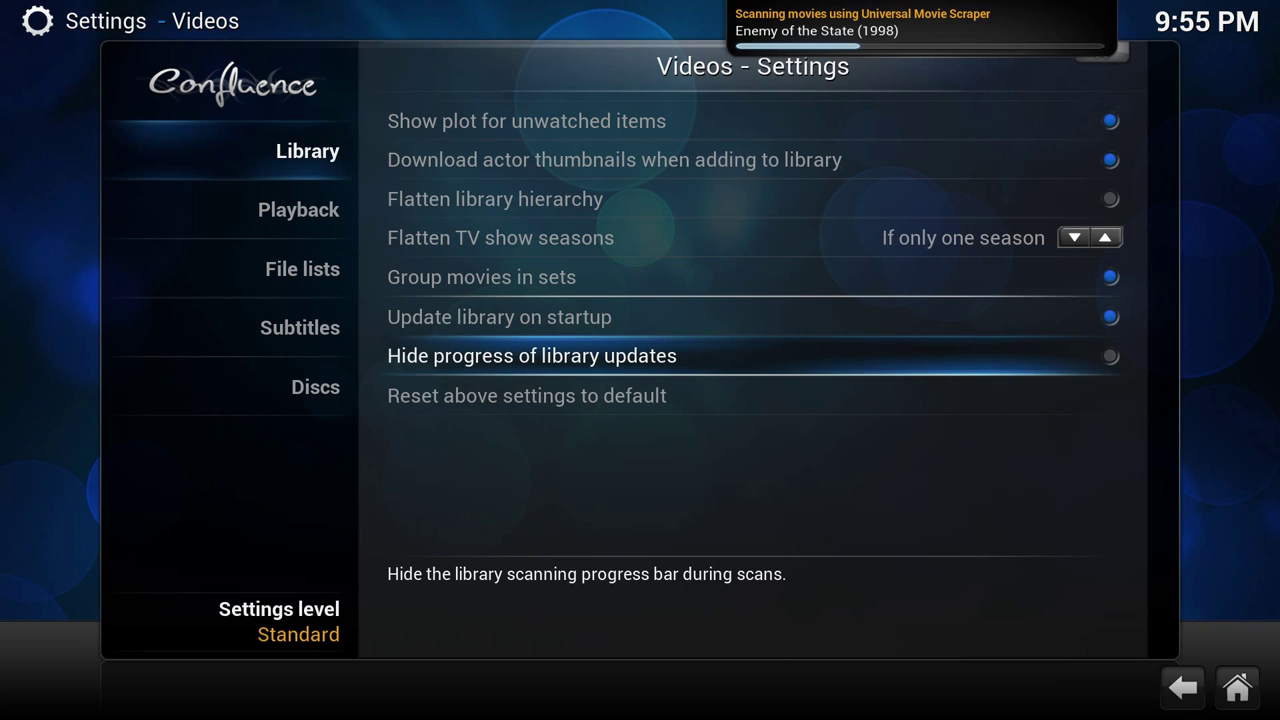
Step: Set the preferred audio language for video playback to English
key("Left")
key("Down")
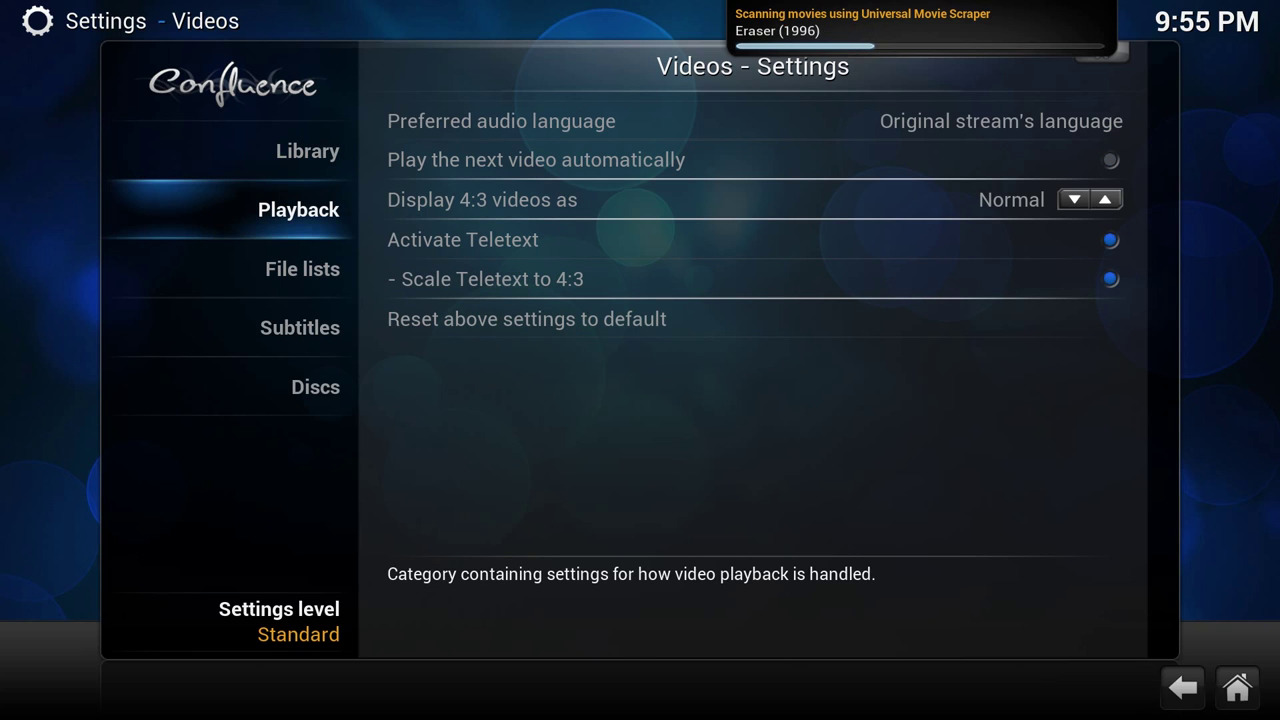
key("Right")
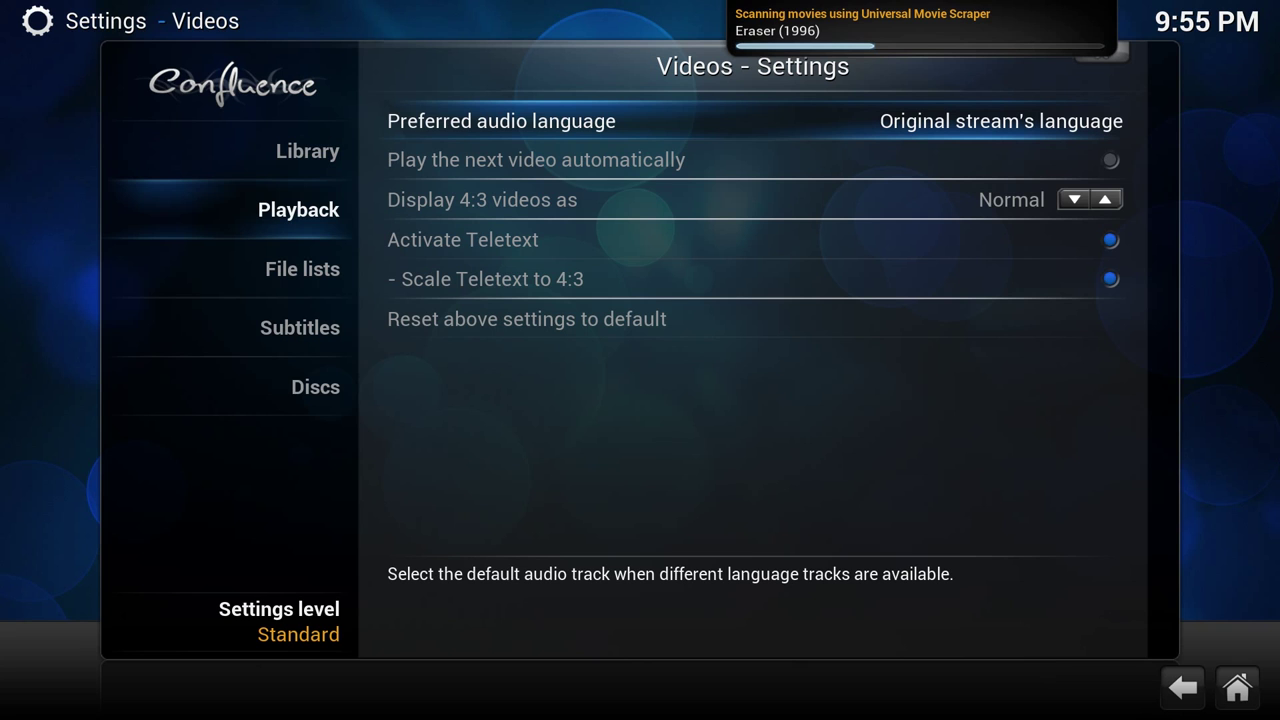
key("Return")
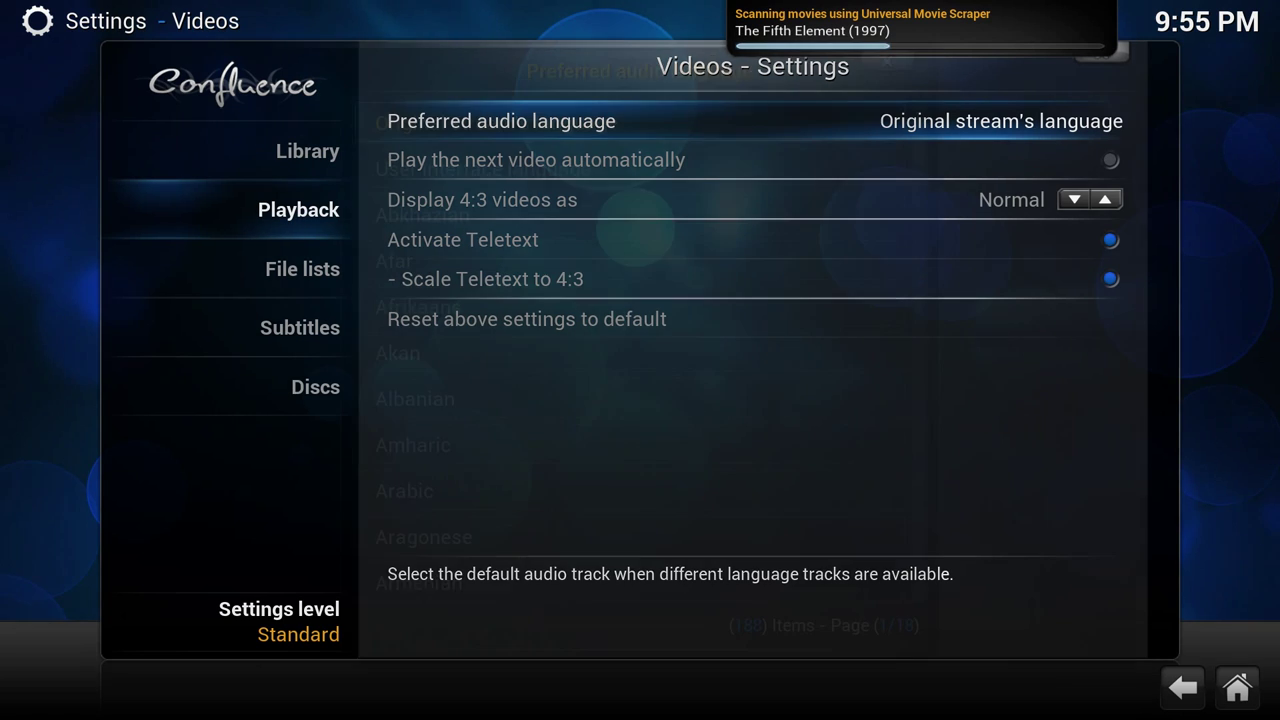
key("Down")
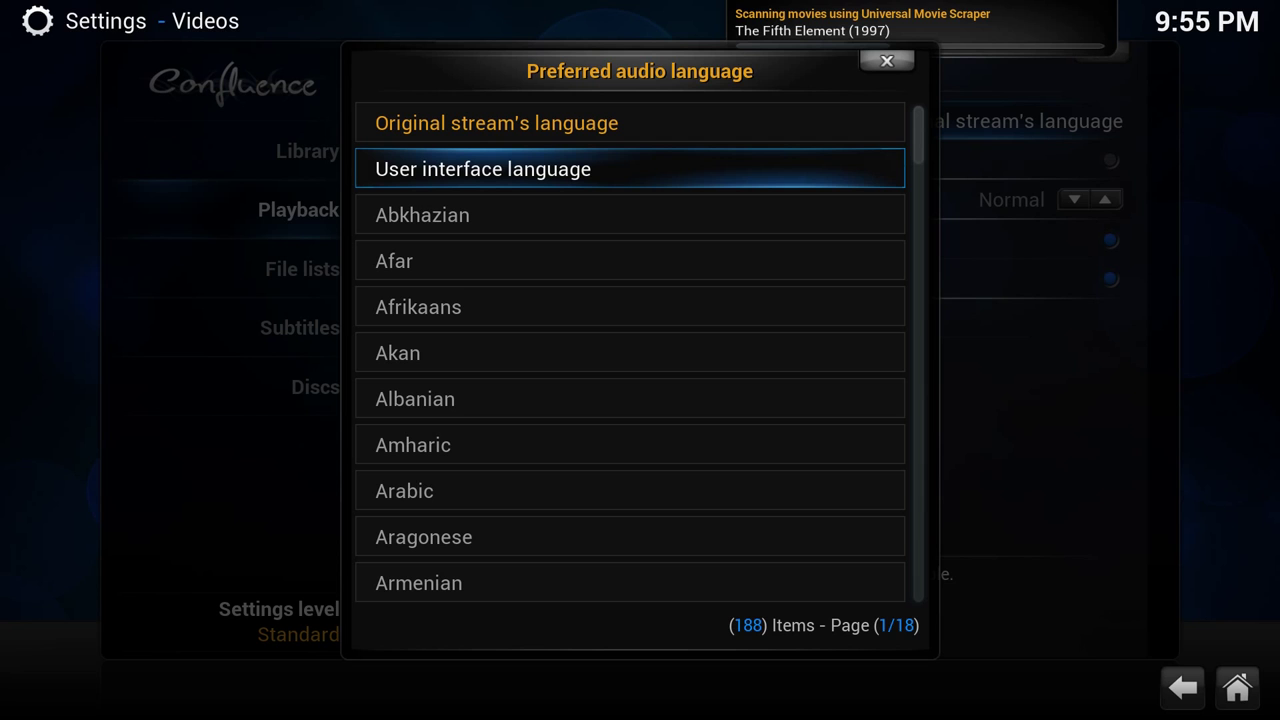
key("Page_Down")
key("Page_Down")
key("Page_Down")
key("Page_Down")
key("Page_Down")
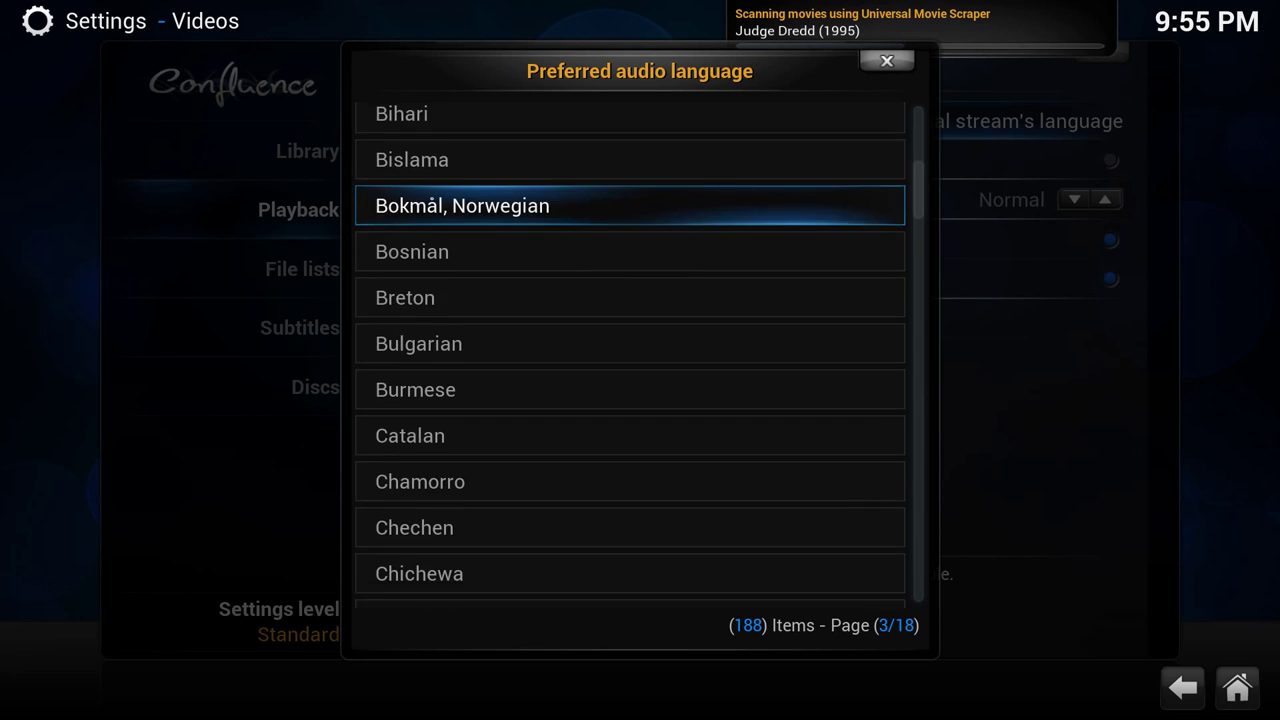
key("Page_Down")
key("Page_Down")
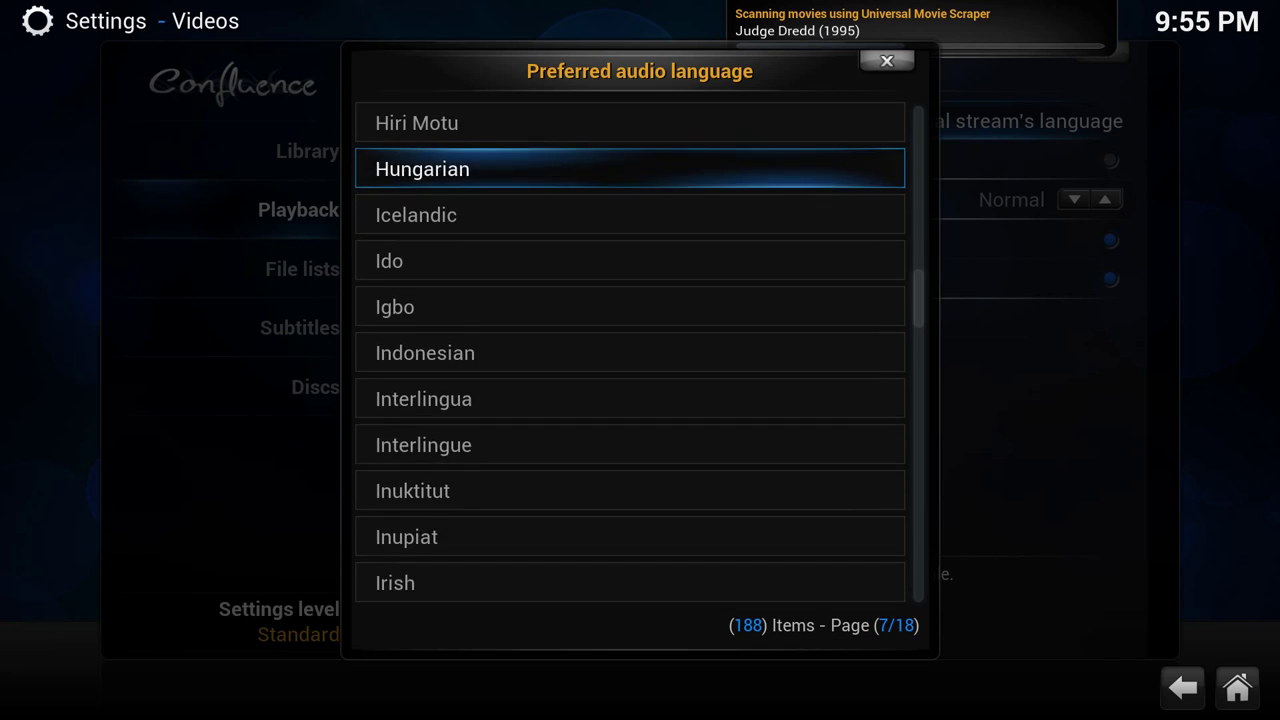
key("Page_Up")
key("Page_Up")
key("Page_Up")
key("Page_Up")
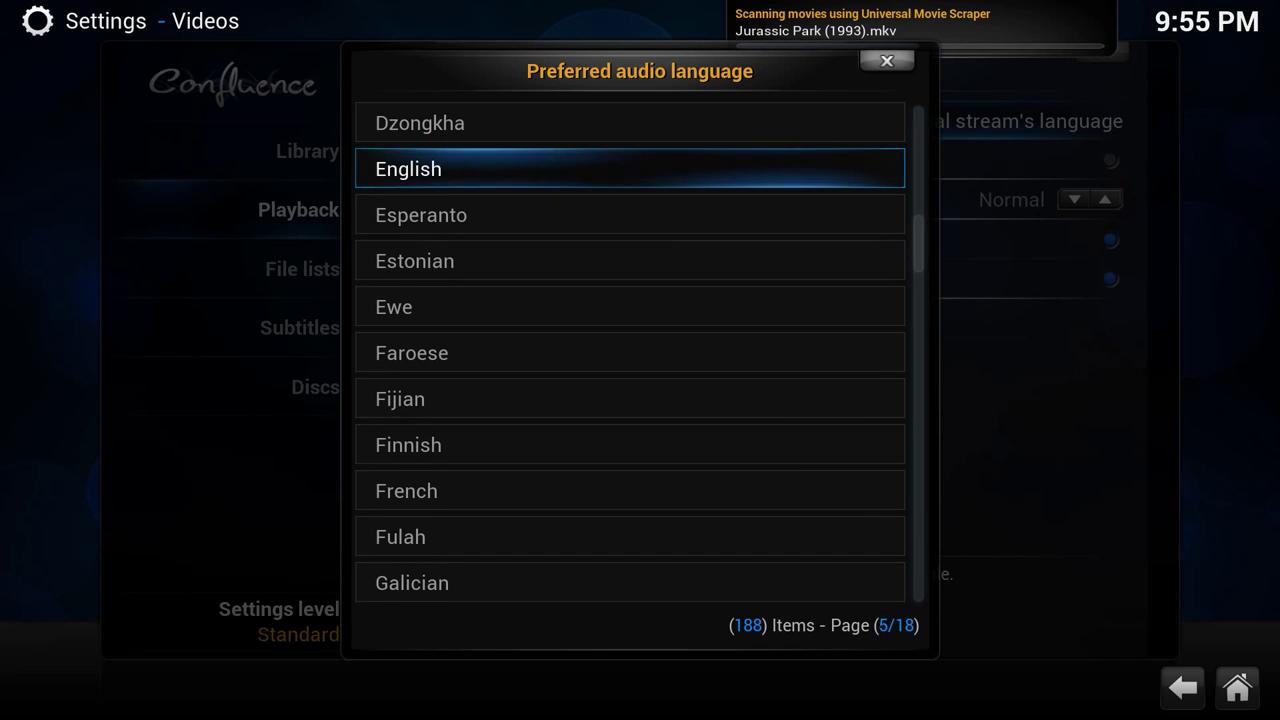
key("Down")
key("Page_Down")
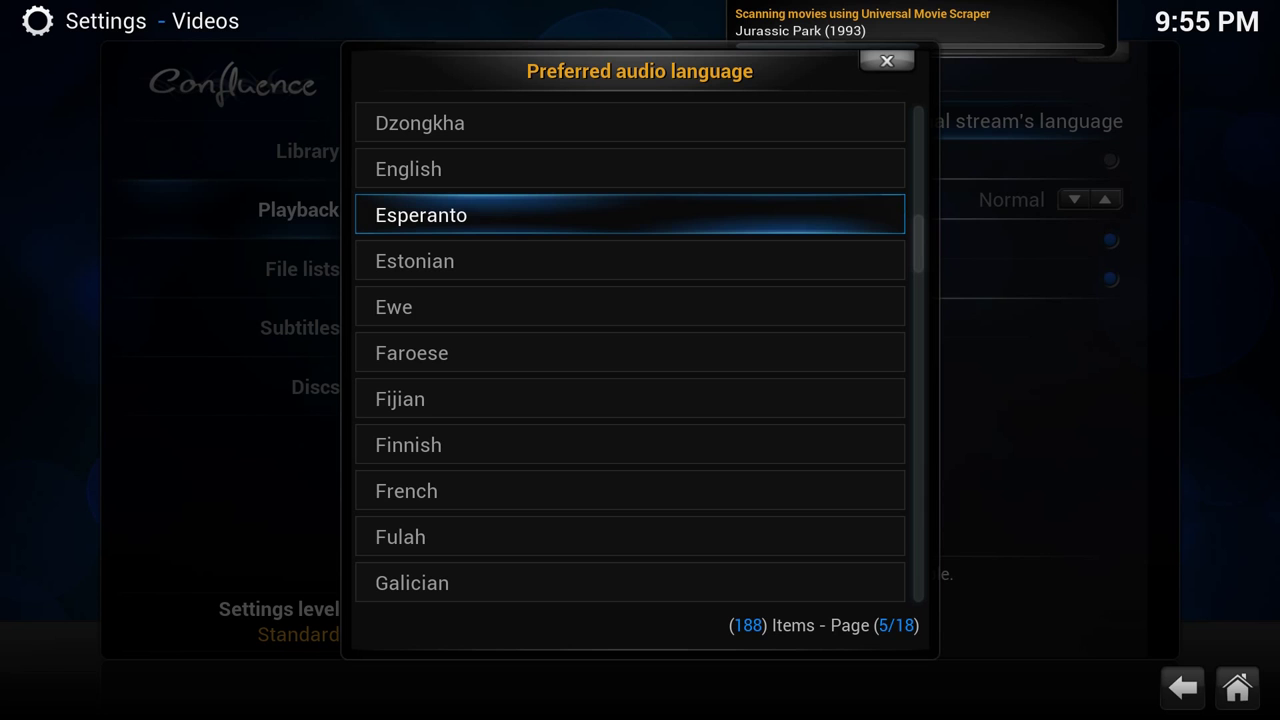
key("Up")
key("Return")
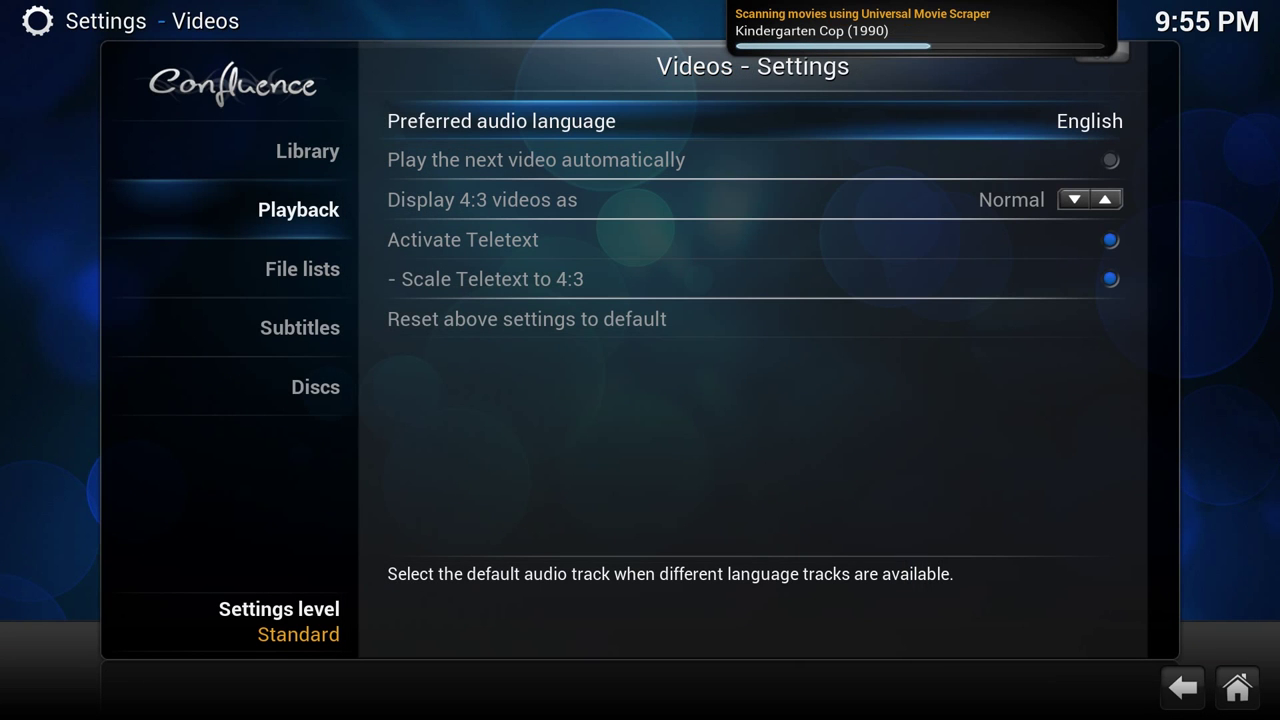
Step: Set 4:3 videos to display as Stretch 16:9
key("Down")
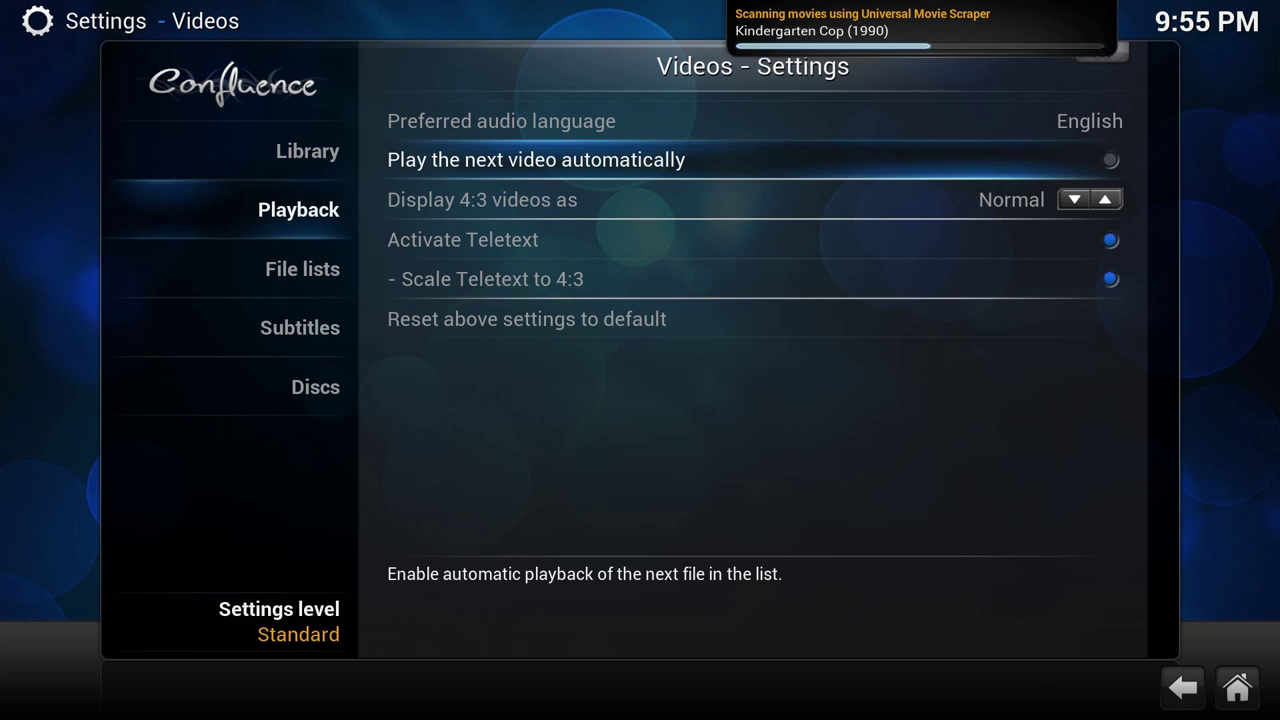
key("Down")
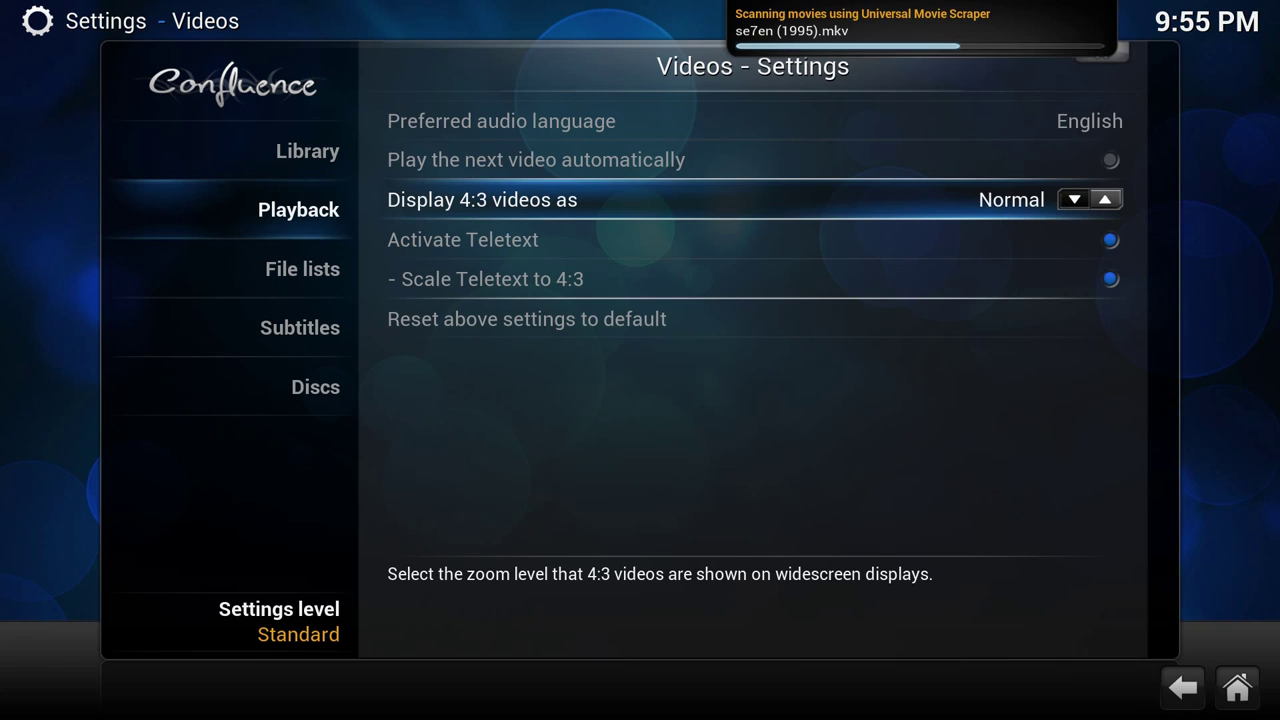
key("Right")
key("Right")
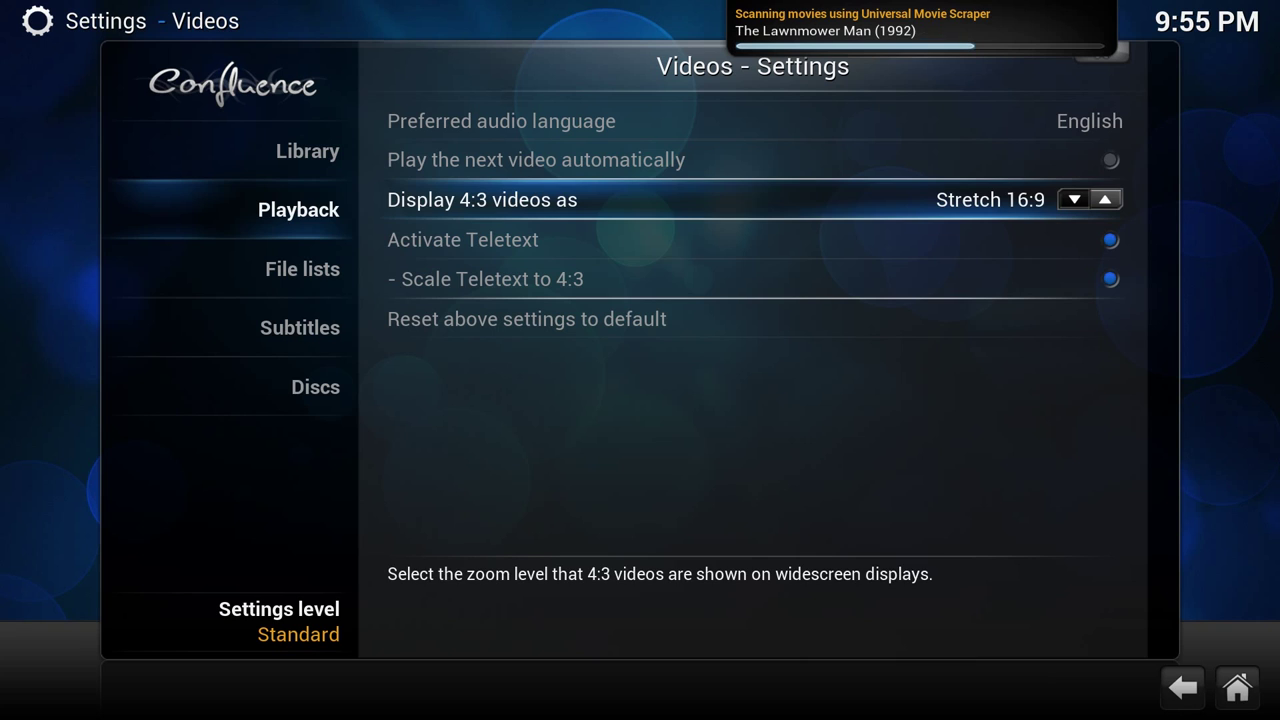
Step: Look over the Subtitles and Discs settings and change the settings level to Expert
key("Left")
key("Down")
key("Down")
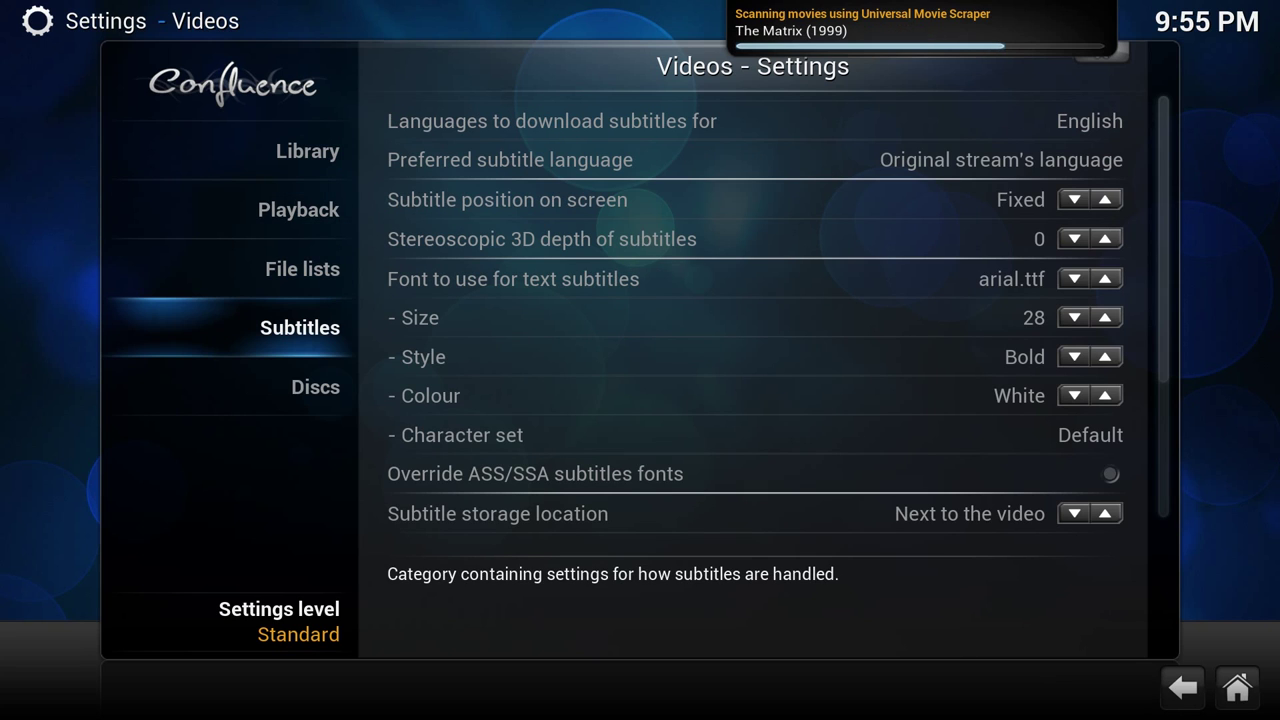
key("Down")
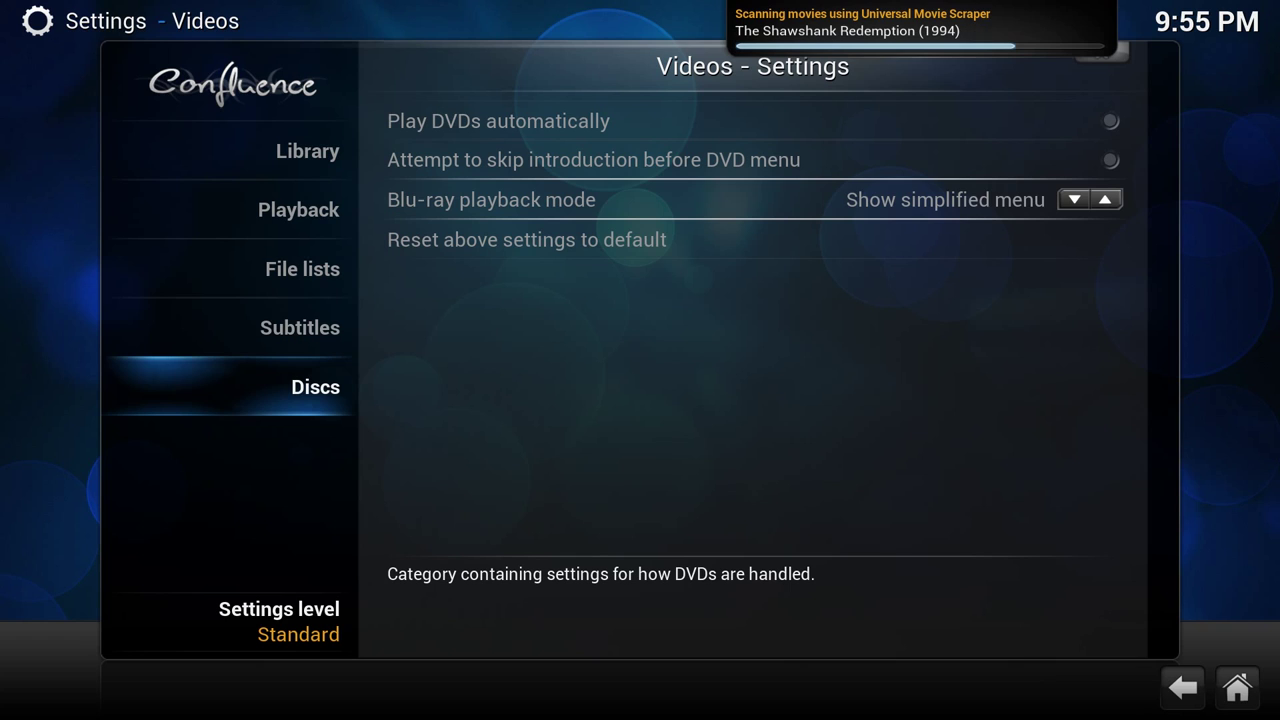
key("Down")
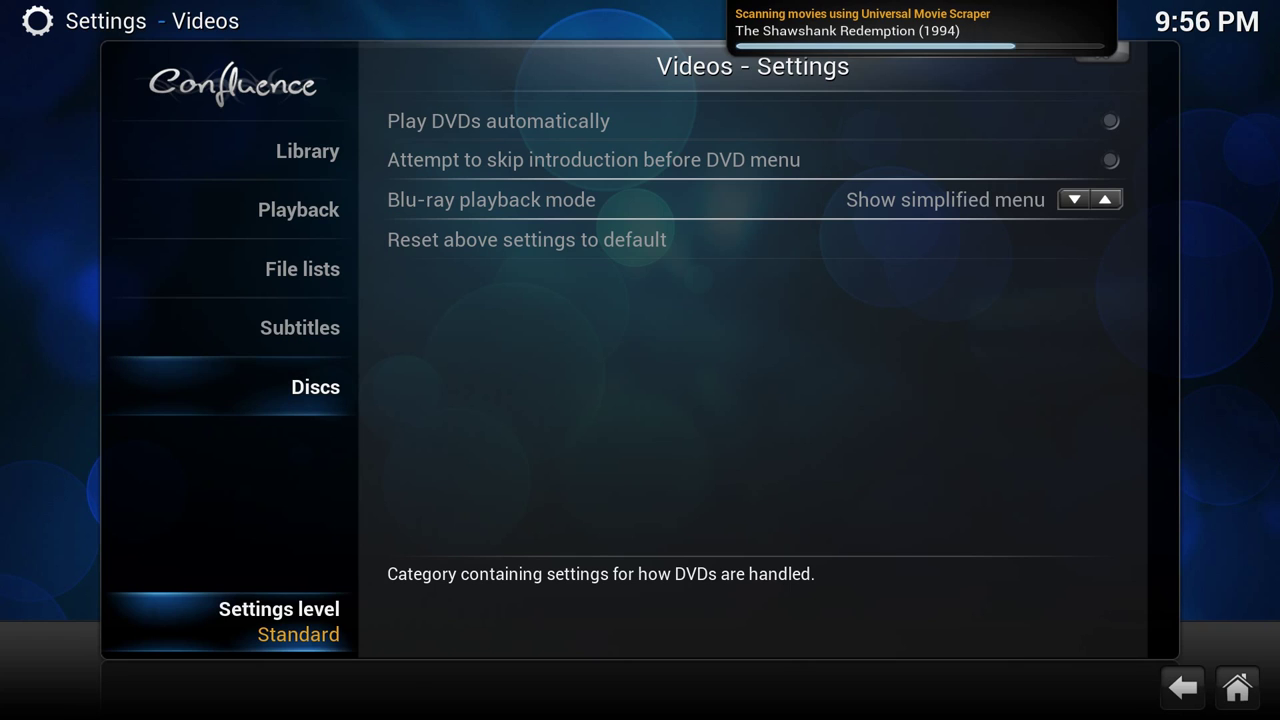
key("Return")
key("Return")
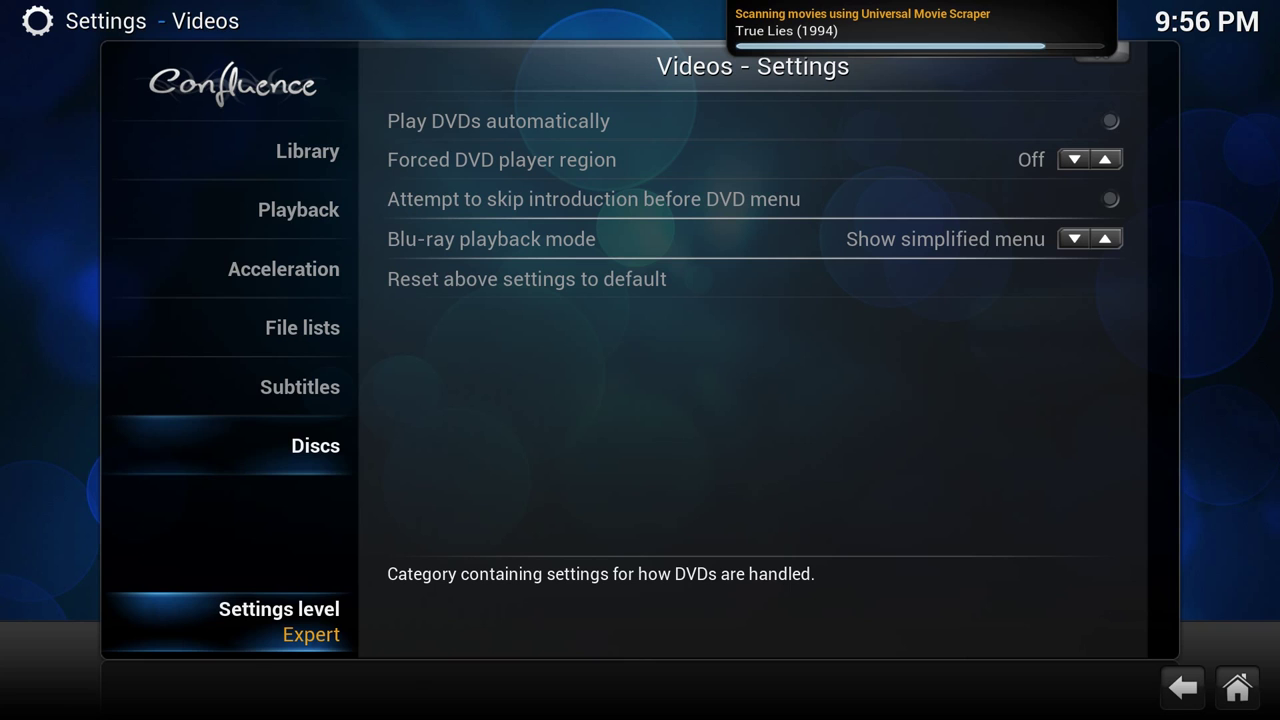
Step: Look over the expert Playback options and show the video Acceleration settings
key("Up")
key("Up")
key("Up")
key("Up")
key("Up")
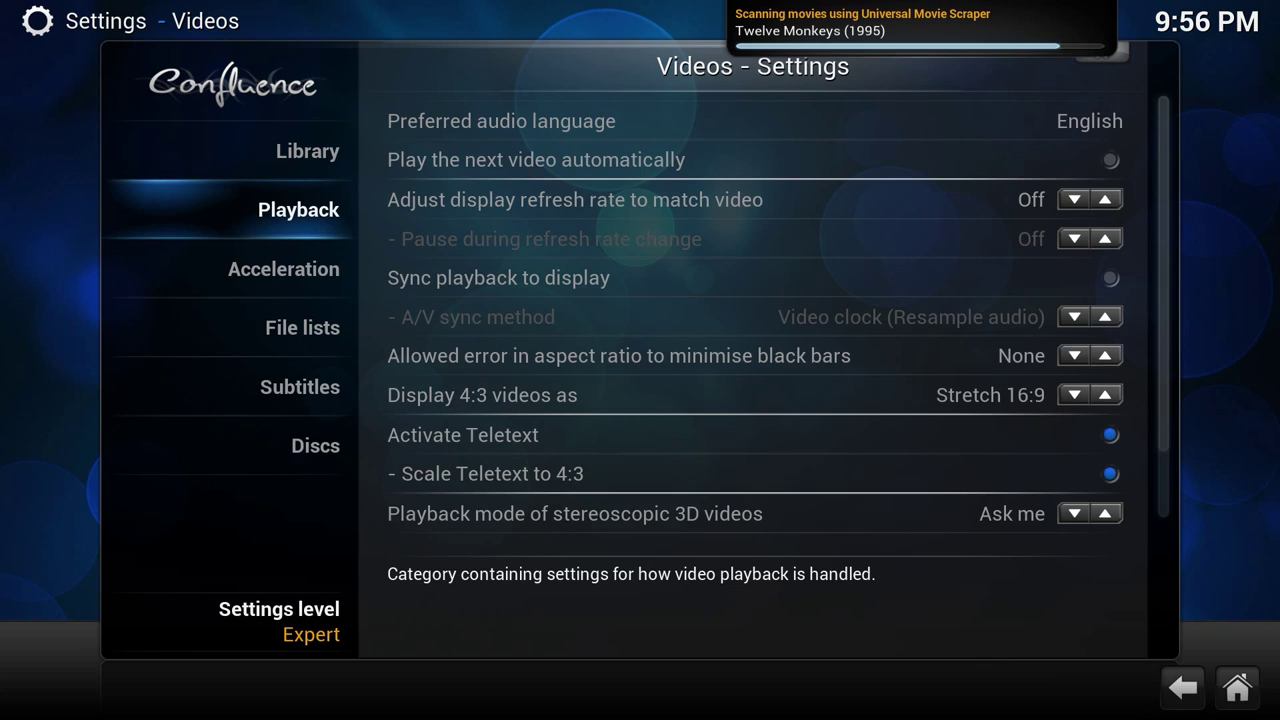
key("Down")
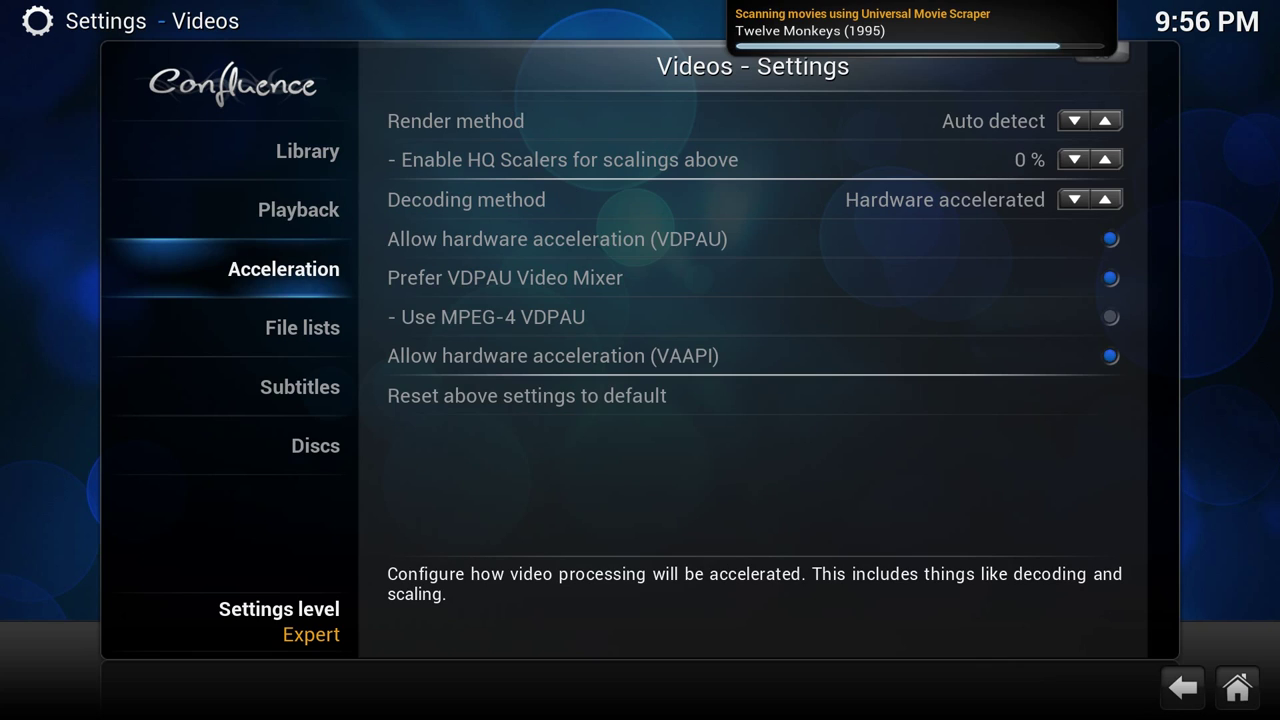
Step: Enable the Use MPEG-4 VDPAU option in the video Acceleration settings
key("Right")
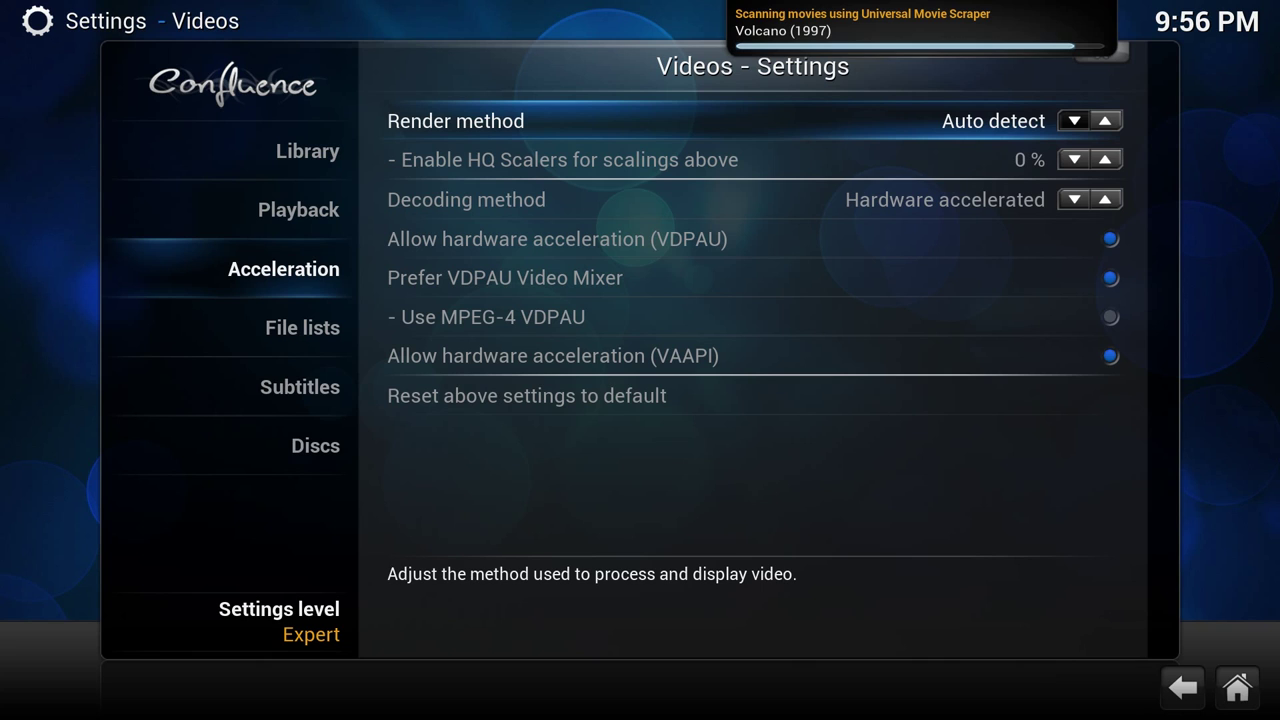
key("Down")
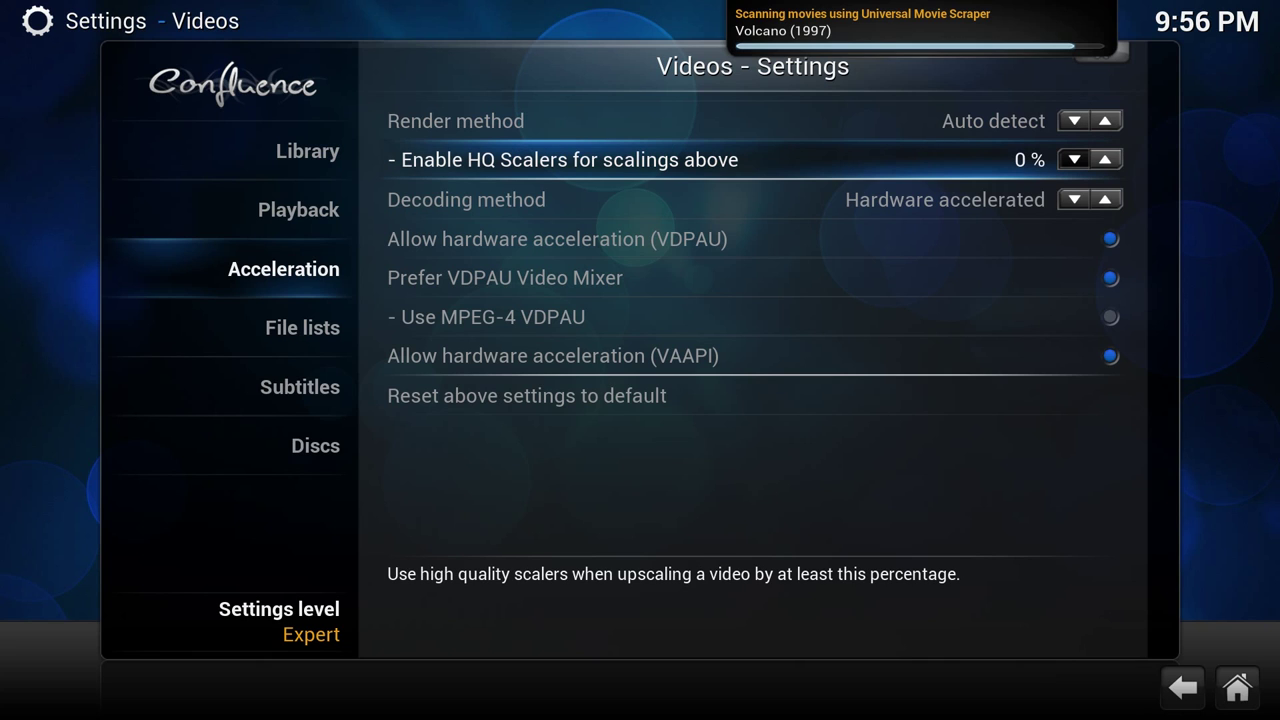
key("Down")
key("Down")
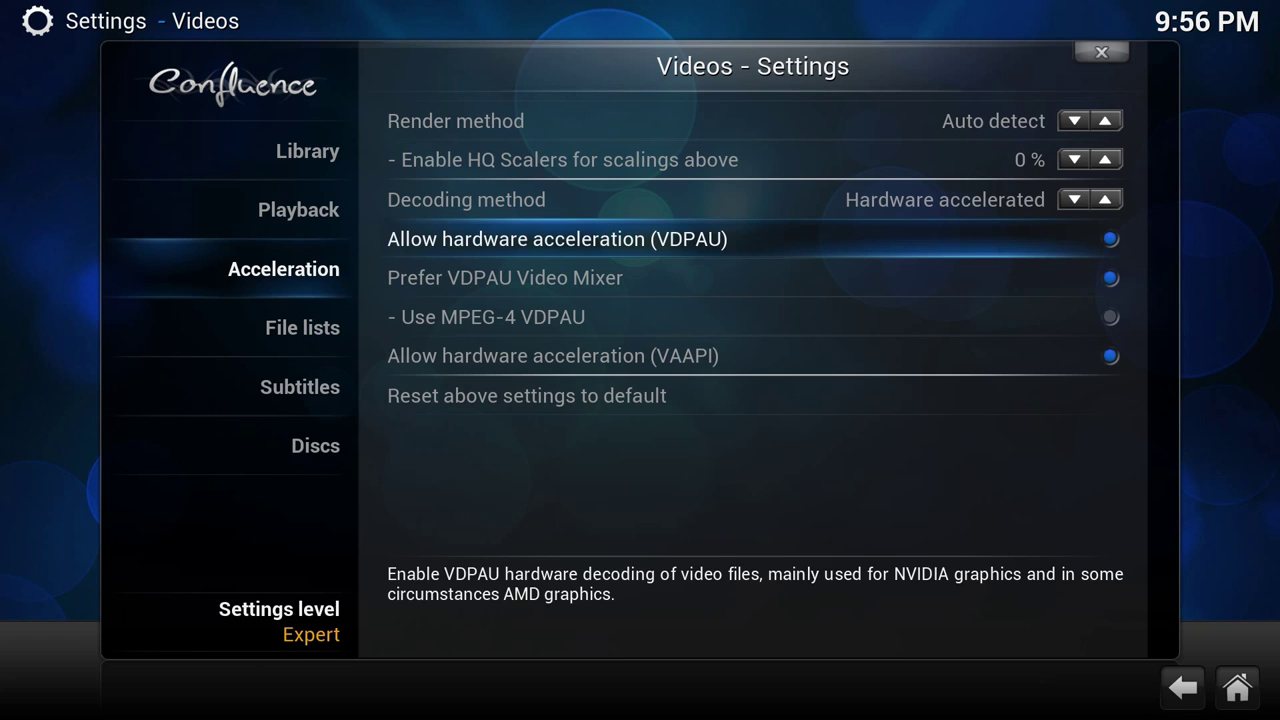
key("Down")
key("Down")
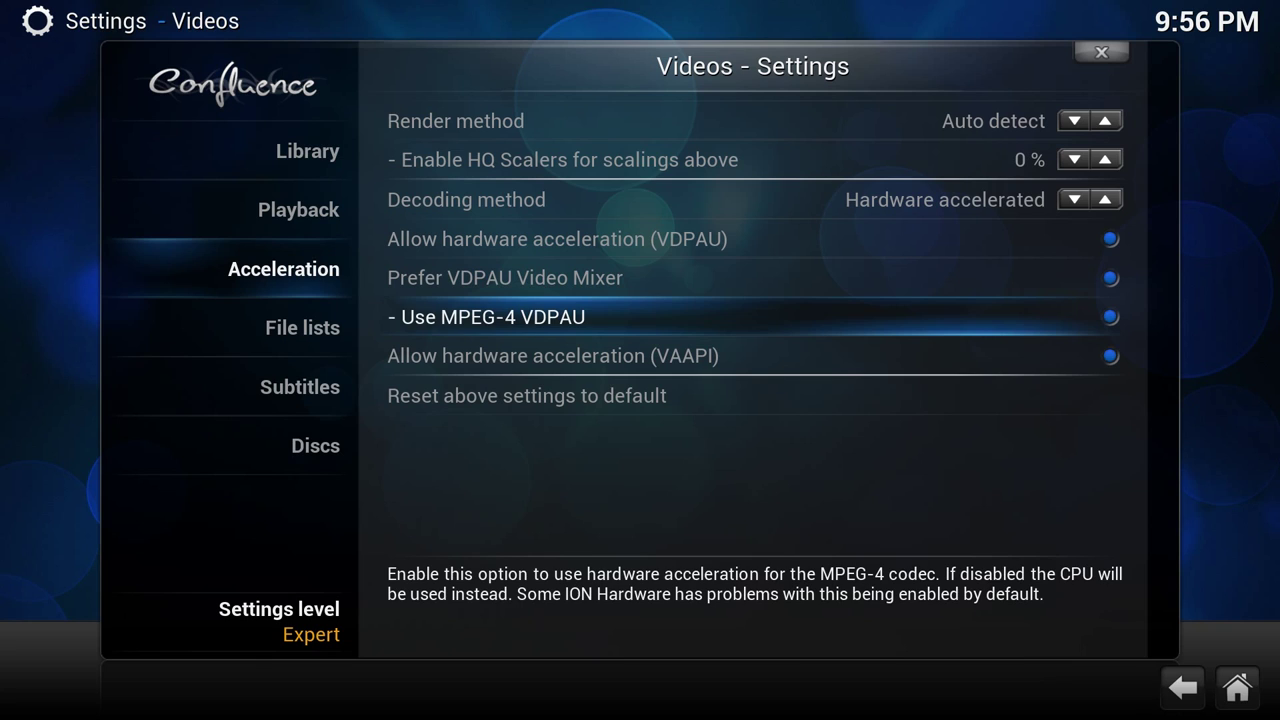
key("Down")
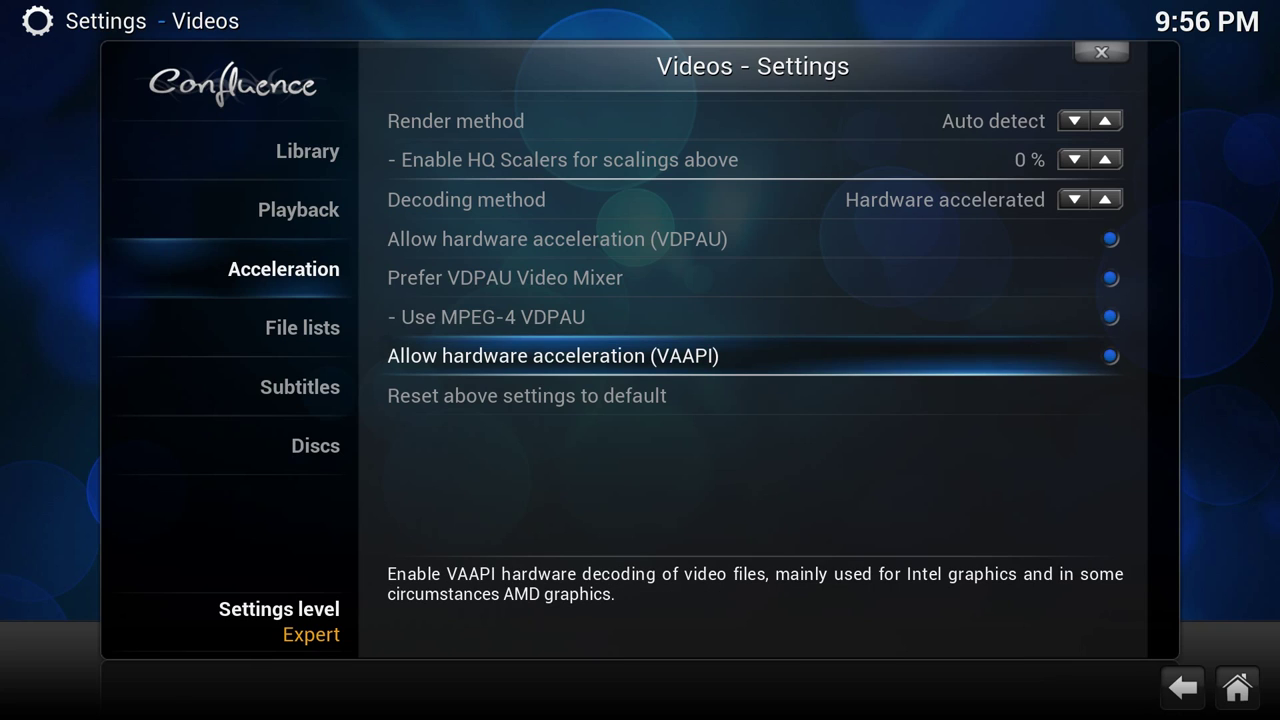
Step: Look over the expert Playback options again and close the video settings
key("Left")
key("Up")
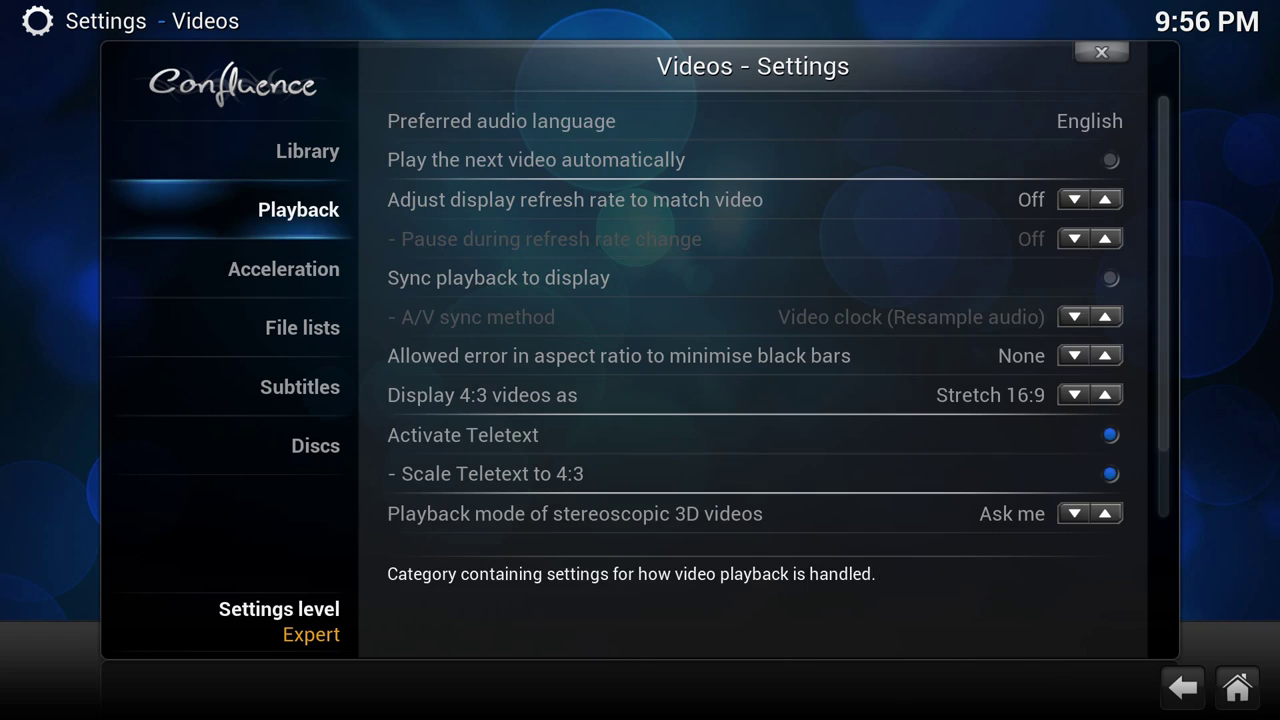
key("Right")
key("Up")
key("Left")
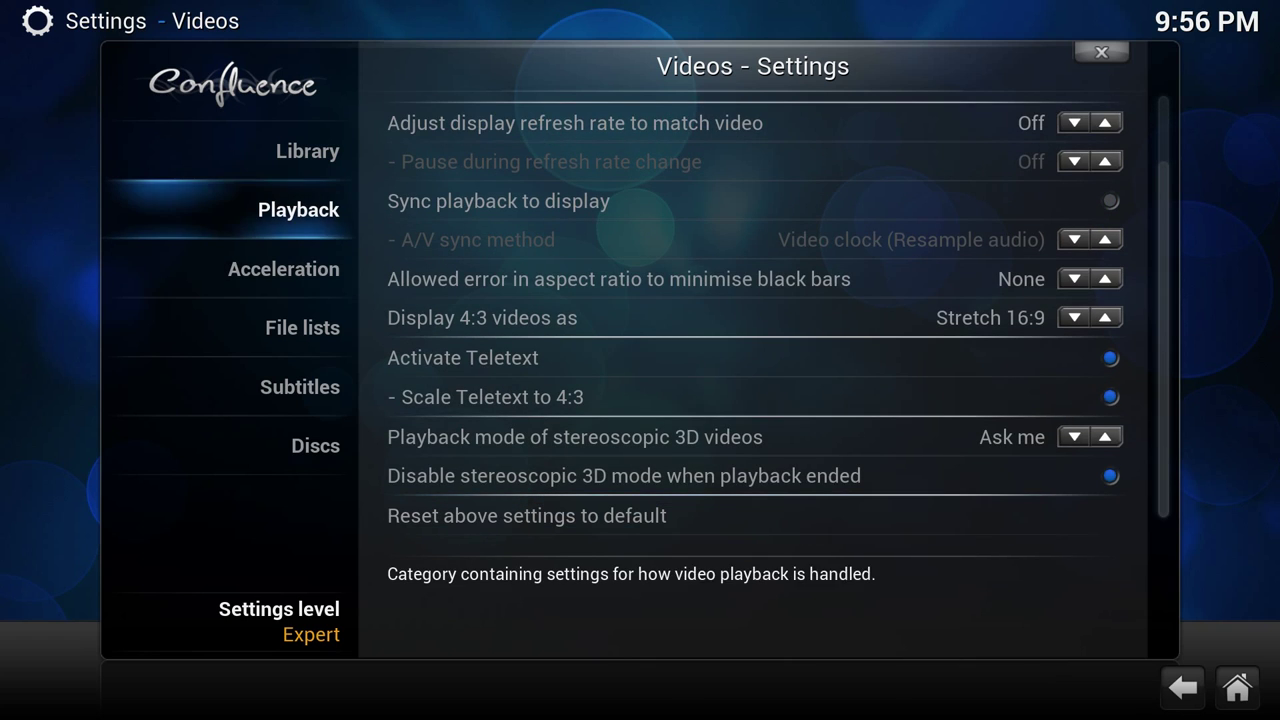
key("Up")
key("Escape")
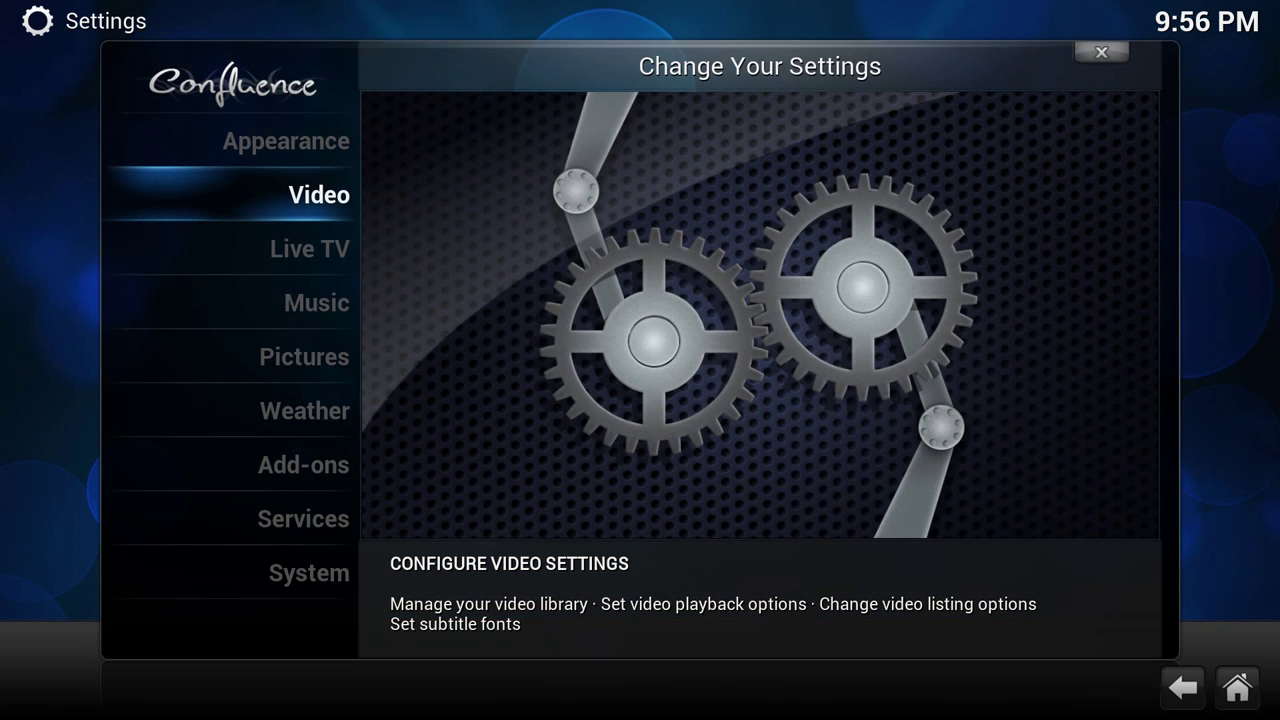
Step: Return to the home screen and open the Movies library
key("Up")
key("Up")
key("Up")
key("Return")
key("Escape")
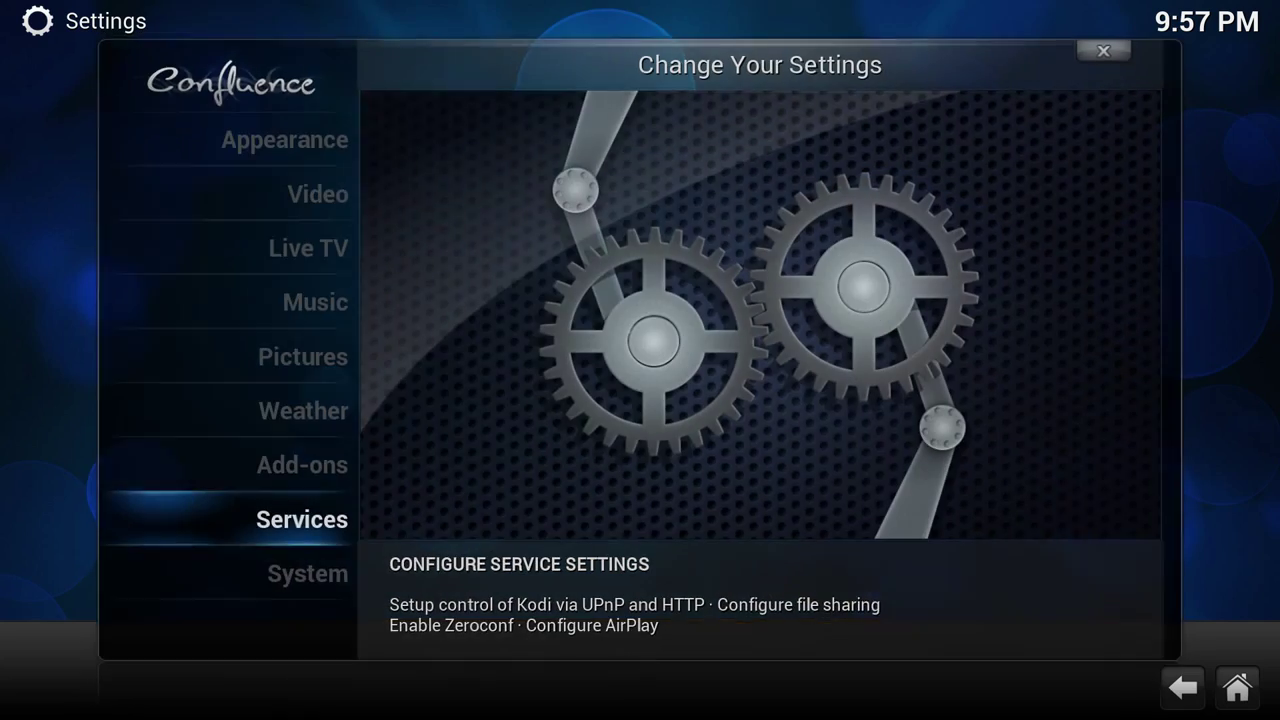
key("Return")
key("Left")
key("Left")
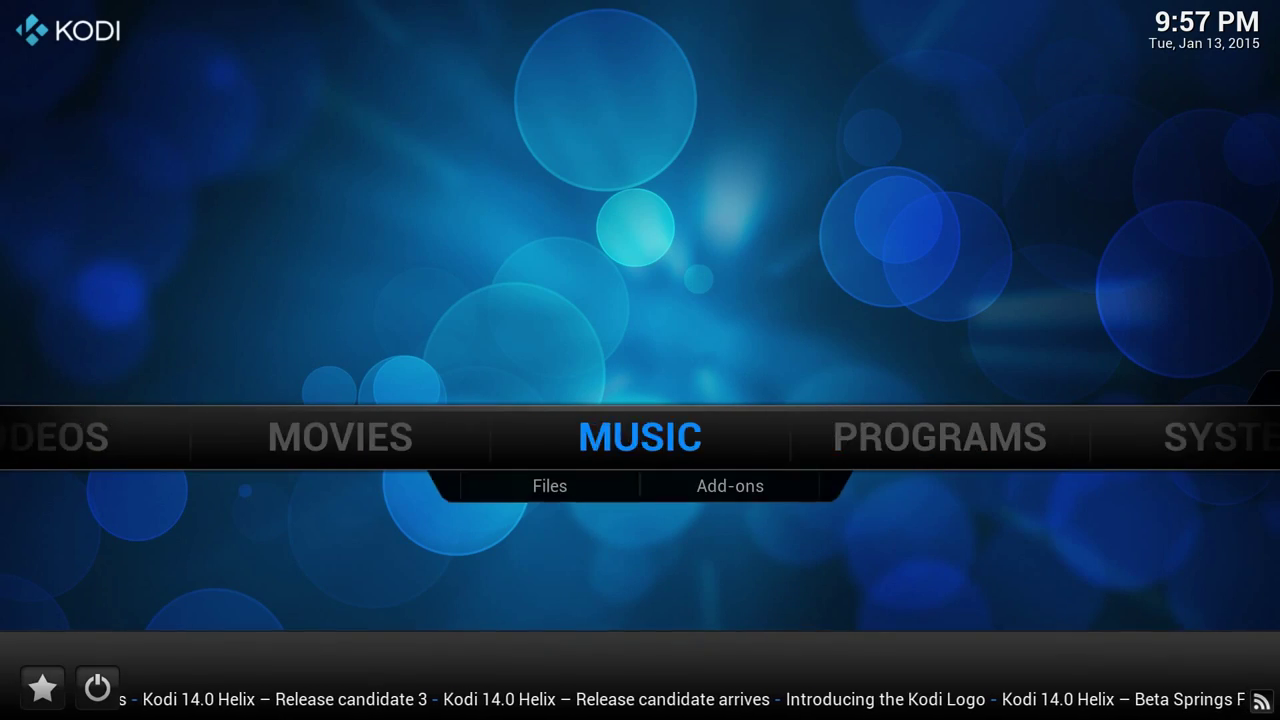
key("Left")
key("Return")
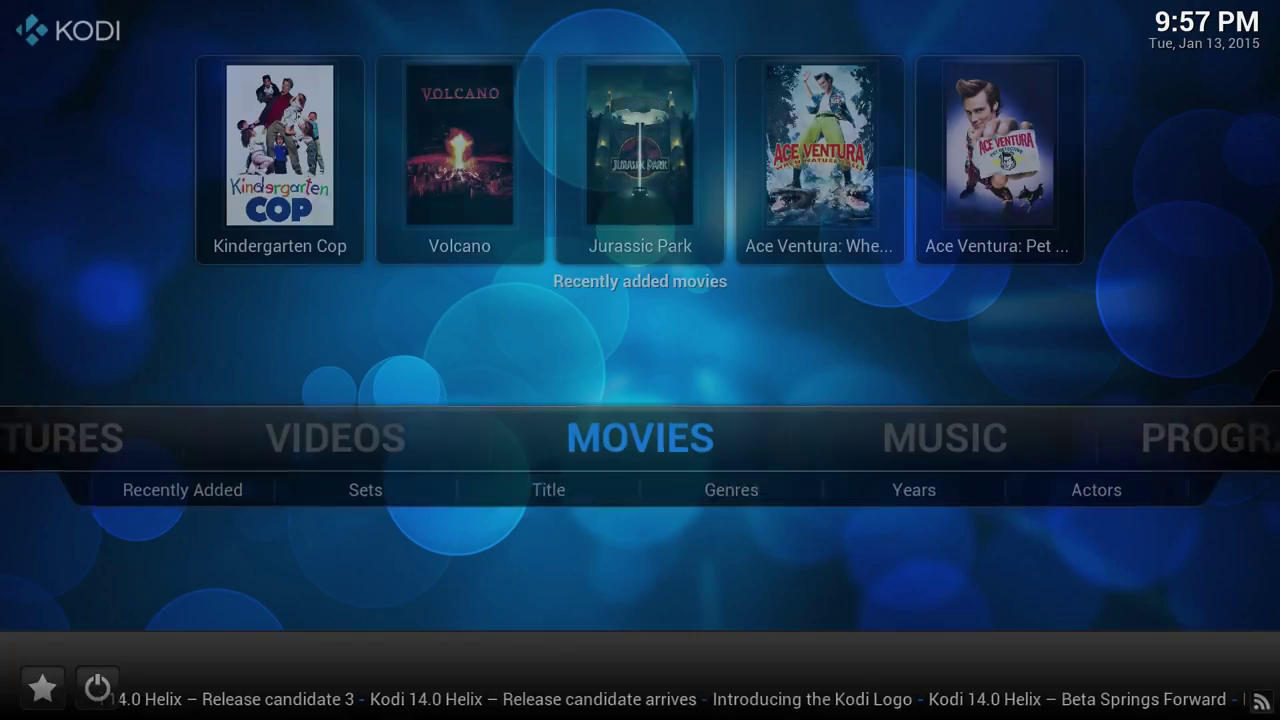
Step: Browse the first titles in the movie list to examine their scraped posters and artwork
key("Down")
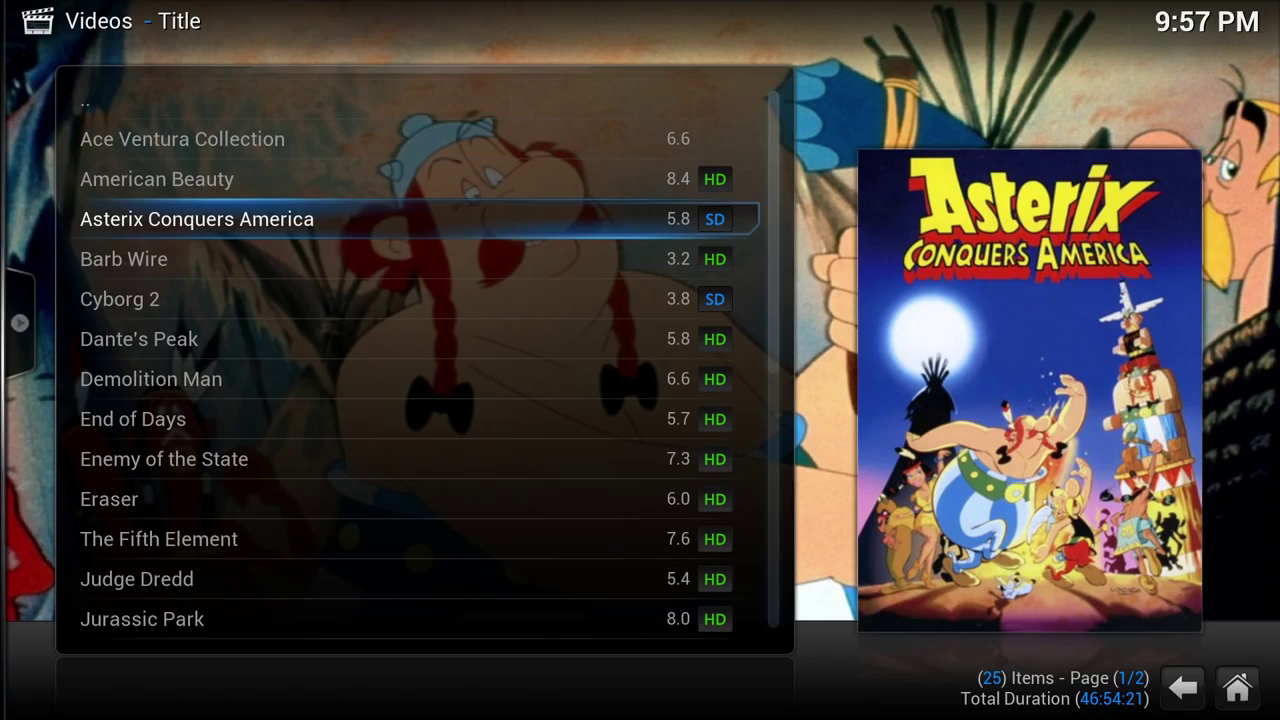
key("Down")
key("Down")
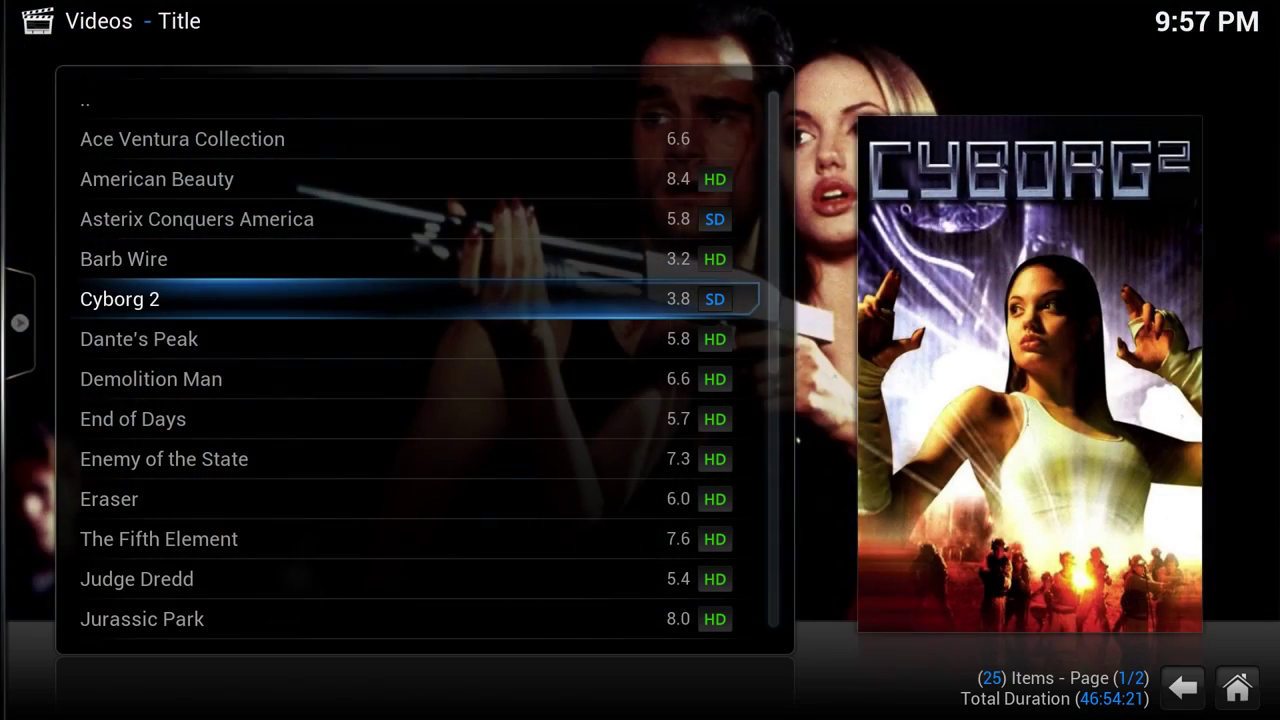
key("Up")
key("Up")
key("Up")
key("Up")
key("Up")
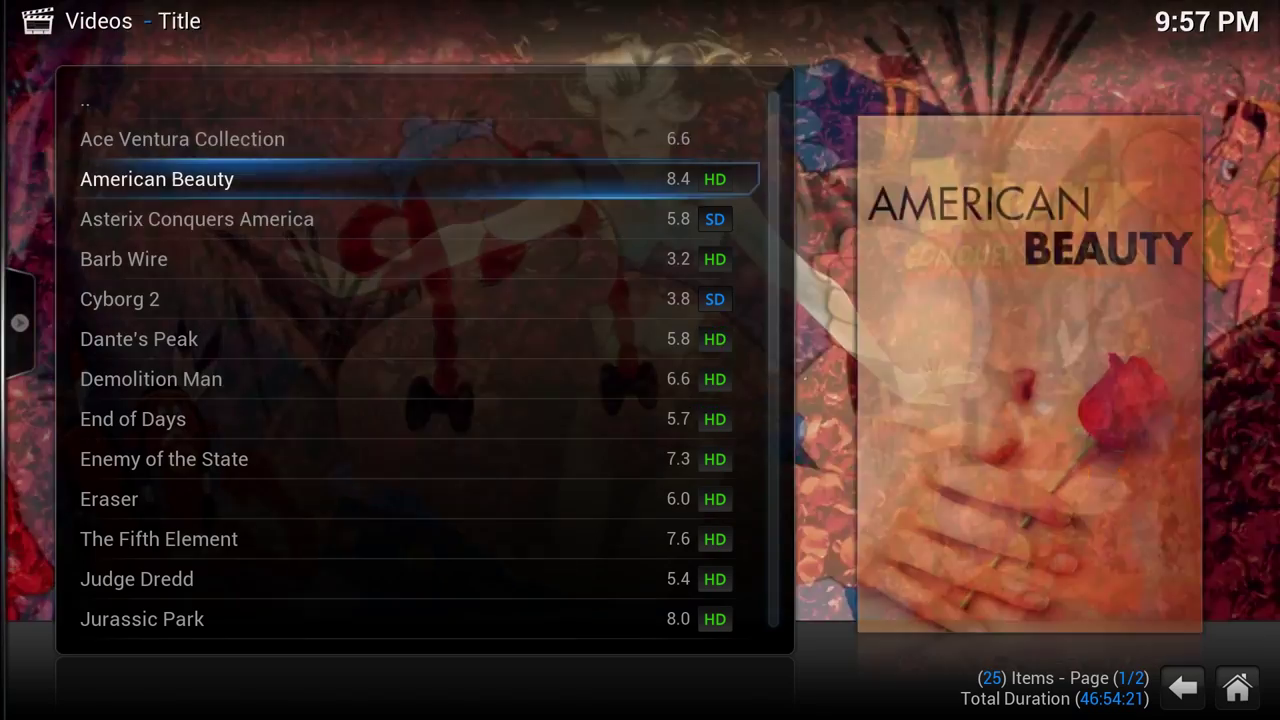
key("Down")
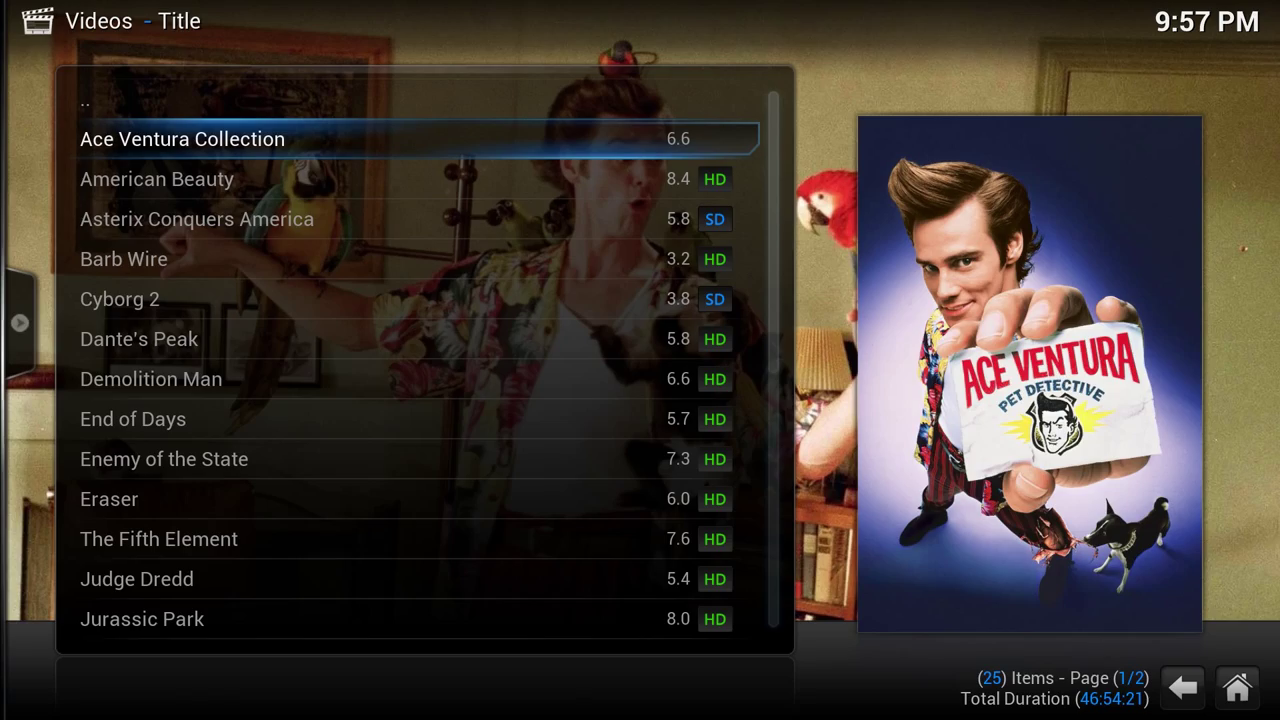
Step: Open the Ace Ventura Collection, look at its movies and return to the title list
key("Return")
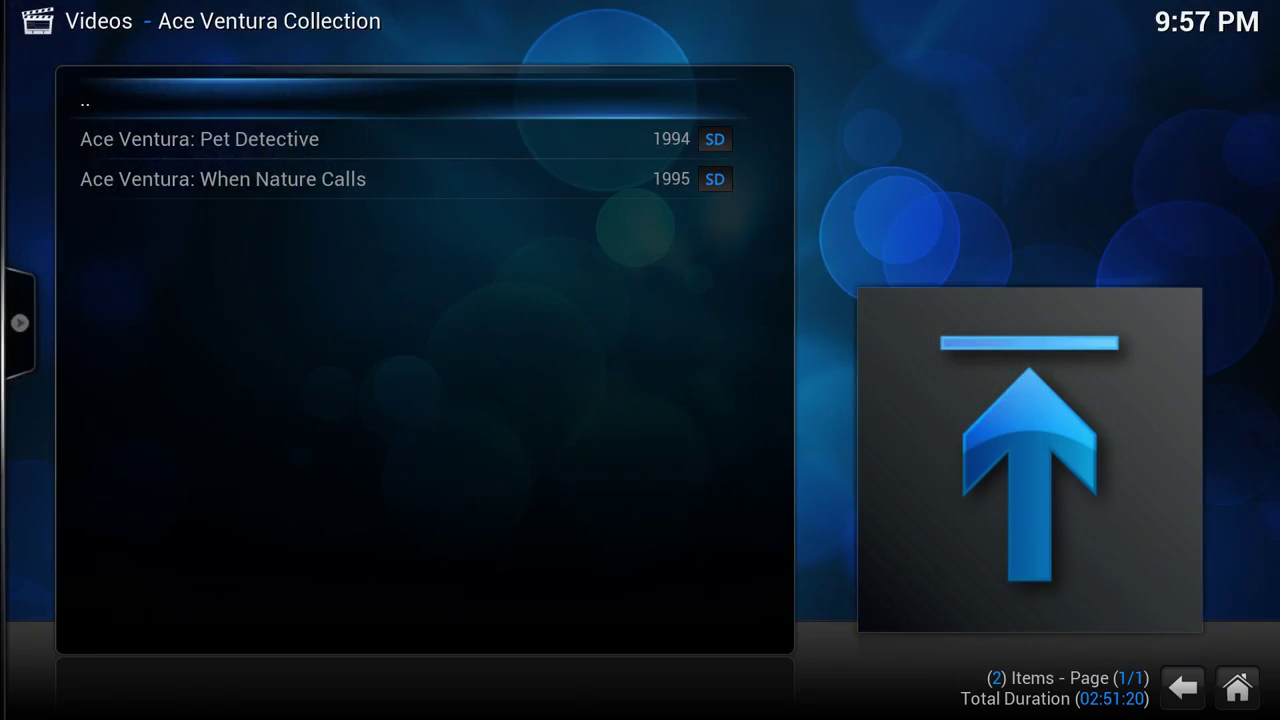
key("Down")
key("Down")
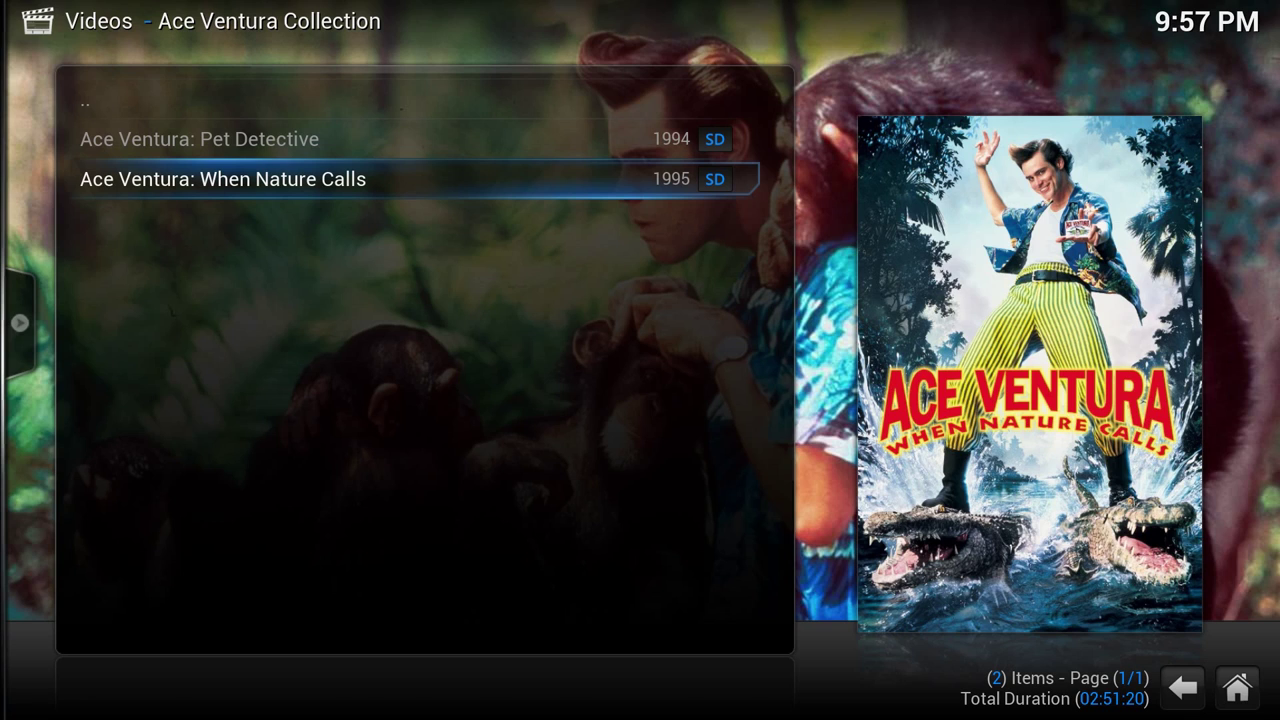
key("BackSpace")
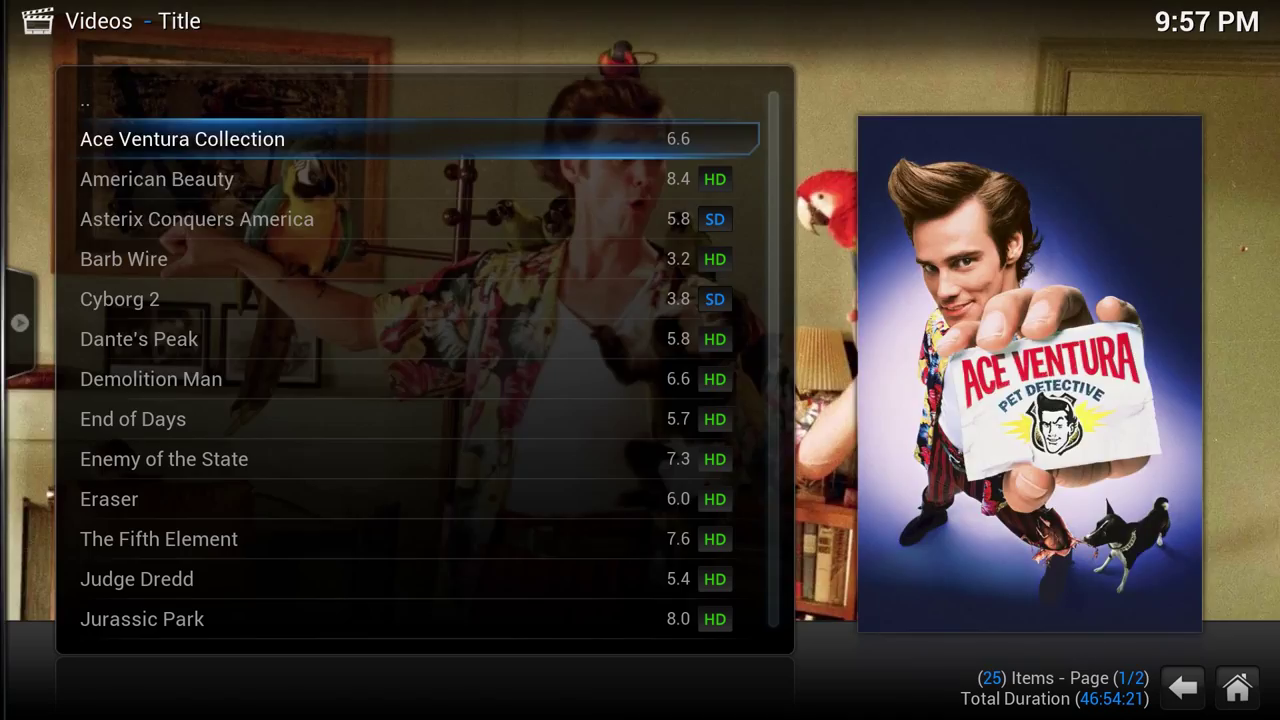
Step: Select Eraser in the movie list and show its movie information
key("Down")
key("Down")
key("Down")
key("Down")
key("Down")
key("Down")
key("Down")
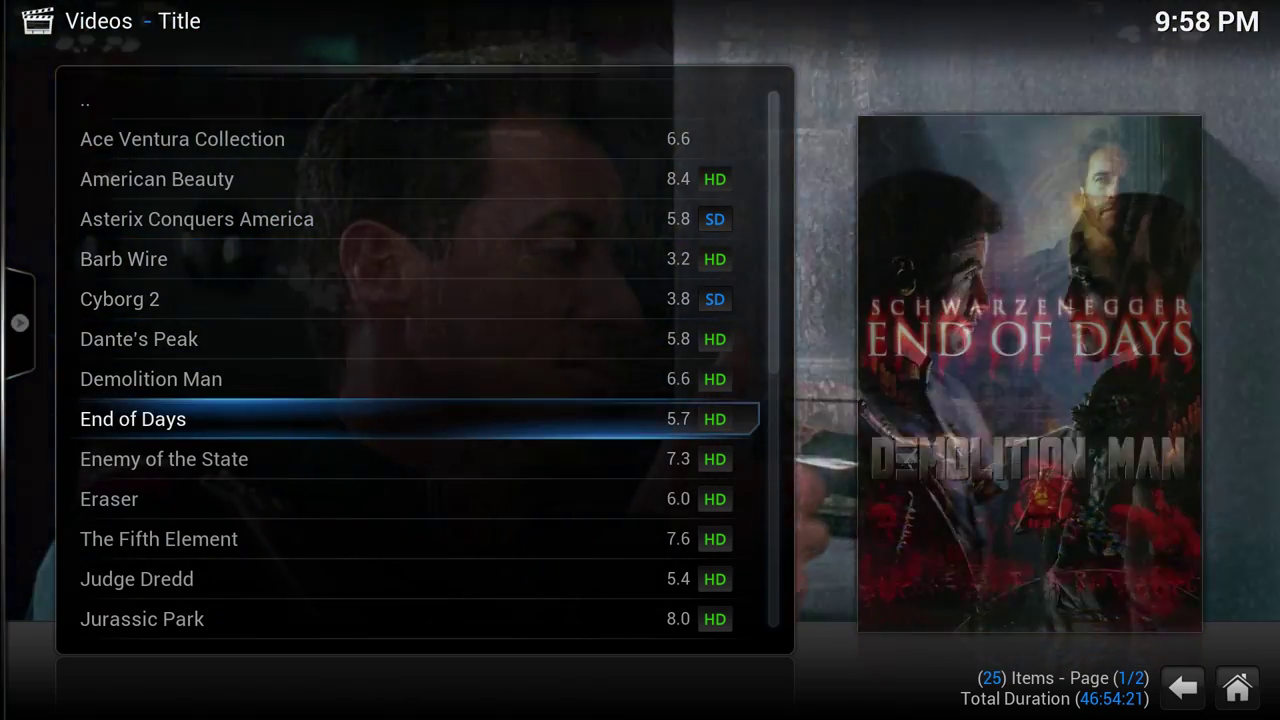
key("Down")
key("Down")
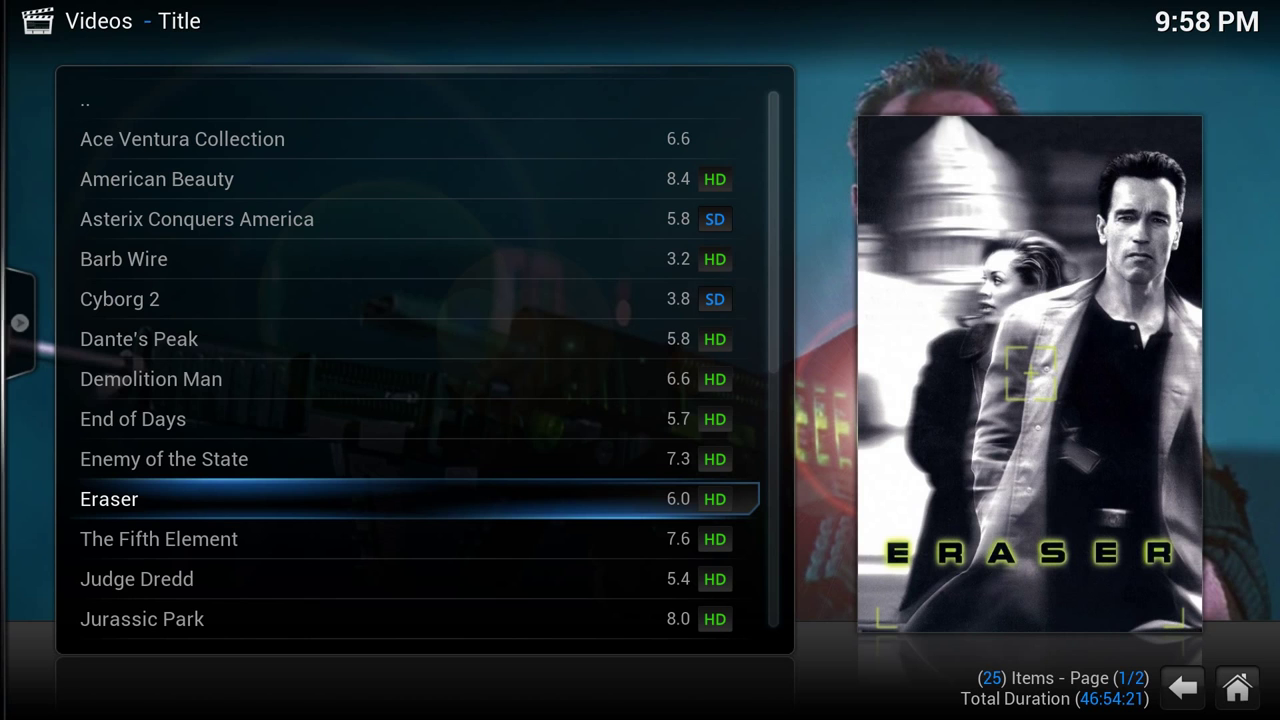
key("i")
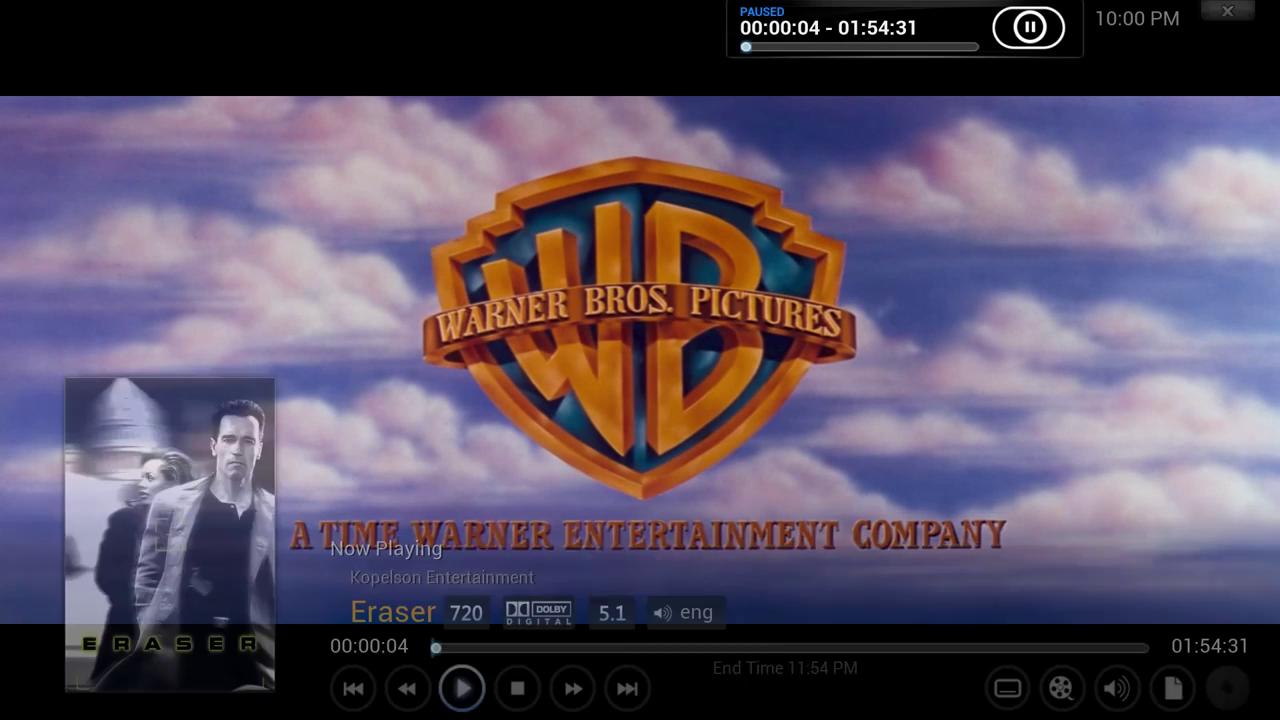
Step: Open the video settings for the paused movie Eraser
key("Right")
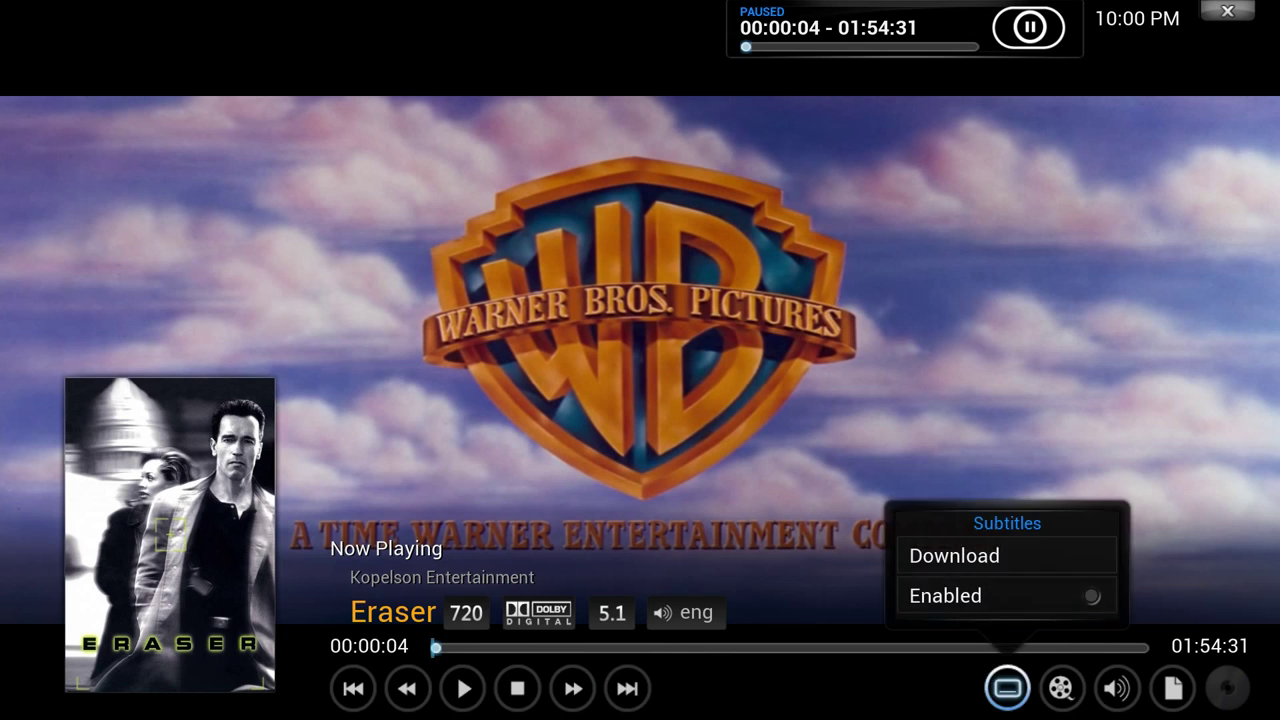
key("Right")
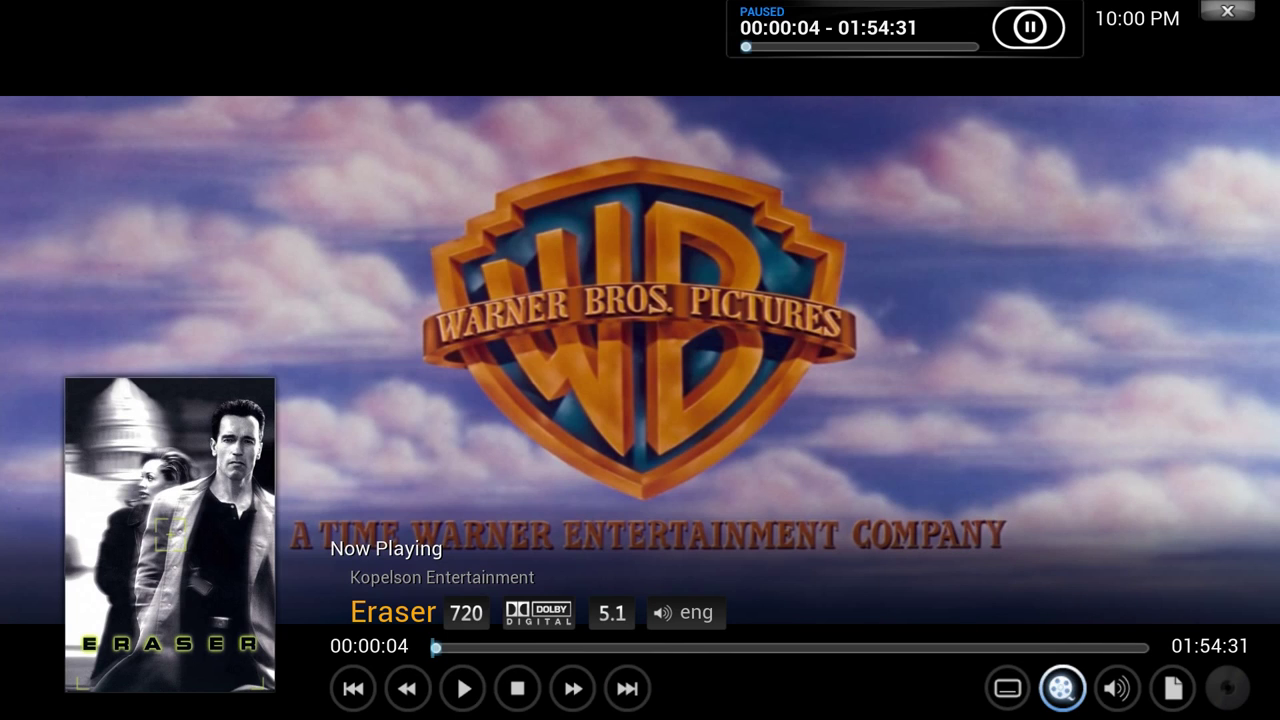
key("Return")
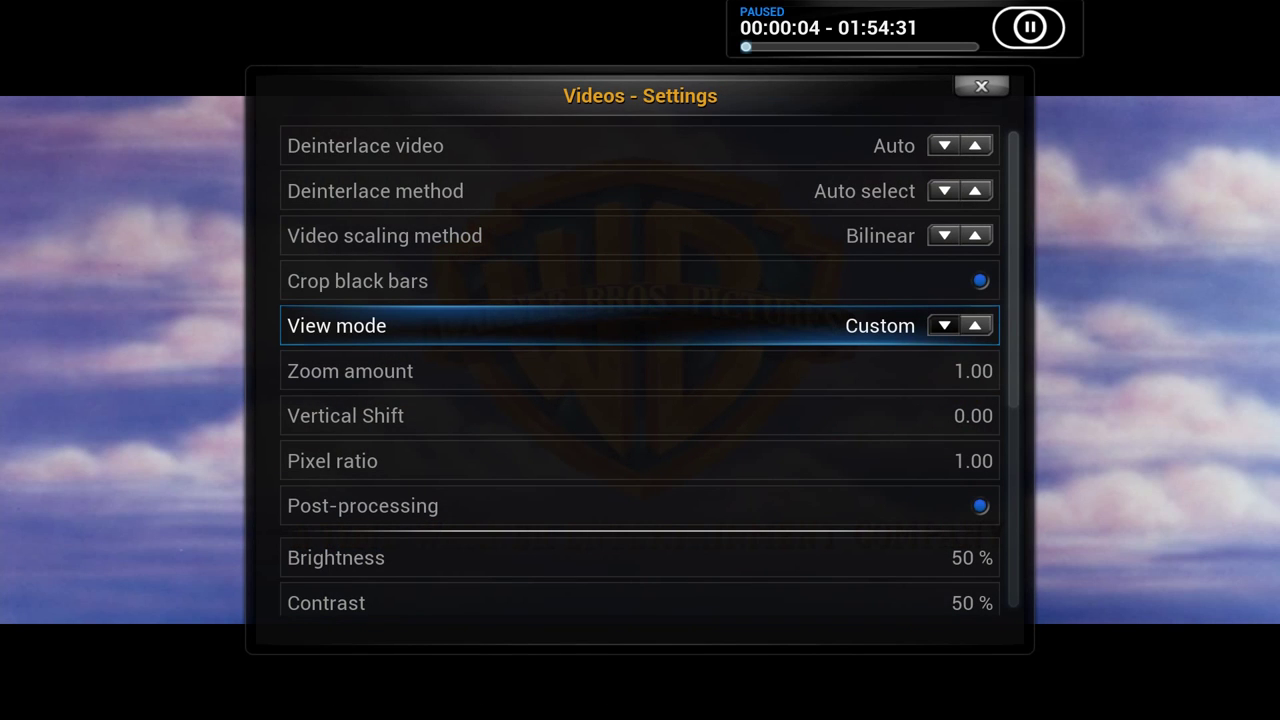
Step: Look over the deinterlacing, video scaling and Crop black bars options of the movie
key("Up")
key("Up")
key("Up")
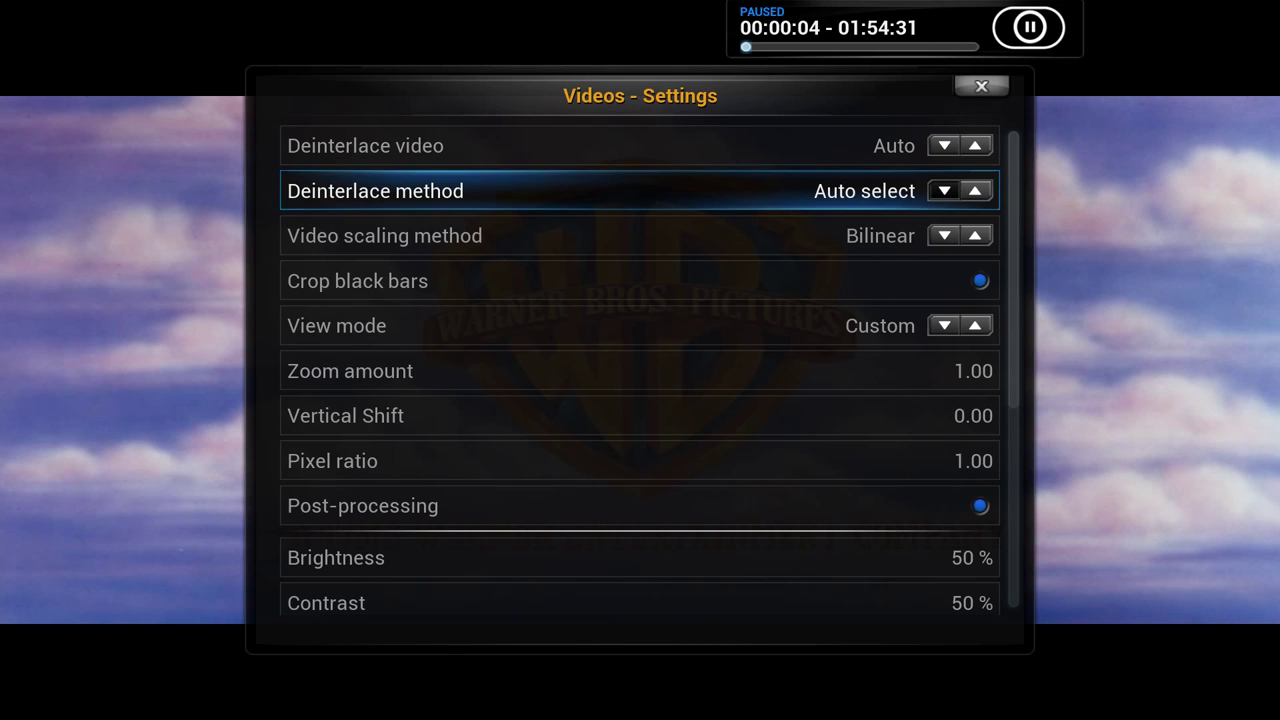
key("Down")
key("Down")
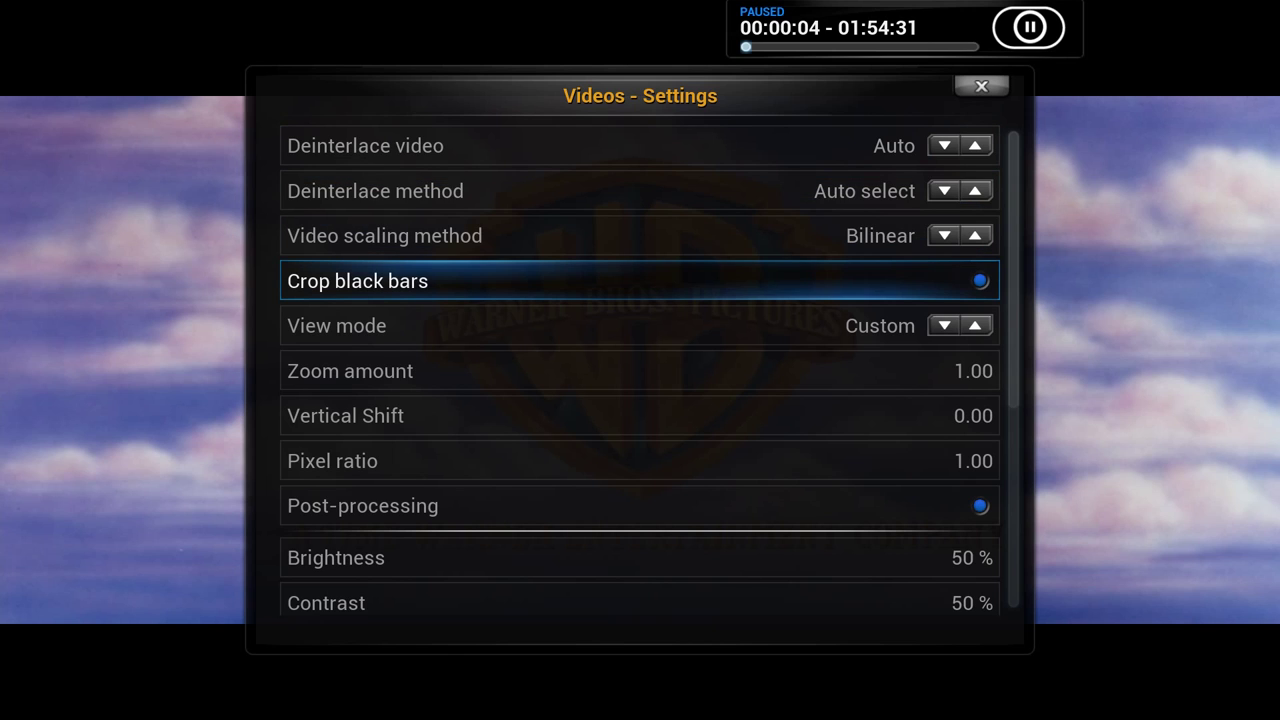
key("Return")
key("Return")
Step: Set the movie's view mode to Stretch 16:9
key("Down")
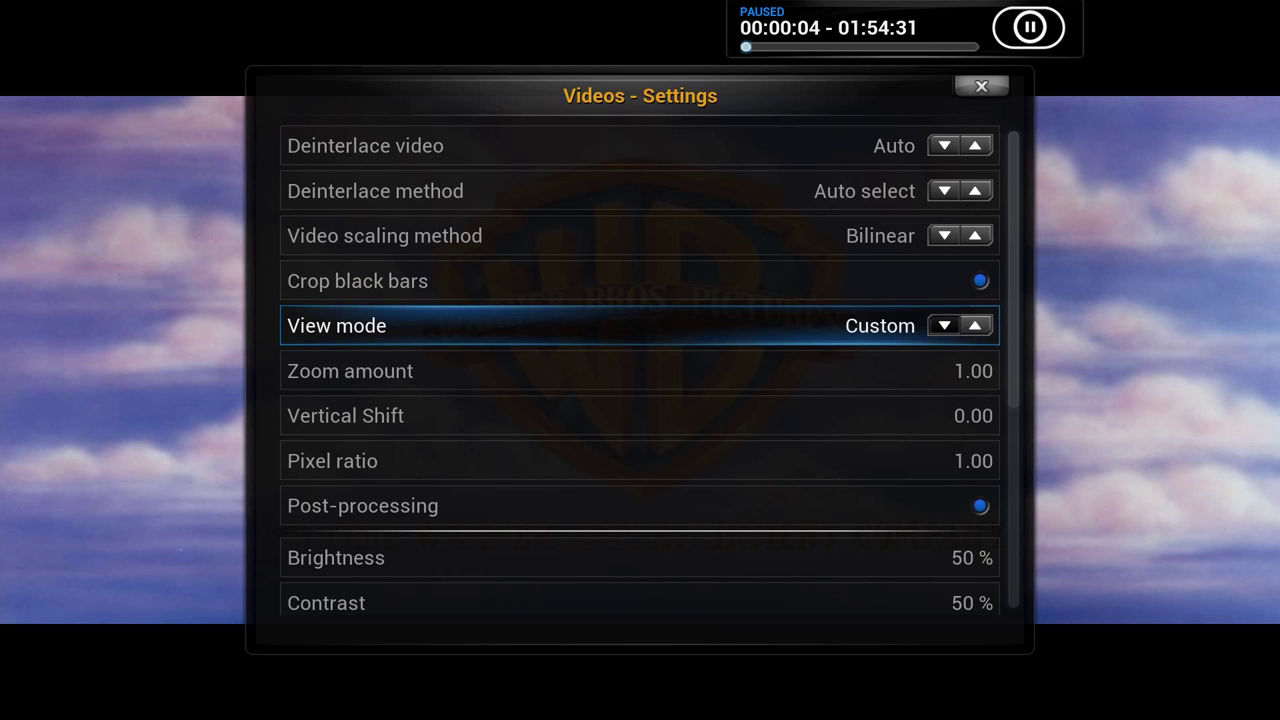
key("Left")
key("Left")
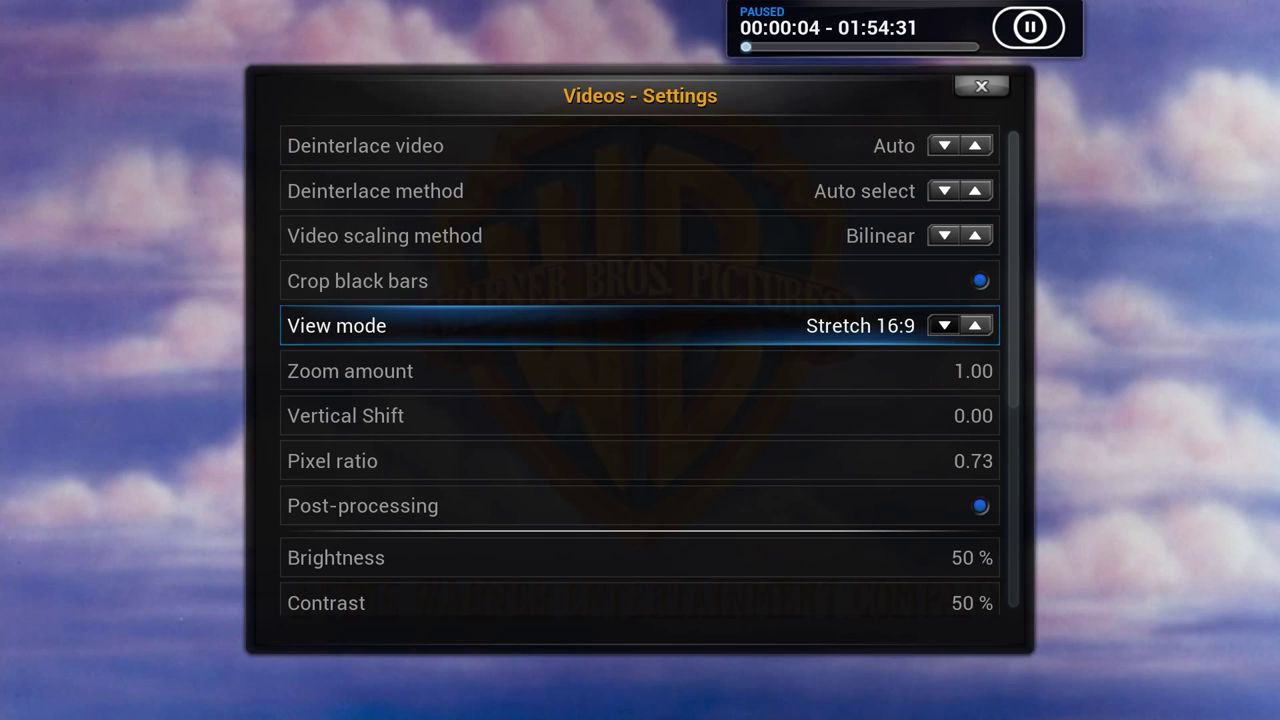
Step: Look over the zoom, vertical shift, pixel ratio, post-processing, brightness, contrast and VDPAU options
key("Down")
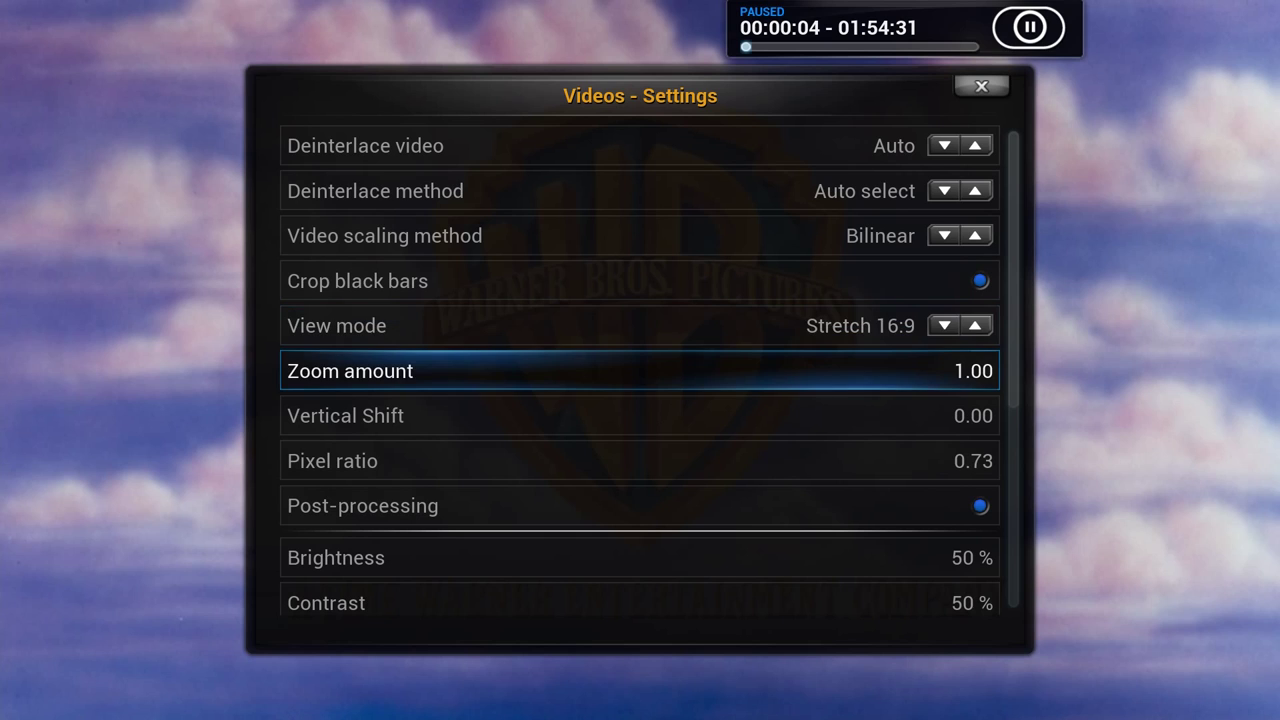
key("Down")
key("Down")
key("Down")
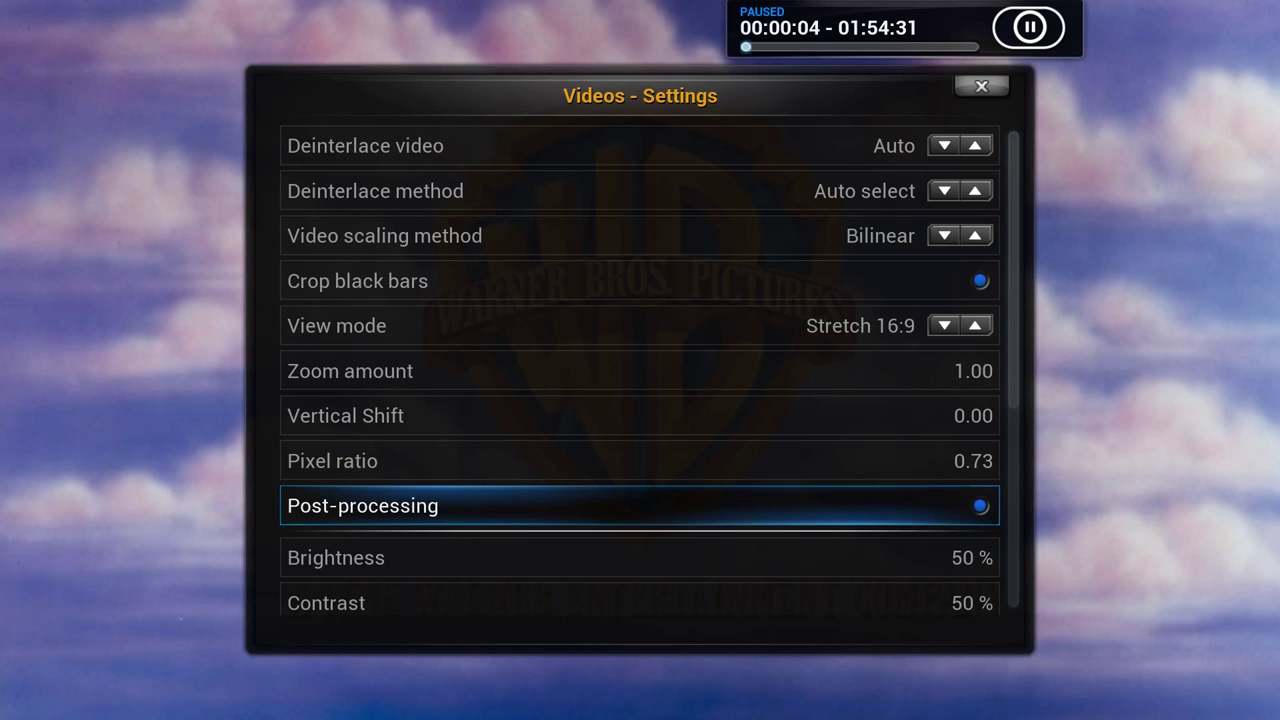
key("Down")
key("Down")
key("Down")
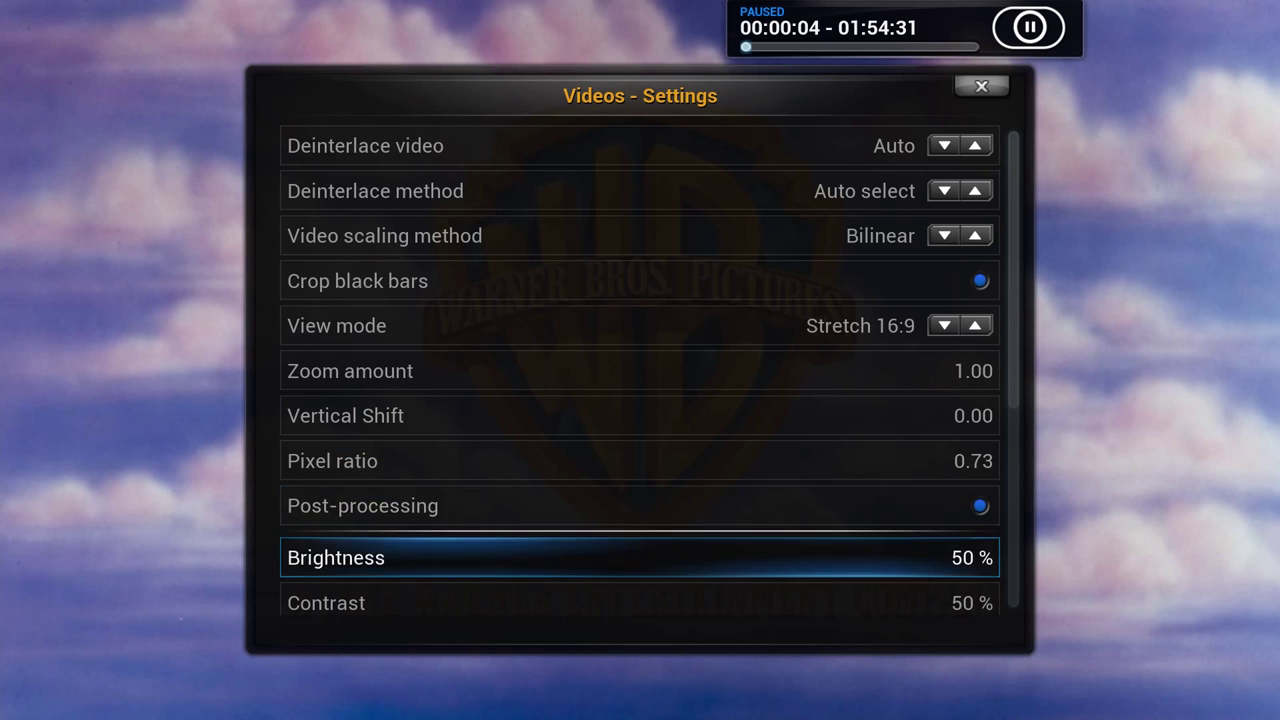
key("Down")
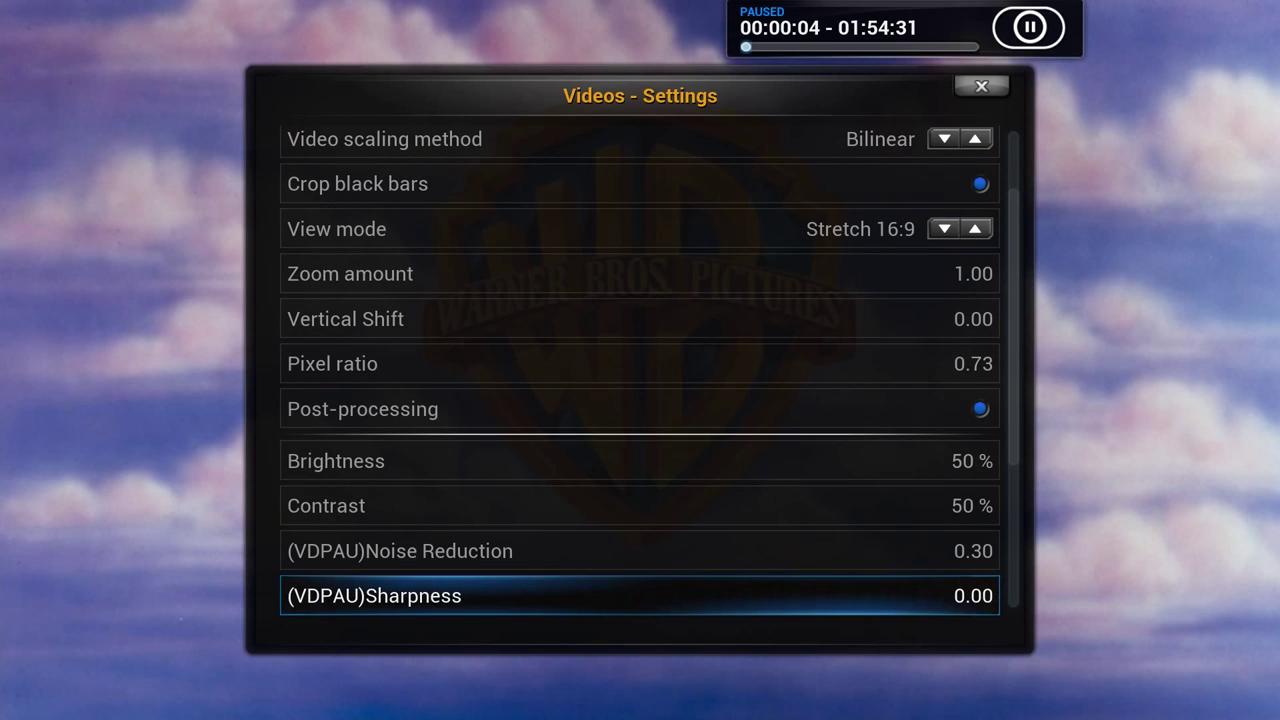
key("Down")
Step: Try adjusting the (VDPAU)Noise Reduction level of the movie
key("Up")
key("Up")
key("Return")
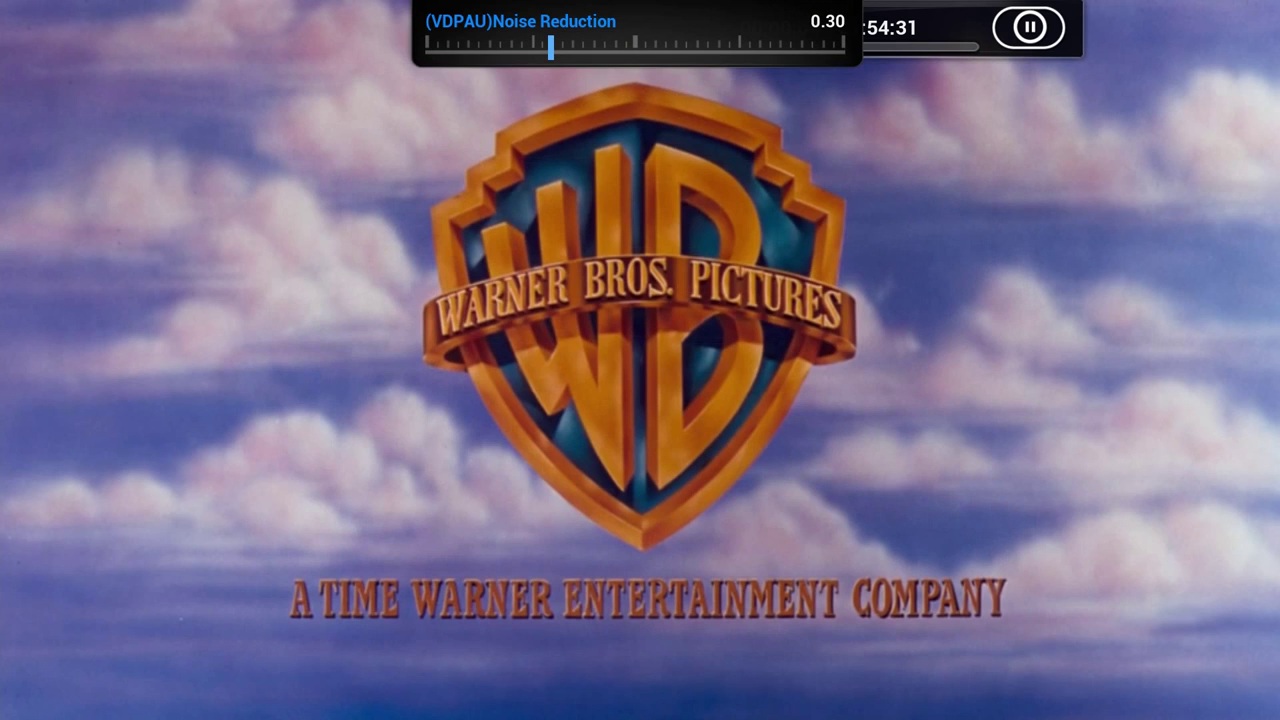
key("Left")
key("Right")
key("Escape")
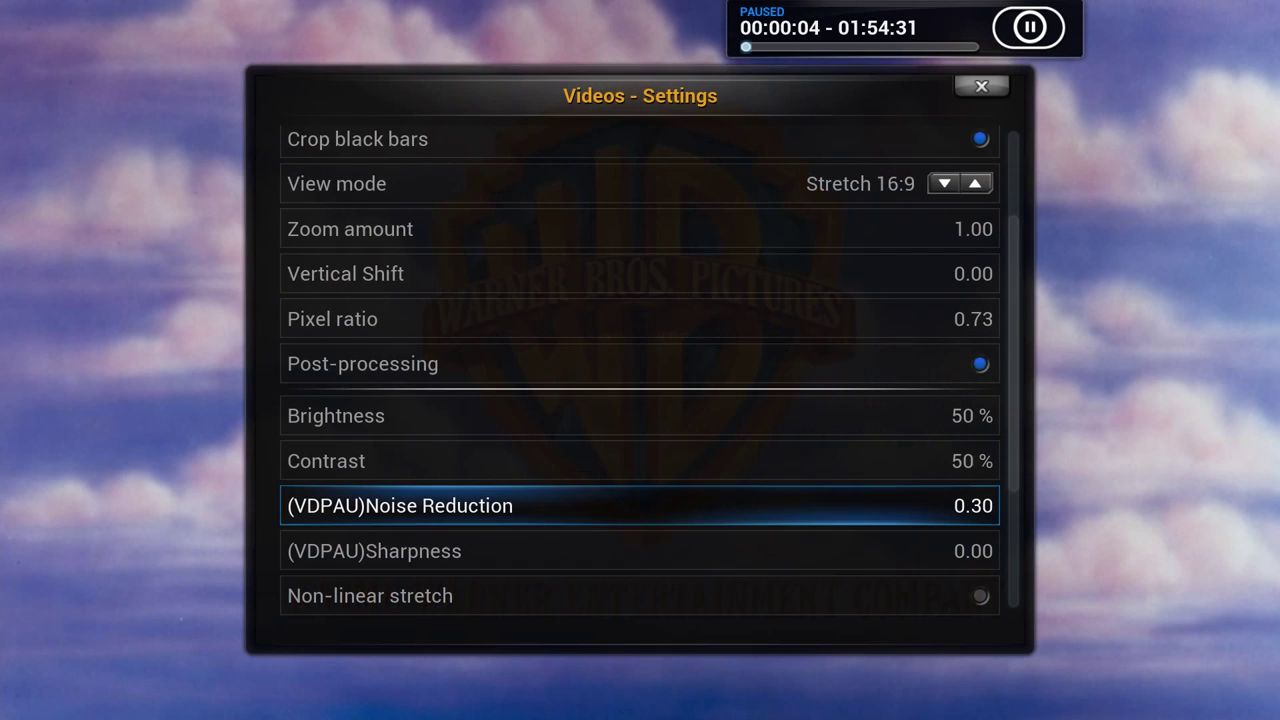
key("Down")
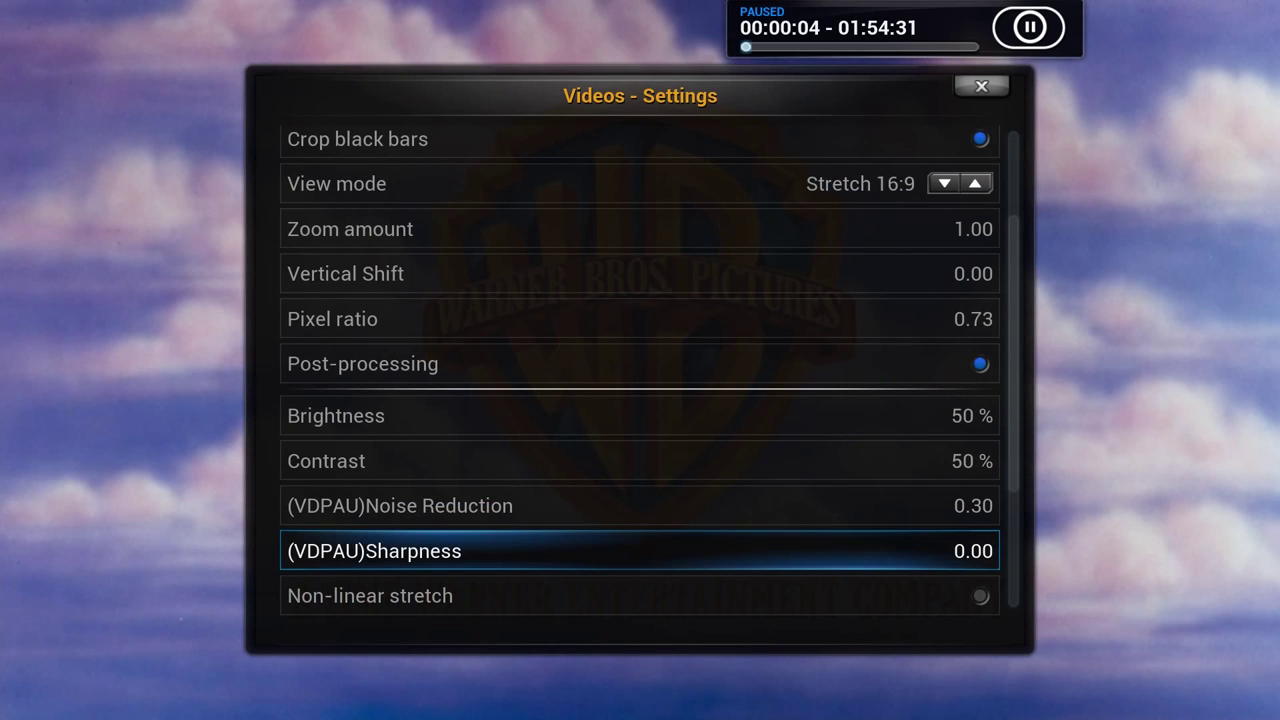
Step: Try adjusting the (VDPAU)Sharpness level of the movie
key("Return")
key("Left")
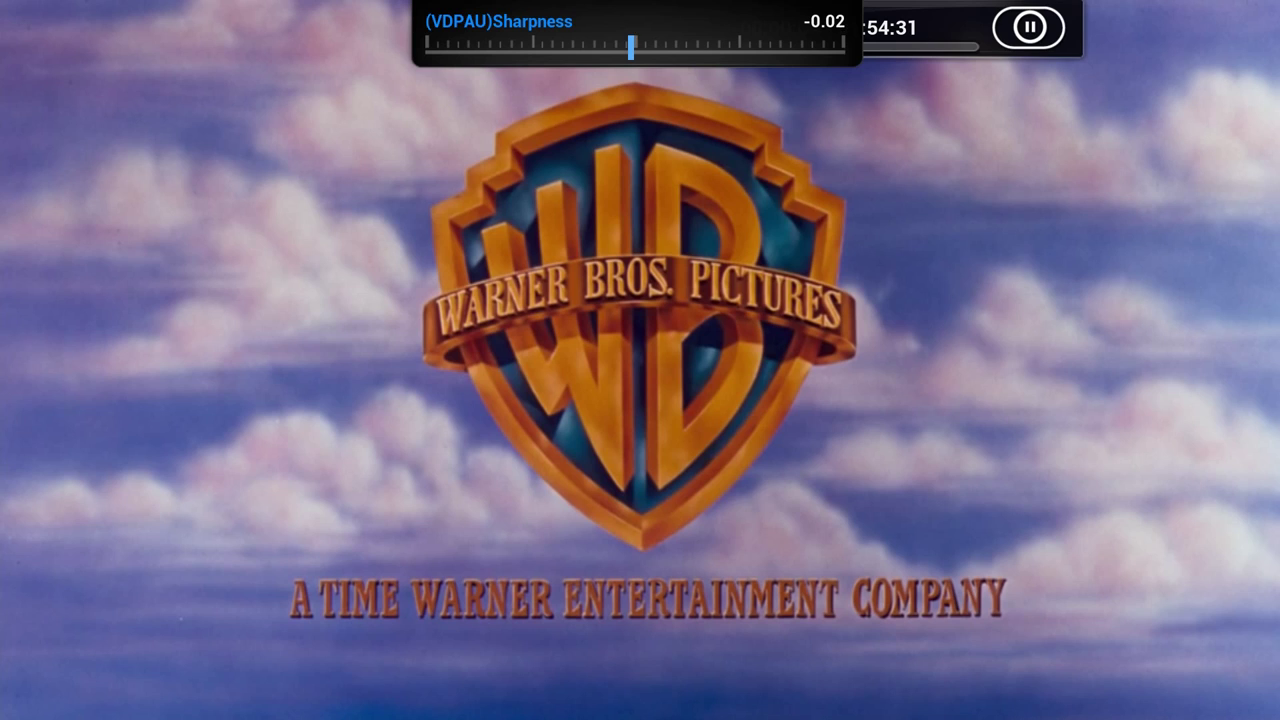
key("Right")
key("Escape")
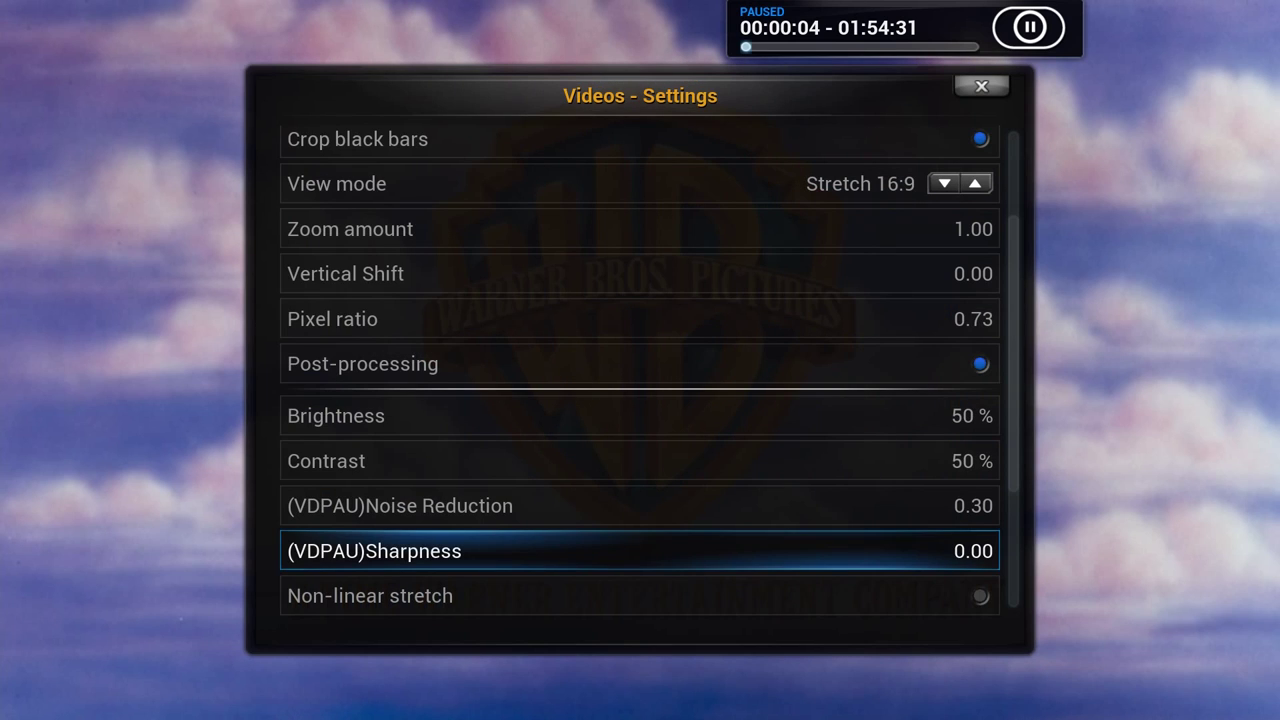
Step: Set the current video settings as default for all videos and confirm the reset of previously saved values
key("Down")
key("Down")
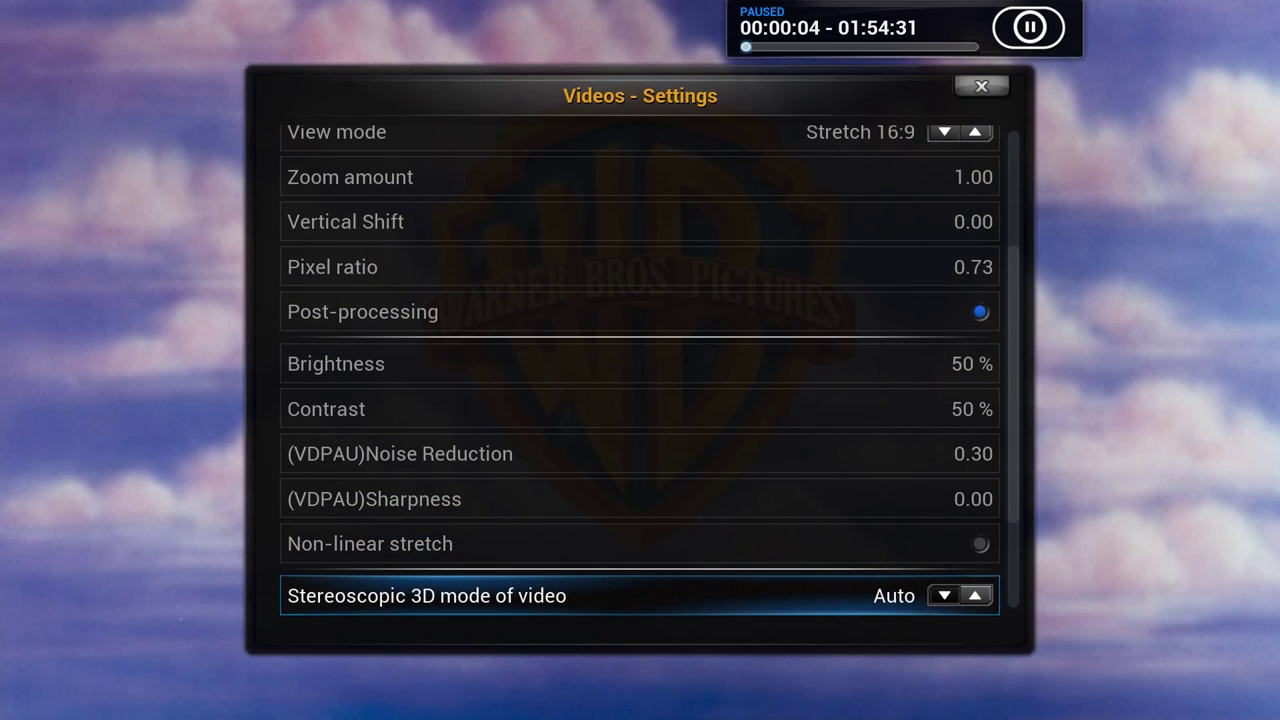
key("Down")
key("Down")
key("Down")
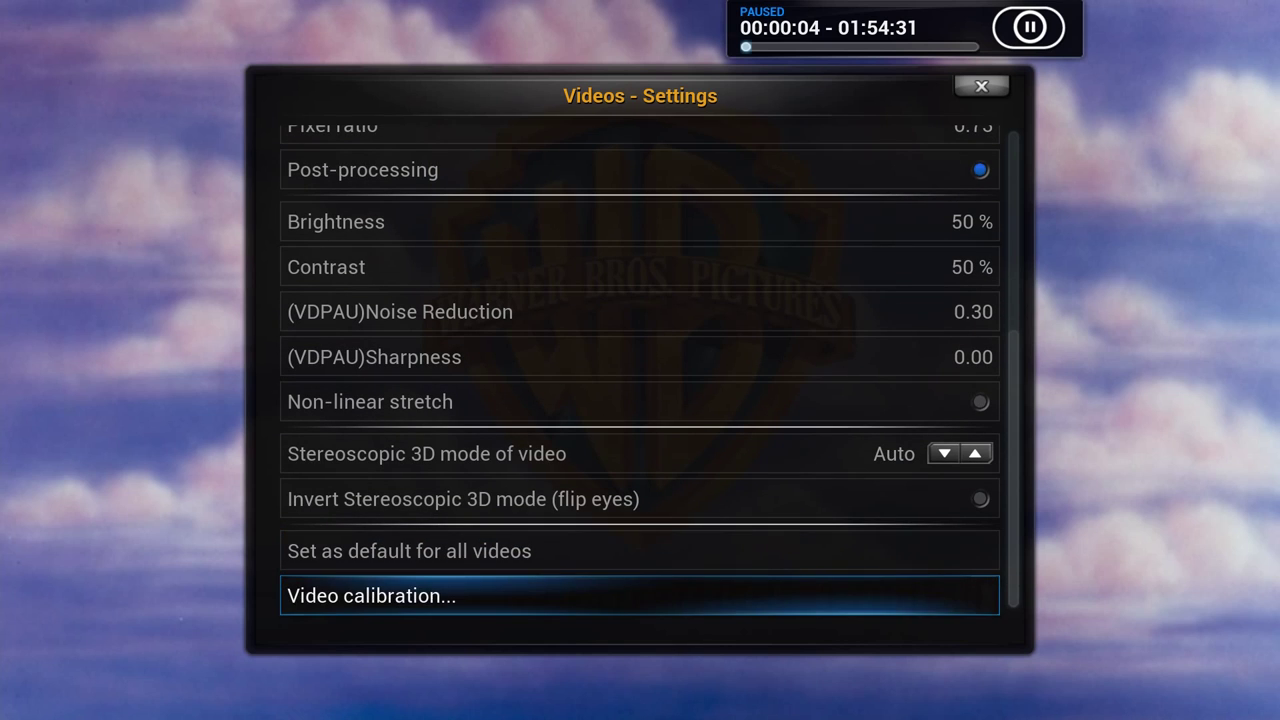
key("Up")
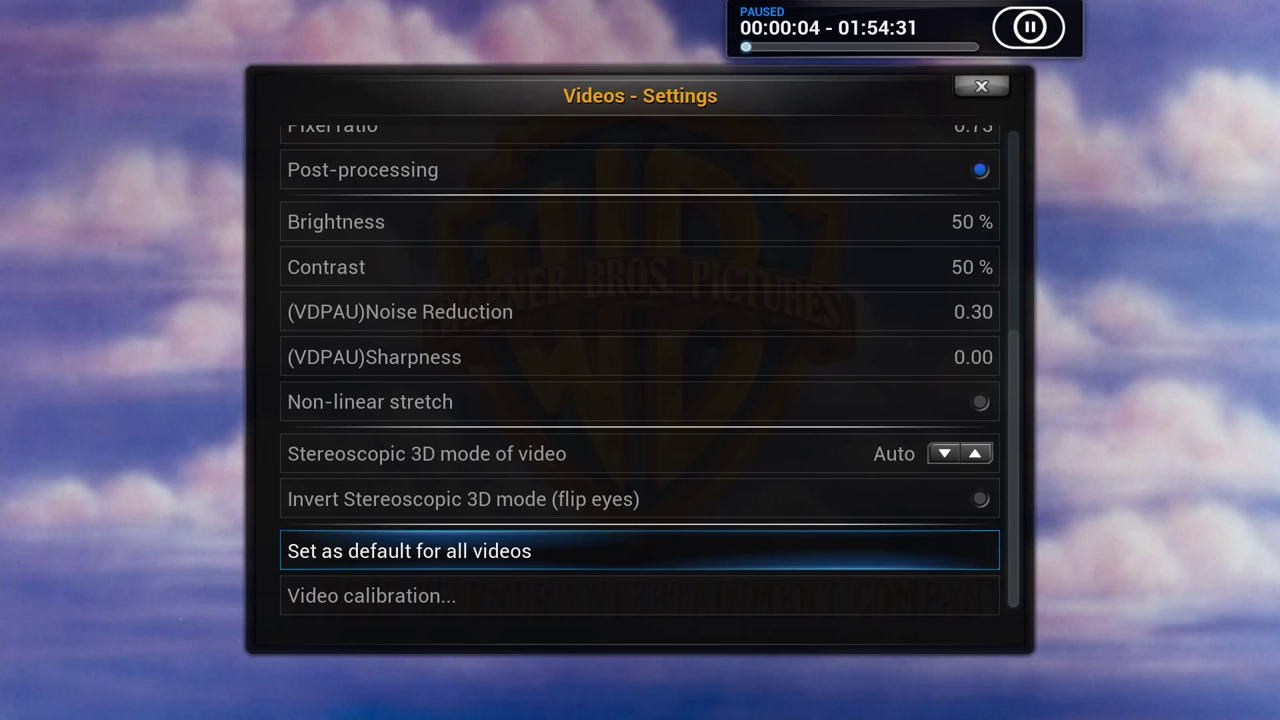
key("Return")
key("Left")
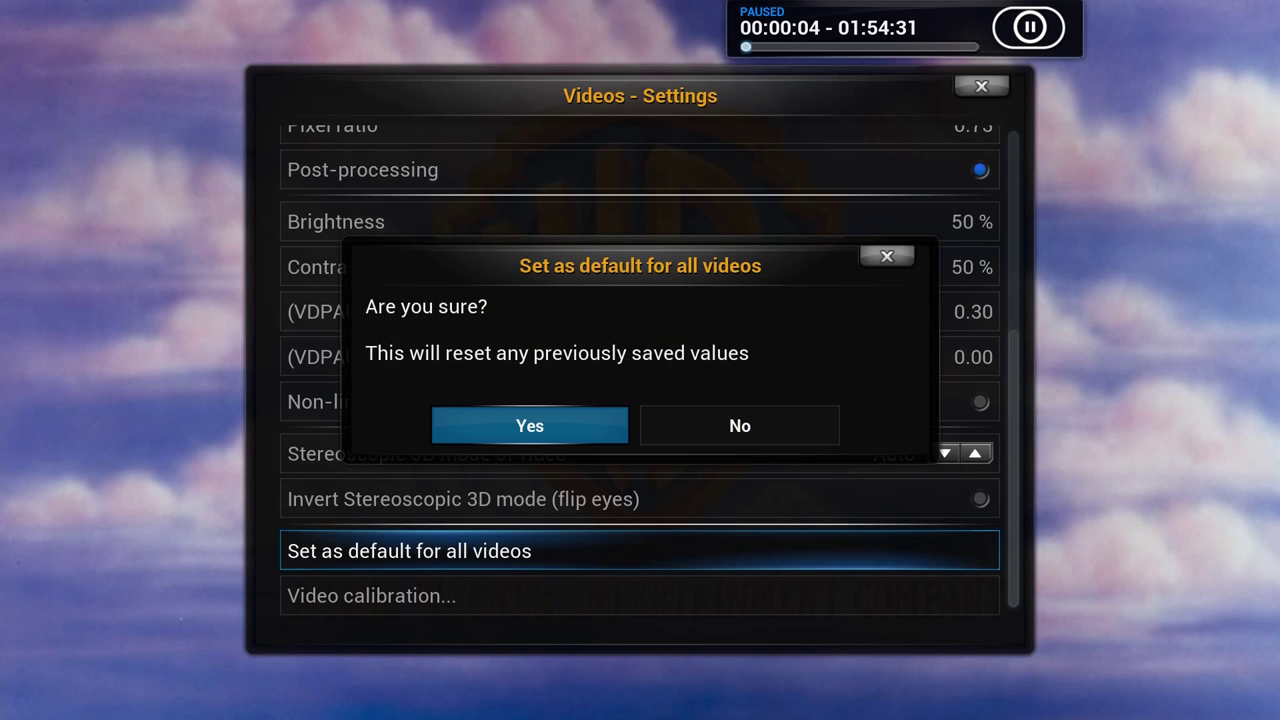
key("Return")
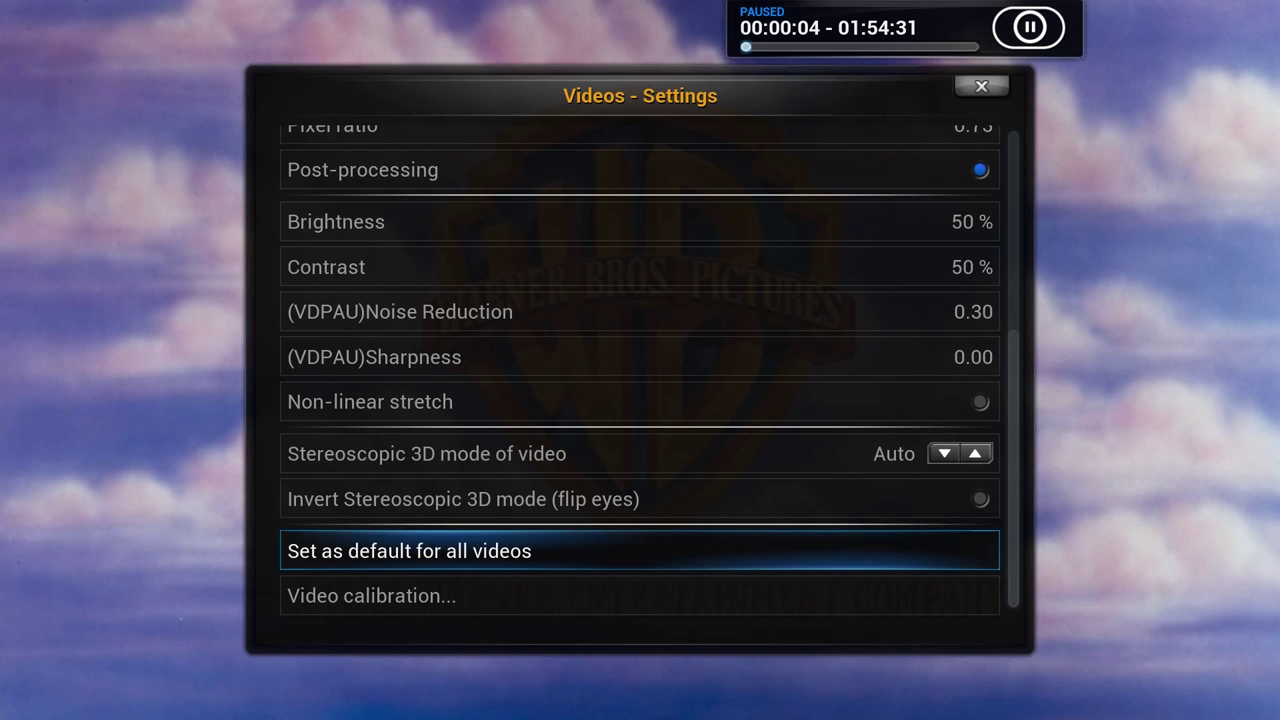
Step: Check the movie's audio settings, in particular the Enable passthrough option
key("Escape")
key("Right")
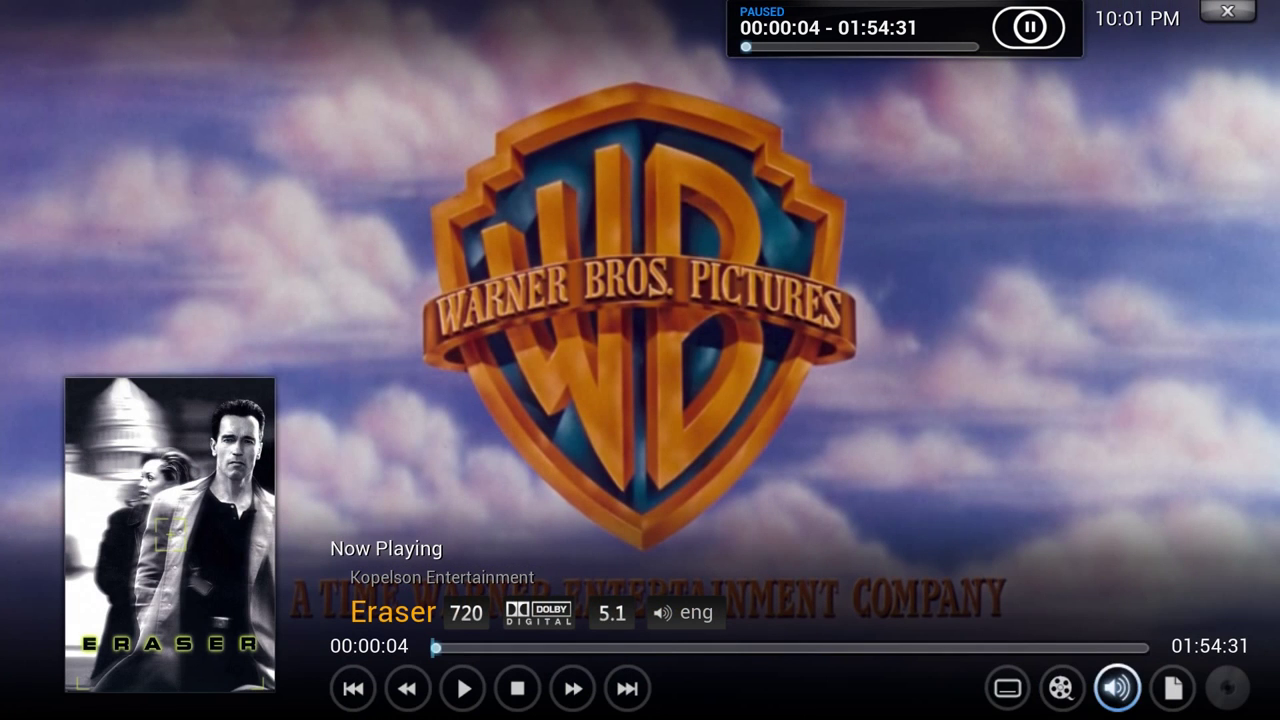
key("Return")
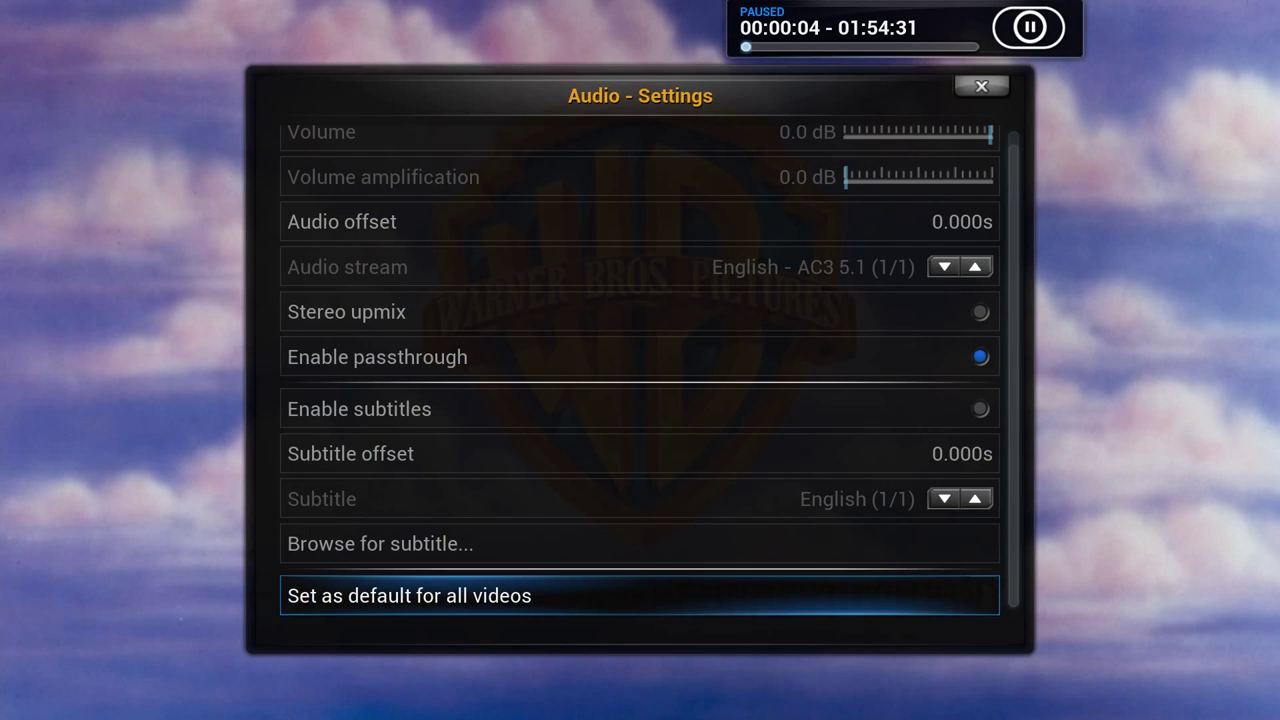
key("Down")
key("Down")
key("Down")
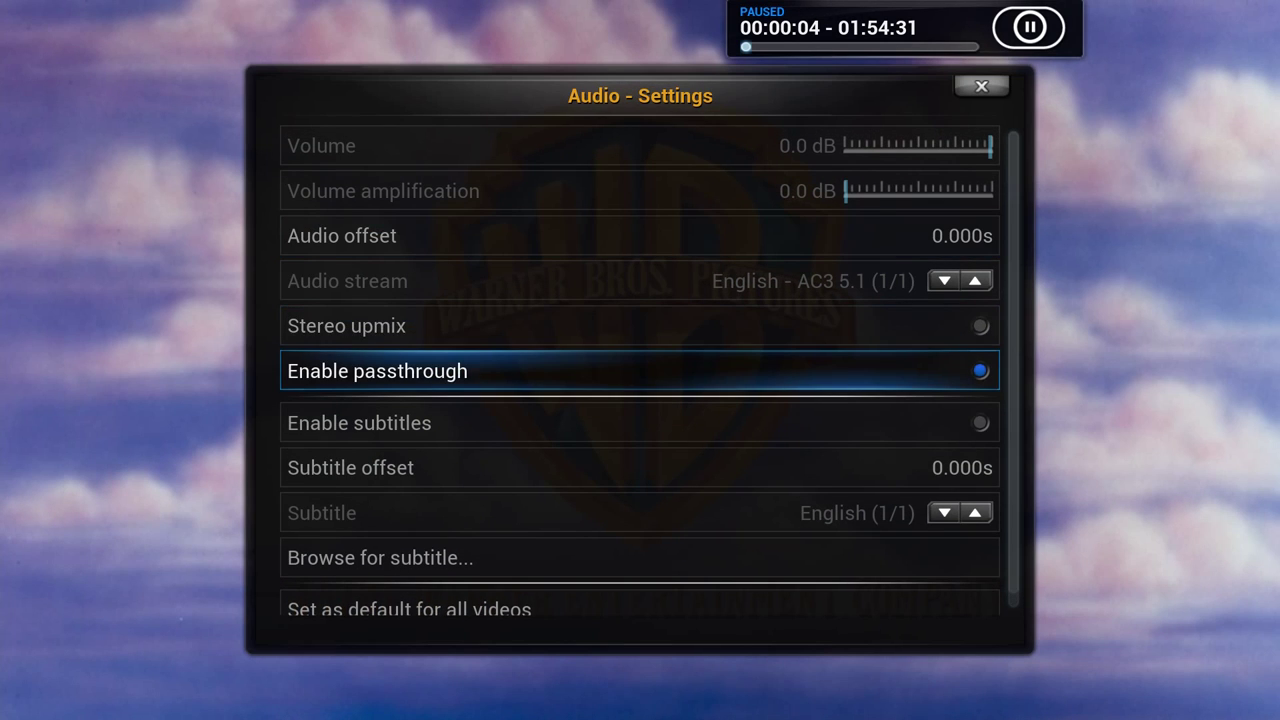
key("Return")
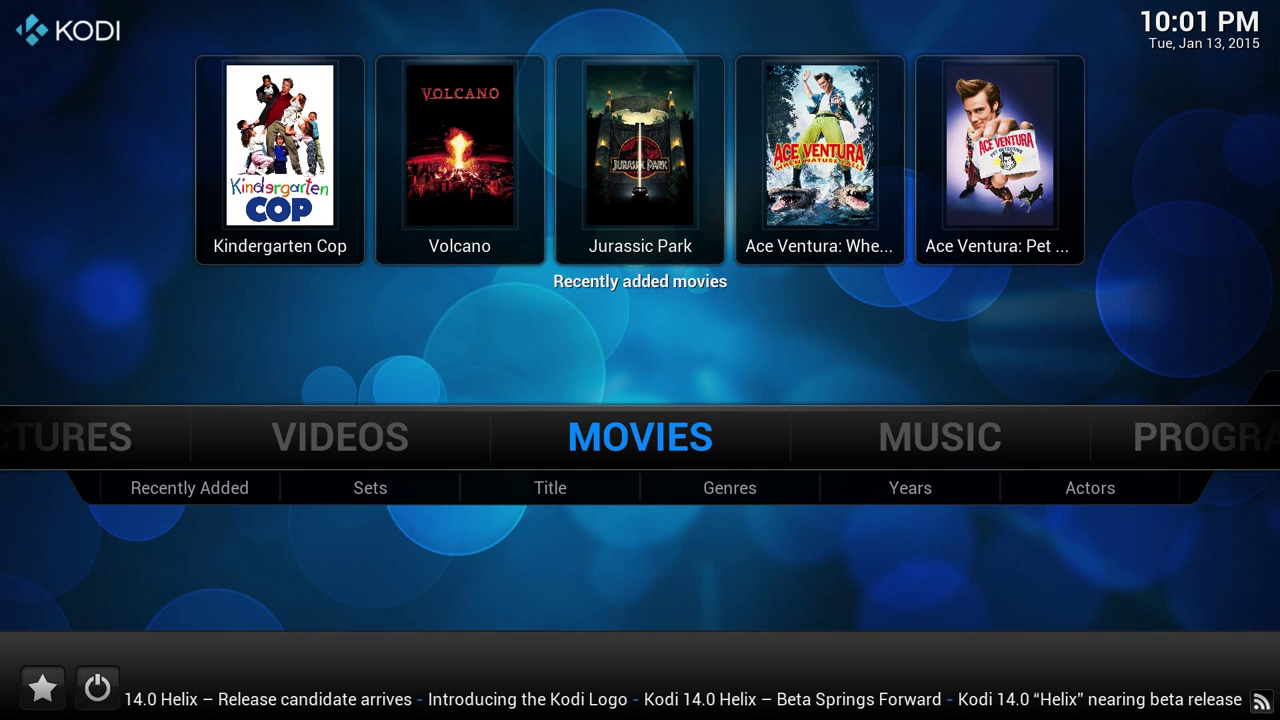
Step: Start adding a new video source from the video files list and browse for its location
key("Left")
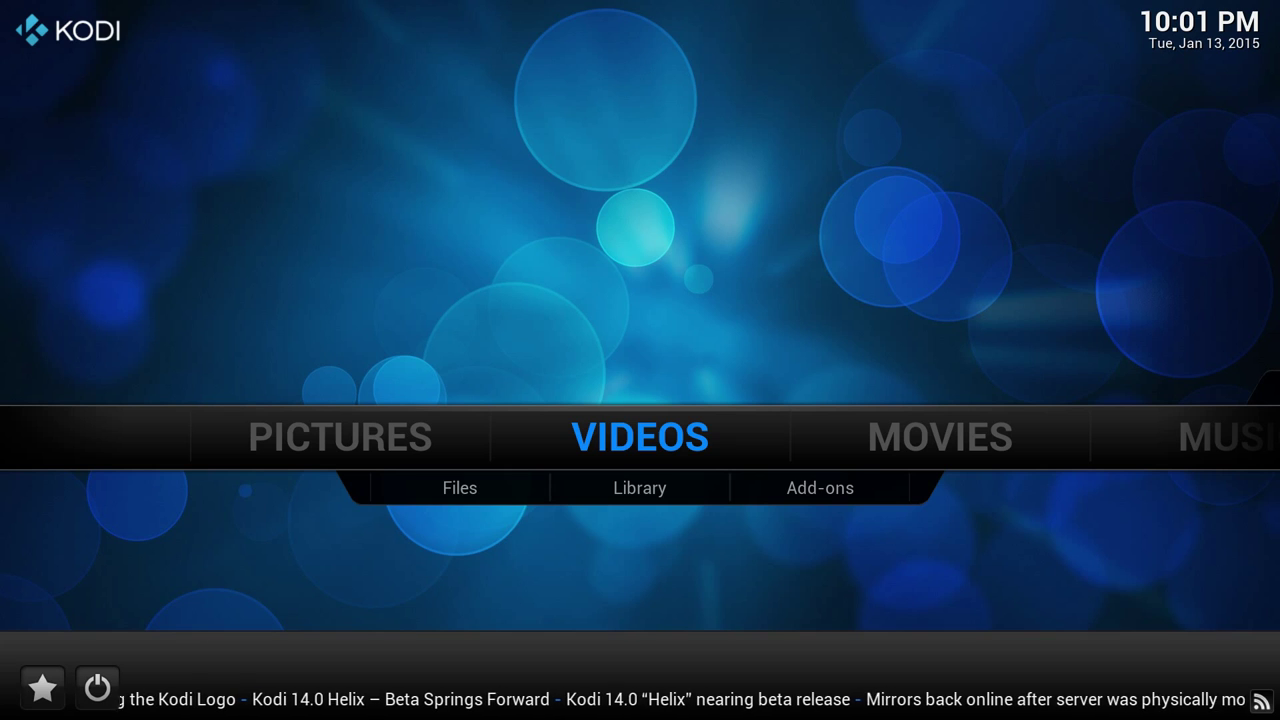
key("Down")
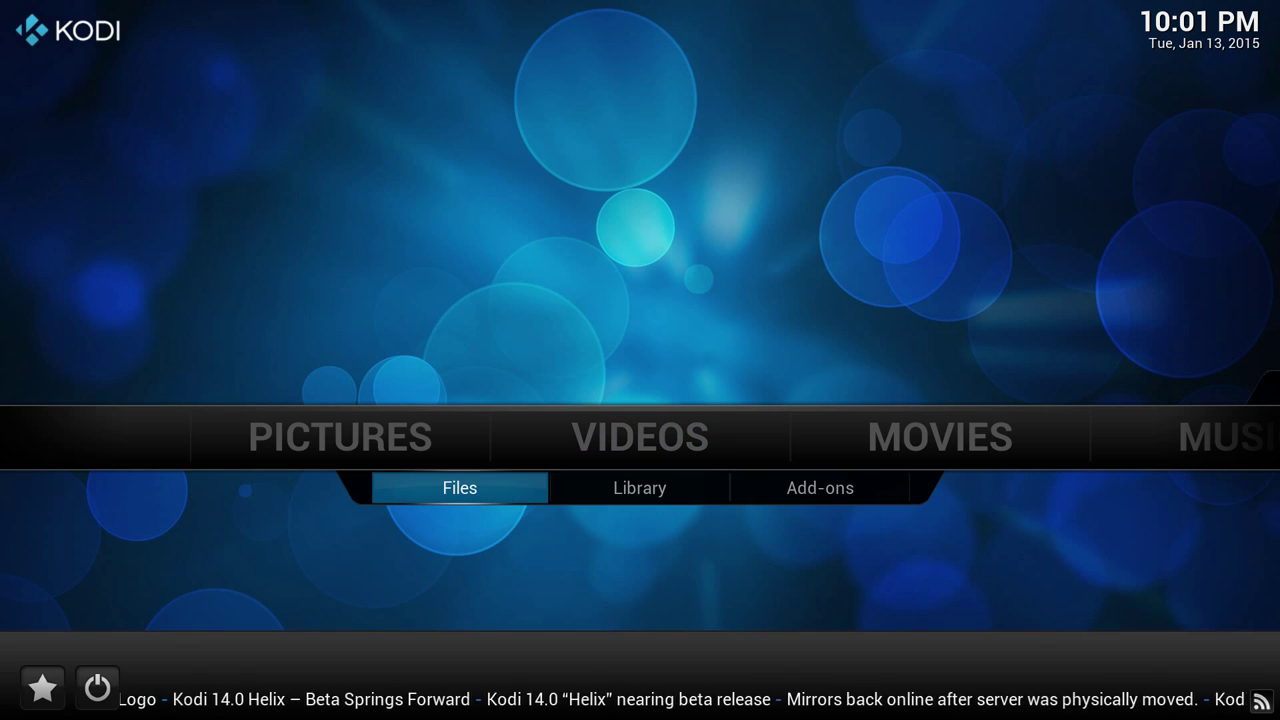
key("Return")
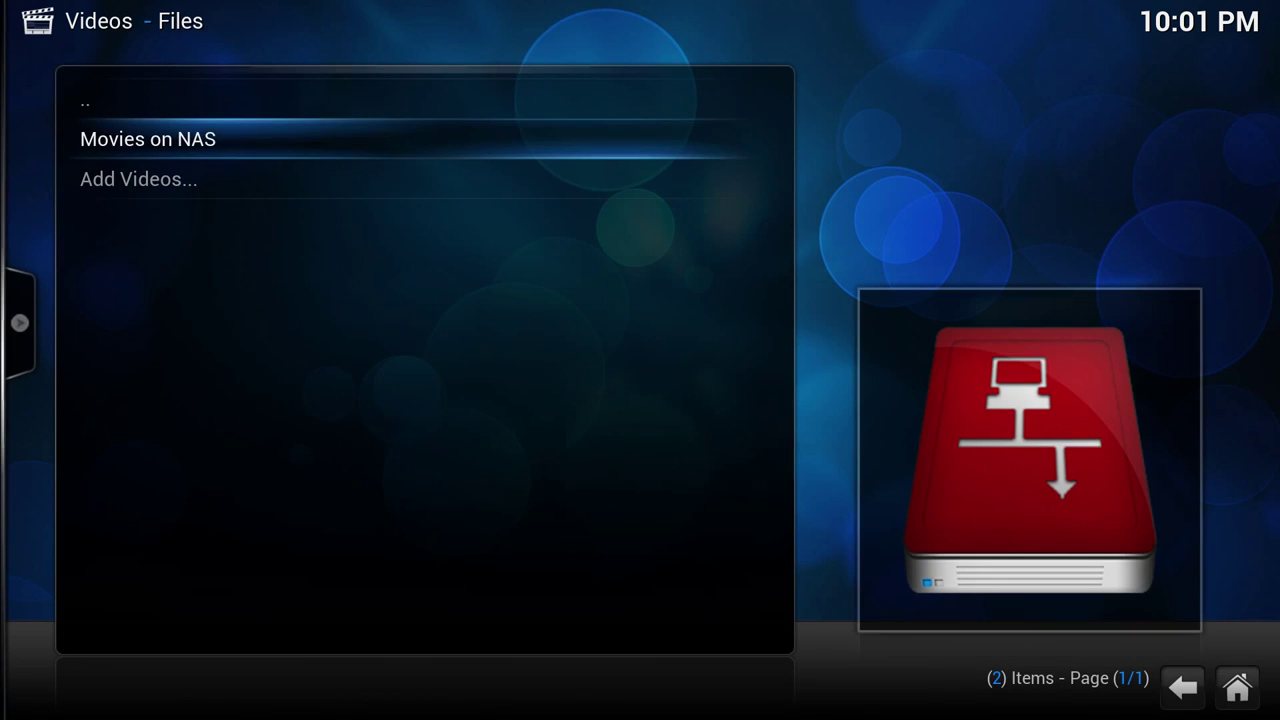
key("Down")
key("Return")
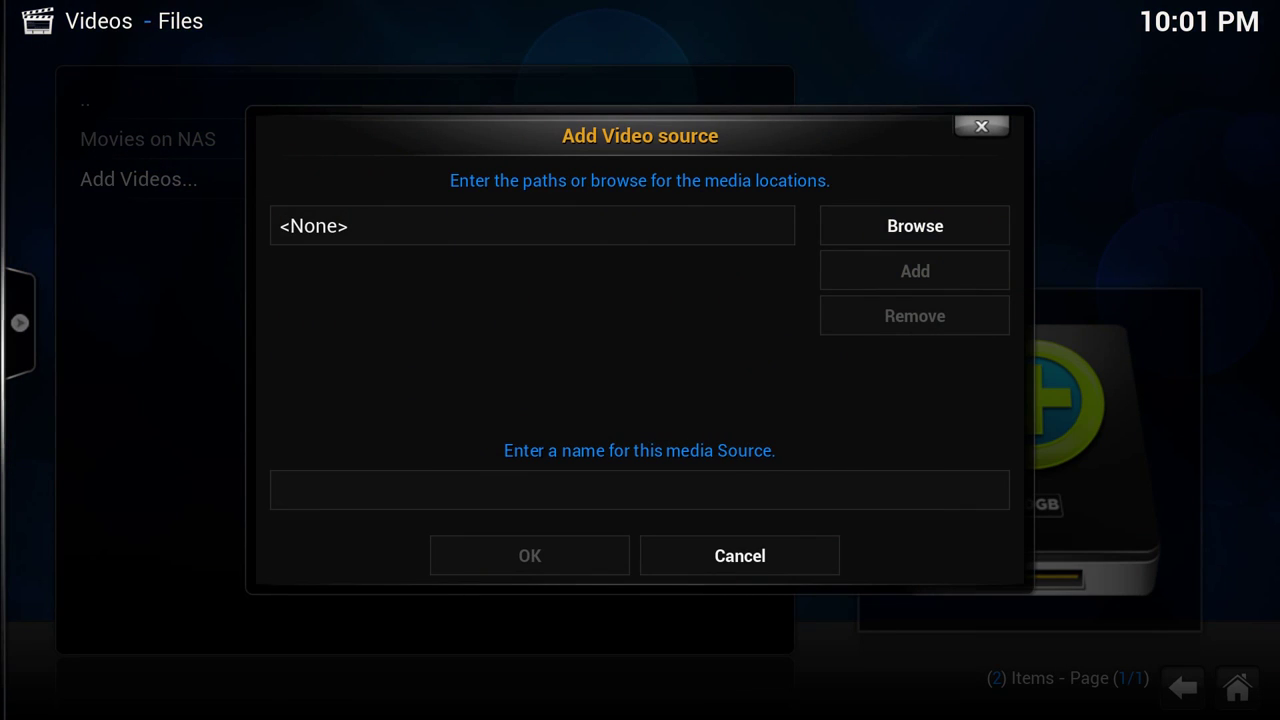
key("Right")
key("Return")
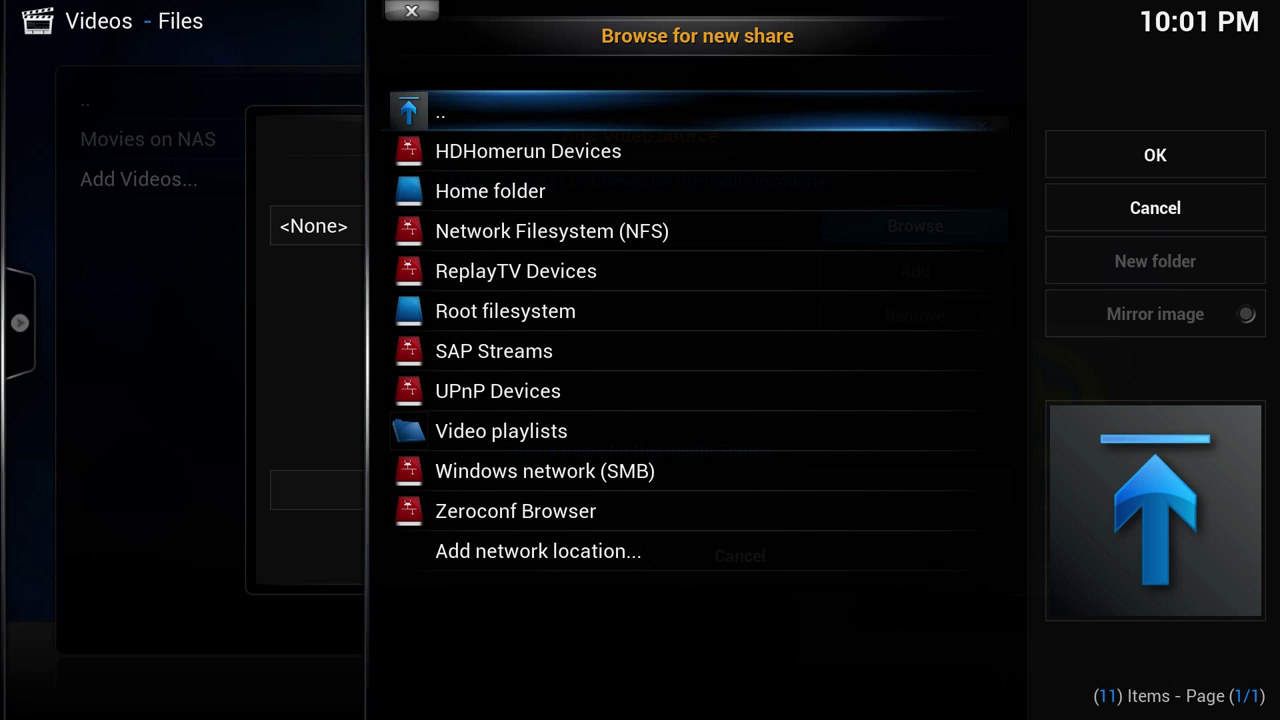
Step: Browse the Windows network (SMB) through WORKGROUP and NAS to the TV folder
key("Up")
key("Up")
key("Up")
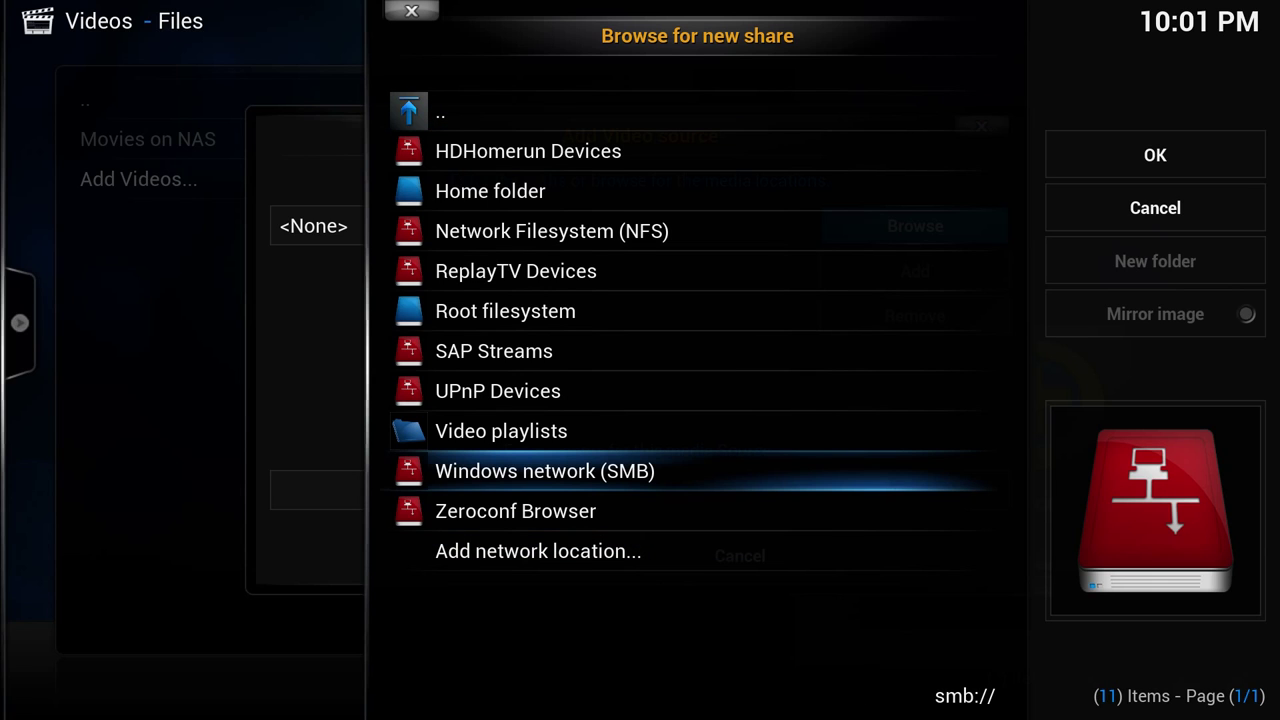
key("Return")
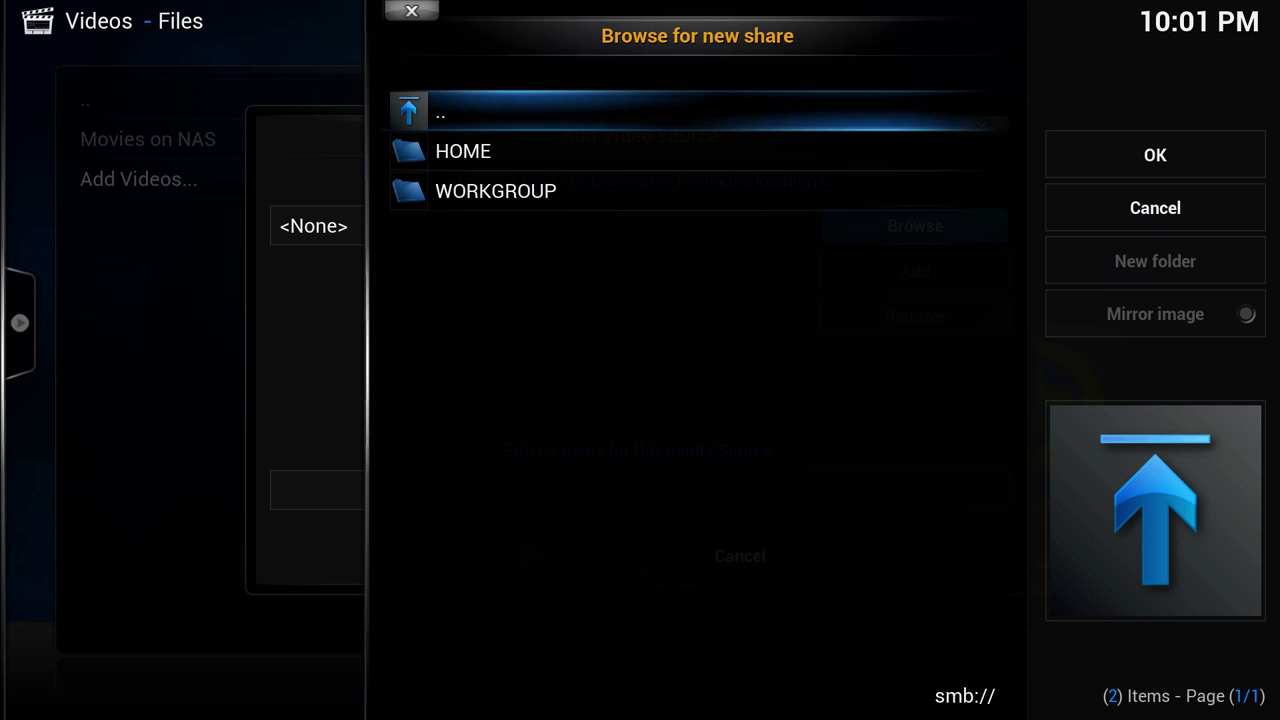
key("Down")
key("Down")
key("Return")
key("Down")
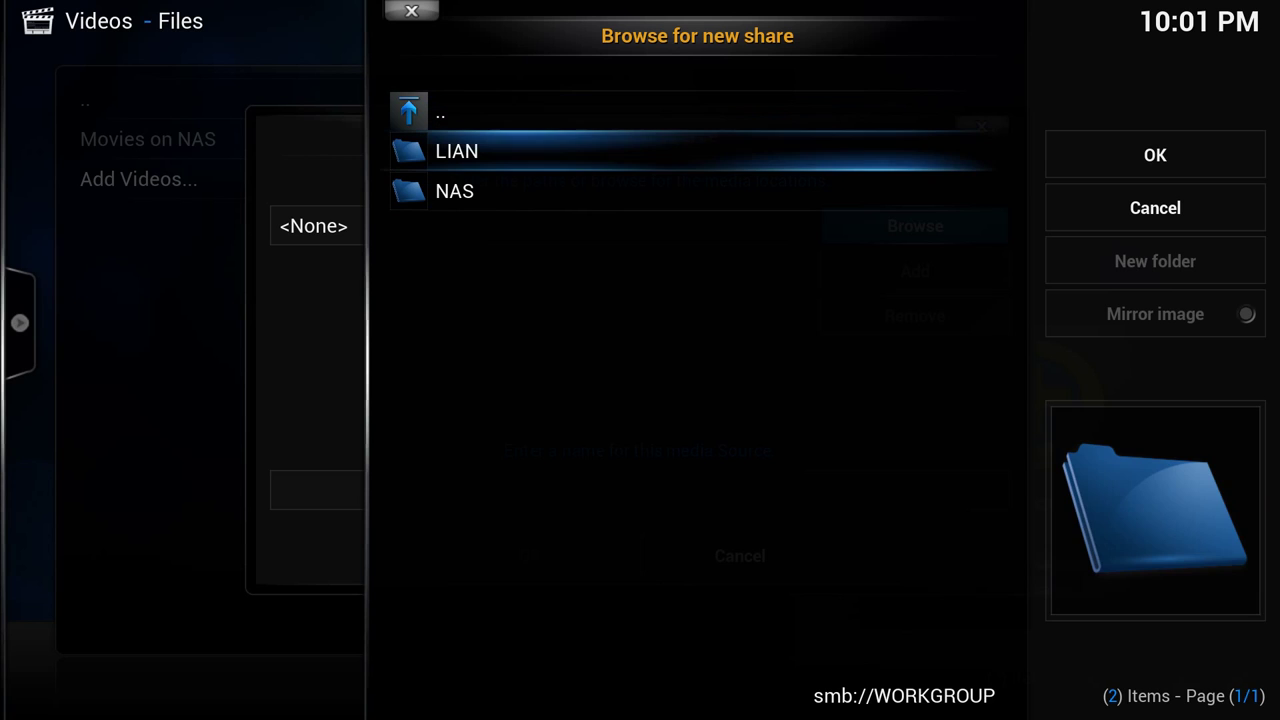
key("Down")
key("Return")
key("Down")
key("Up")
key("Up")
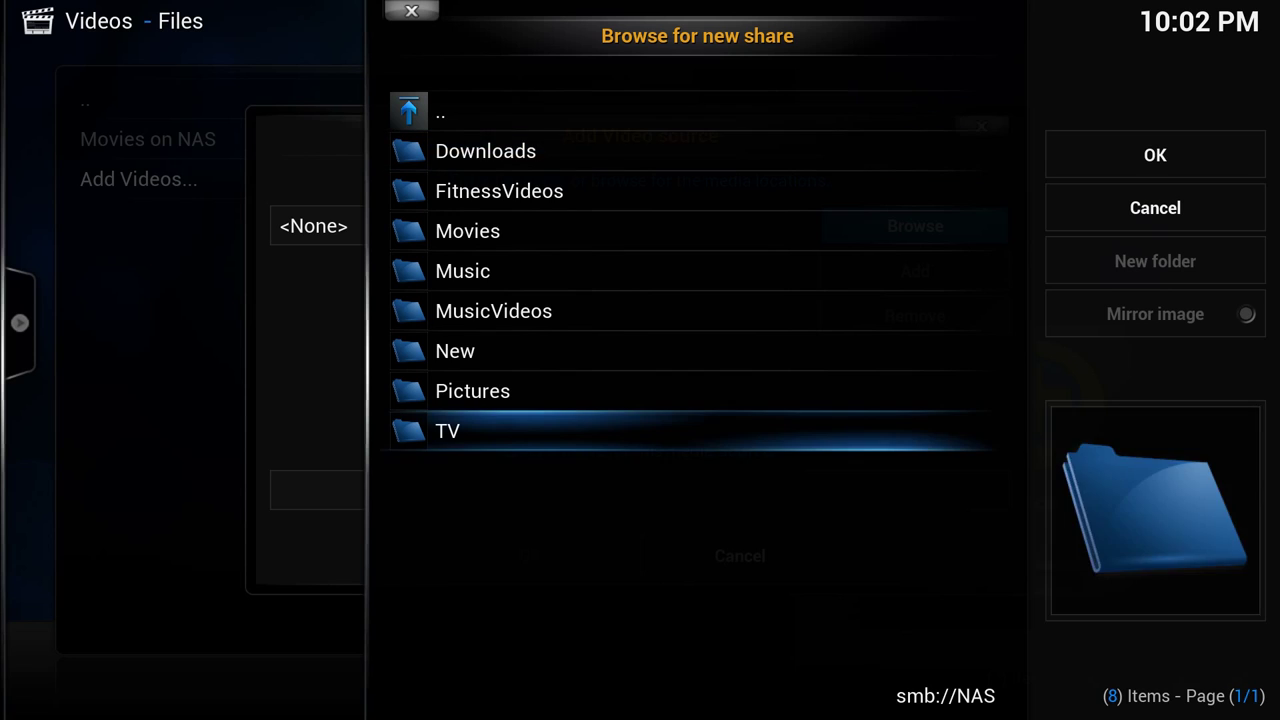
key("Return")
key("Down")
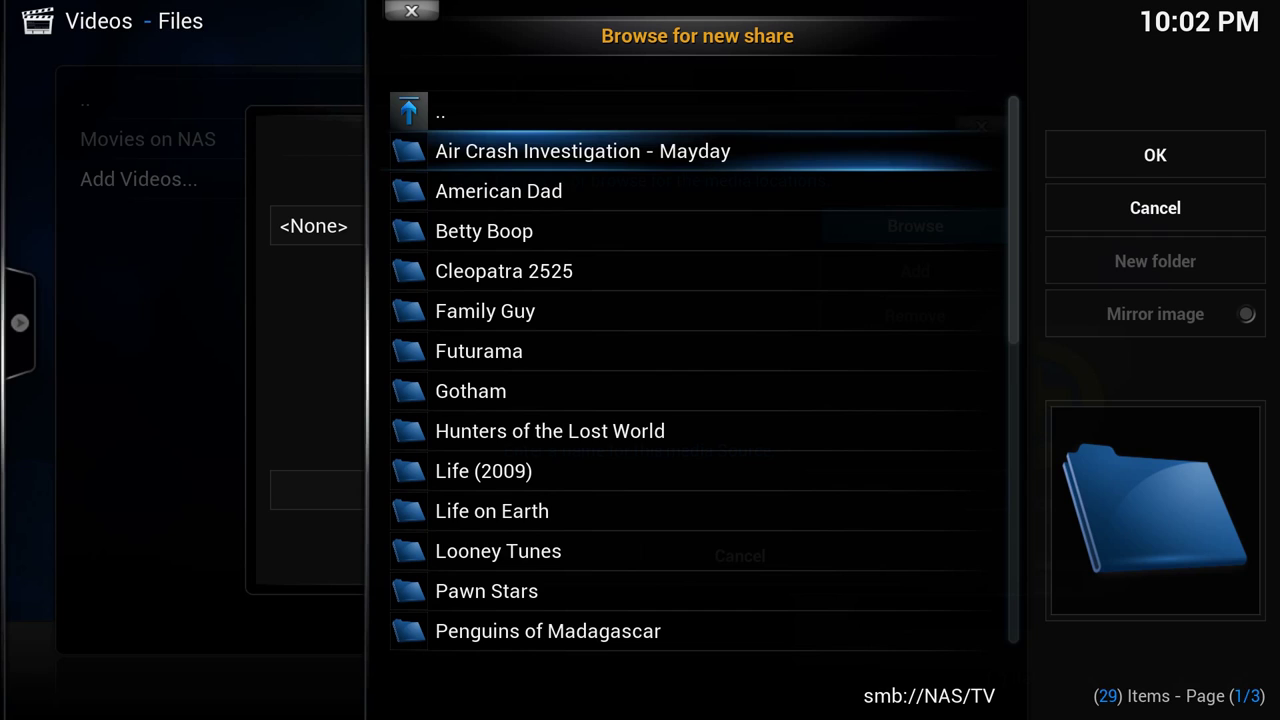
Step: Choose the Futurama folder within TV as the location of the new video source
key("Down")
key("Down")
key("Down")
key("Down")
key("Down")
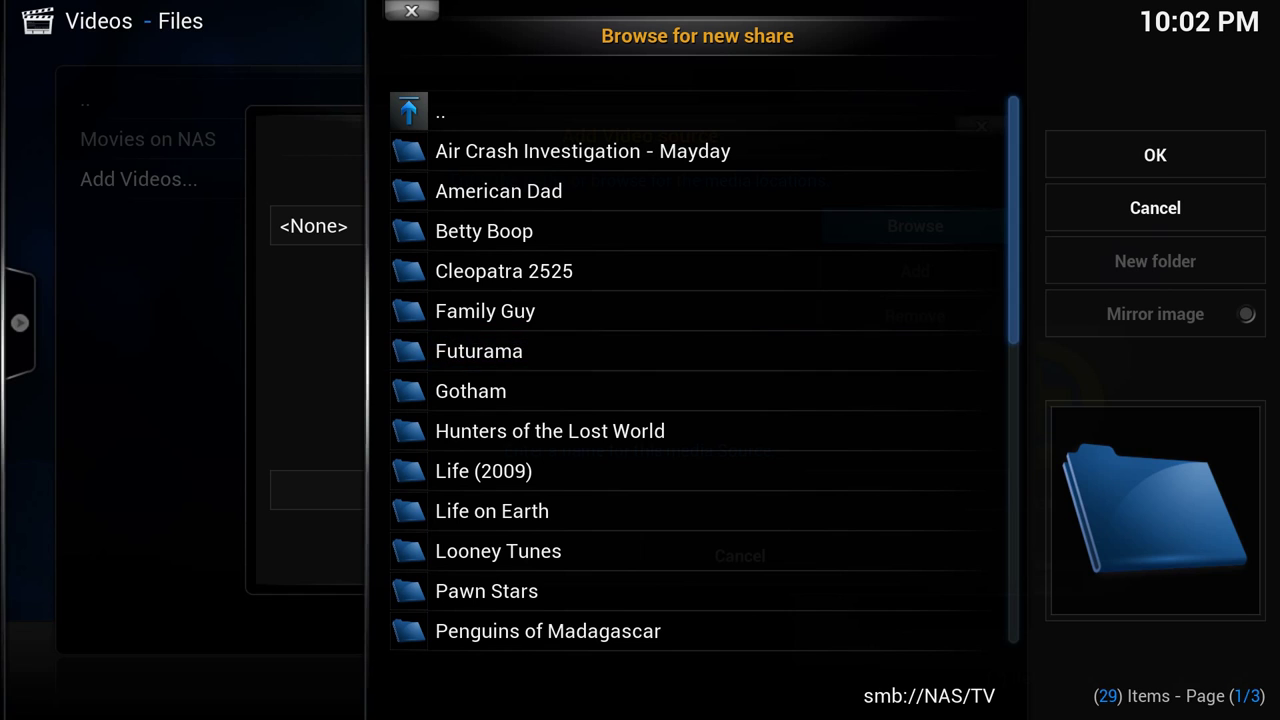
key("Return")
key("Right")
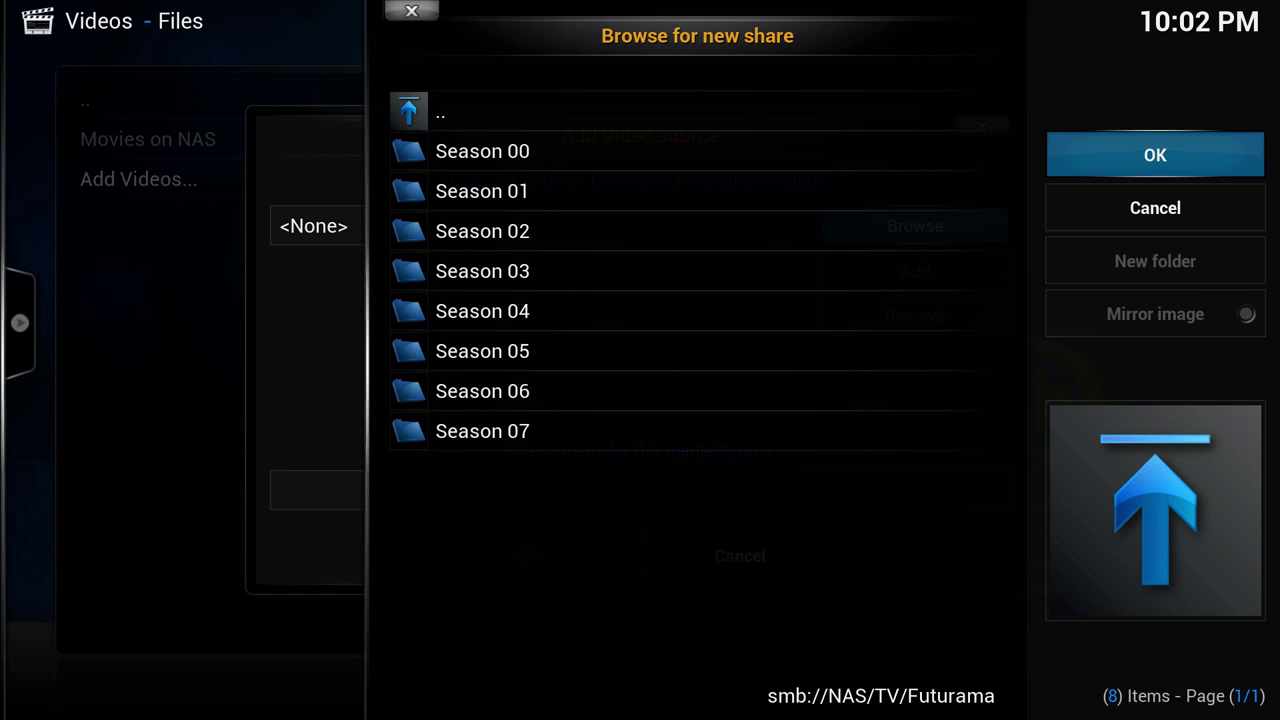
key("Return")
Step: Name the media source TV on NAS and confirm the new video source
key("Down")
key("Down")
key("Down")
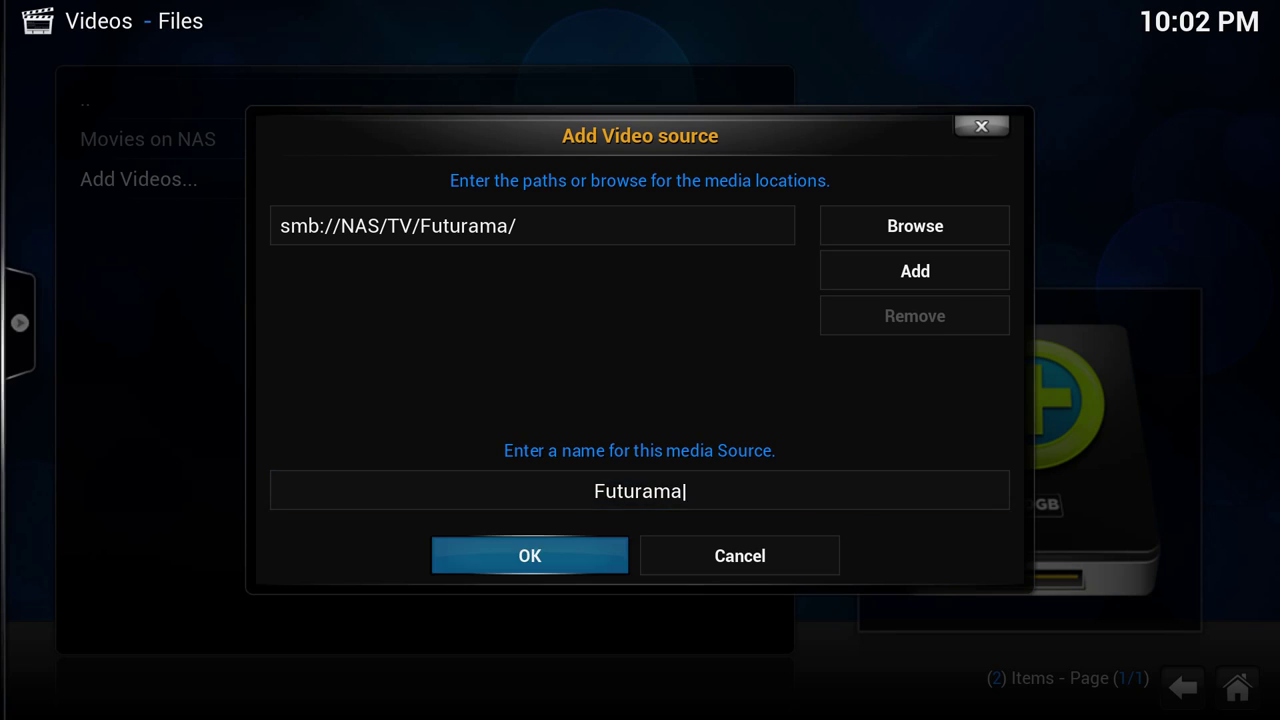
key("Up")
key("BackSpace")
key("BackSpace")
key("BackSpace")
key("BackSpace")
key("BackSpace")
key("BackSpace")
key("BackSpace")
key("BackSpace")
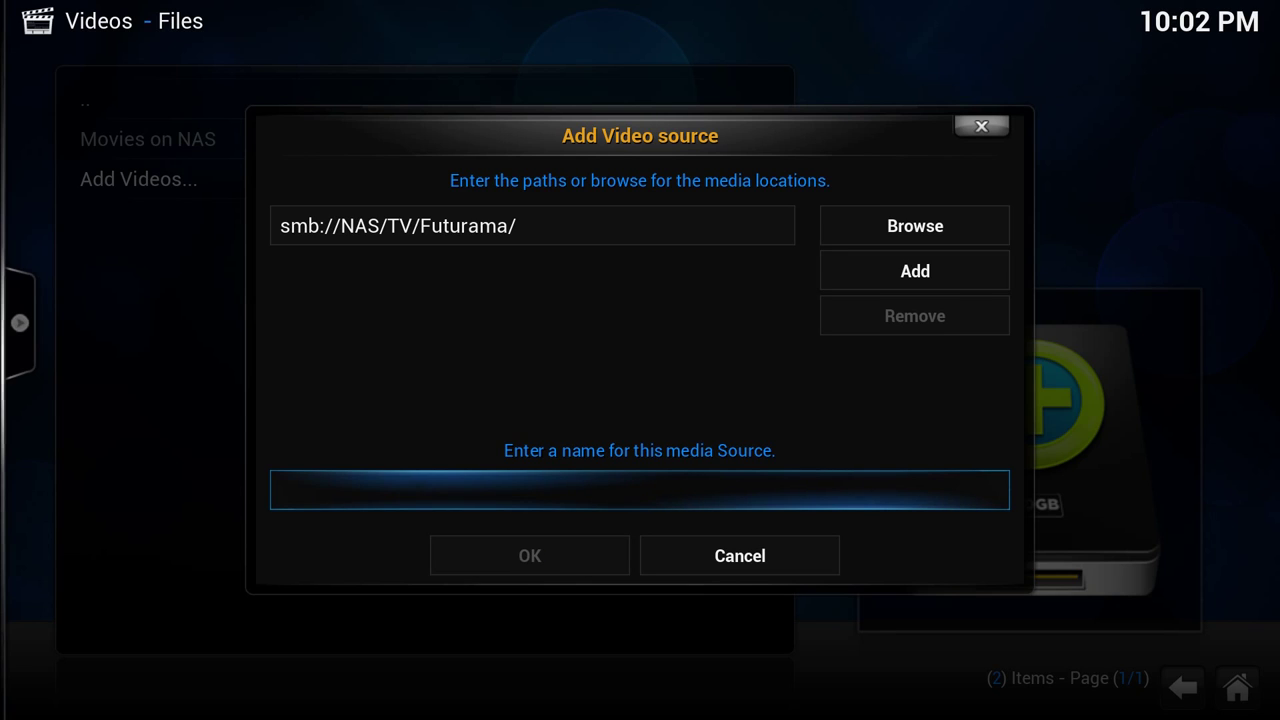
type("TV on NAS")
key("Down")
key("Return")
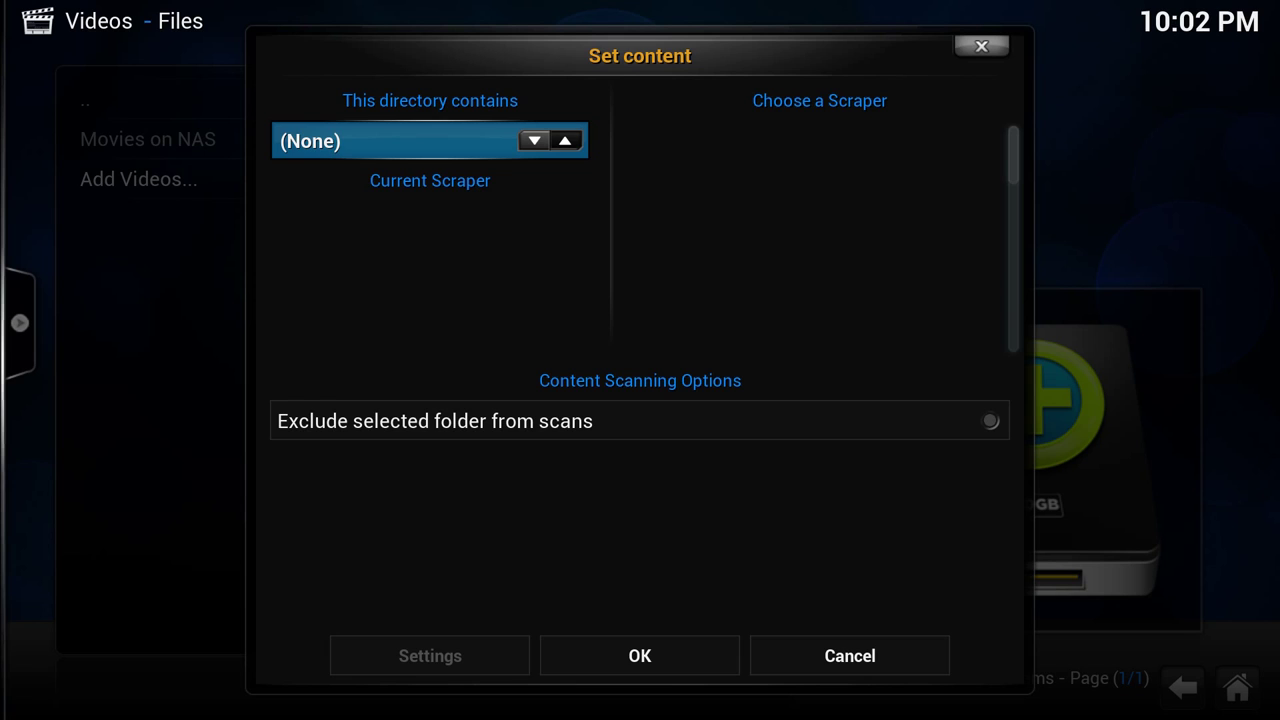
Step: Set the directory's content to TV shows and look over the available scrapers
key("Up")
key("Up")
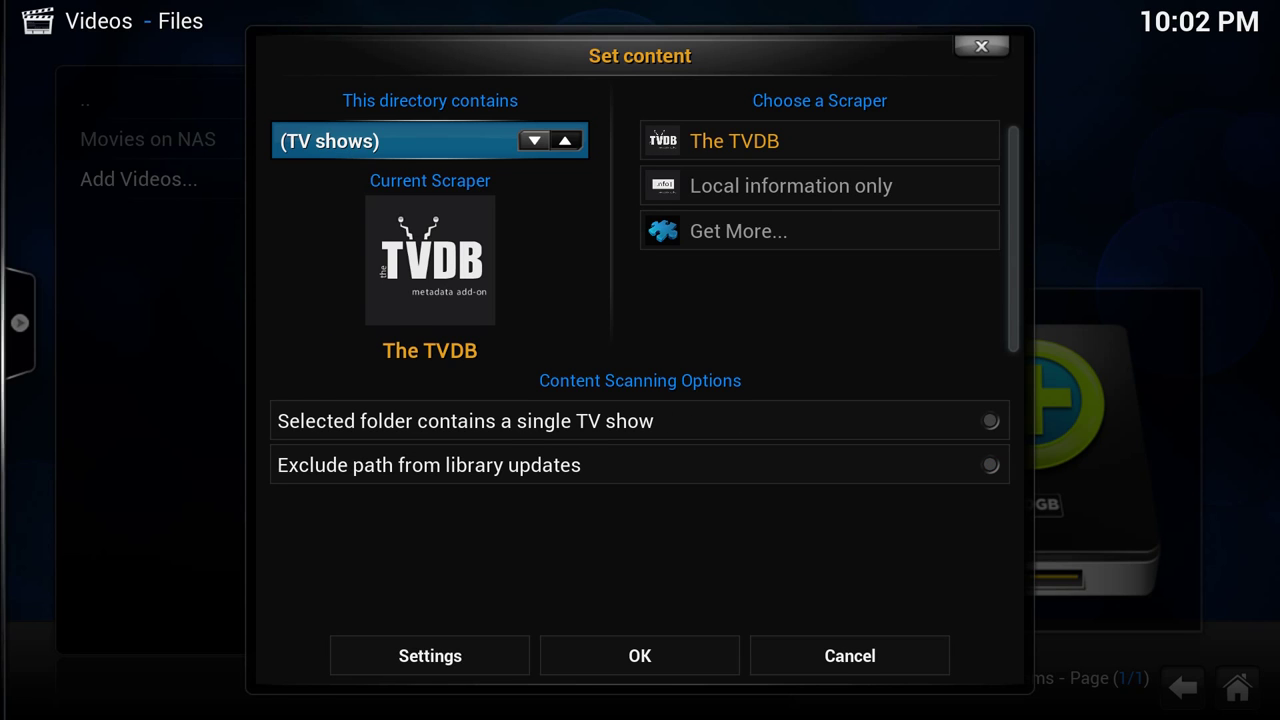
key("Right")
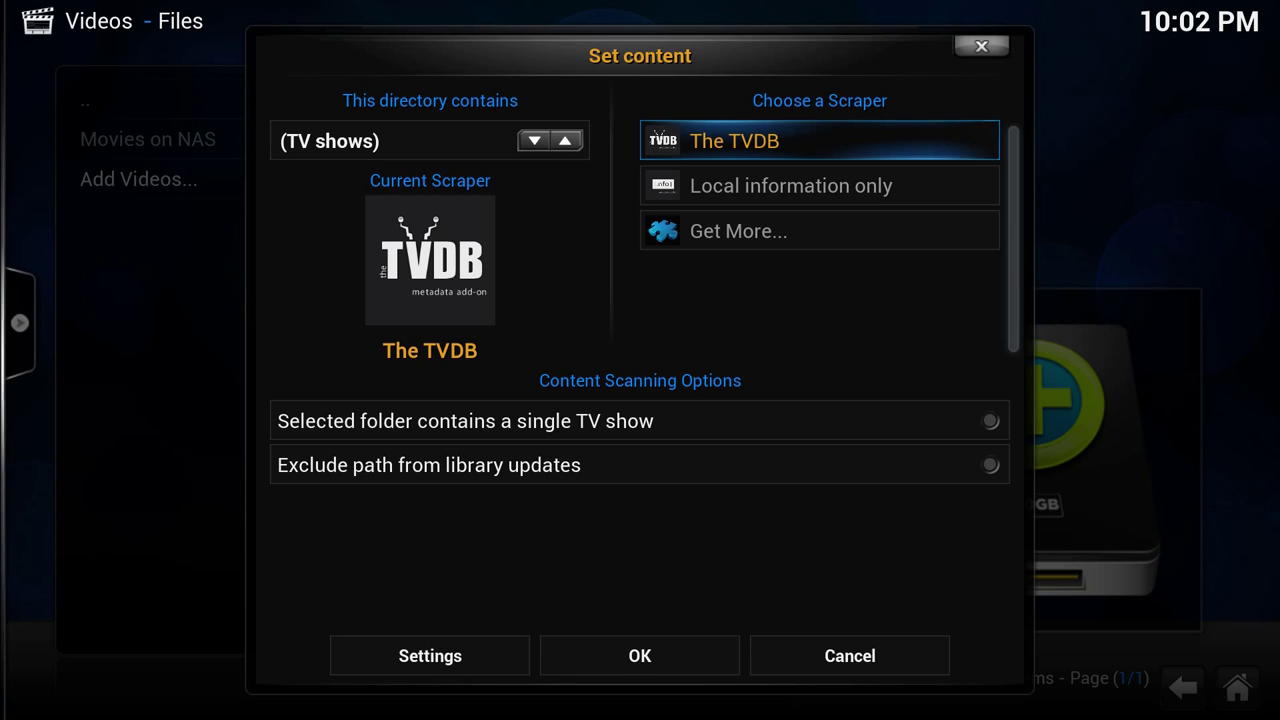
key("Down")
key("Up")
key("Down")
key("Down")
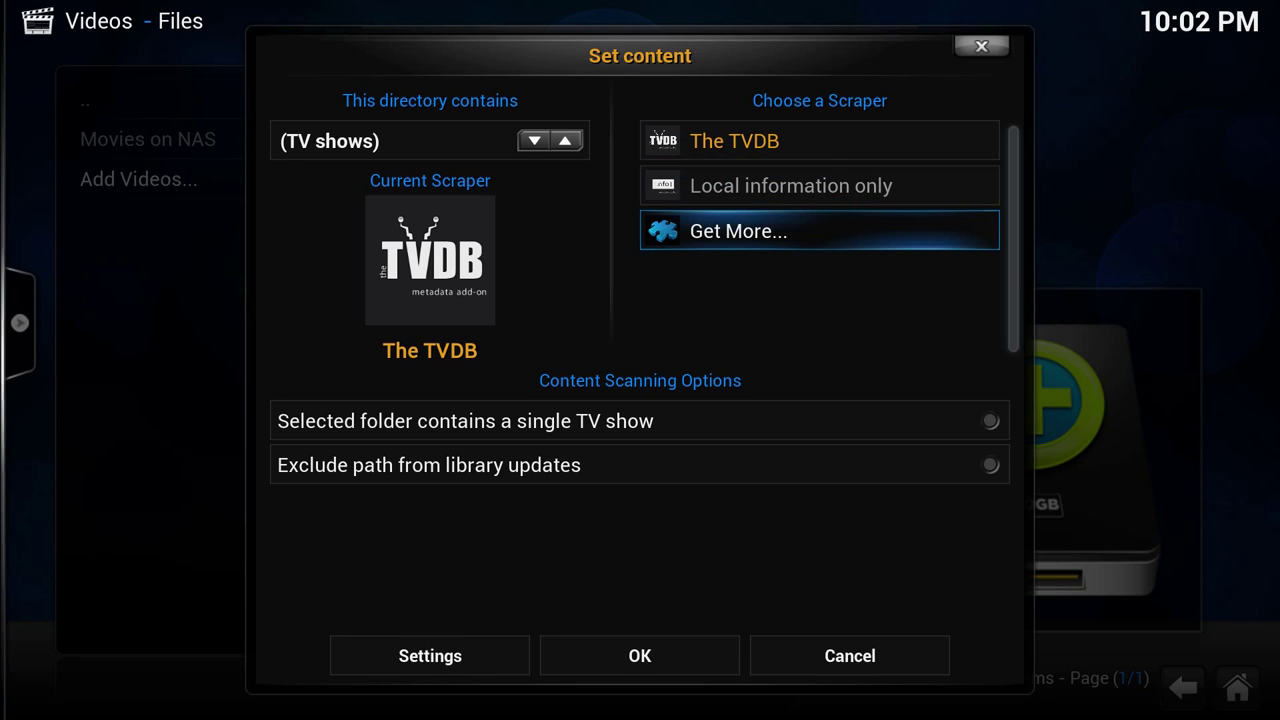
Step: Open the settings of The TVDB scraper
key("Down")
key("Down")
key("Down")
key("Down")
key("Left")
key("Down")
key("Down")
key("Down")
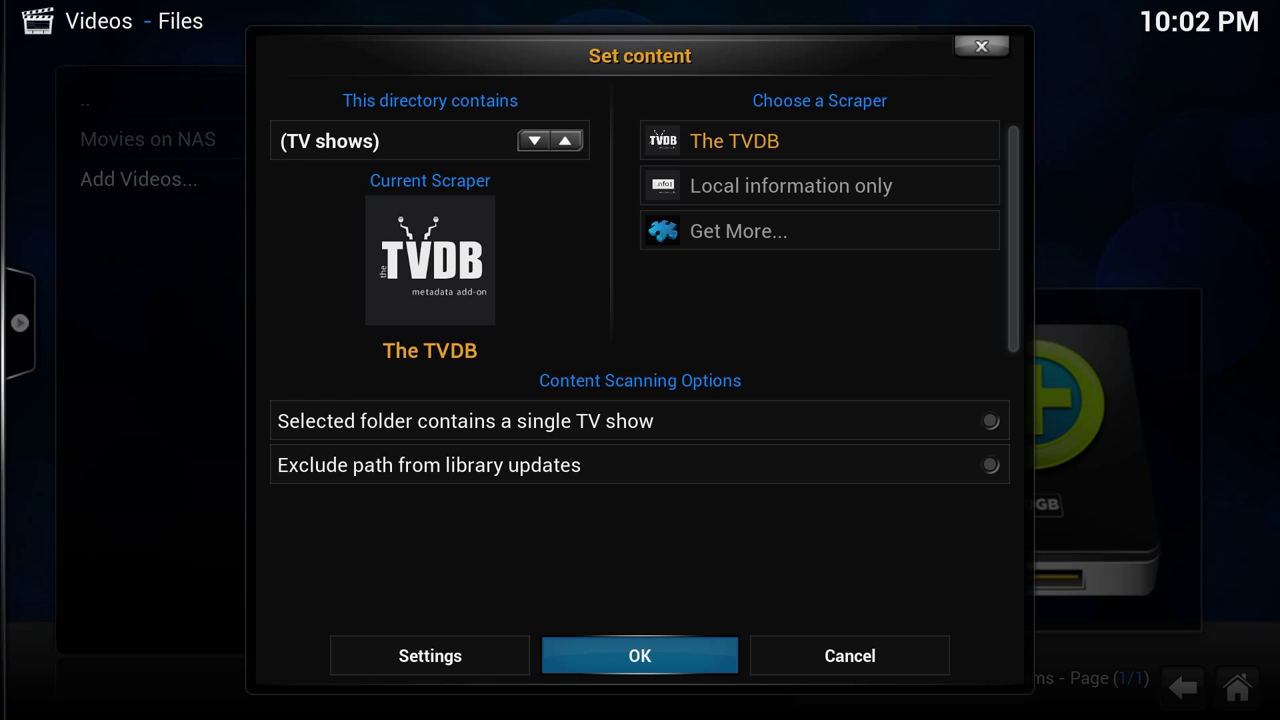
key("Left")
key("Return")
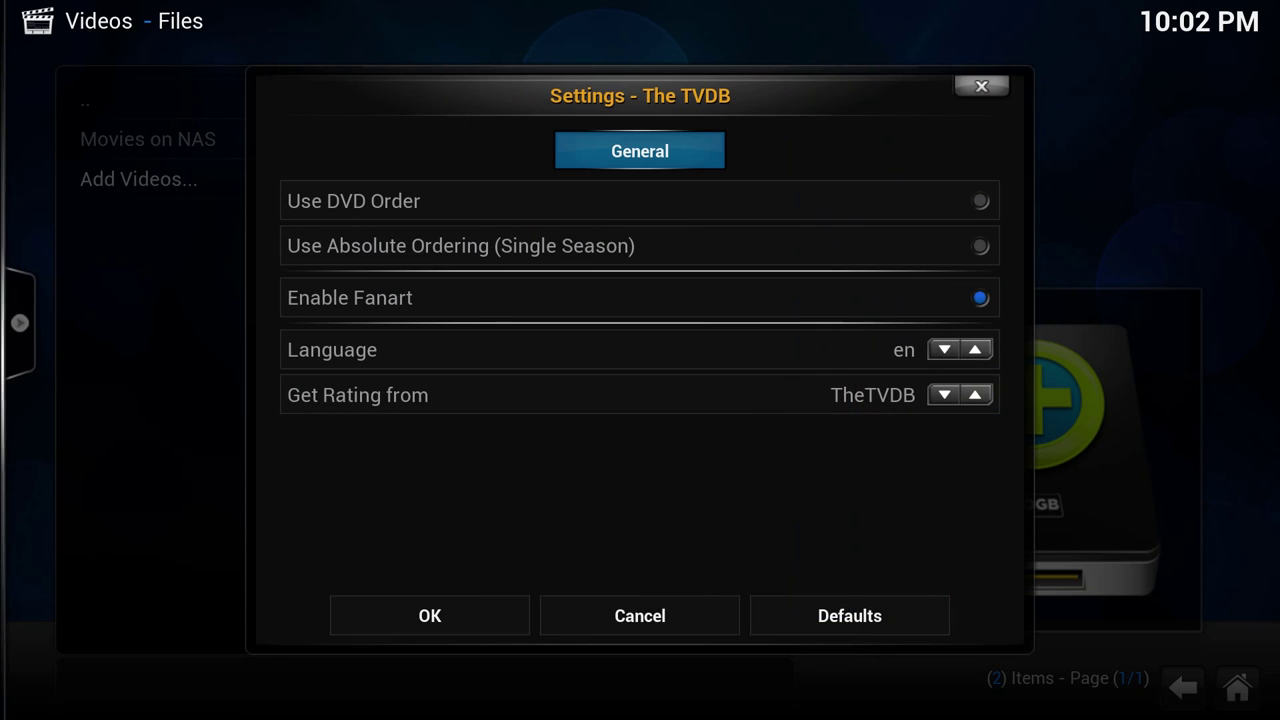
Step: Look over the ordering, fanart, language and rating options of The TVDB and accept them
key("Down")
key("Down")
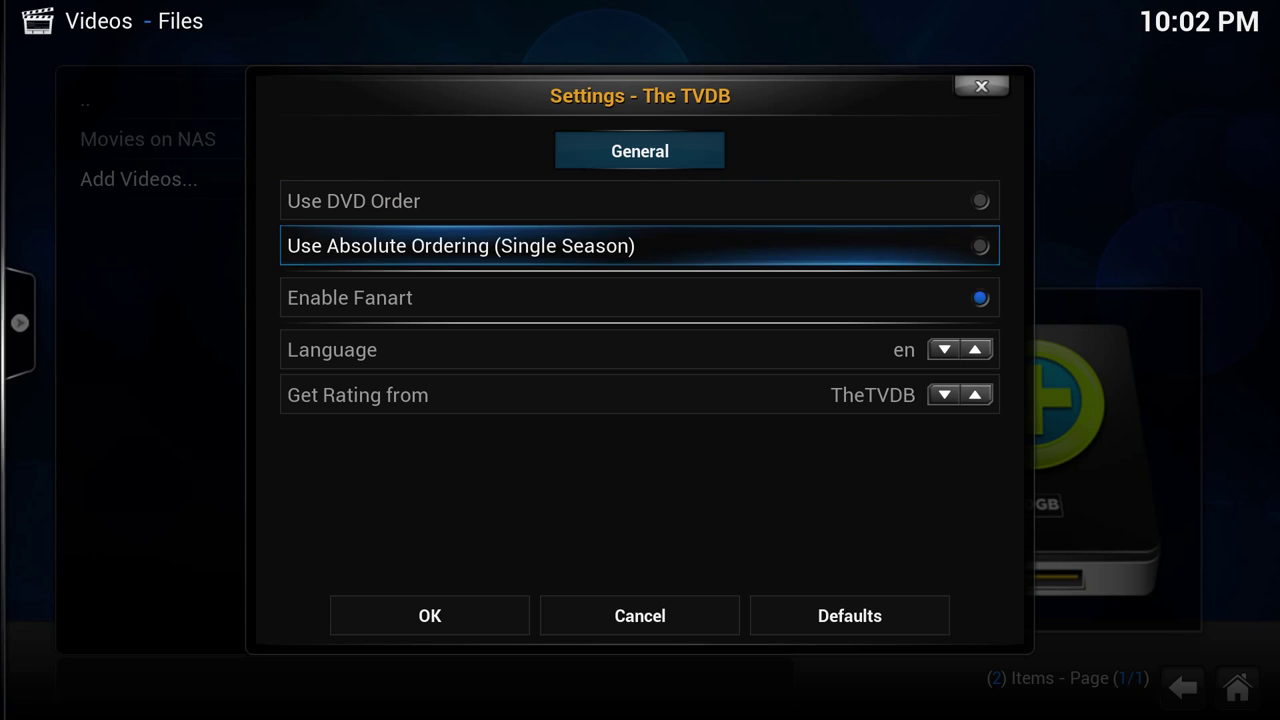
key("Down")
key("Down")
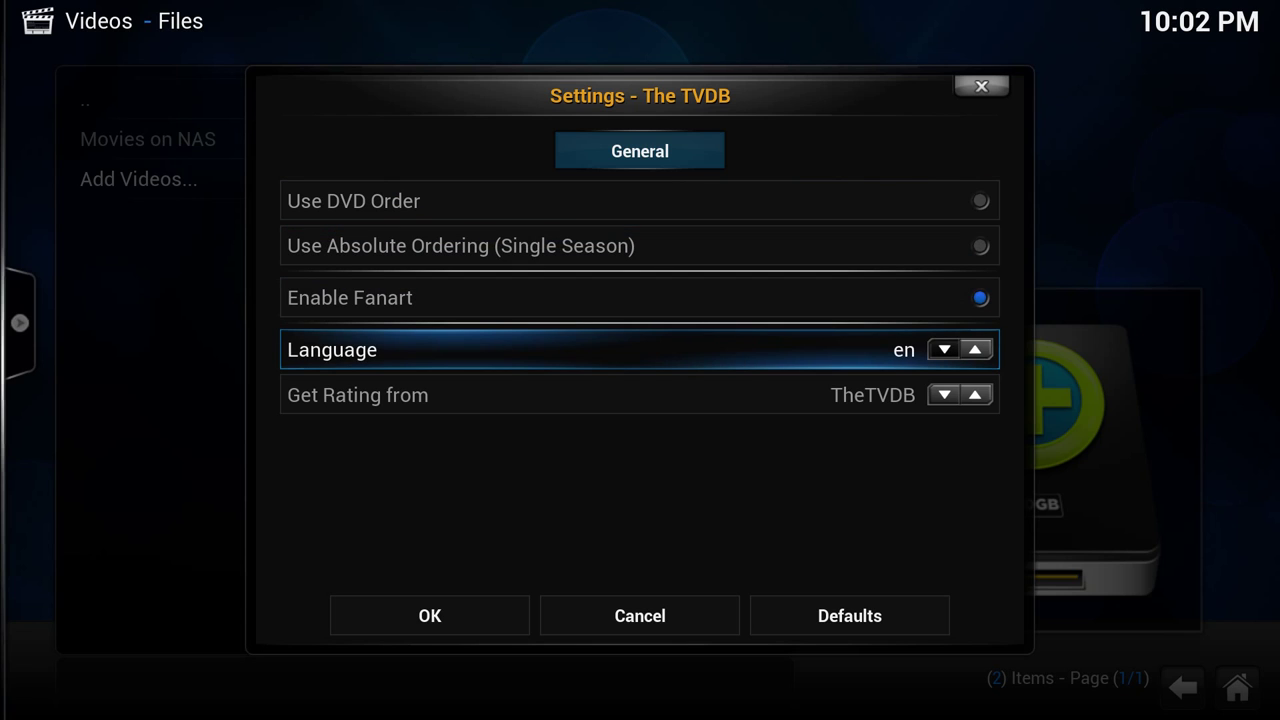
key("Down")
key("Down")
key("Up")
key("Up")
key("Down")
key("Down")
key("Return")
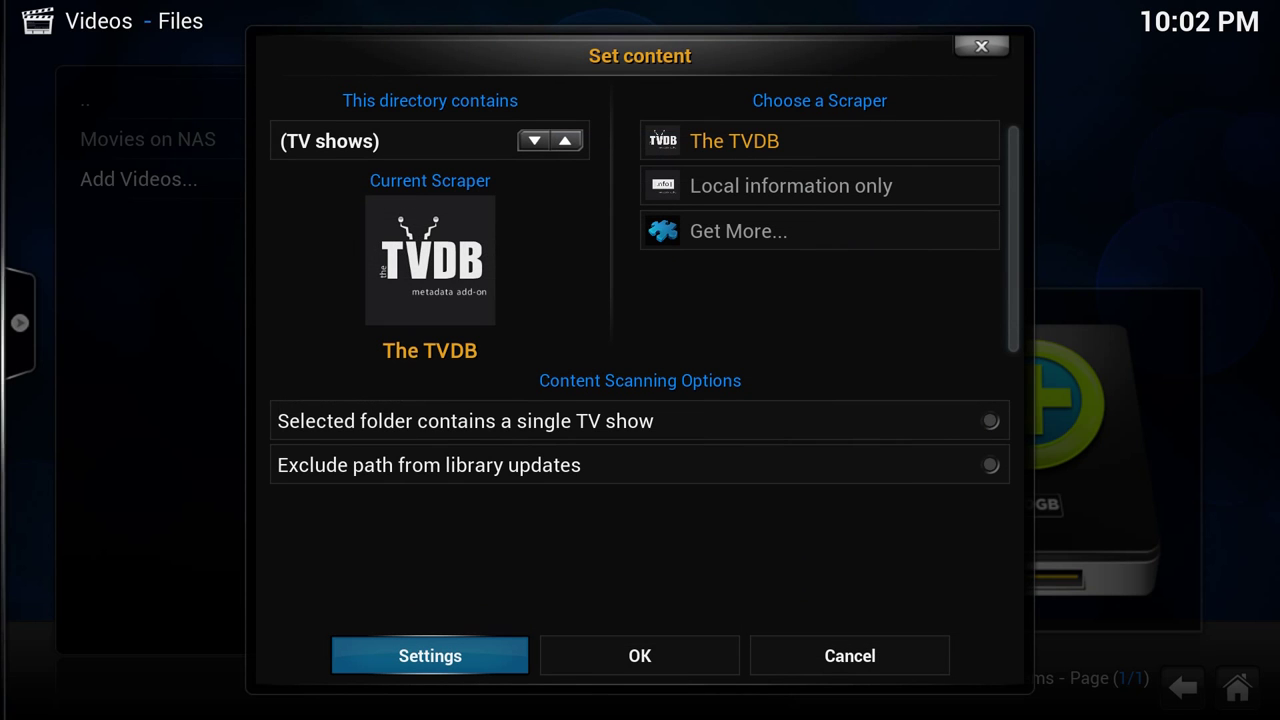
Step: Accept the TV show content settings, refresh info for all items within the path and return to Movies on the home screen
key("Right")
key("Return")
key("Left")
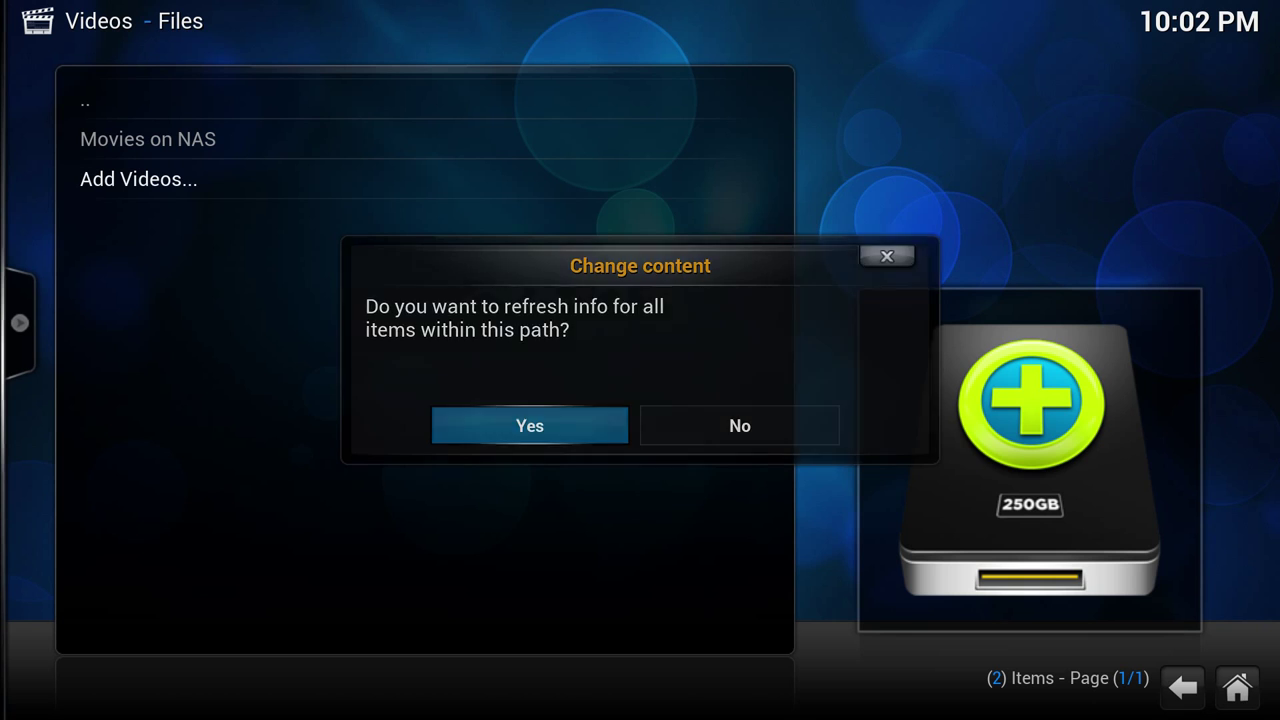
key("Return")
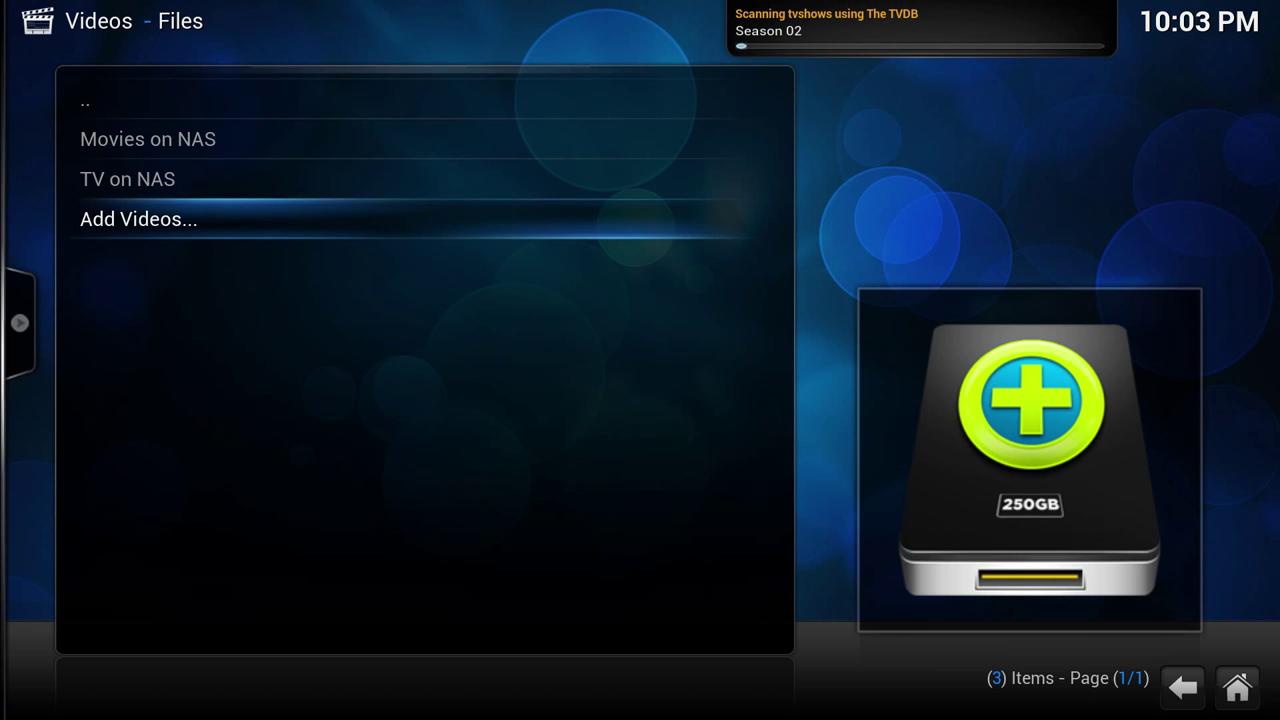
key("Escape")
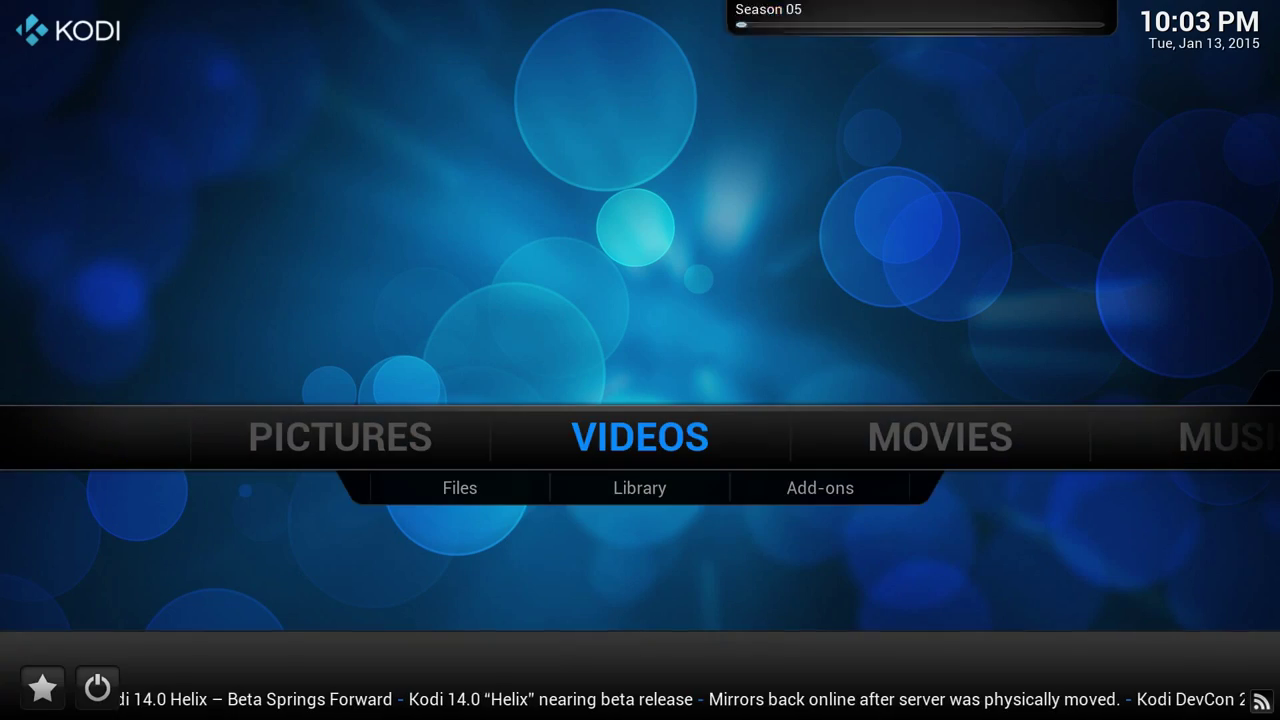
key("Right")
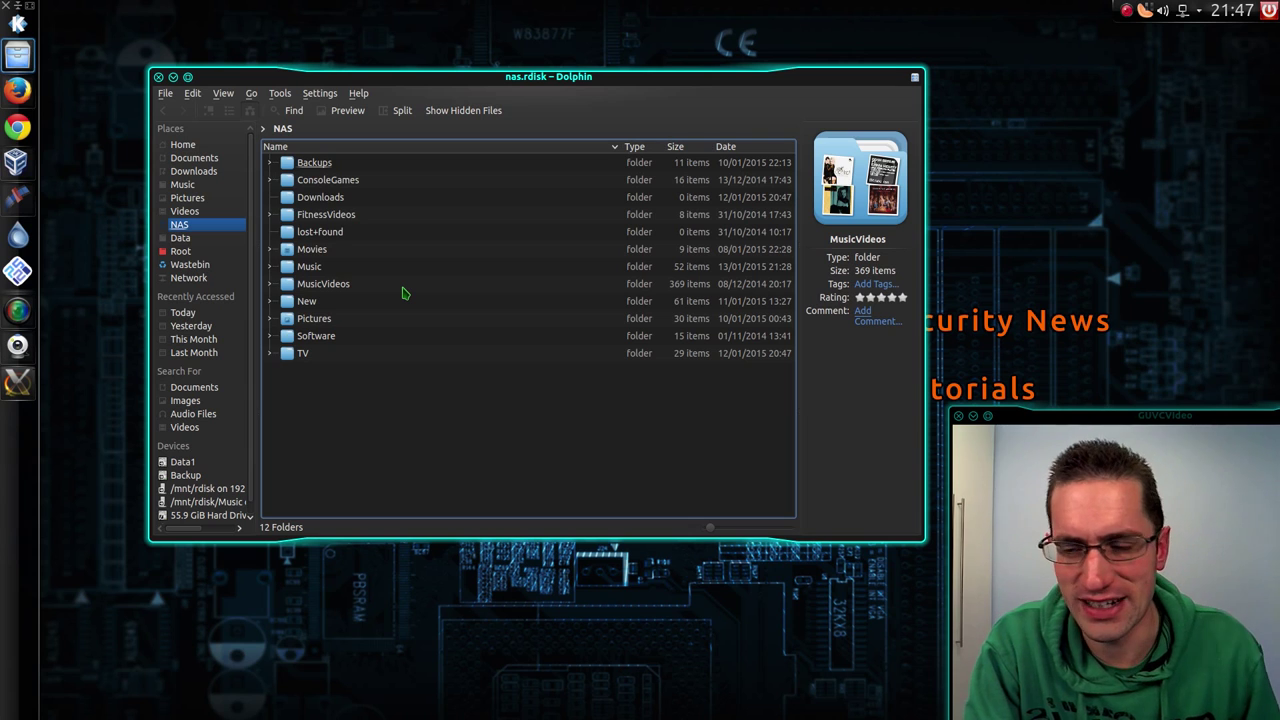
Step: Switch to Dolphin and examine how the film files in the NAS folder Movies/1990 - 1999 are named
left_click(325, 250)
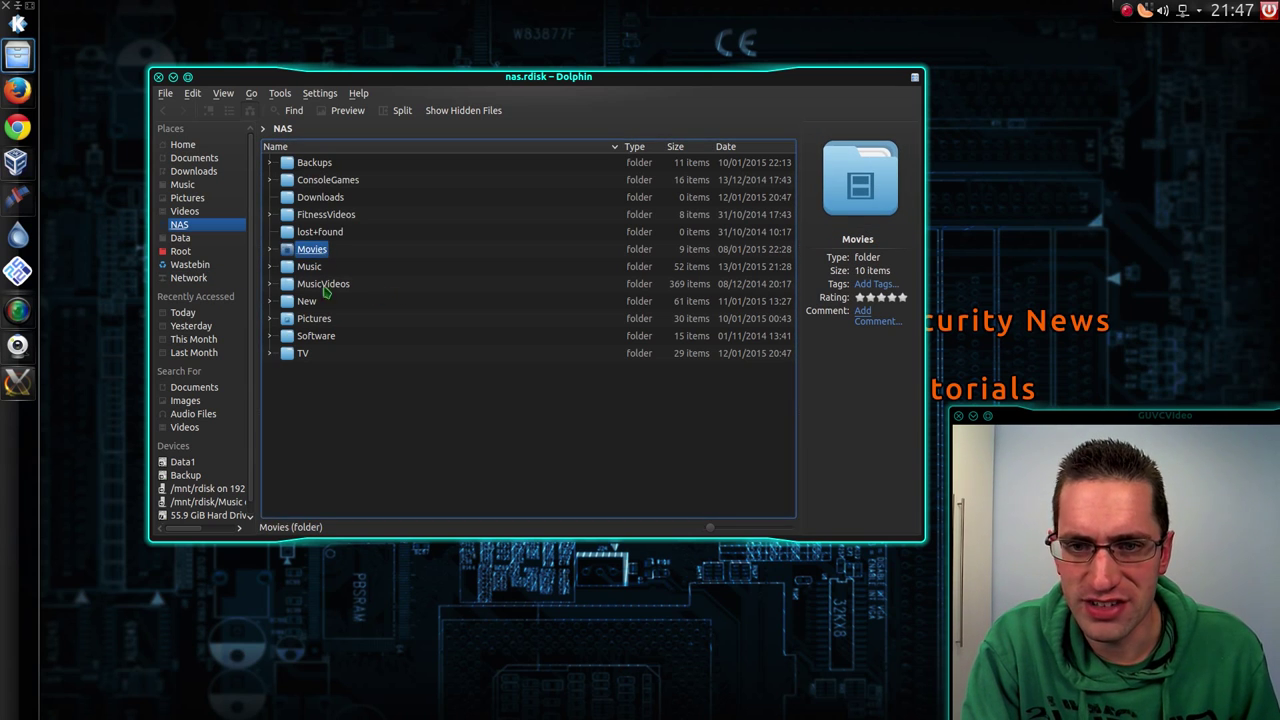
left_click(305, 353)
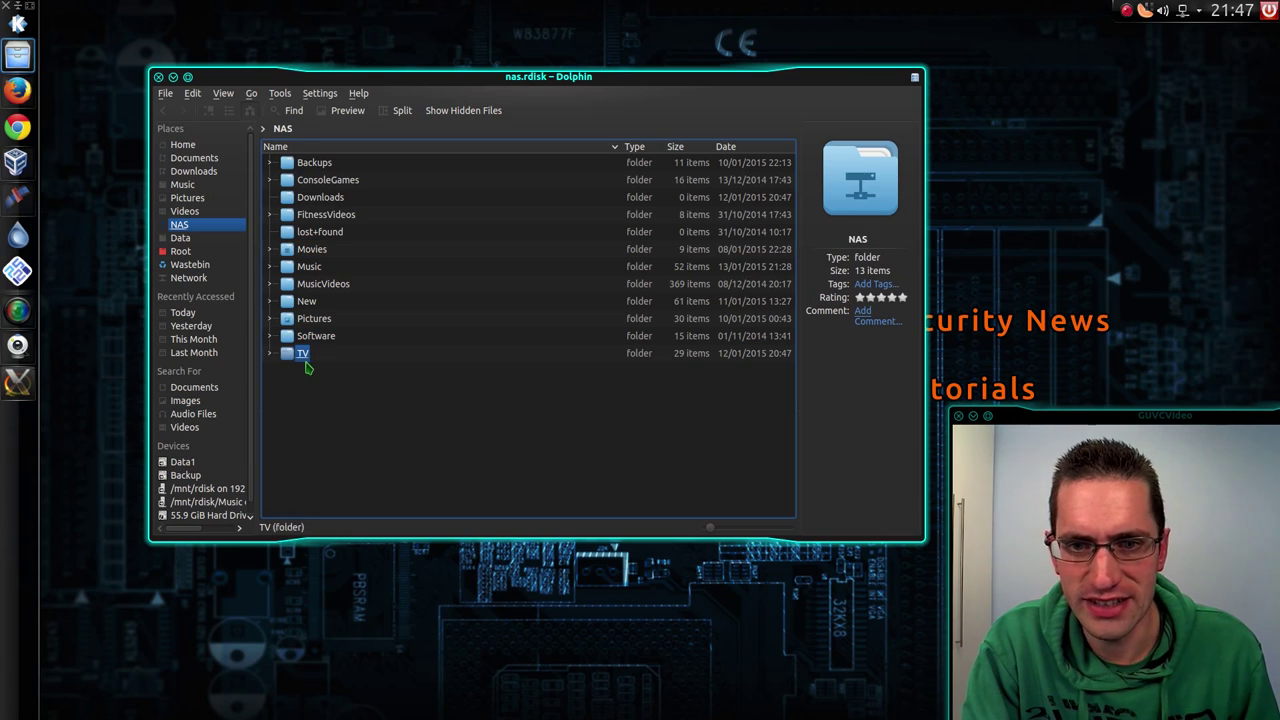
left_click(312, 250)
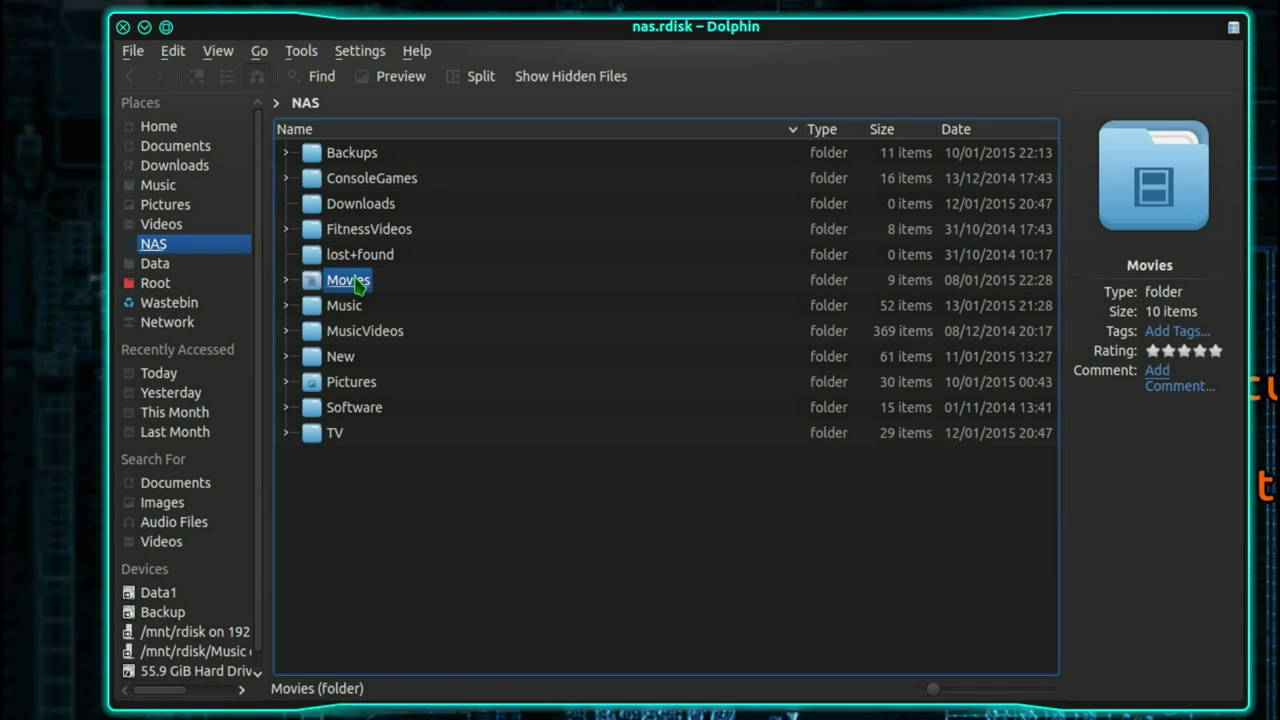
double_click(358, 282)
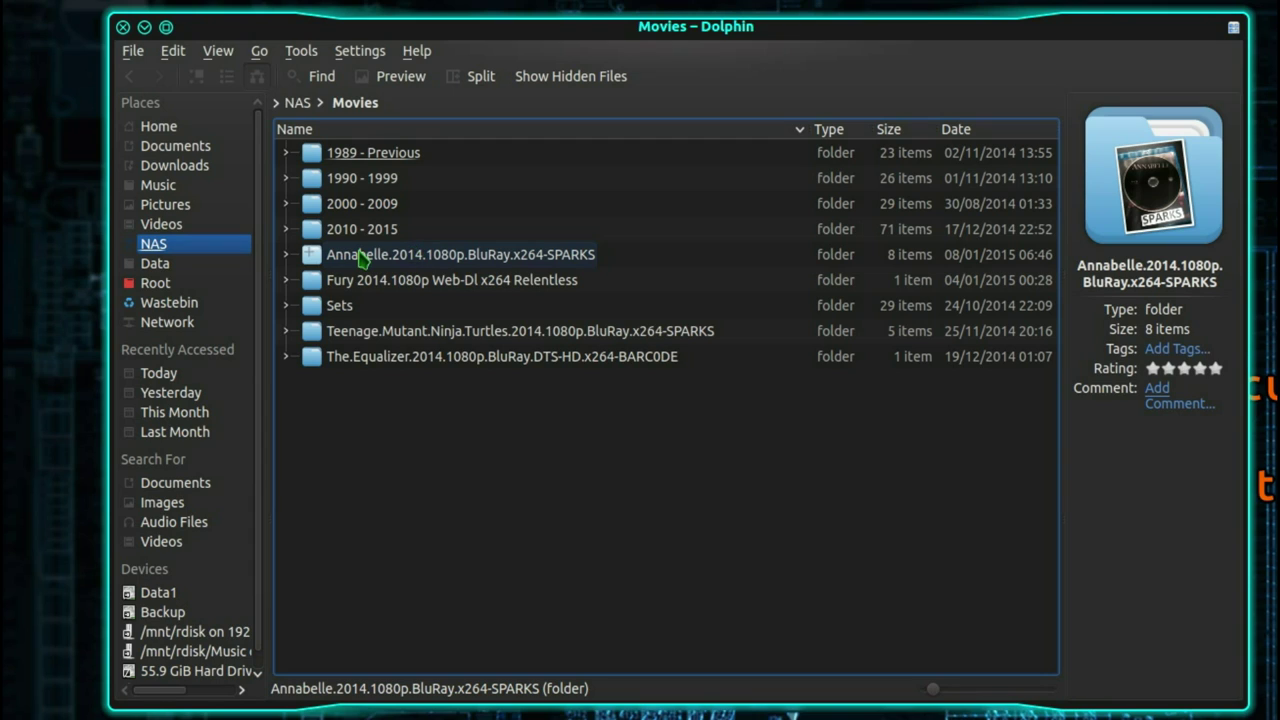
left_click(371, 177)
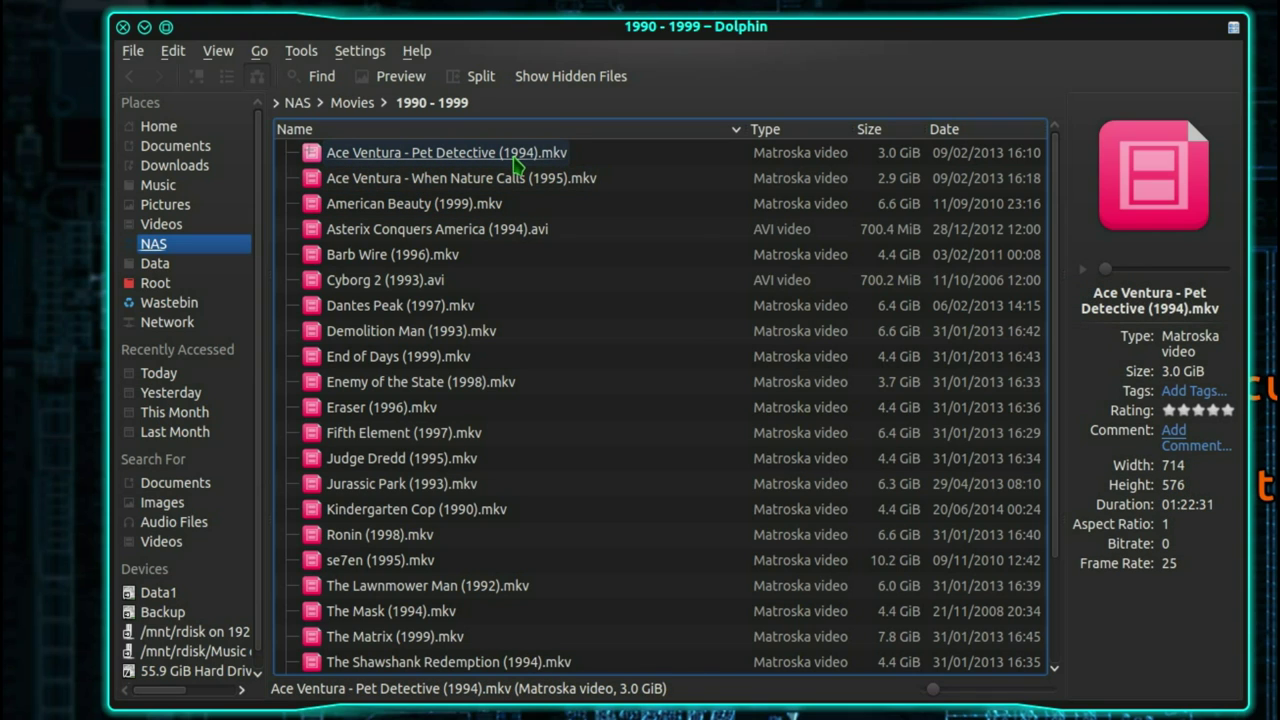
scroll(512, 250, "down", 2)
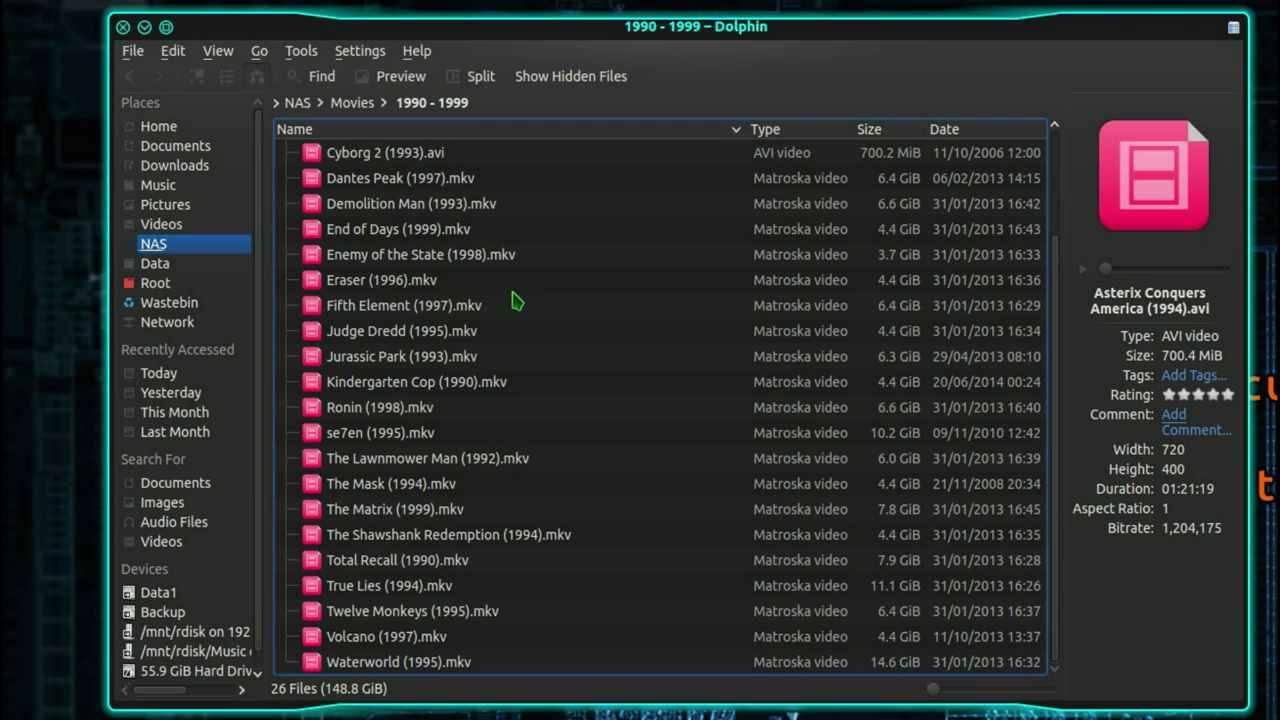
key("BackSpace")
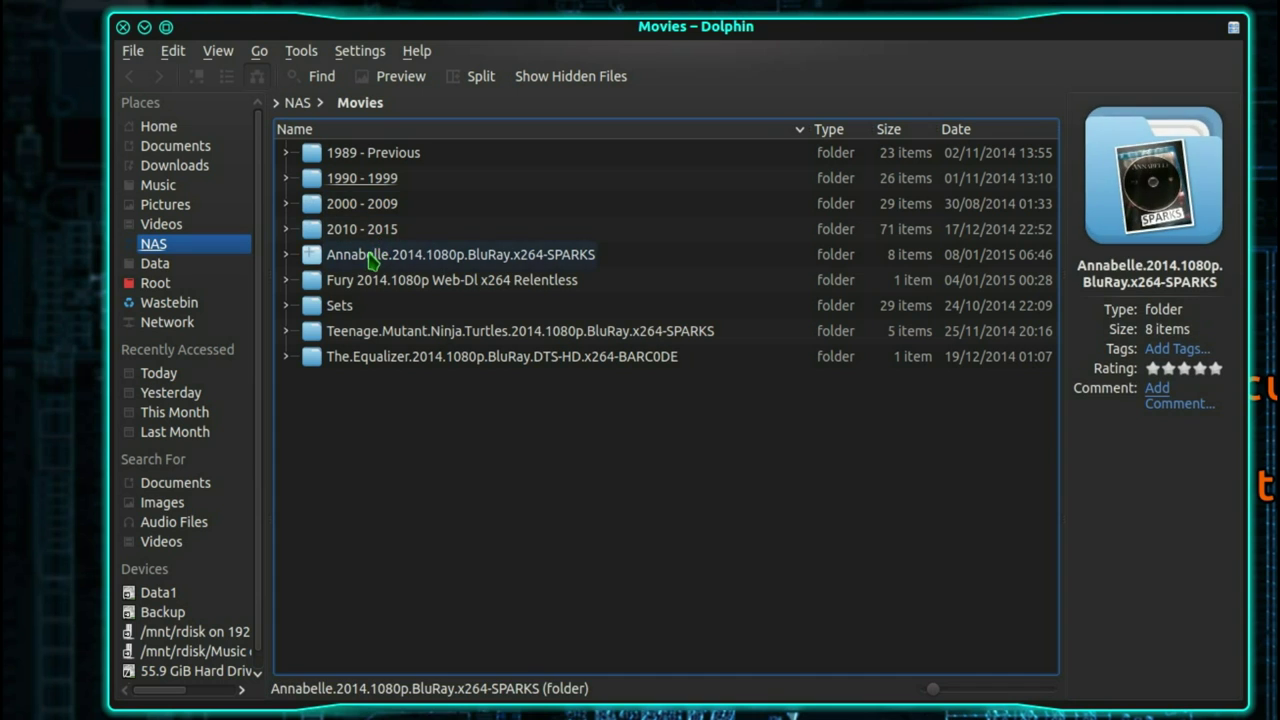
Step: Open the NFO file in the Annabelle movie folder, examine its IMDb link and close the file
left_click(374, 256)
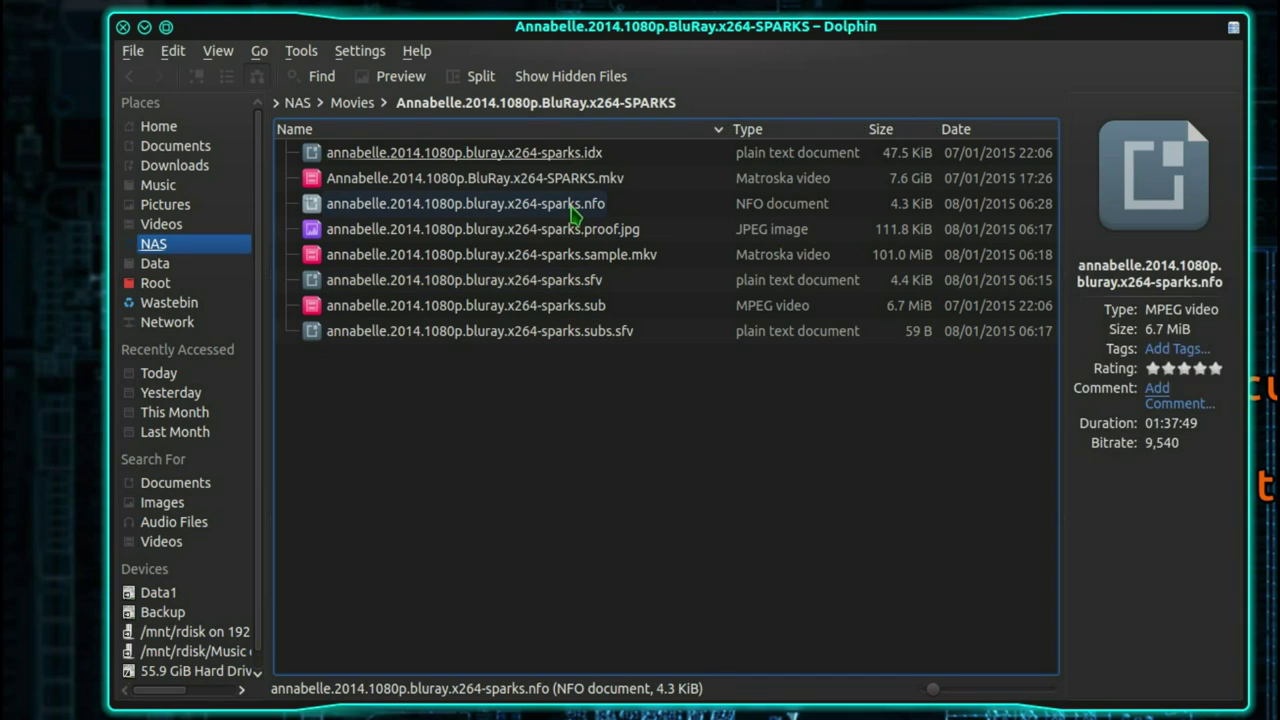
double_click(577, 210)
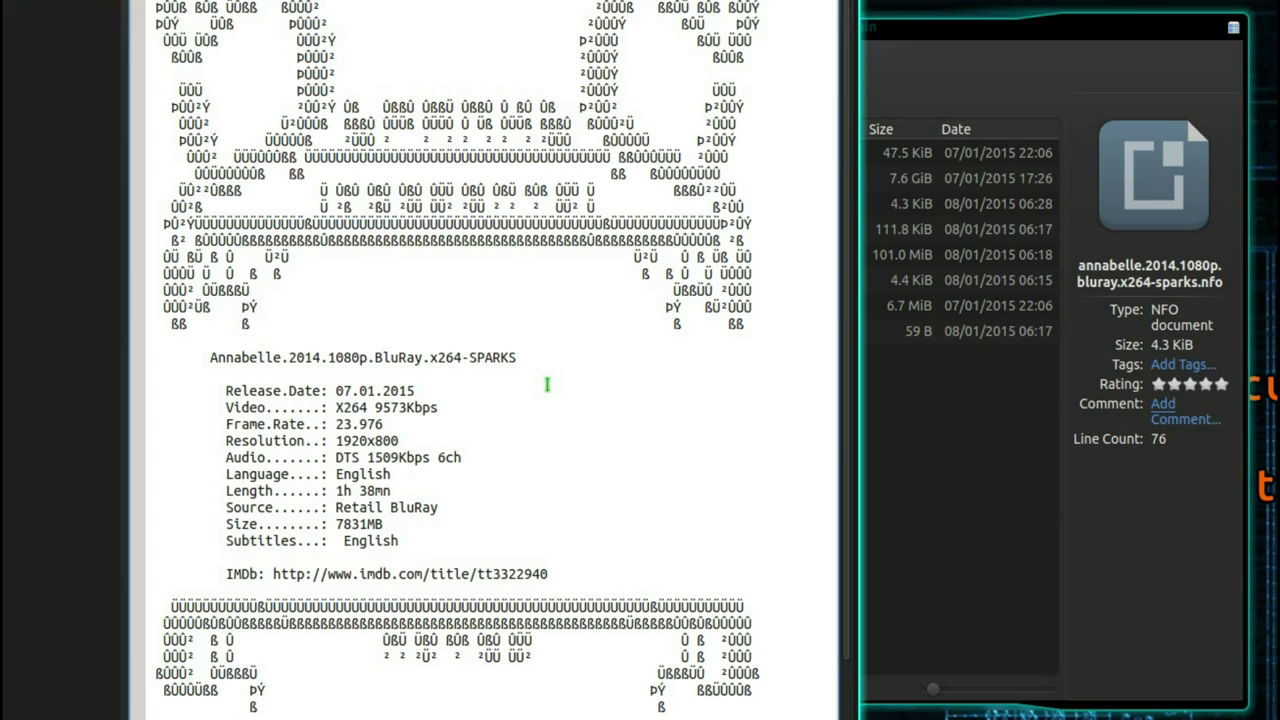
scroll(543, 380, "down", 1)
scroll(525, 390, "down", 1)
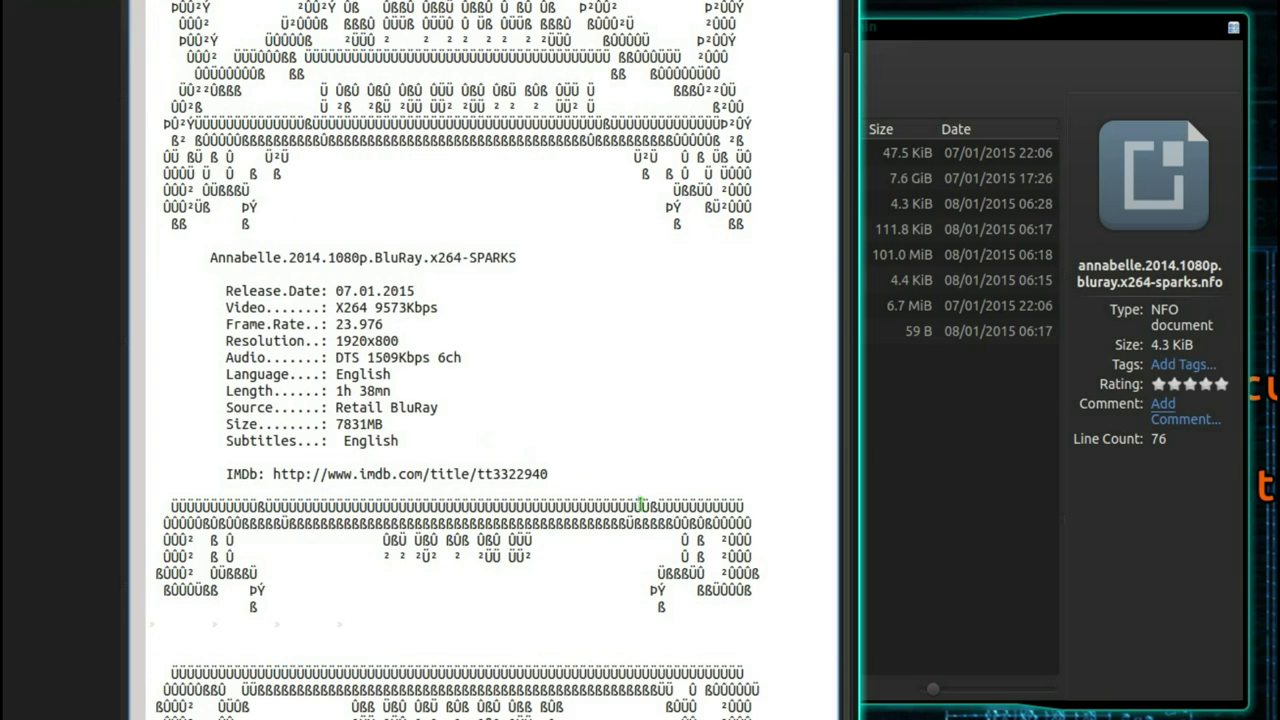
left_click_drag(577, 473, 240, 473)
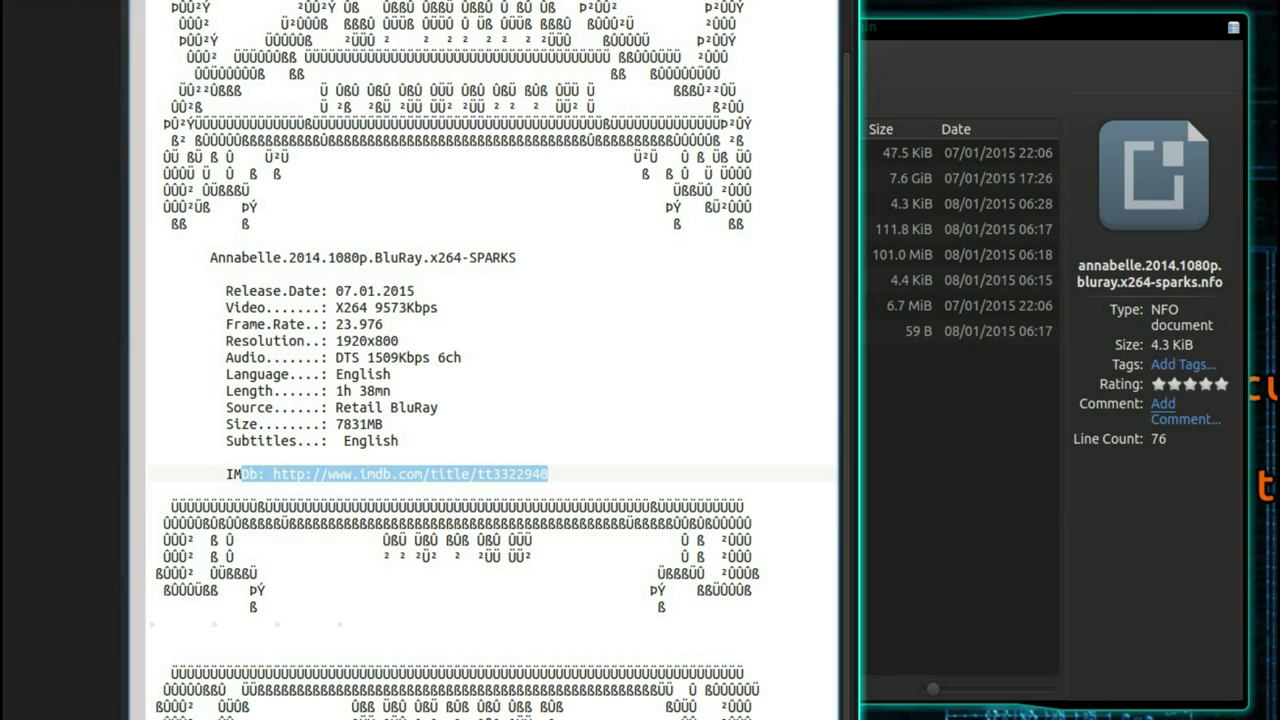
key("ctrl+q")
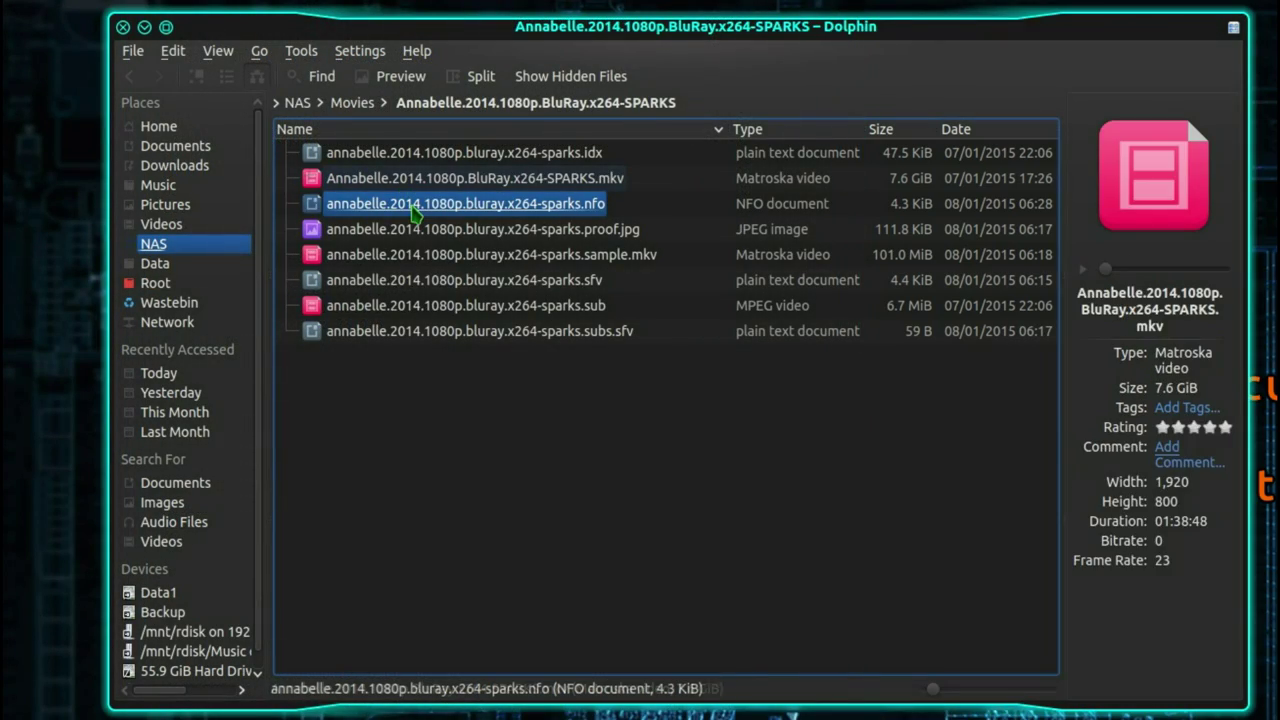
Step: Examine the film file names in the 2010 - 2015 folder and return to the NAS root folder
key("alt+Left")
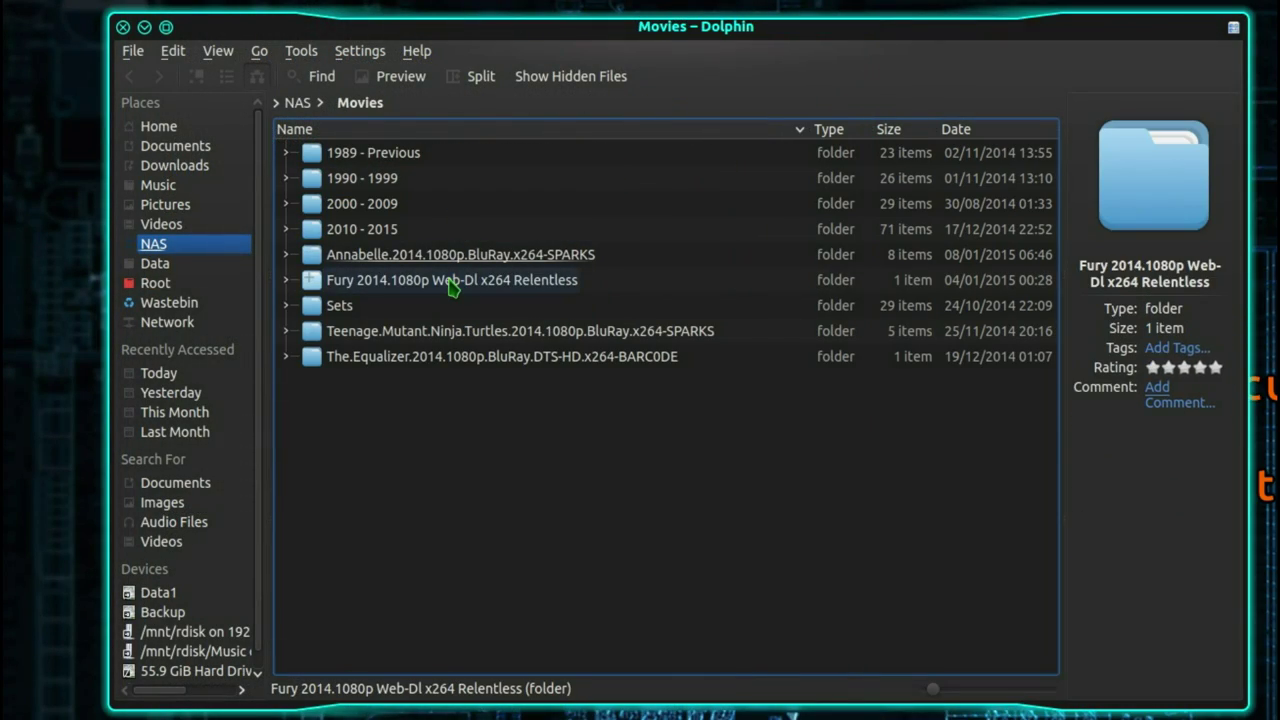
key("alt+Left")
left_click(428, 152)
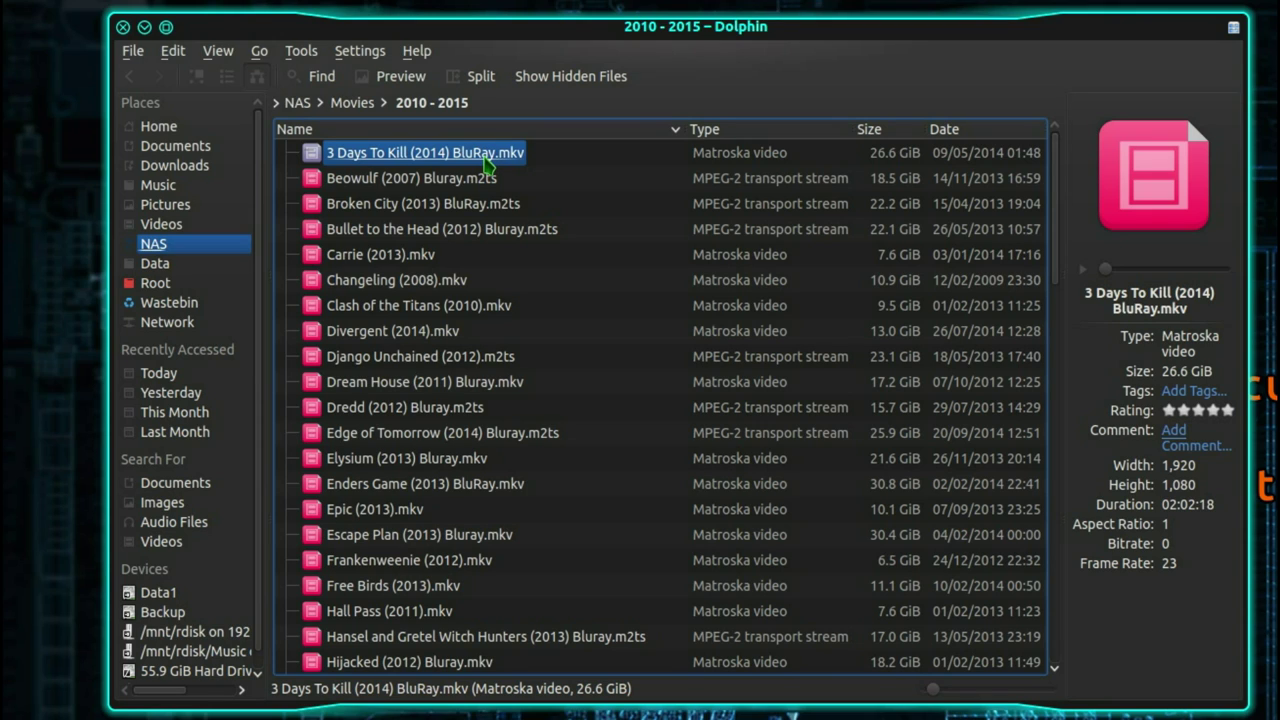
key("BackSpace")
key("BackSpace")
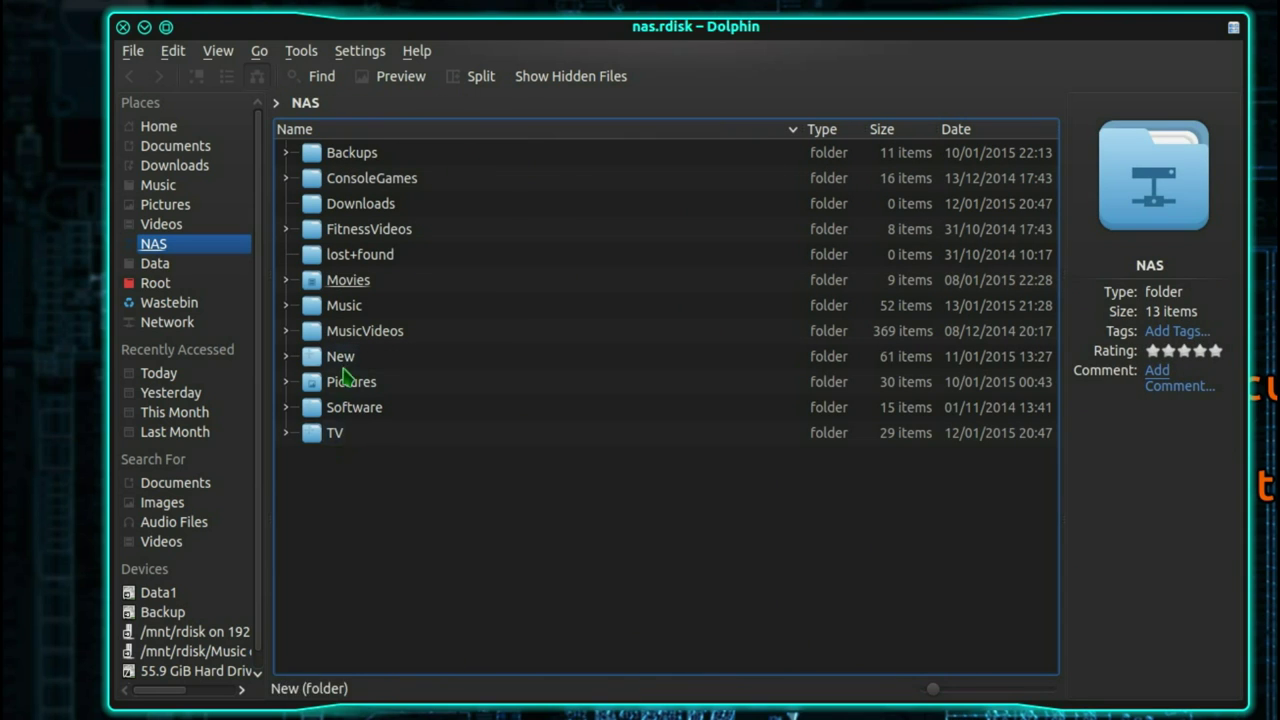
Step: Examine the season folders and episode file names of Air Crash Investigation - Mayday, Season 01, in the TV folder
left_click(333, 437)
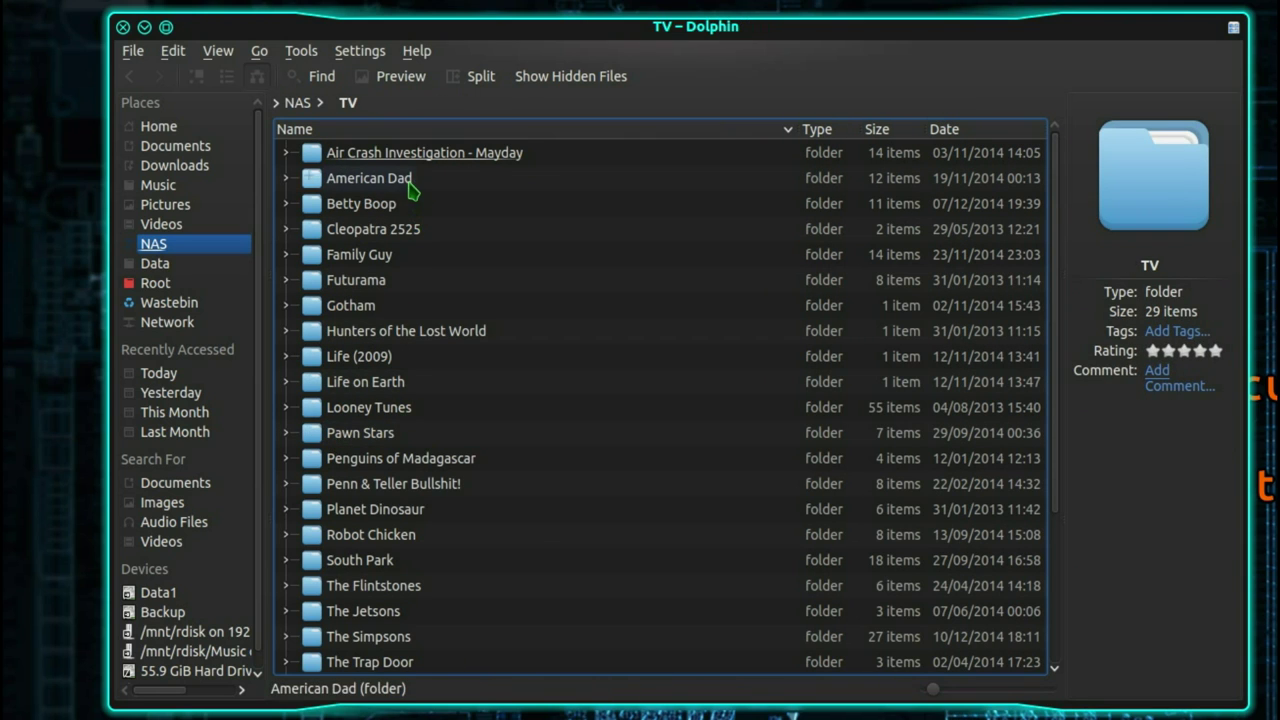
left_click(375, 155)
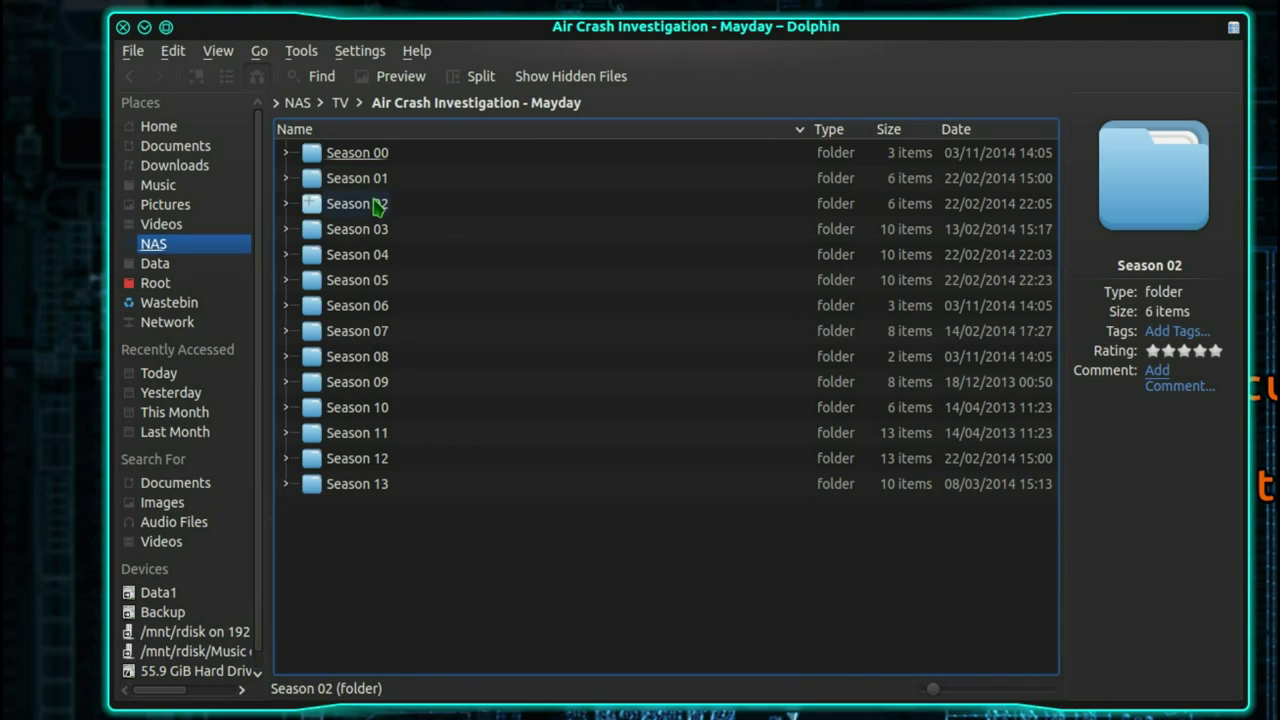
left_click(358, 190)
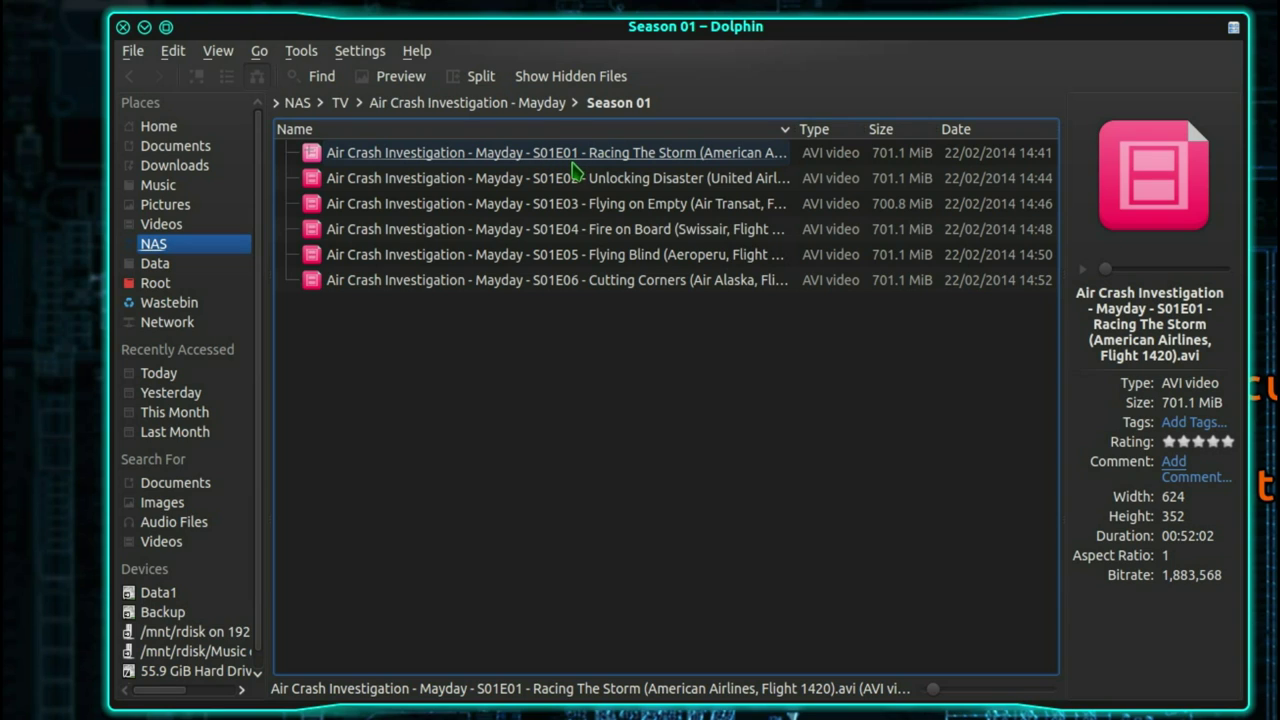
left_click(658, 160)
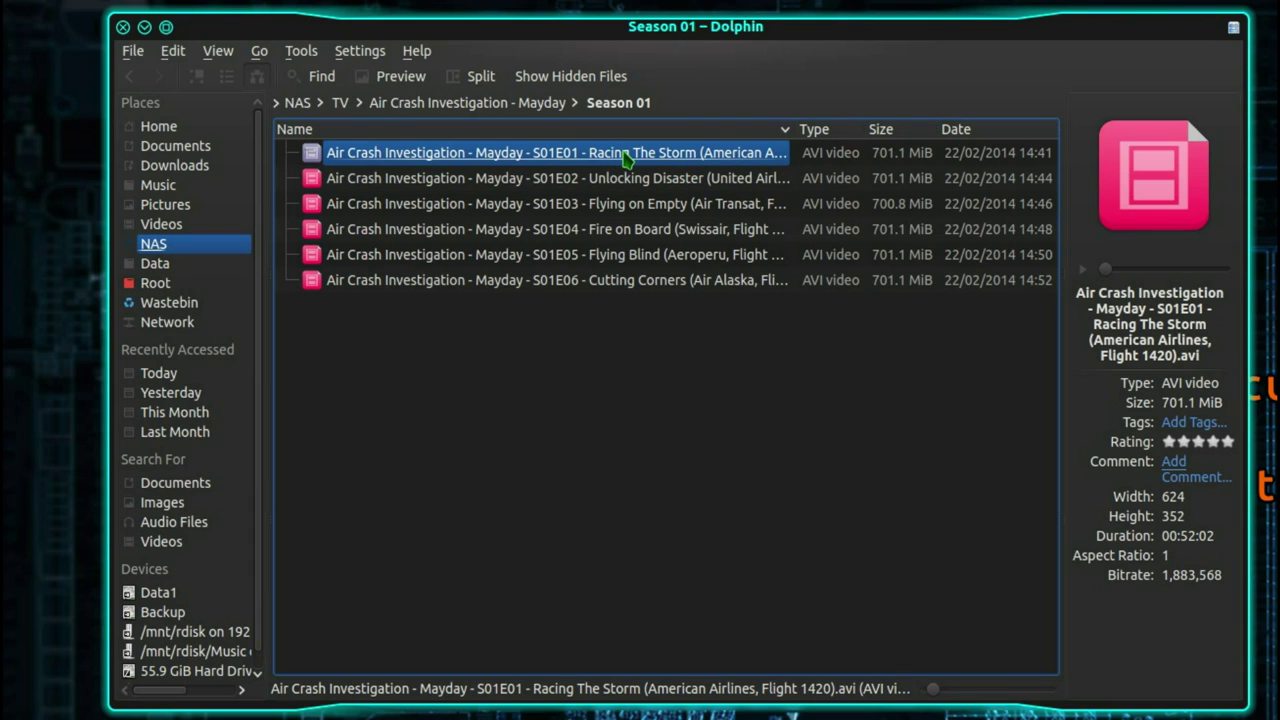
key("BackSpace")
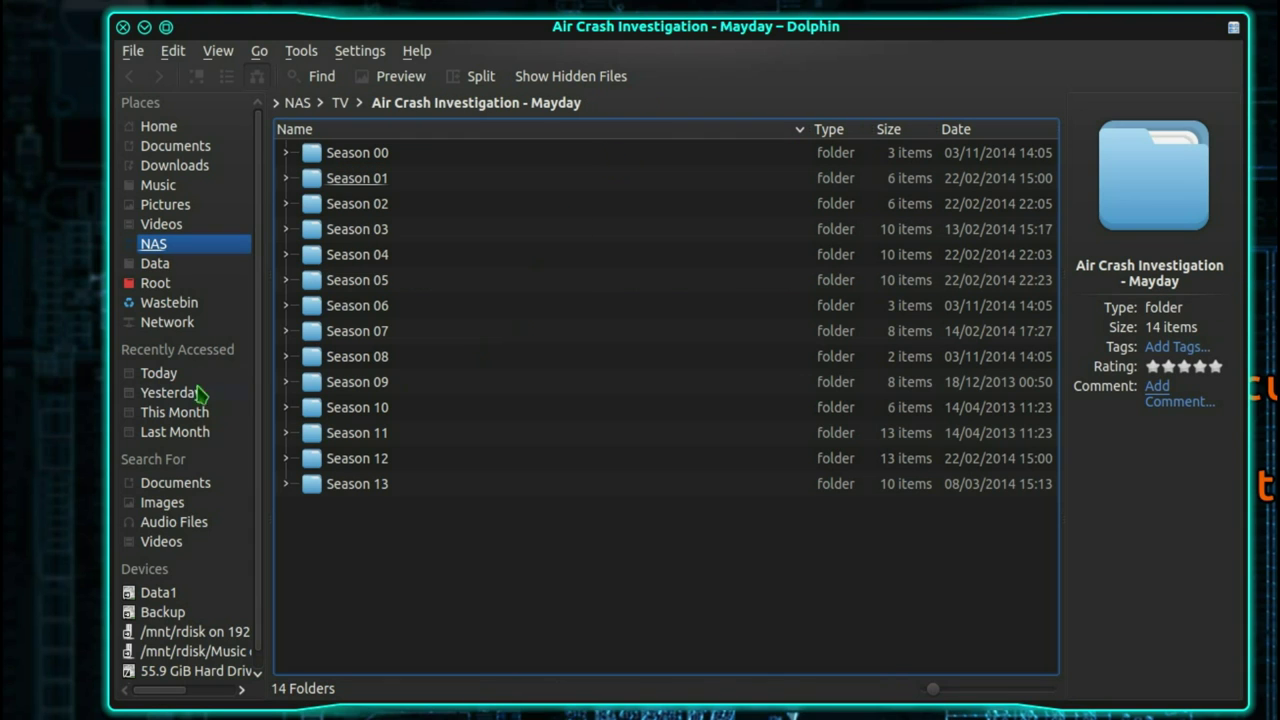
left_click(248, 243)
left_click(325, 303)
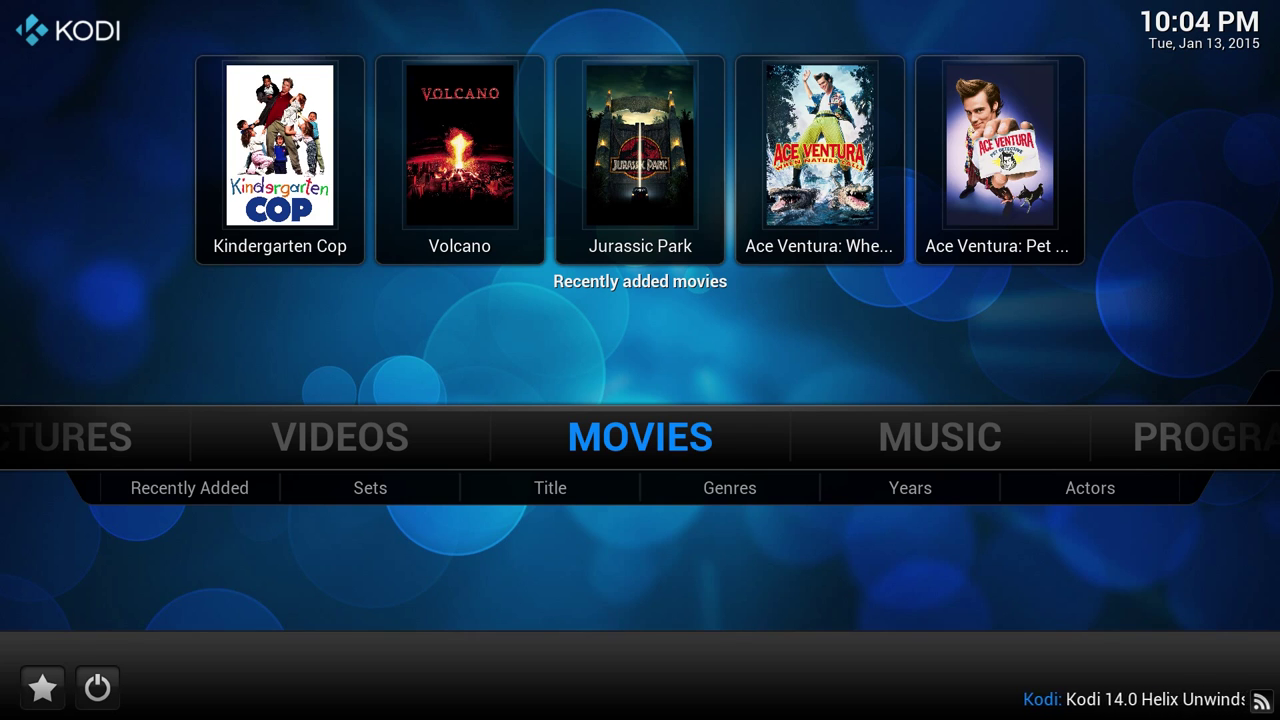
Step: Switch back to Kodi, look through the Season 00 folder of the TV on NAS source and return to the source list
key("Left")
key("Down")
key("Return")
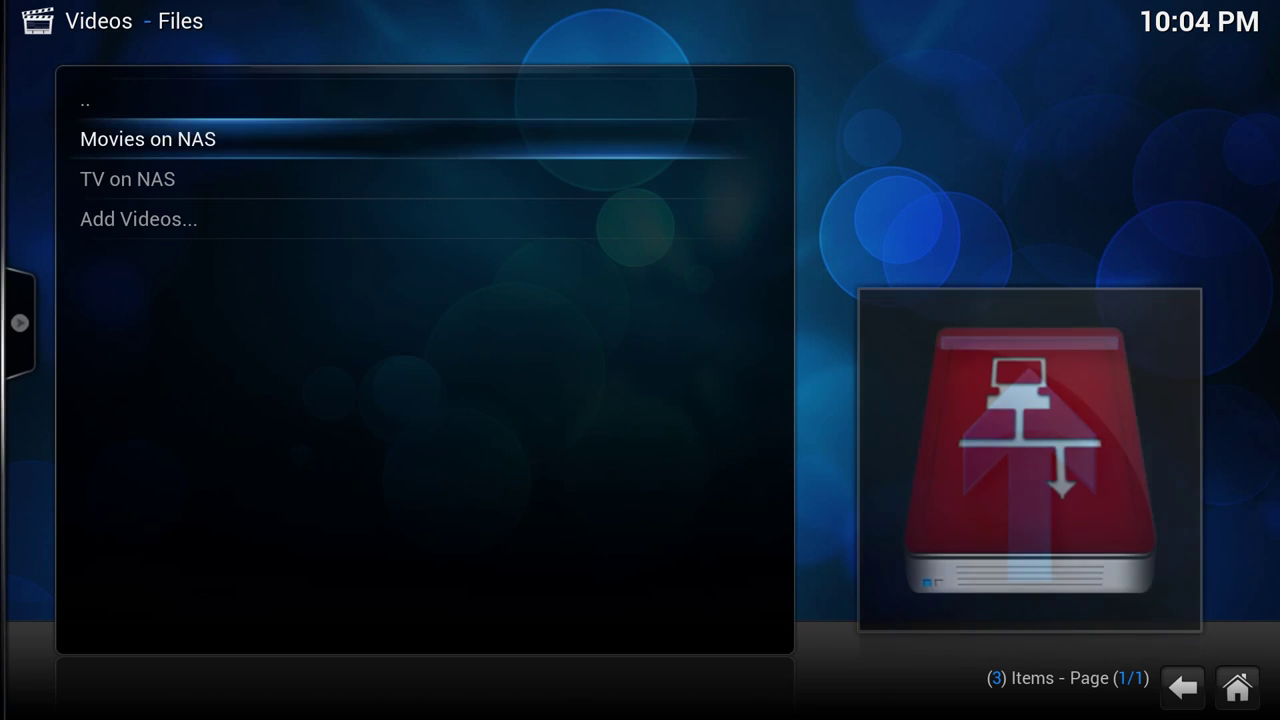
key("Down")
key("Return")
key("Down")
key("Return")
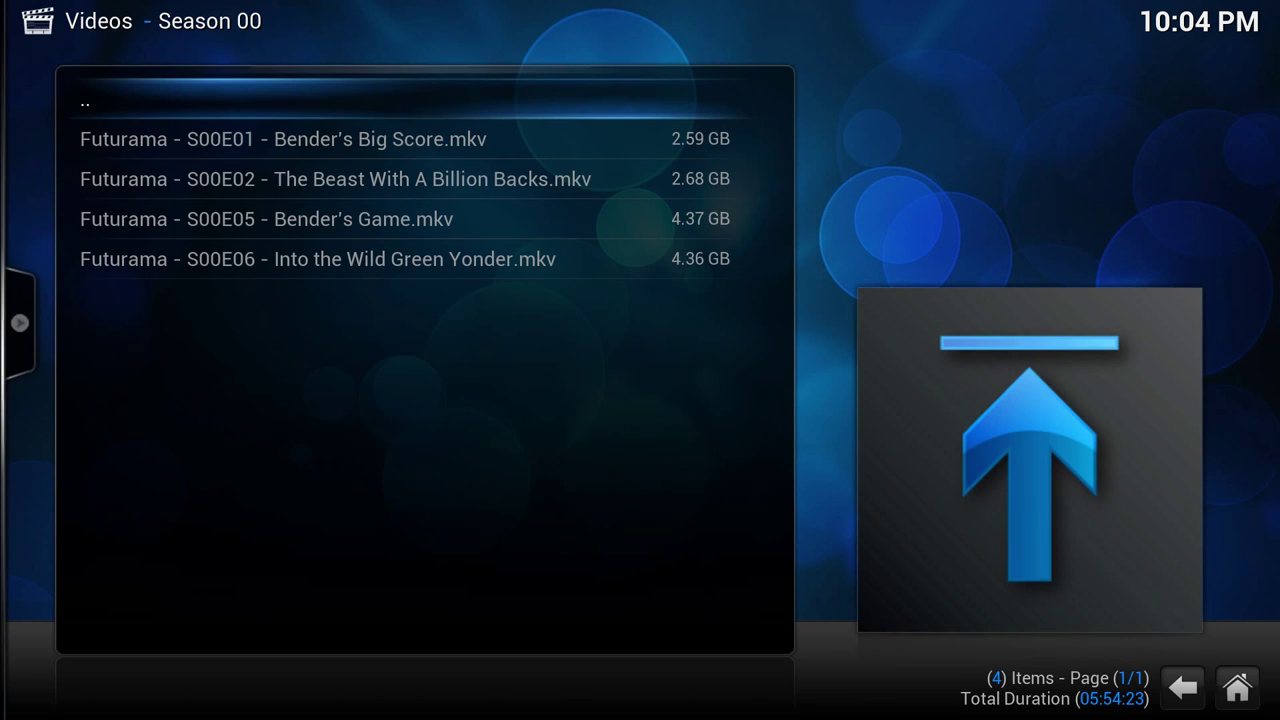
key("BackSpace")
key("BackSpace")
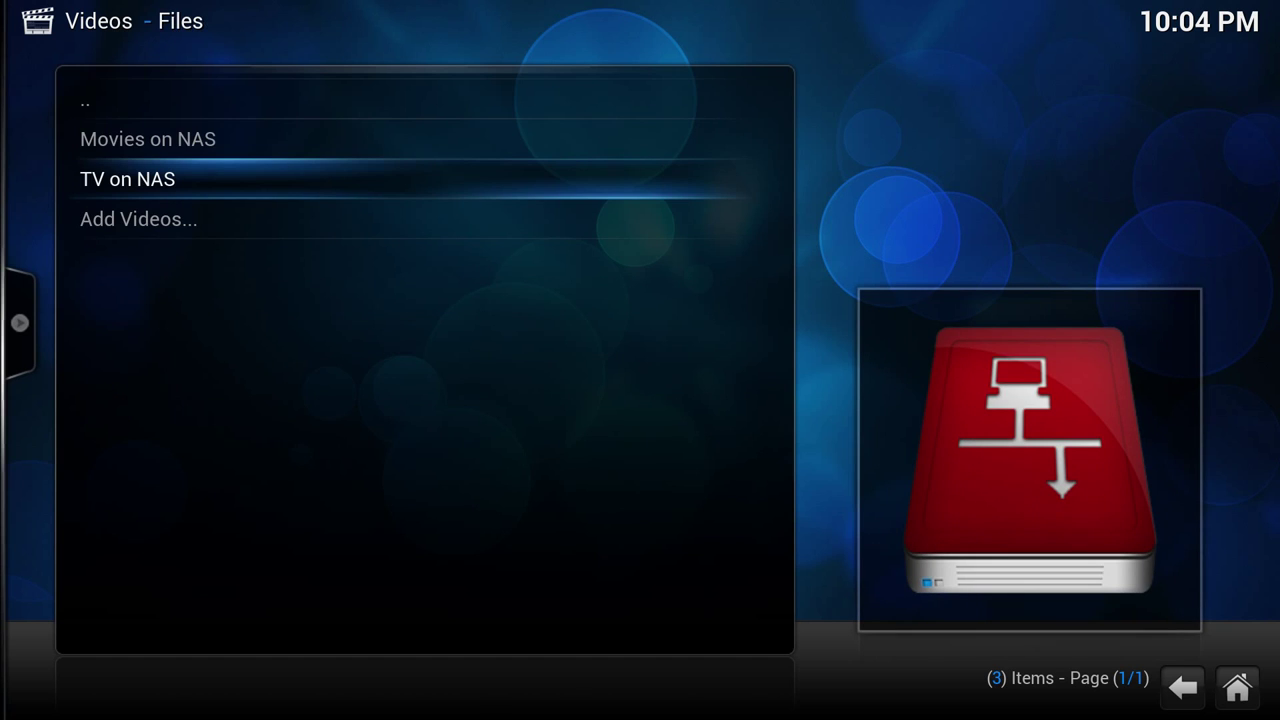
Step: Edit the TV on NAS source and change its path to smb://NAS/TV/
key("c")
key("Down")
key("Down")
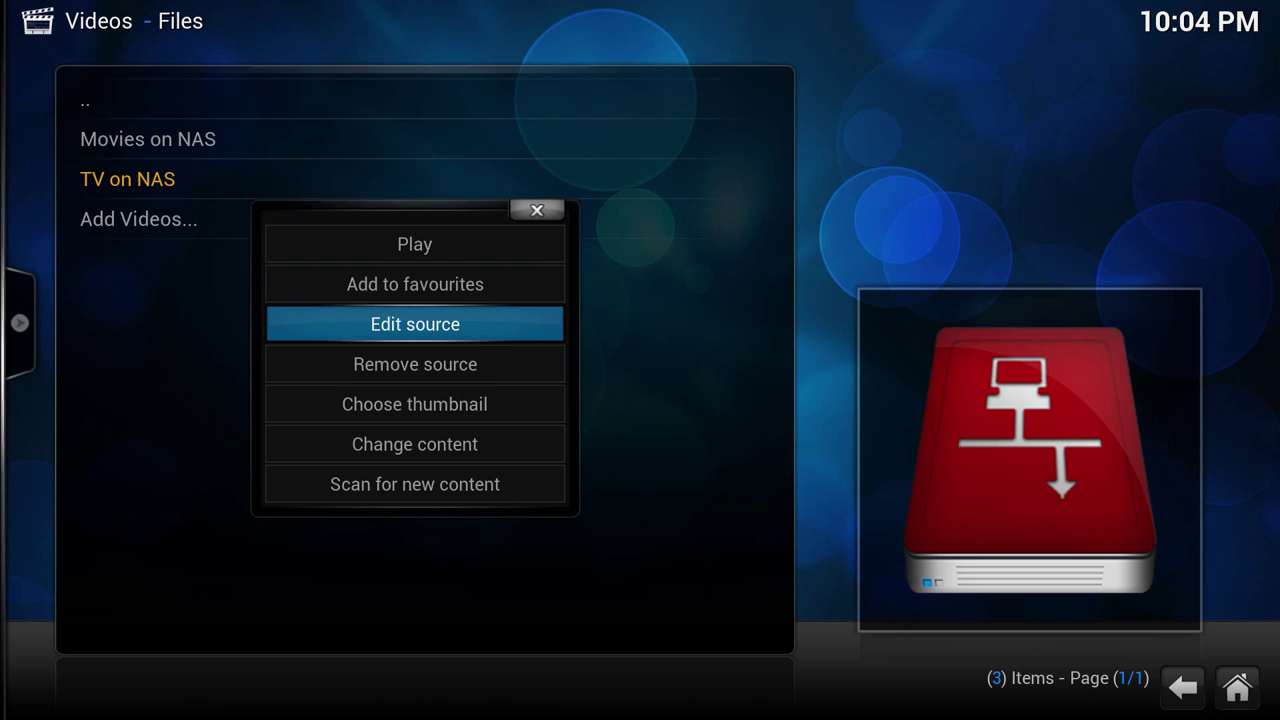
key("Return")
key("Down")
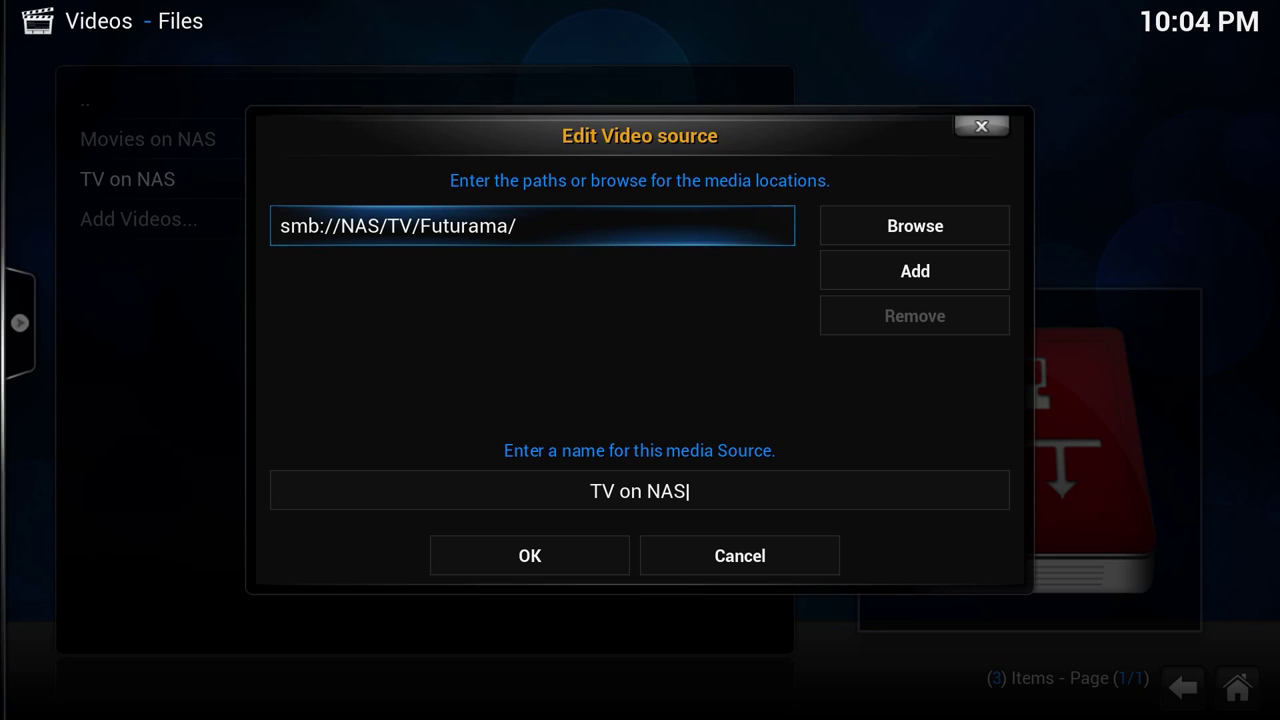
key("Return")
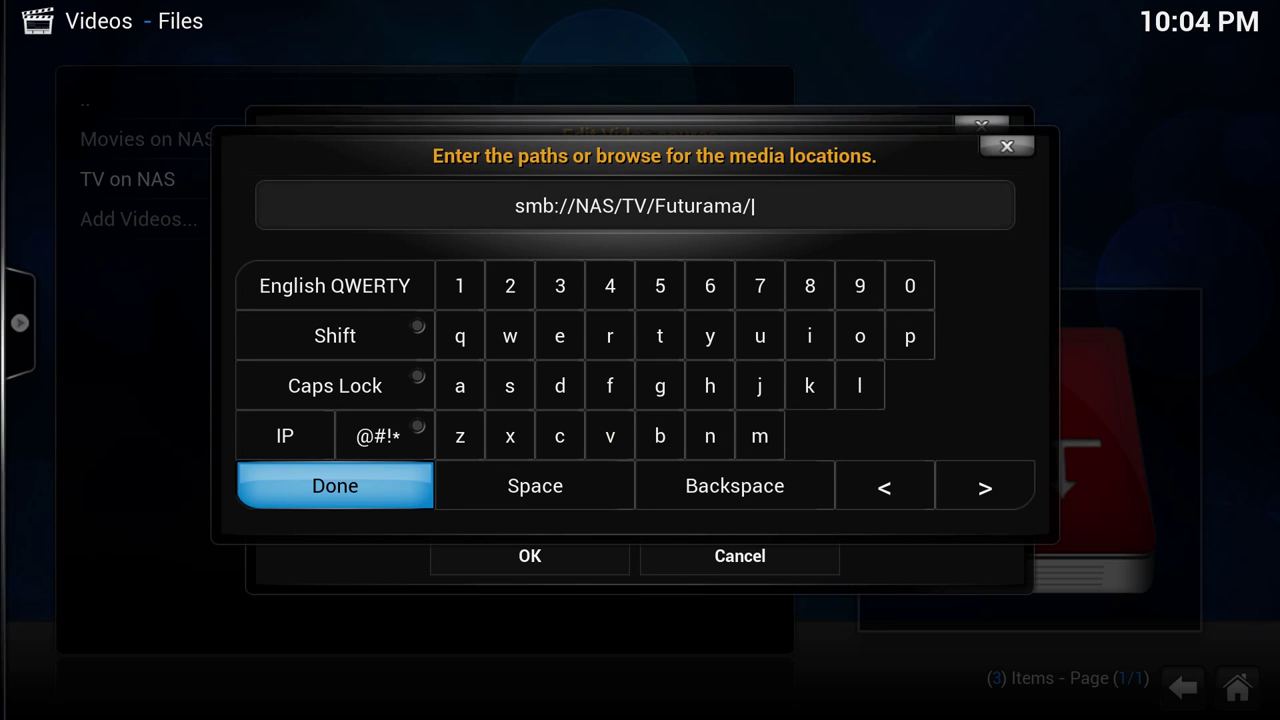
key("BackSpace")
key("BackSpace")
key("BackSpace")
key("BackSpace")
key("BackSpace")
key("BackSpace")
key("BackSpace")
key("BackSpace")
key("BackSpace")
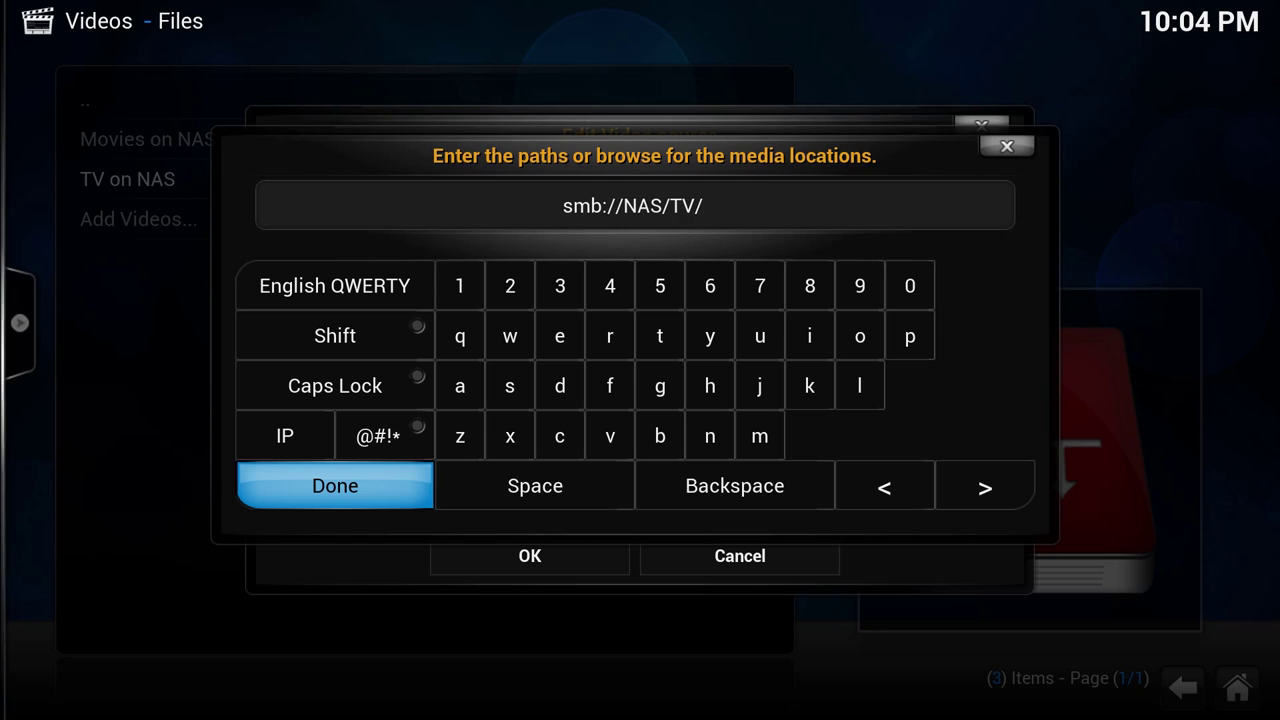
key("Return")
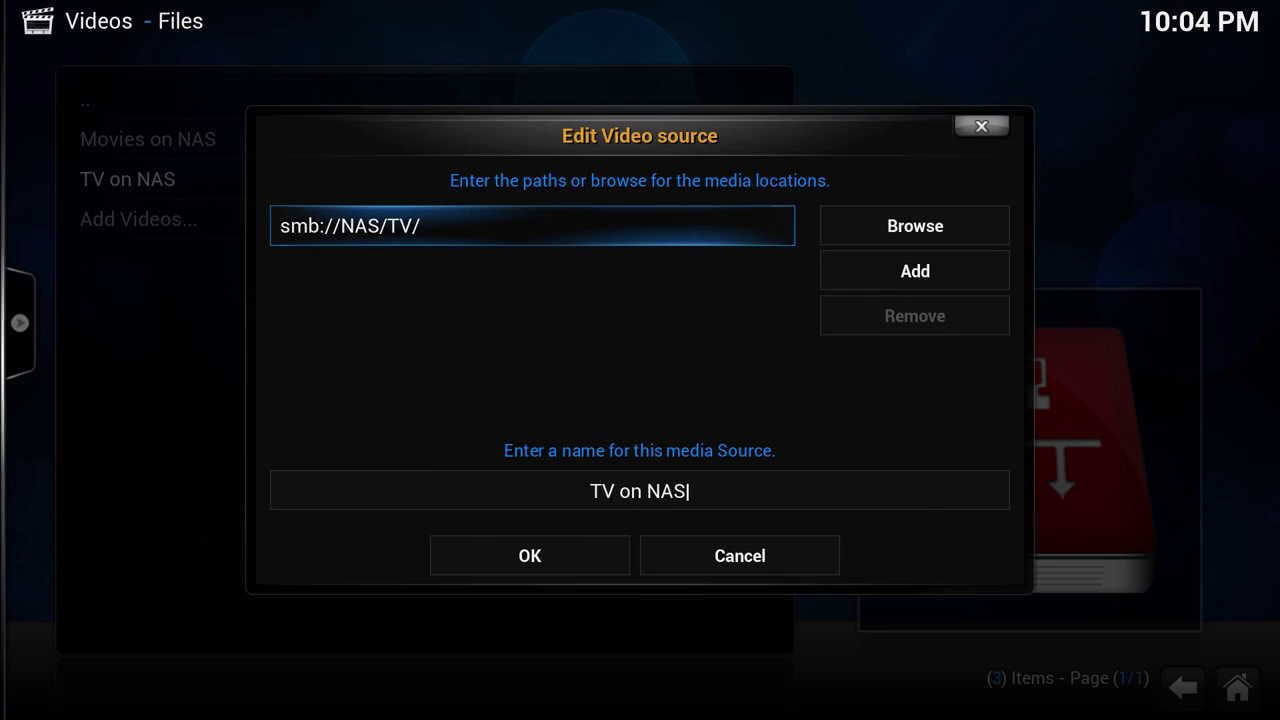
Step: Confirm the edited video source and set its directory content to TV shows with The TVDB scraper
key("Down")
key("Down")
key("Return")
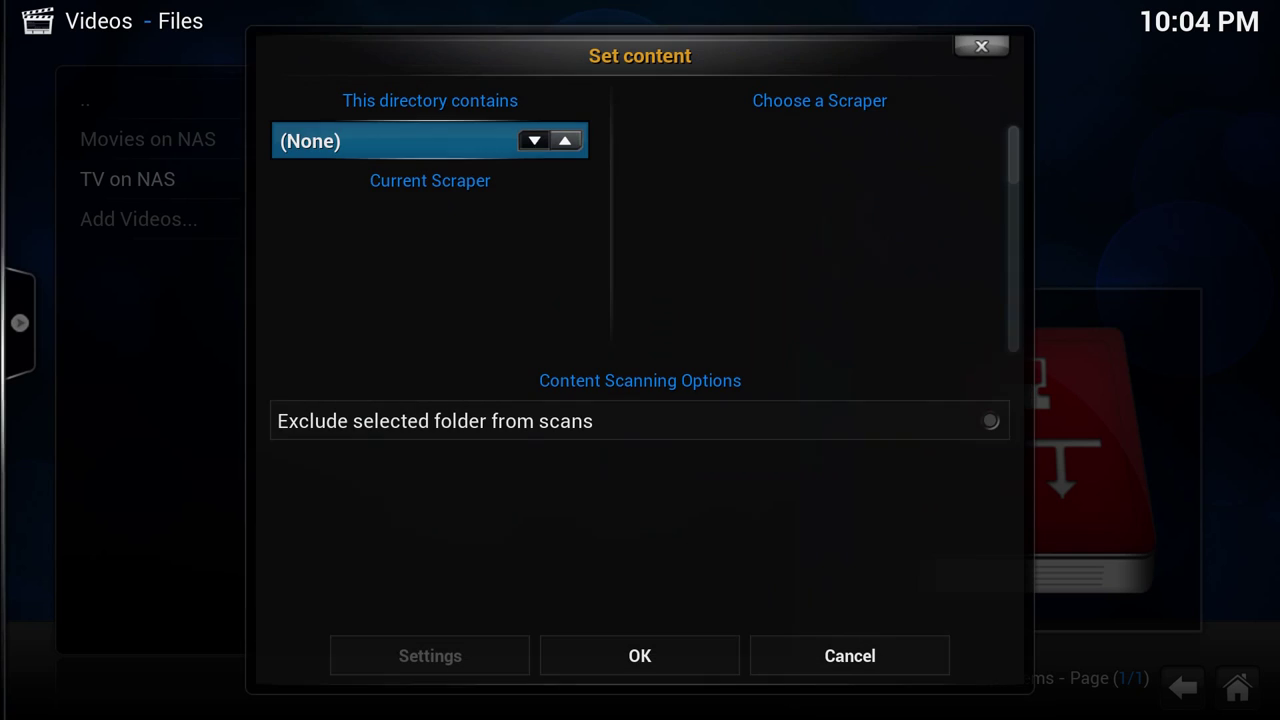
key("Left")
key("Left")
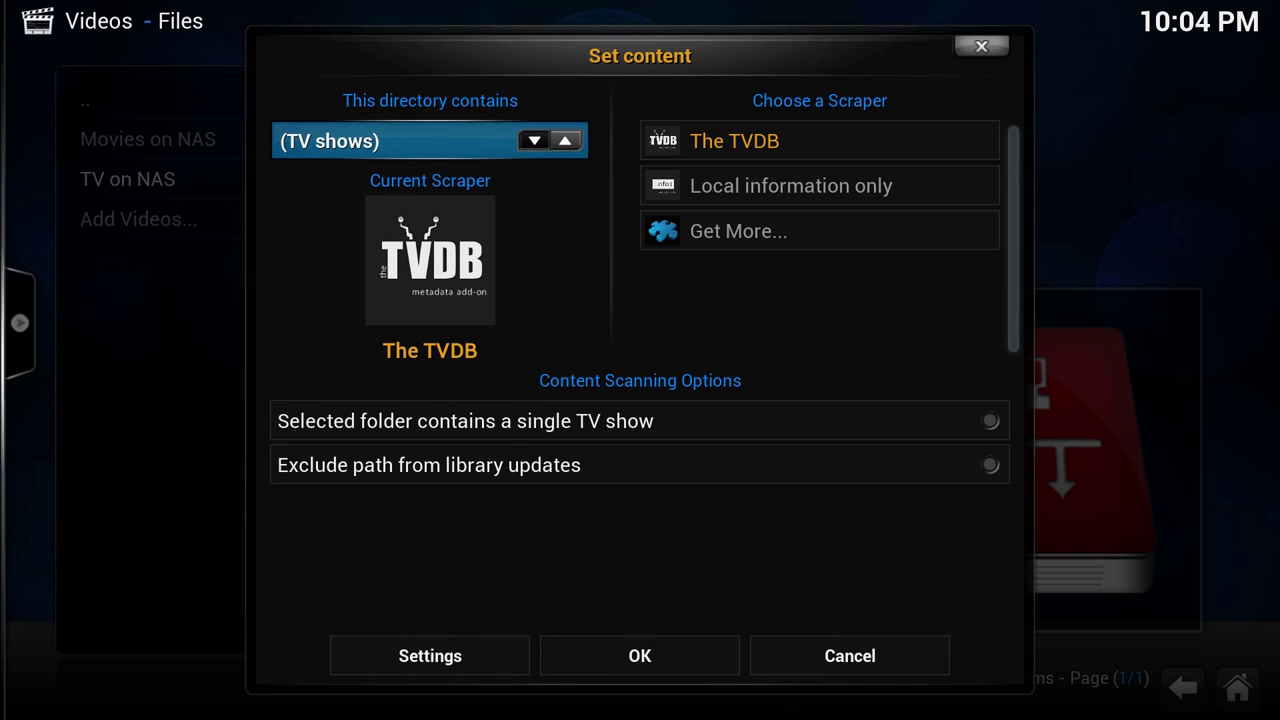
Step: Confirm the TV shows content settings for the TV on NAS source and start the library scan with The TVDB
key("Down")
key("Down")
key("Down")
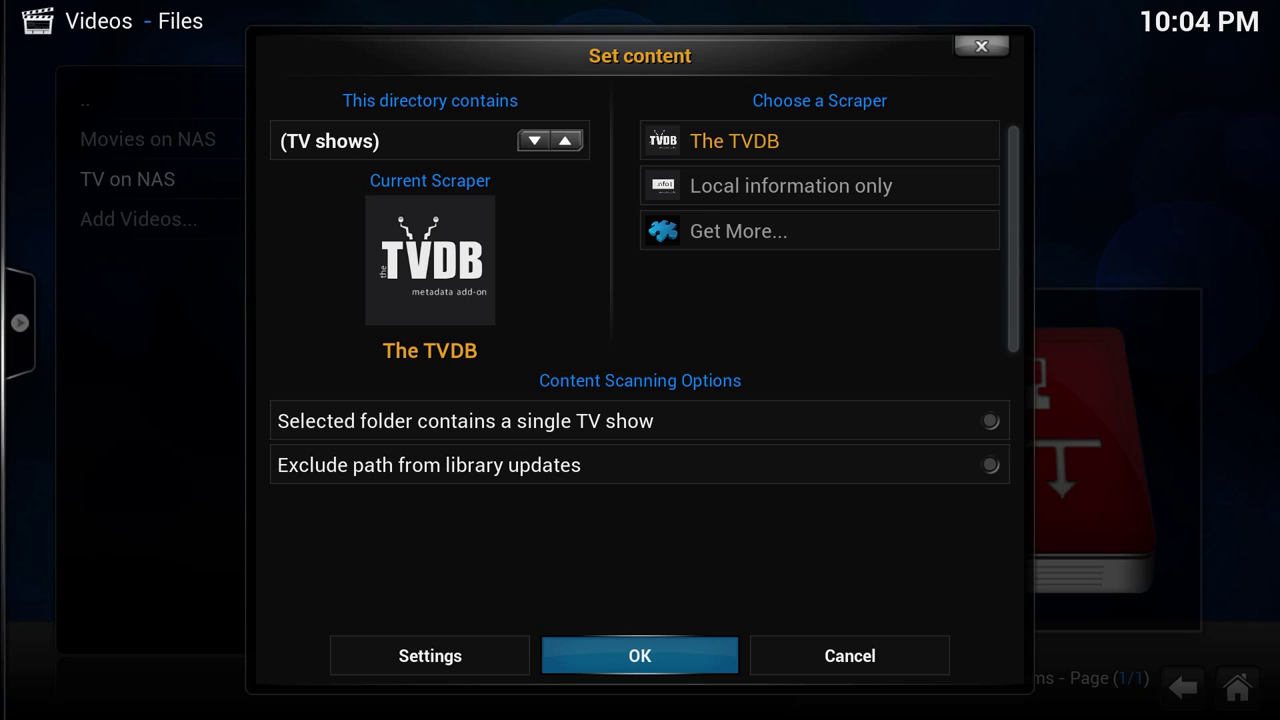
key("Return")
key("Left")
key("Return")
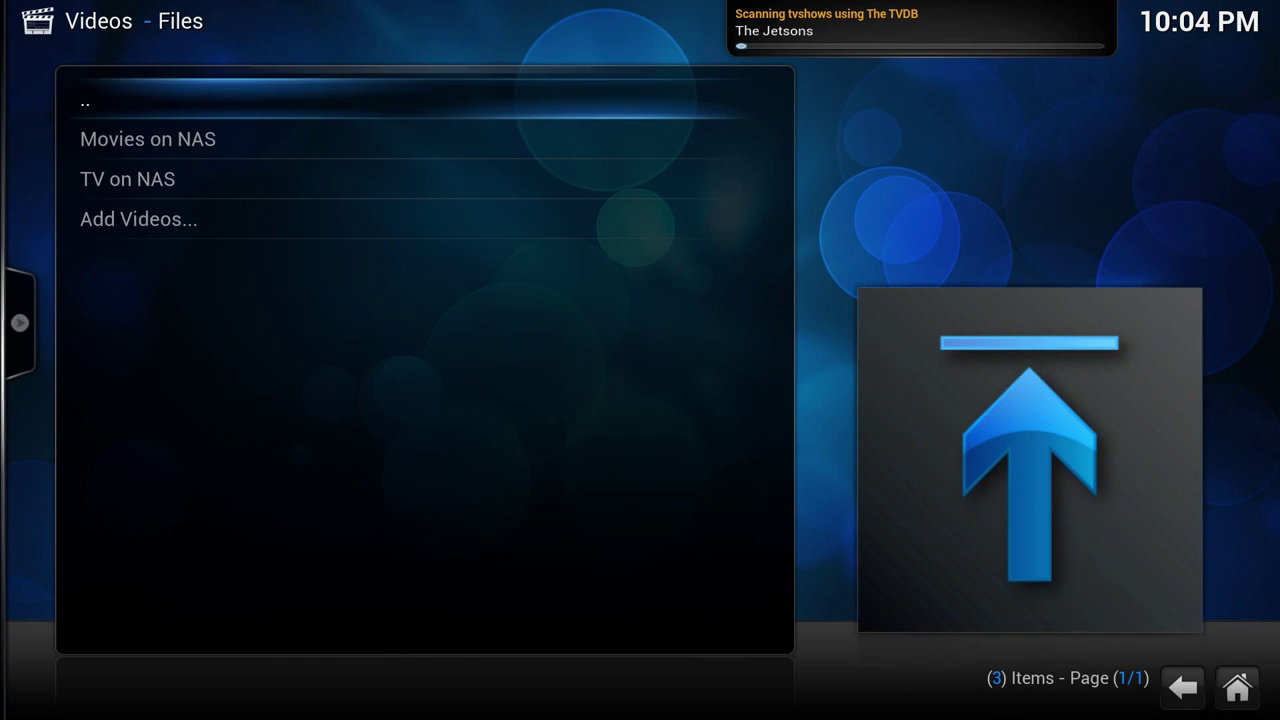
Step: Browse the TV shows library from the home screen and open the Season 1 episode list of The Jetsons
key("Escape")
key("Right")
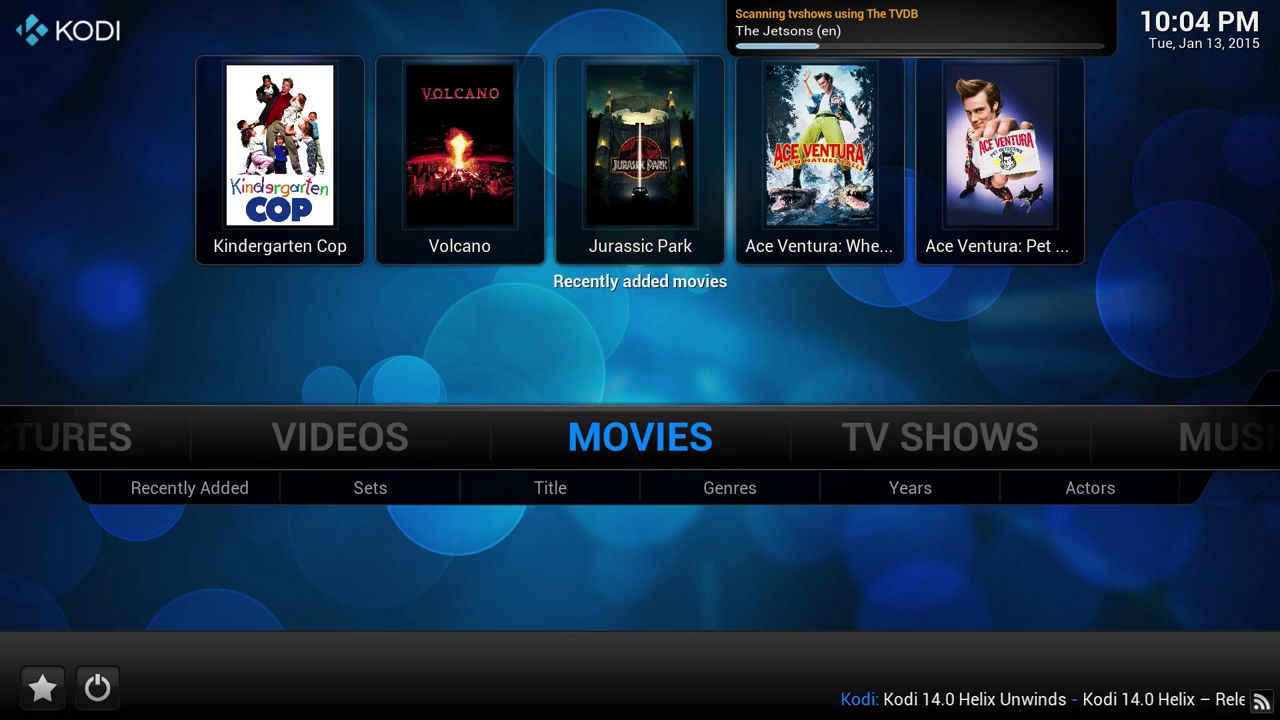
key("Right")
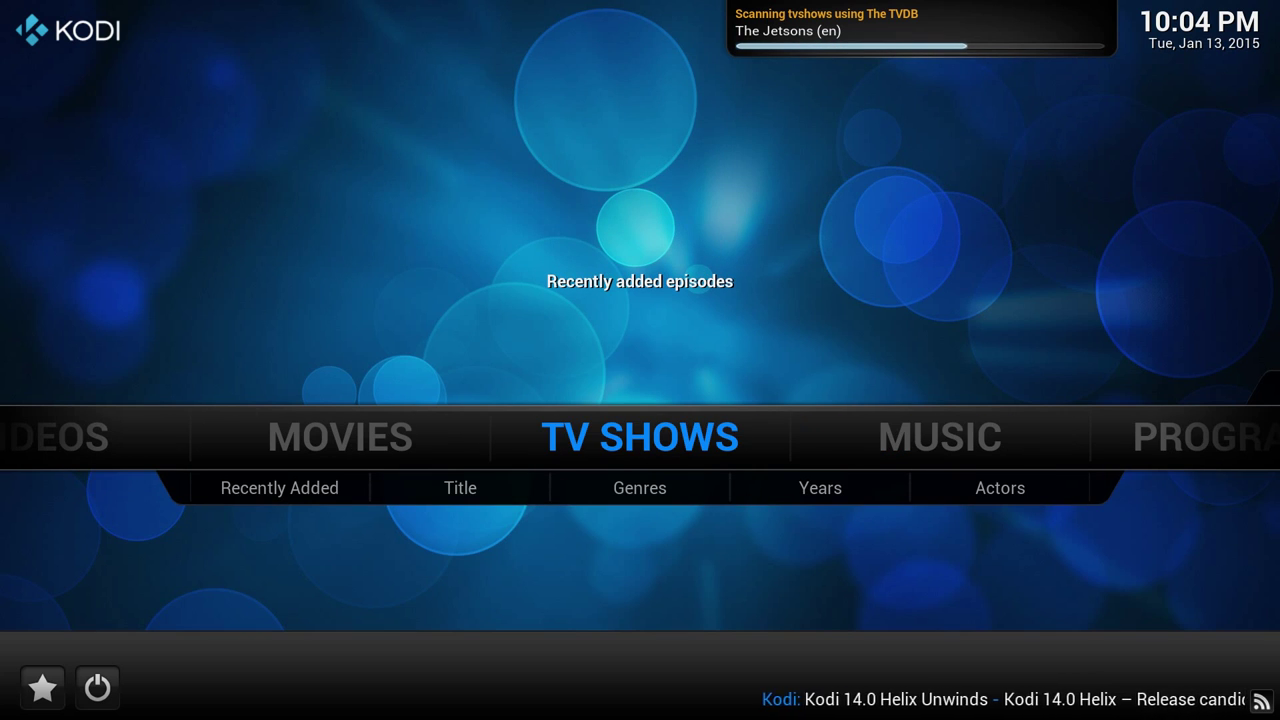
key("Return")
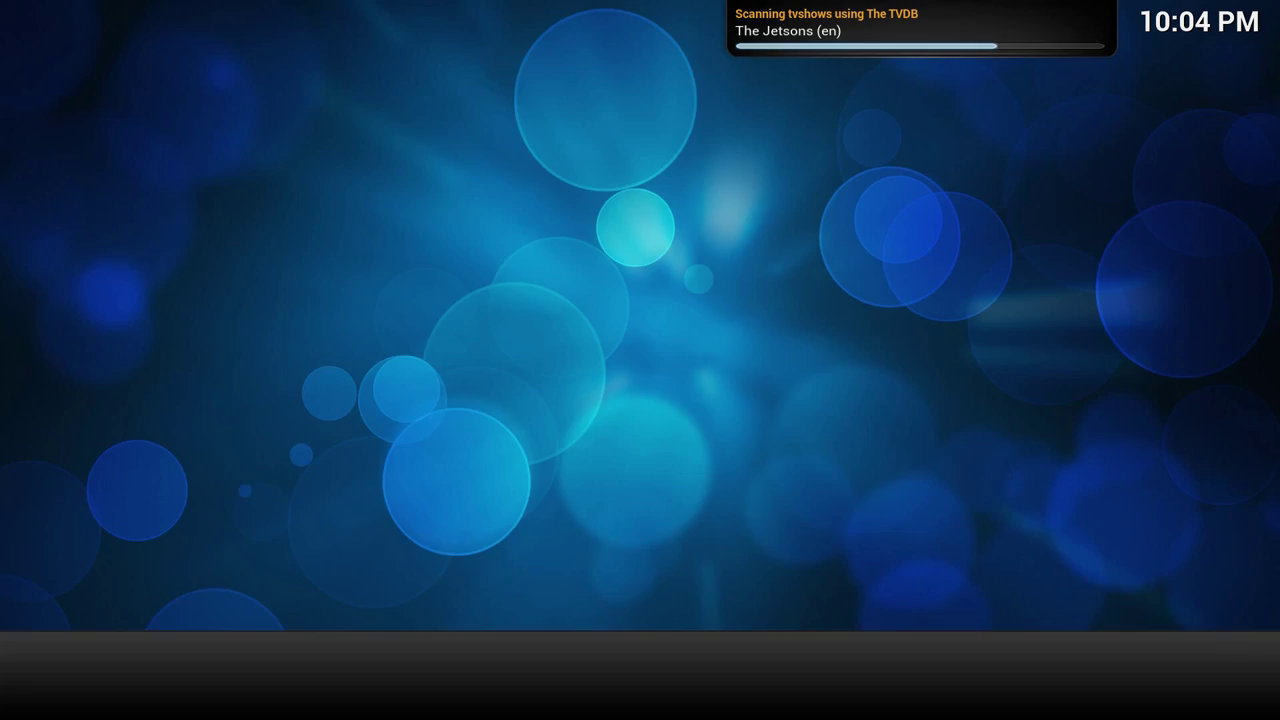
key("Down")
key("Return")
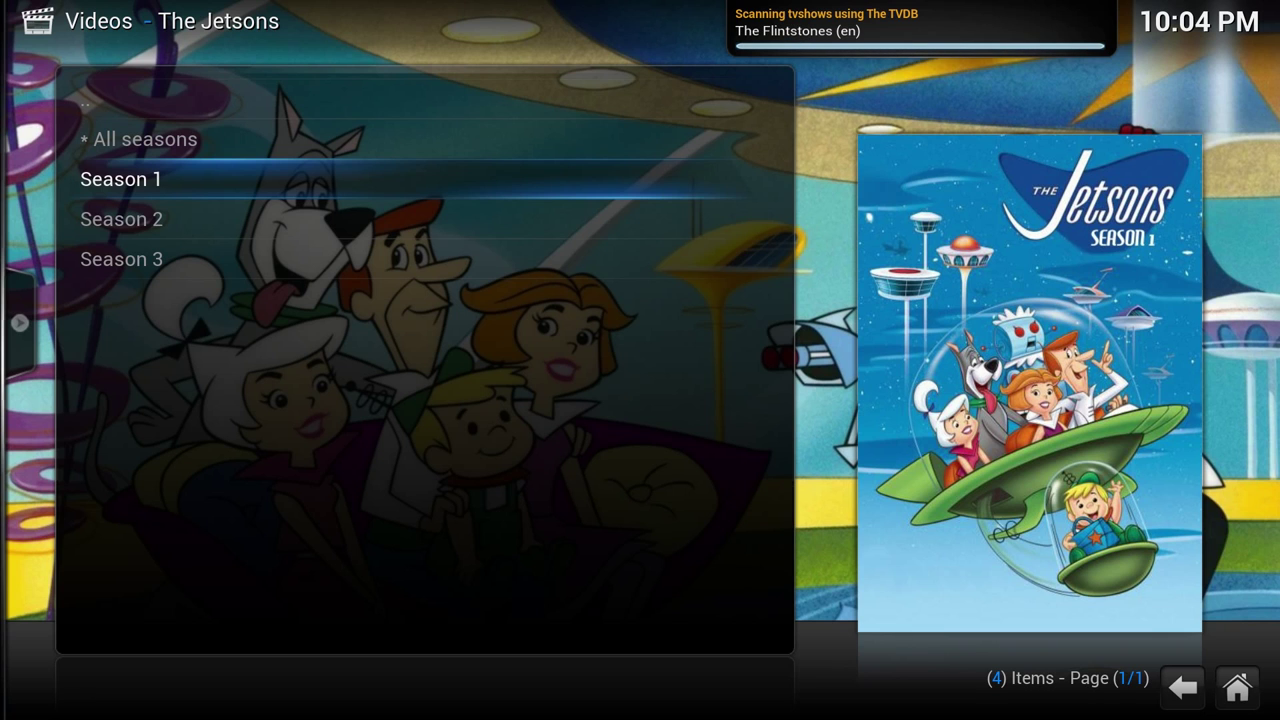
key("Return")
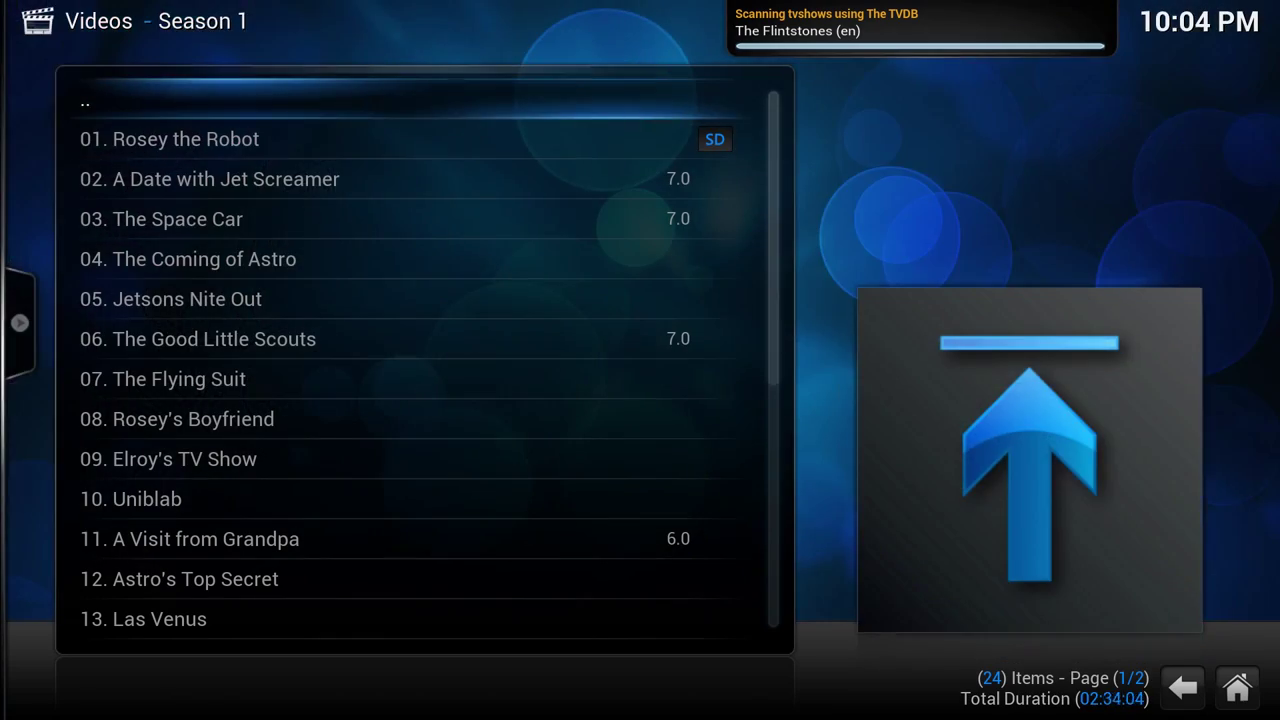
Step: Play the Jetsons episode Rosey the Robot with codec information shown, stop playback and return to the home screen
key("i")
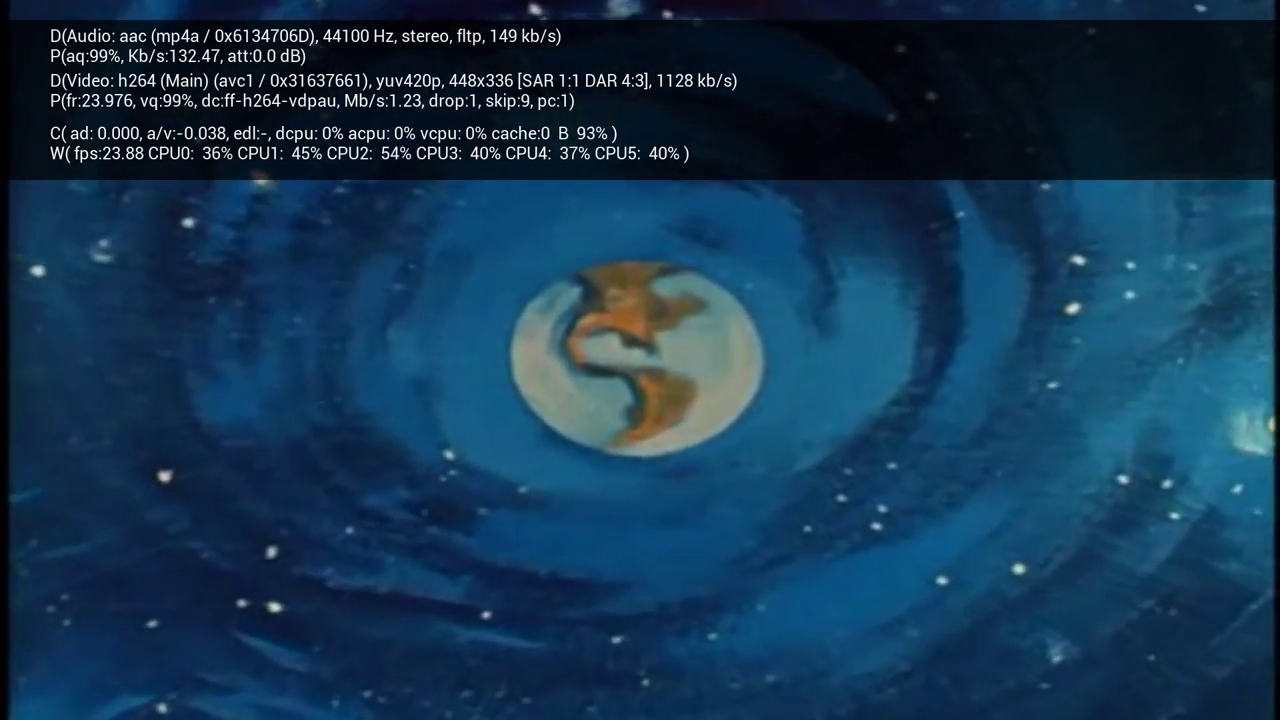
key("x")
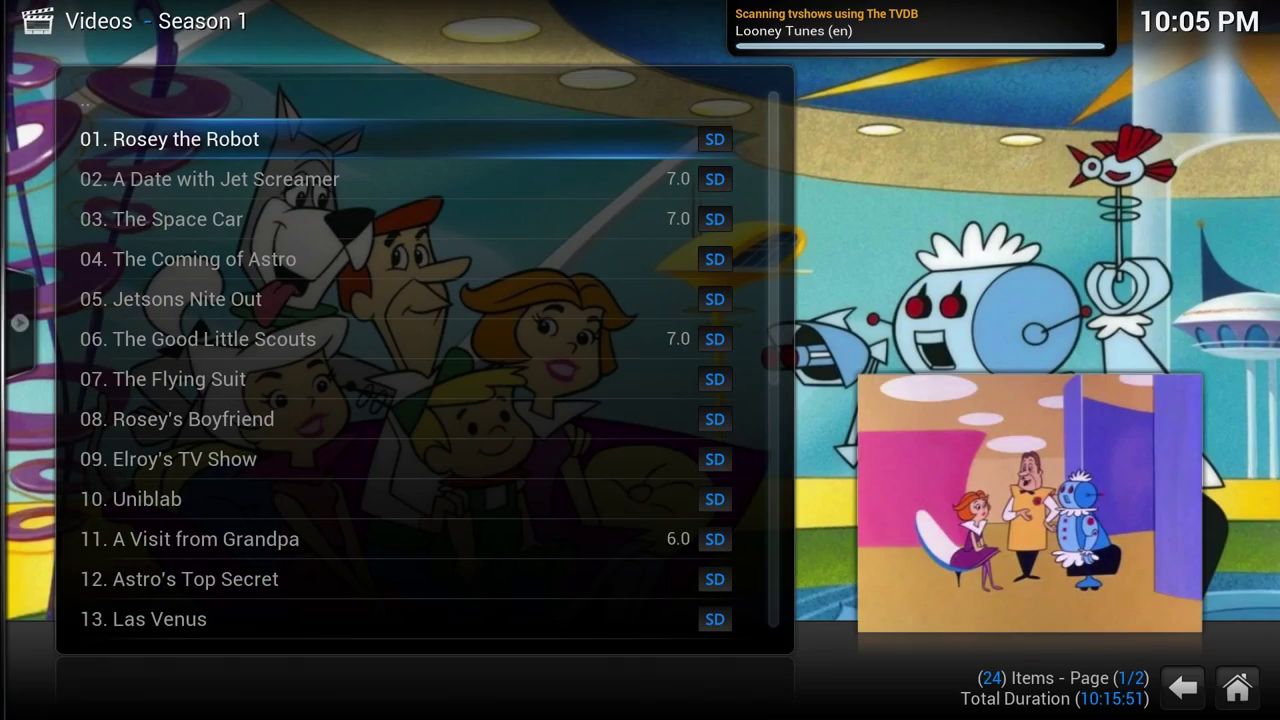
key("BackSpace")
key("BackSpace")
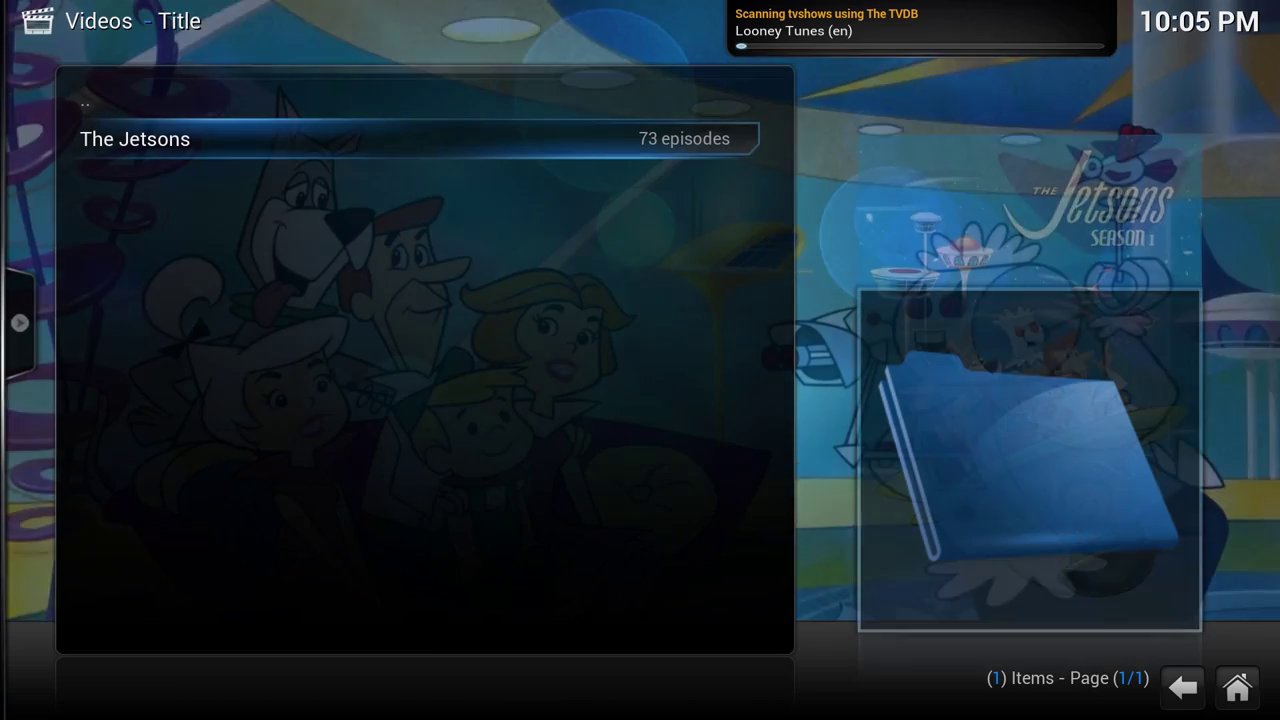
key("BackSpace")
Step: Open the System category of Kodi's settings from the home screen
key("Right")
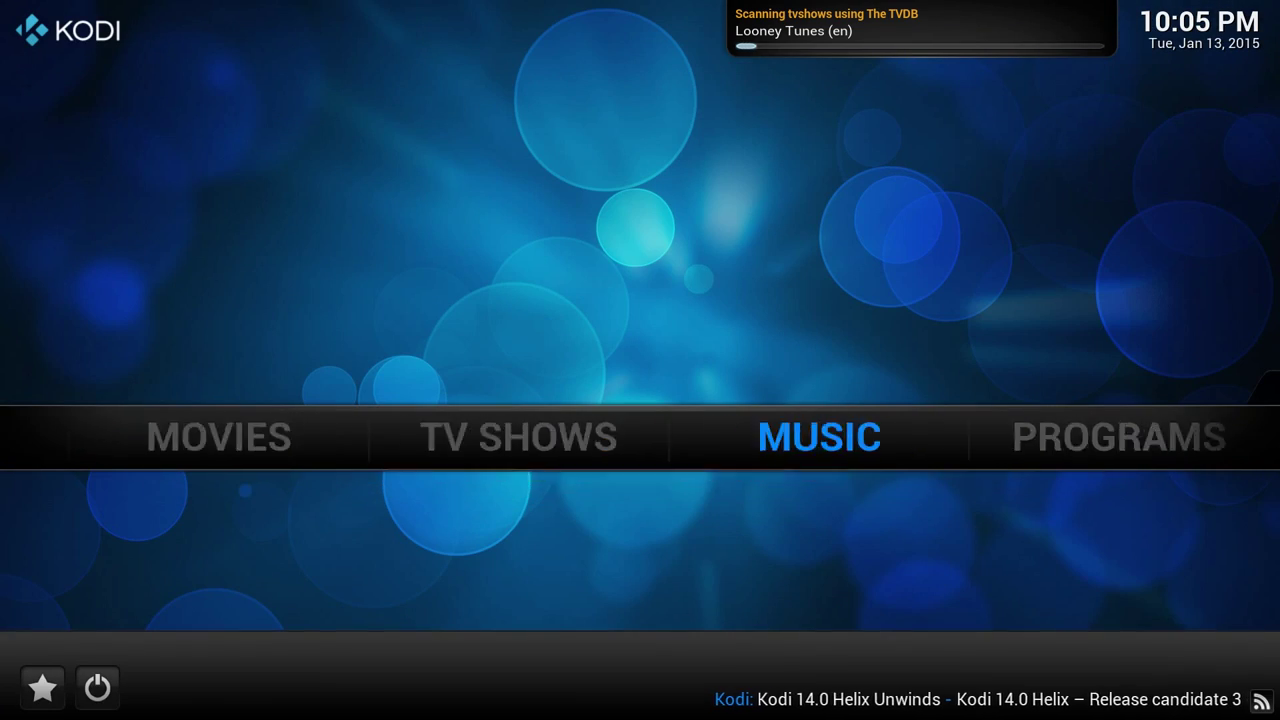
key("Right")
key("Right")
key("Down")
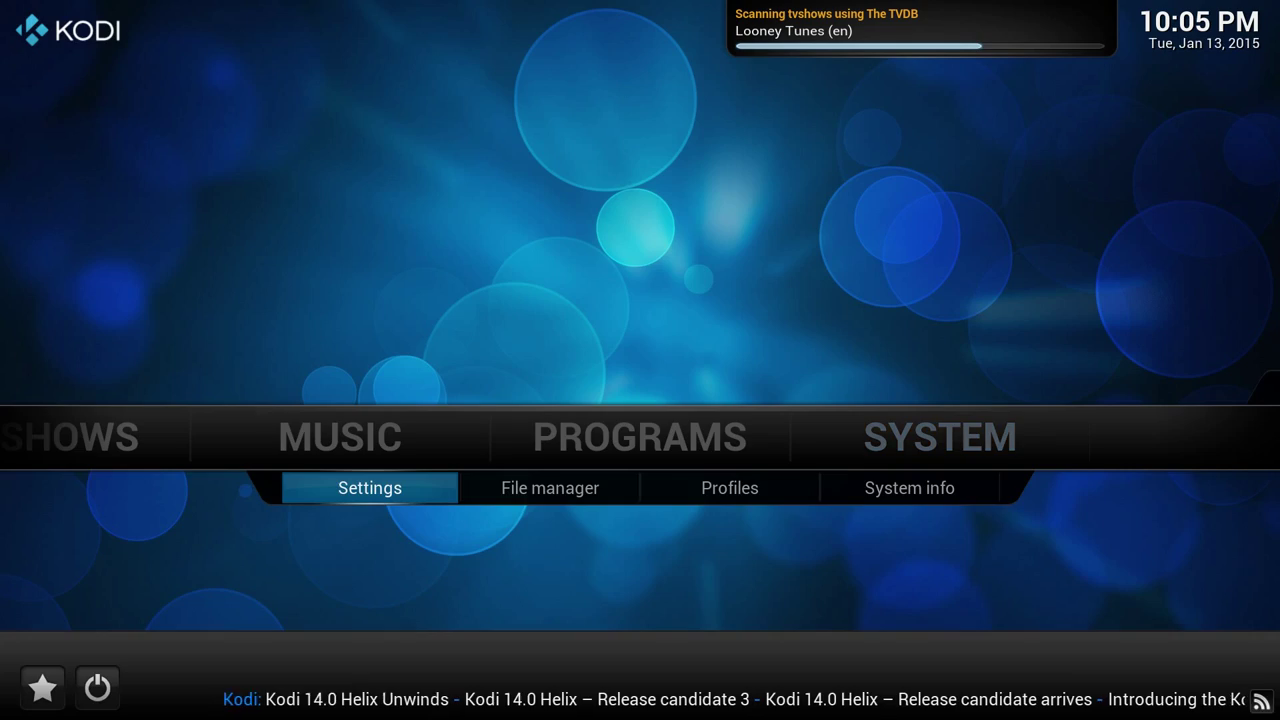
key("Return")
key("Up")
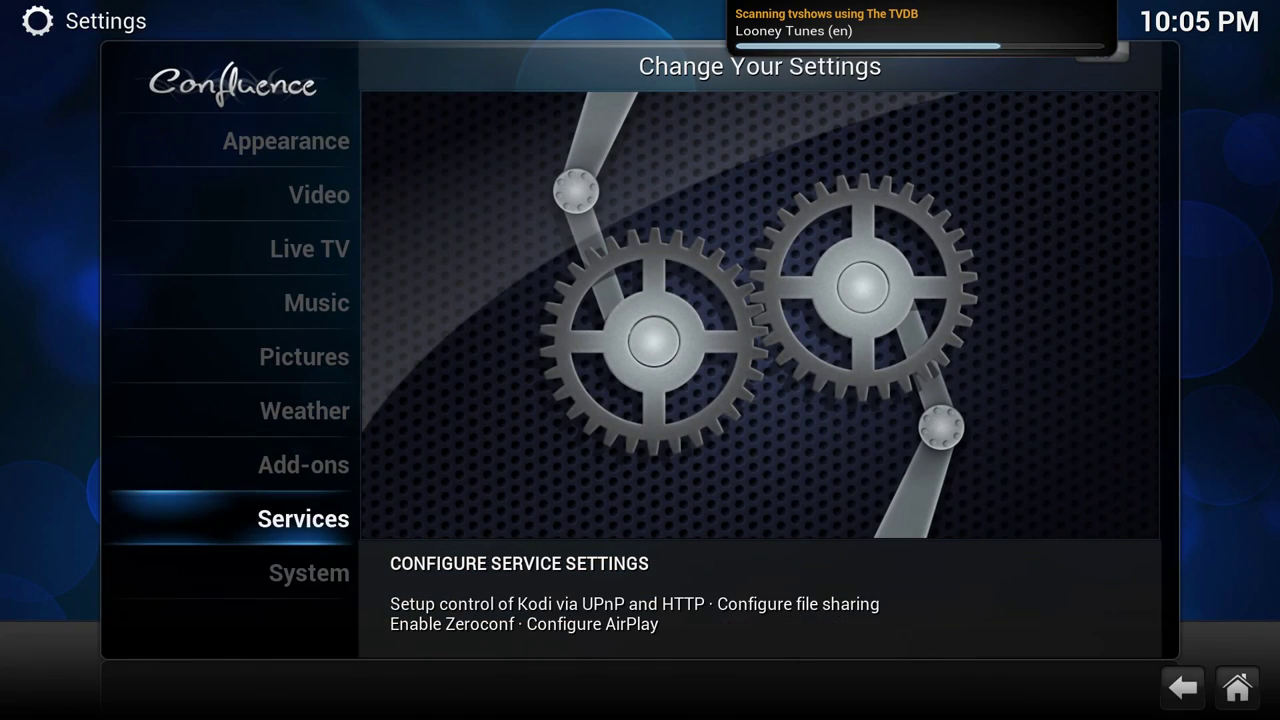
key("Down")
key("Return")
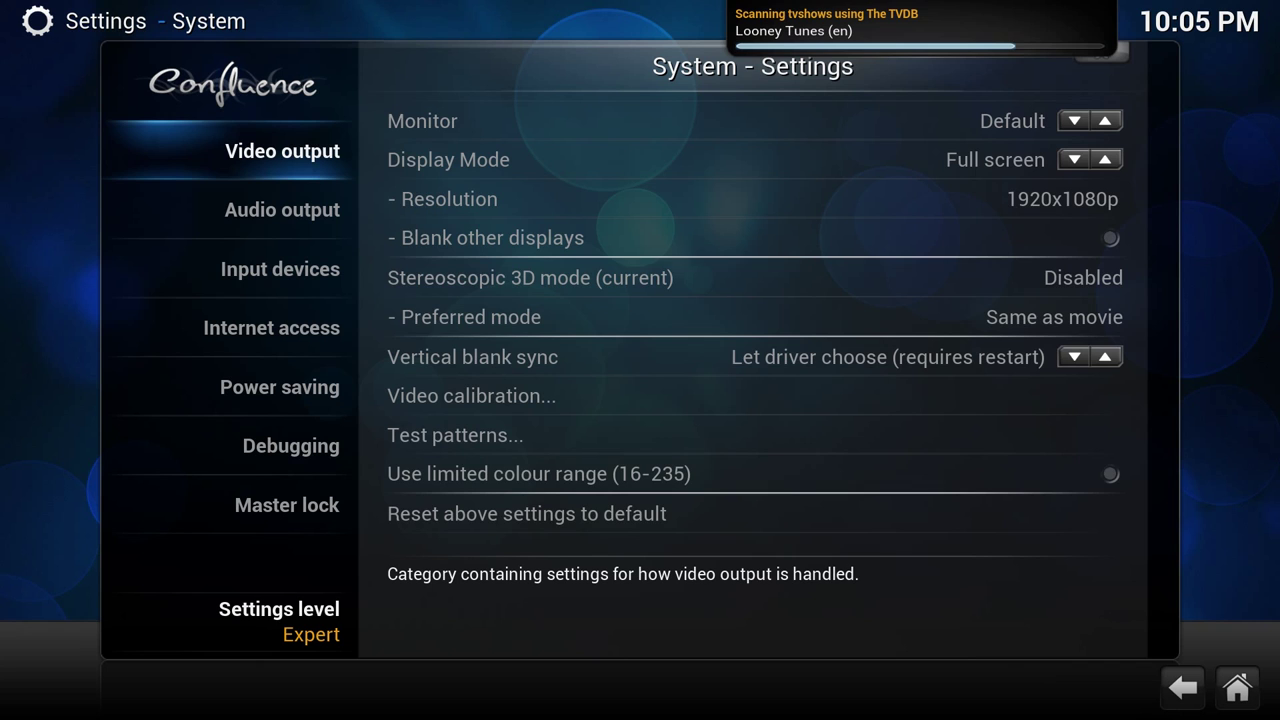
Step: Set the audio output device to GF114 HDMI Audio Controller Digital Stereo (HDMI)
key("Down")
key("Right")
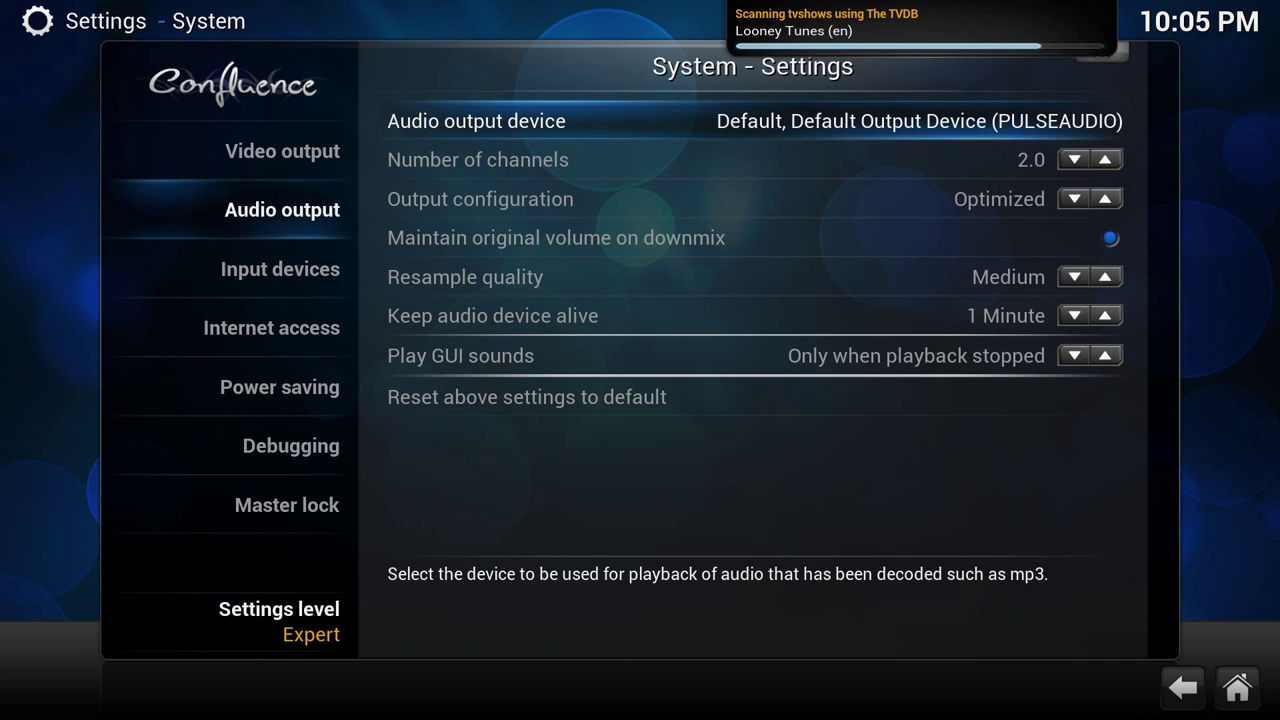
key("Return")
key("Down")
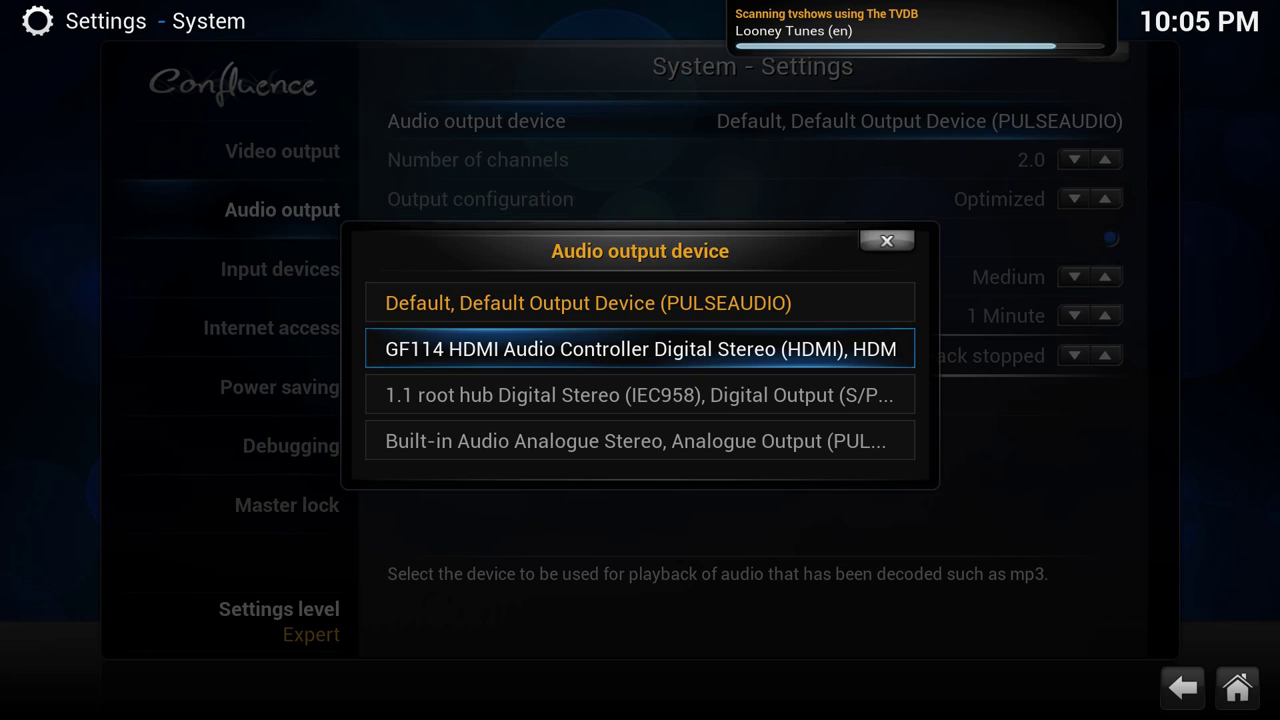
key("Return")
Step: Look through the remaining audio output settings from Number of channels down to Play GUI sounds
key("Down")
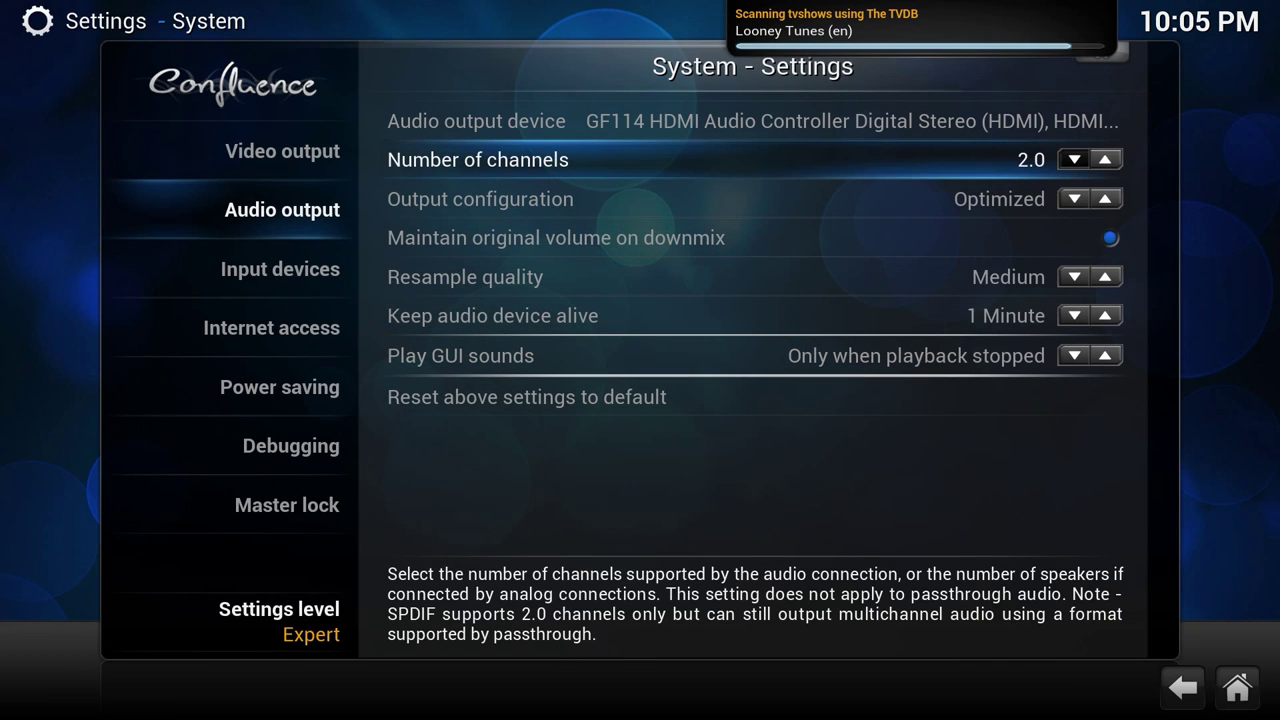
key("Down")
key("Down")
key("Down")
key("Down")
key("Down")
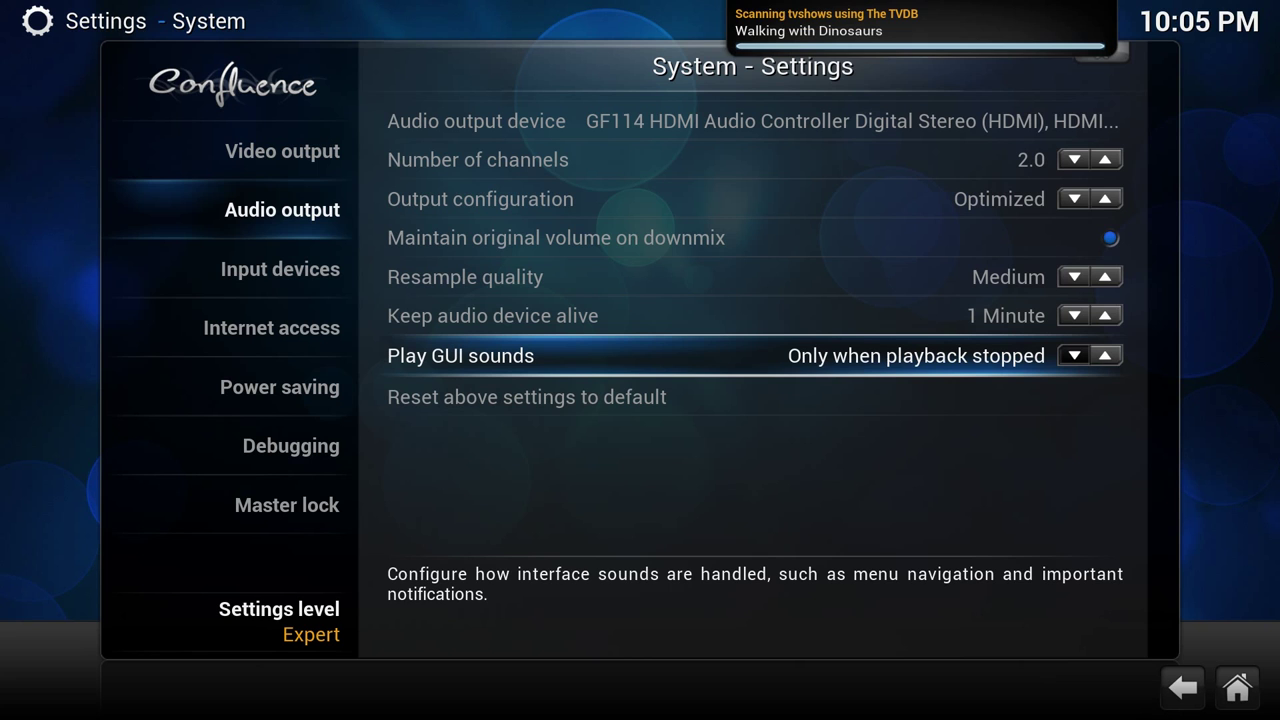
Step: Leave Kodi for Synaptic Package Manager, filter the packages by pulseaudio and choose complete removal of the pulseaudio package
key("s")
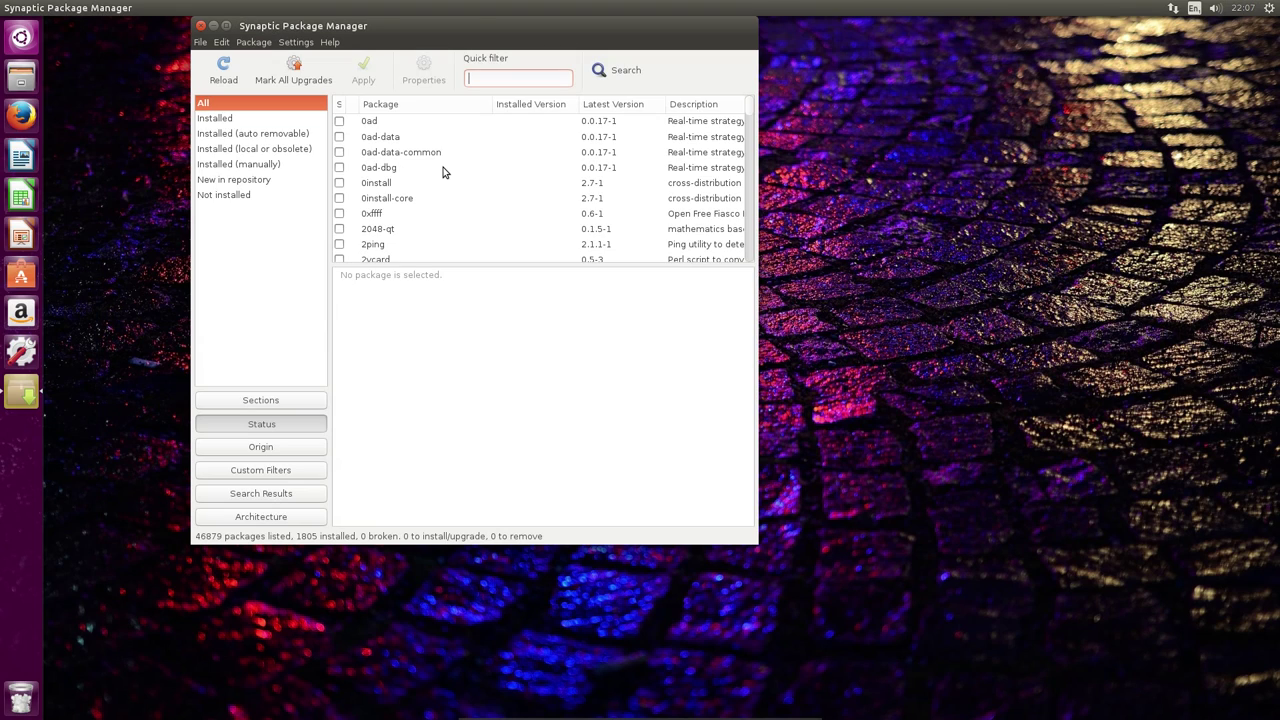
type("pulseaudio")
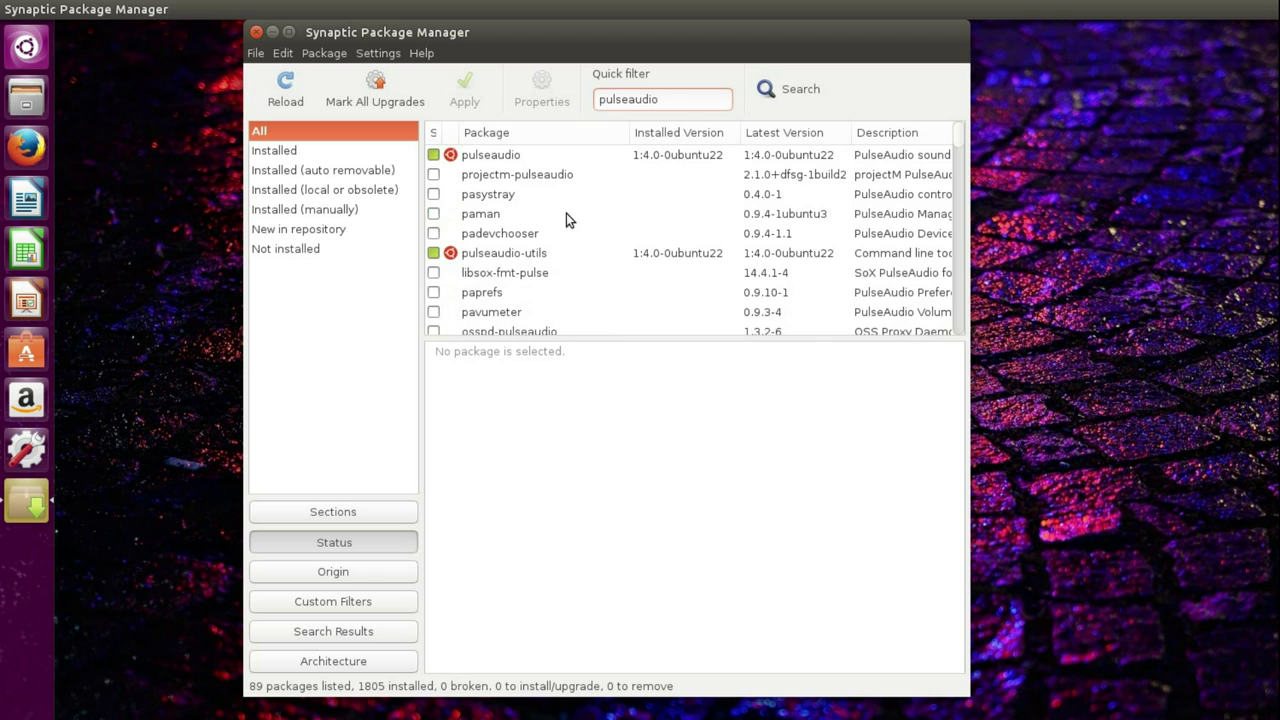
right_click(505, 165)
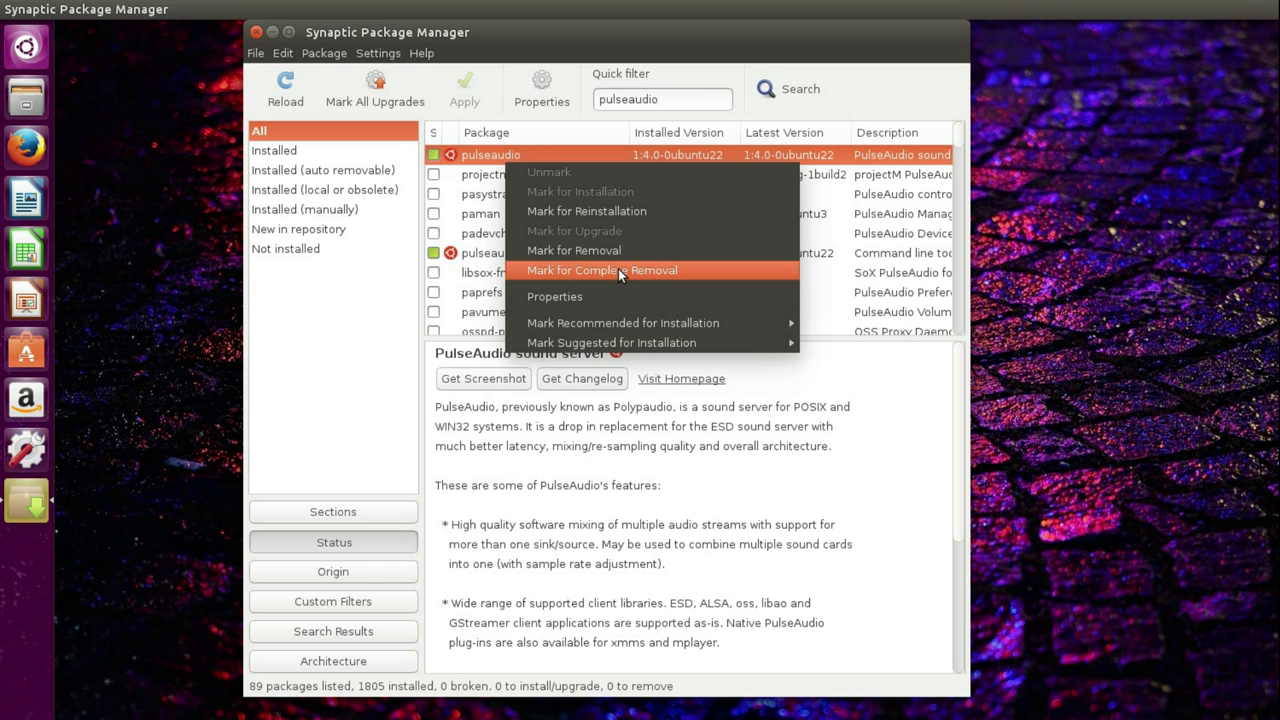
left_click(618, 270)
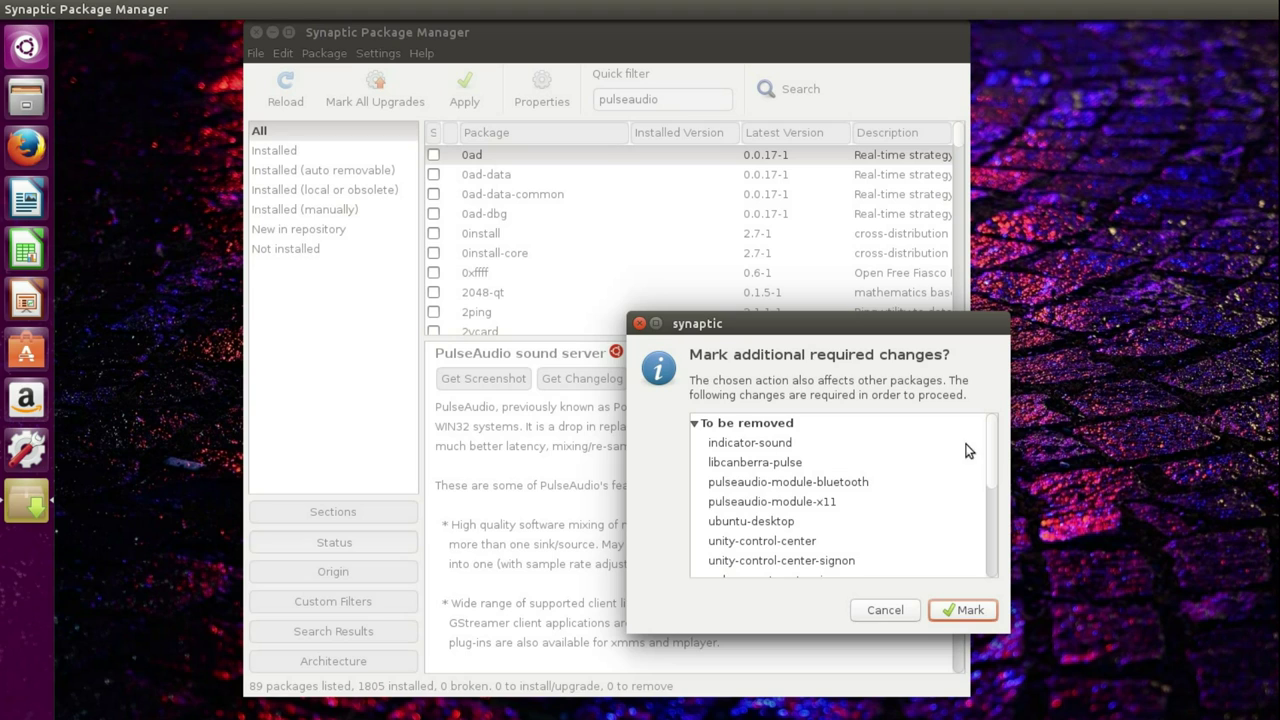
Step: Review the additional packages to remove and install, including ubuntu-desktop, unity-control-center and gnome-control-center, and mark the required changes
left_click(805, 428)
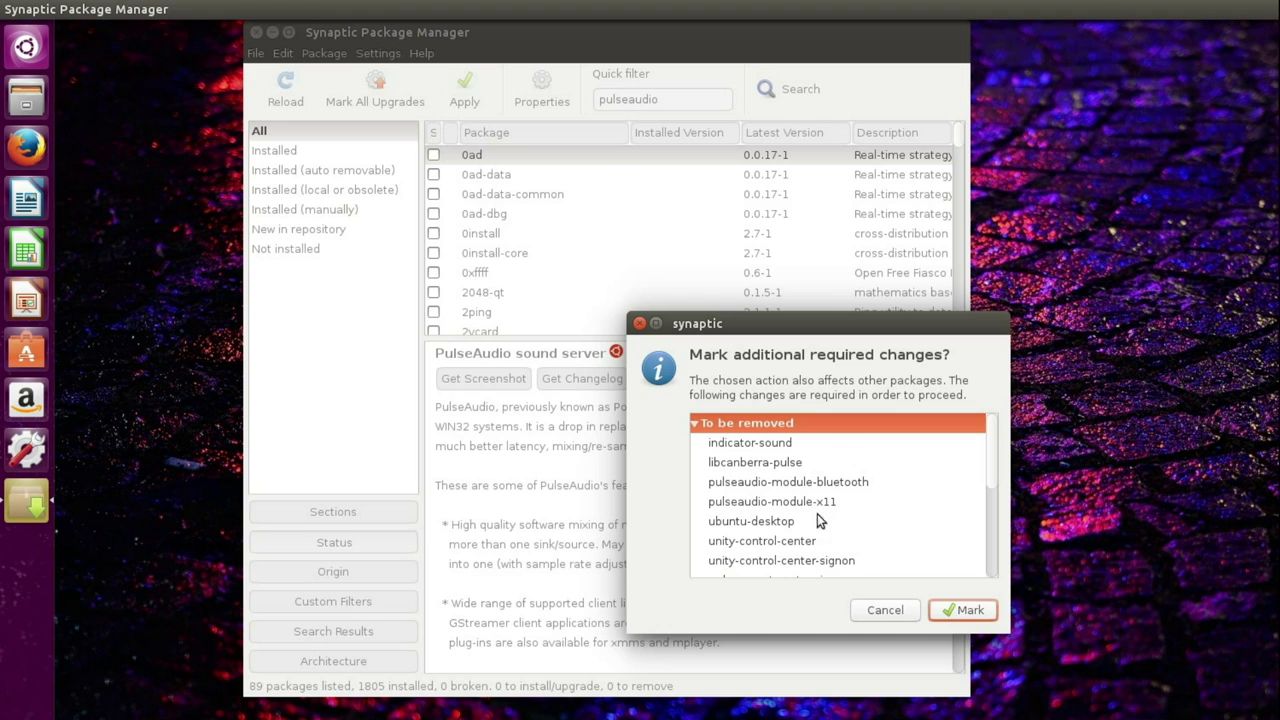
left_click(770, 523)
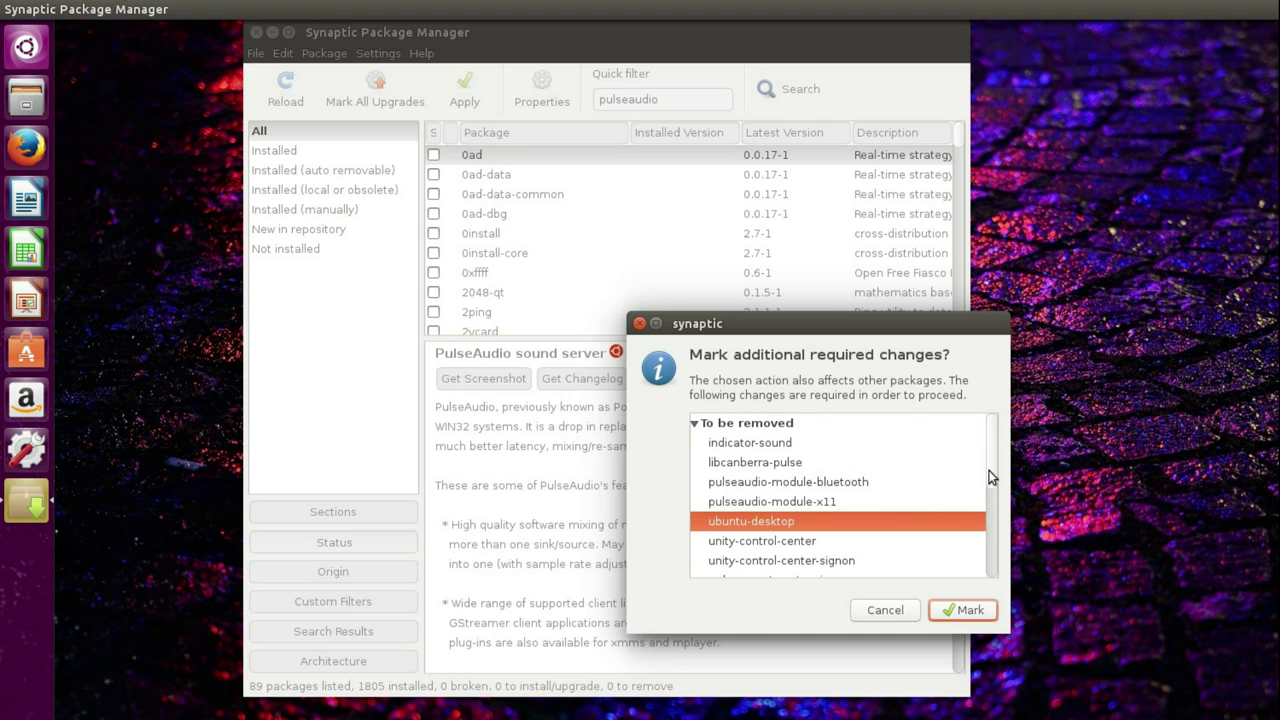
left_click_drag(989, 470, 988, 513)
left_click(776, 450)
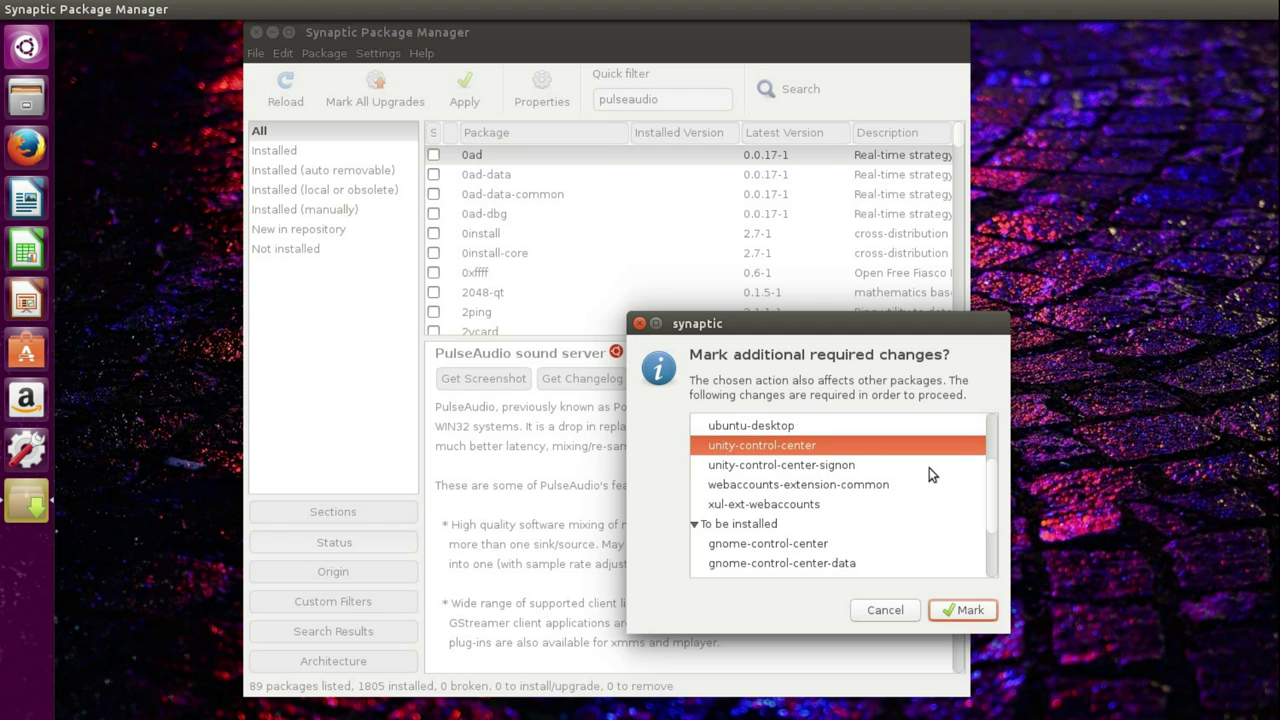
scroll(790, 468, "down", 2)
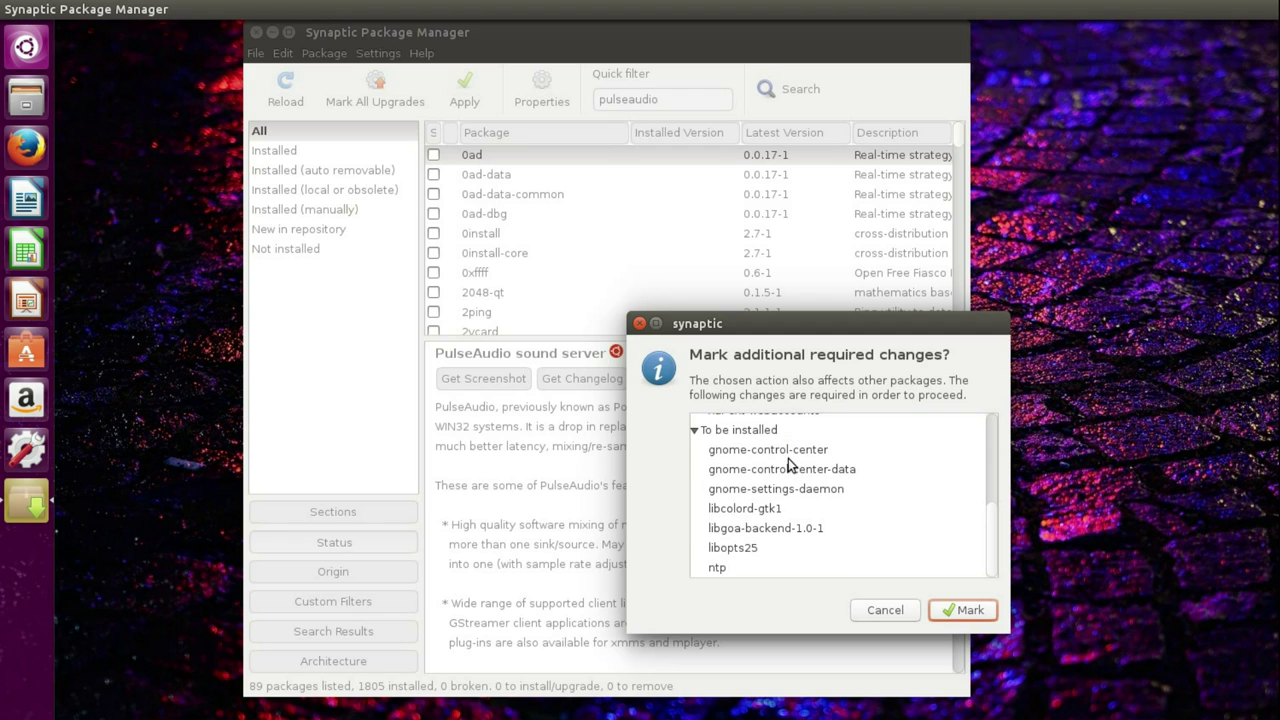
left_click(787, 452)
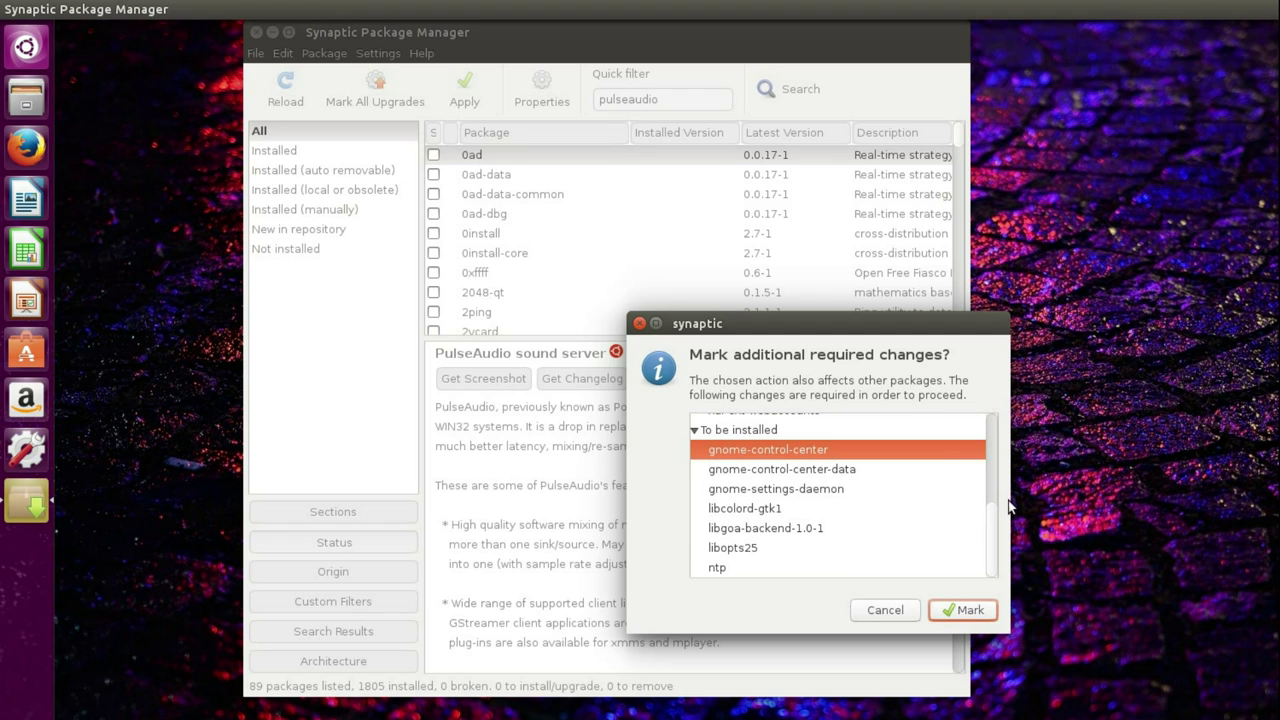
left_click(963, 610)
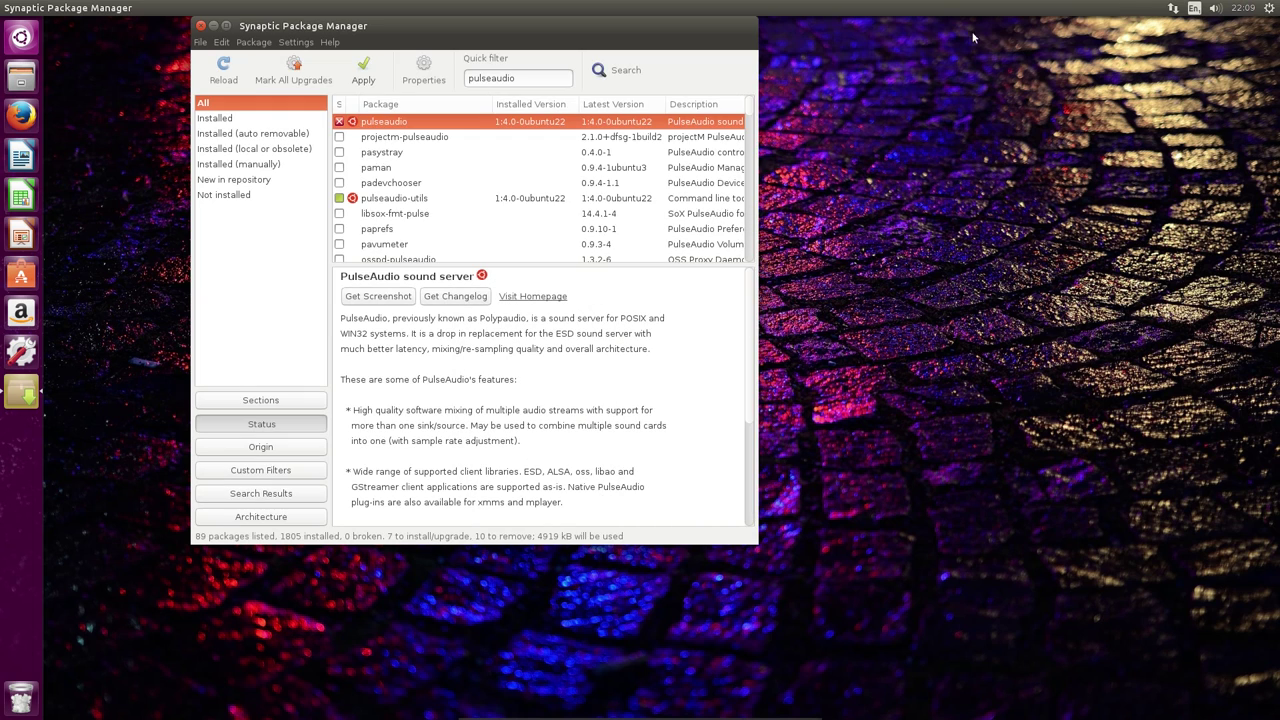
Step: Check the desktop's sound volume menu and apply the marked package changes to remove PulseAudio
left_click(1215, 8)
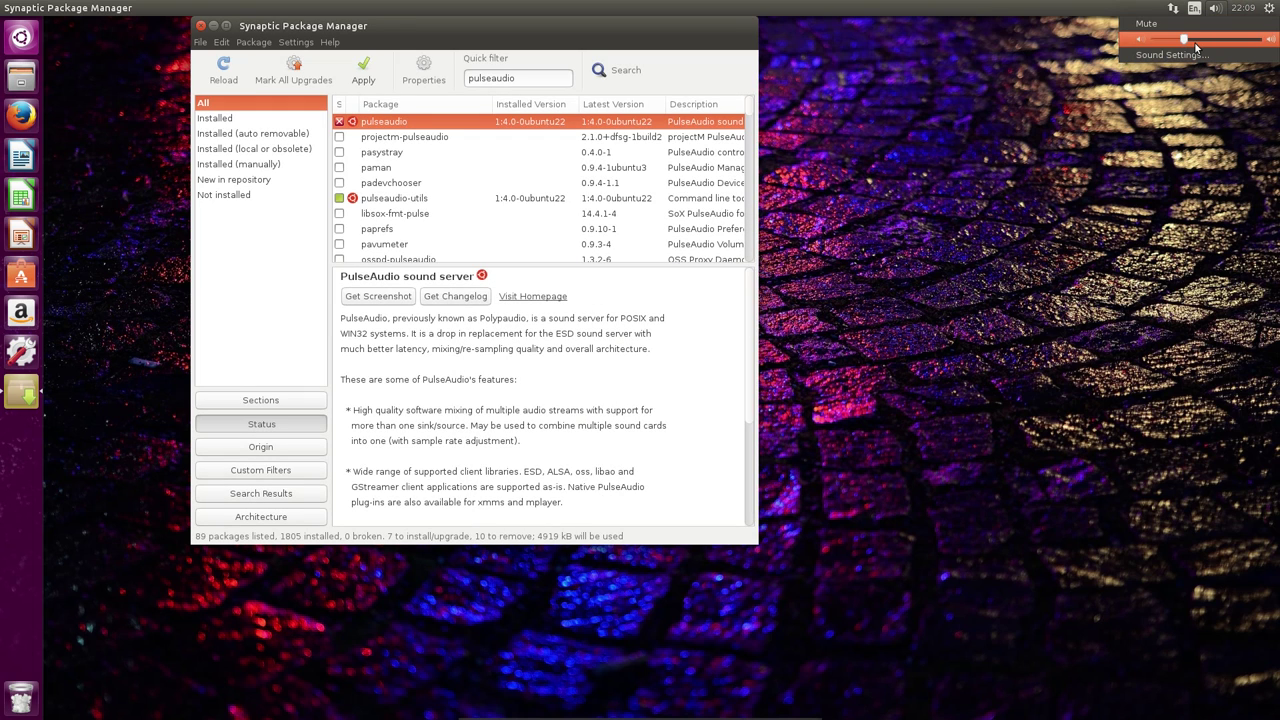
left_click(1117, 117)
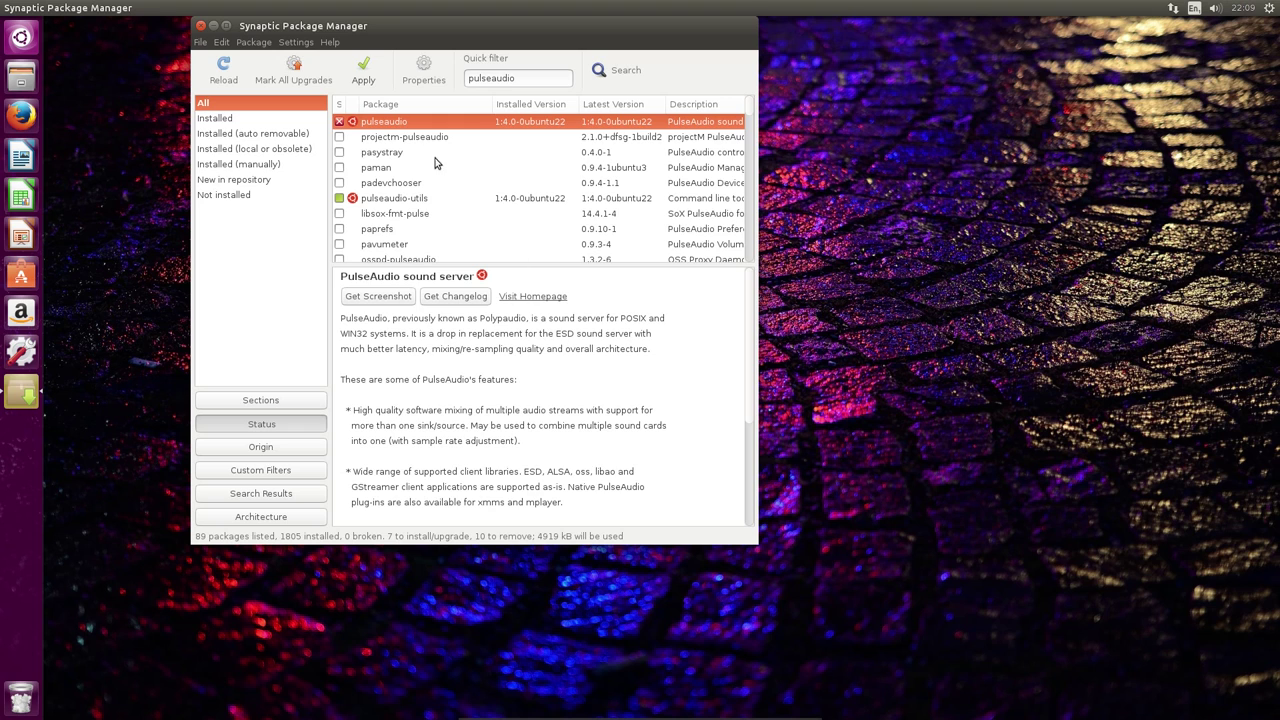
left_click(363, 70)
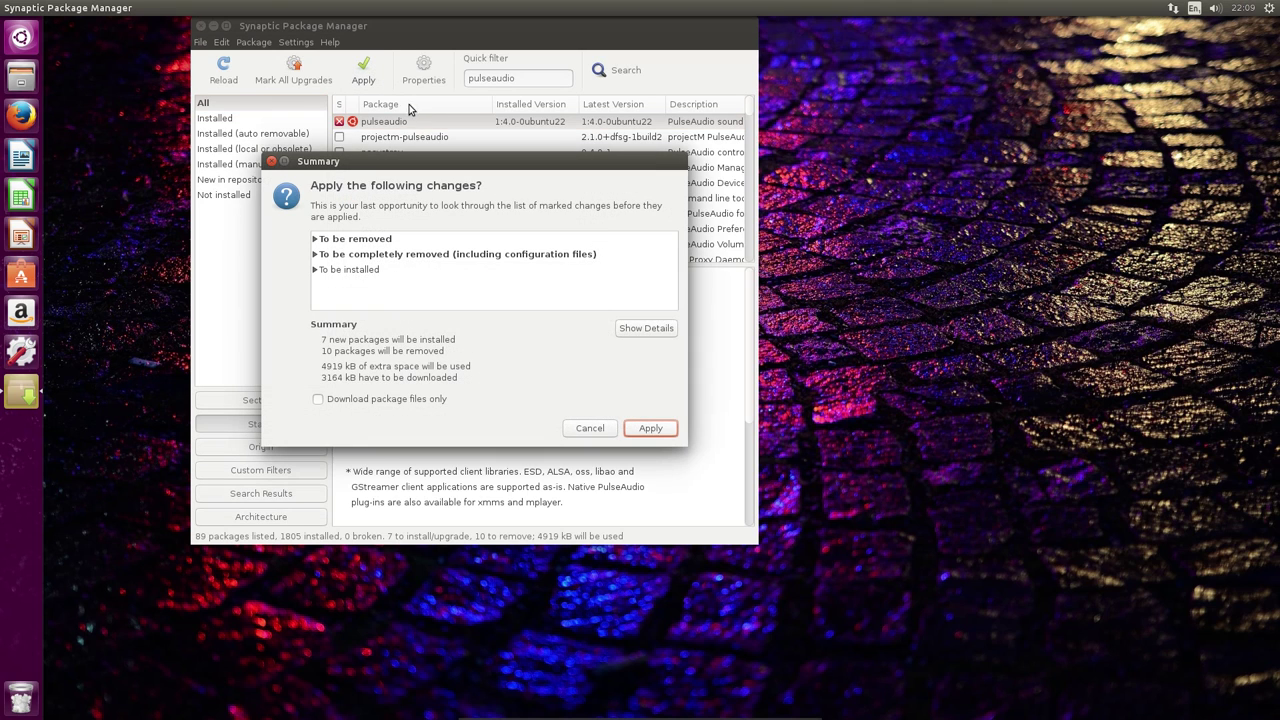
left_click(650, 428)
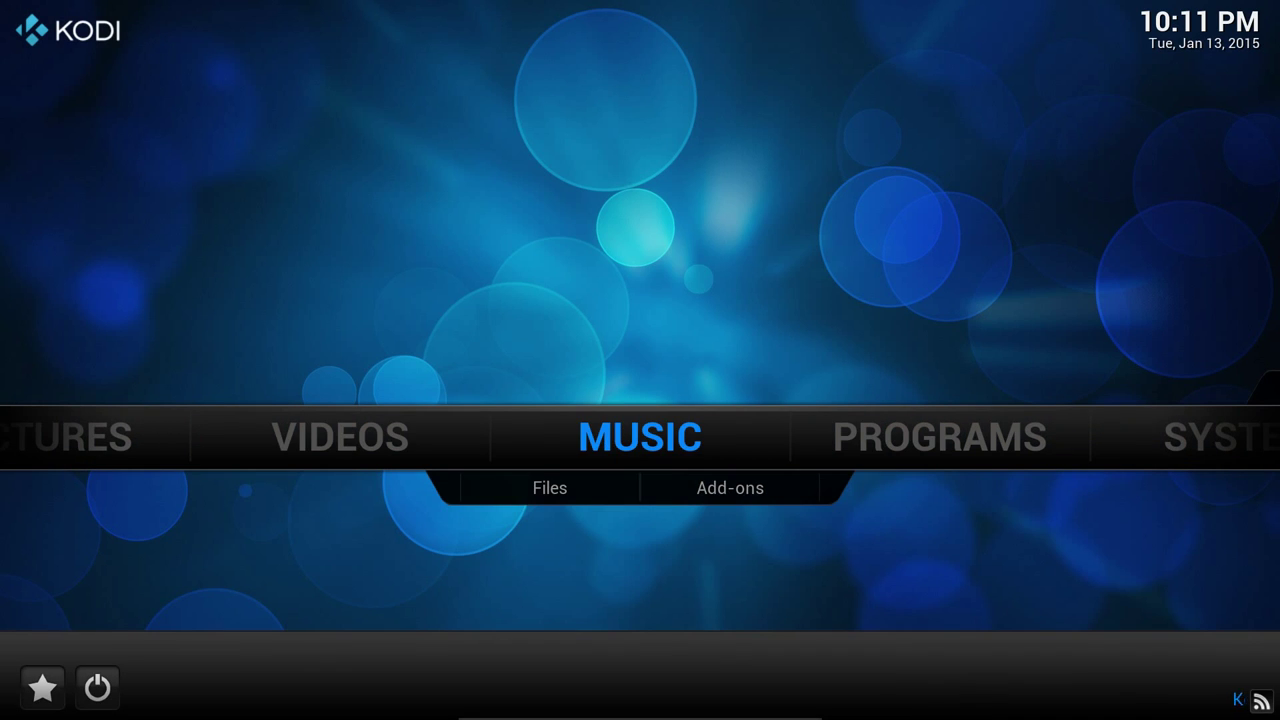
Step: Return to Kodi and open the System category of its settings
key("Right")
key("Right")
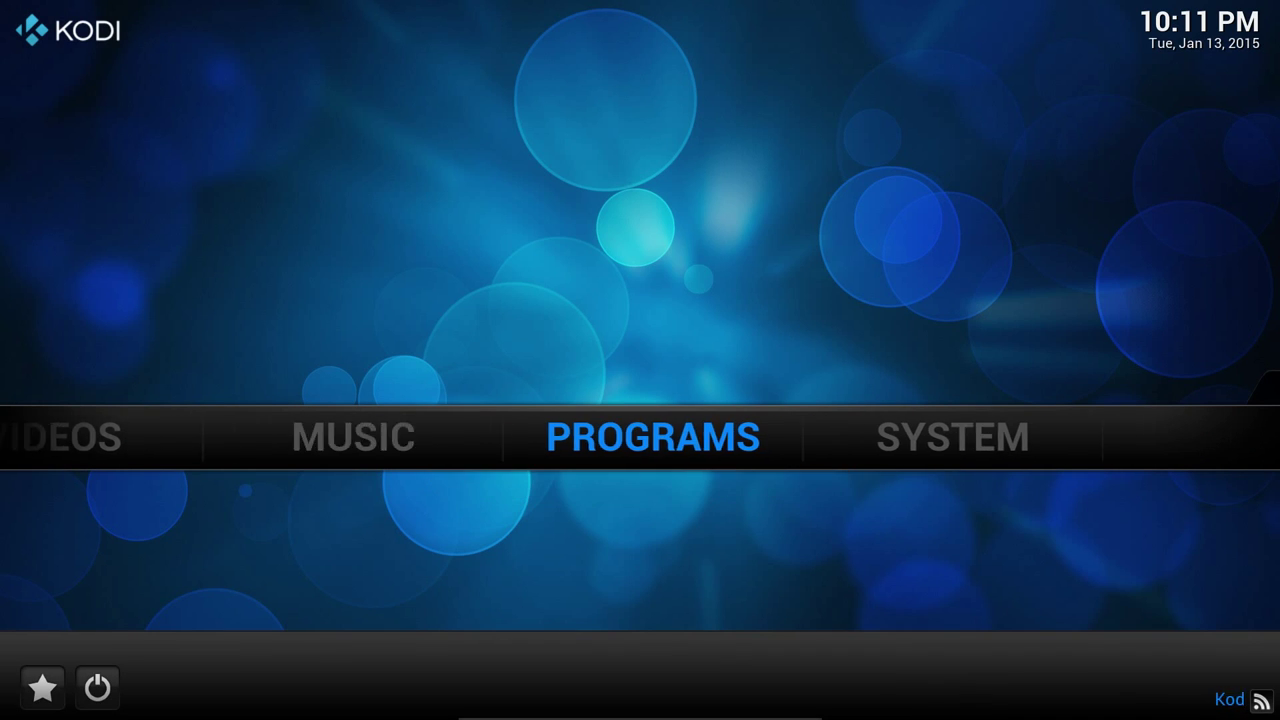
key("Down")
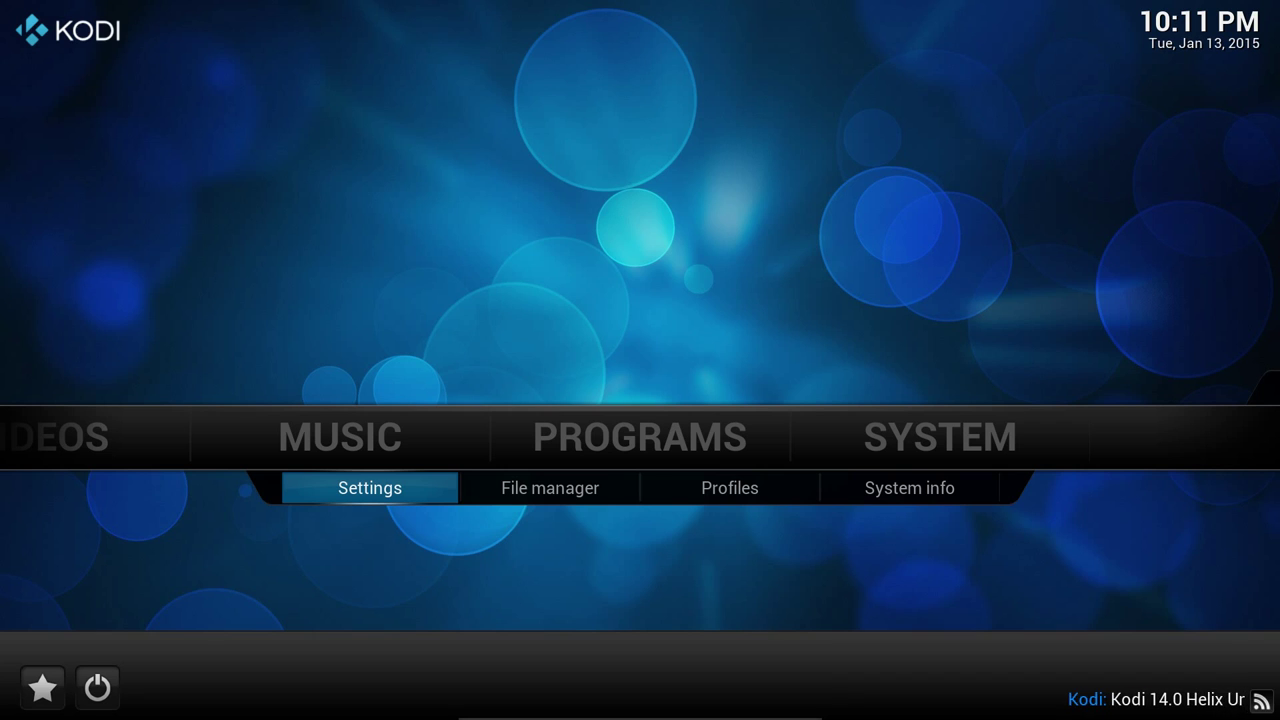
key("Return")
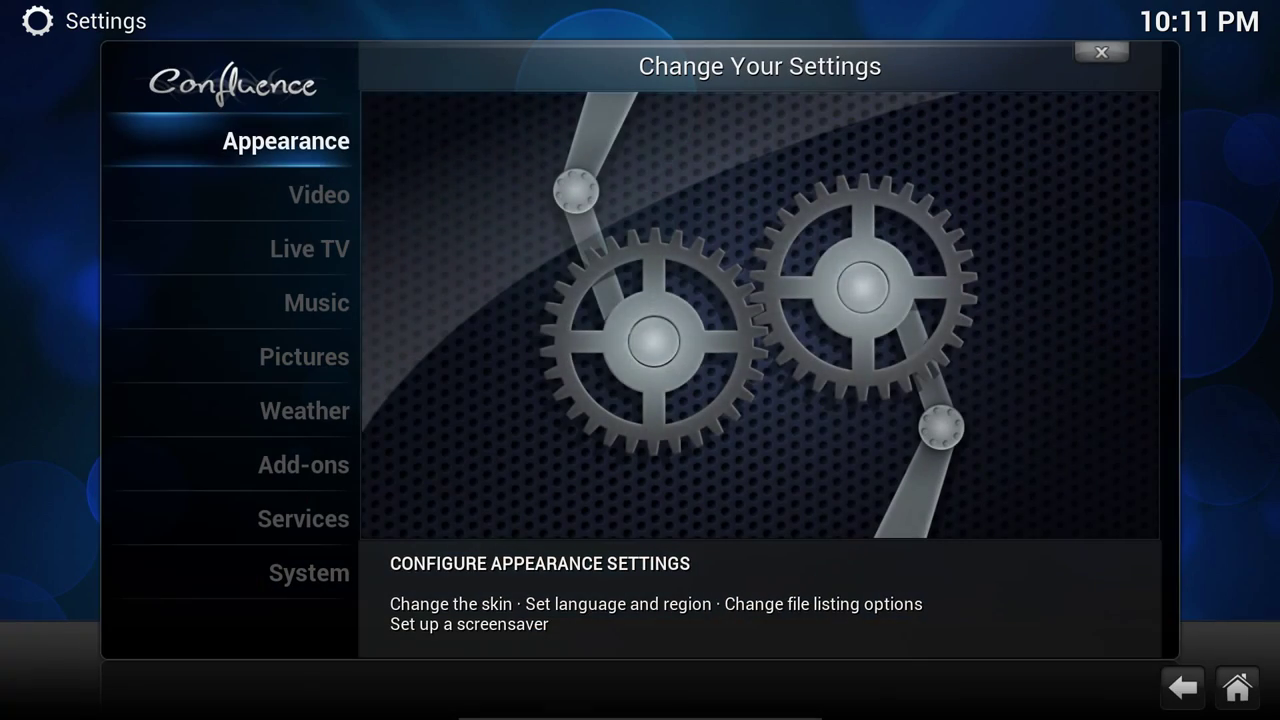
key("Up")
key("Return")
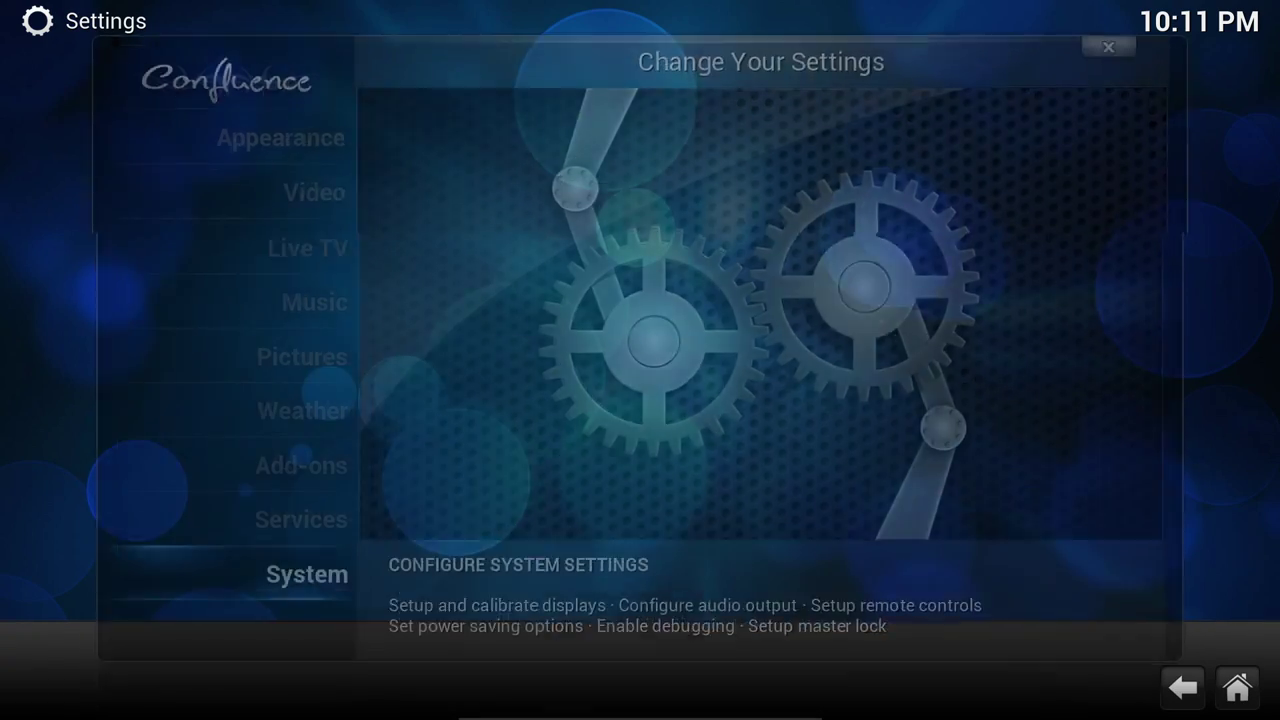
Step: Show the Audio output settings and open the choice of audio output device
key("Up")
key("Down")
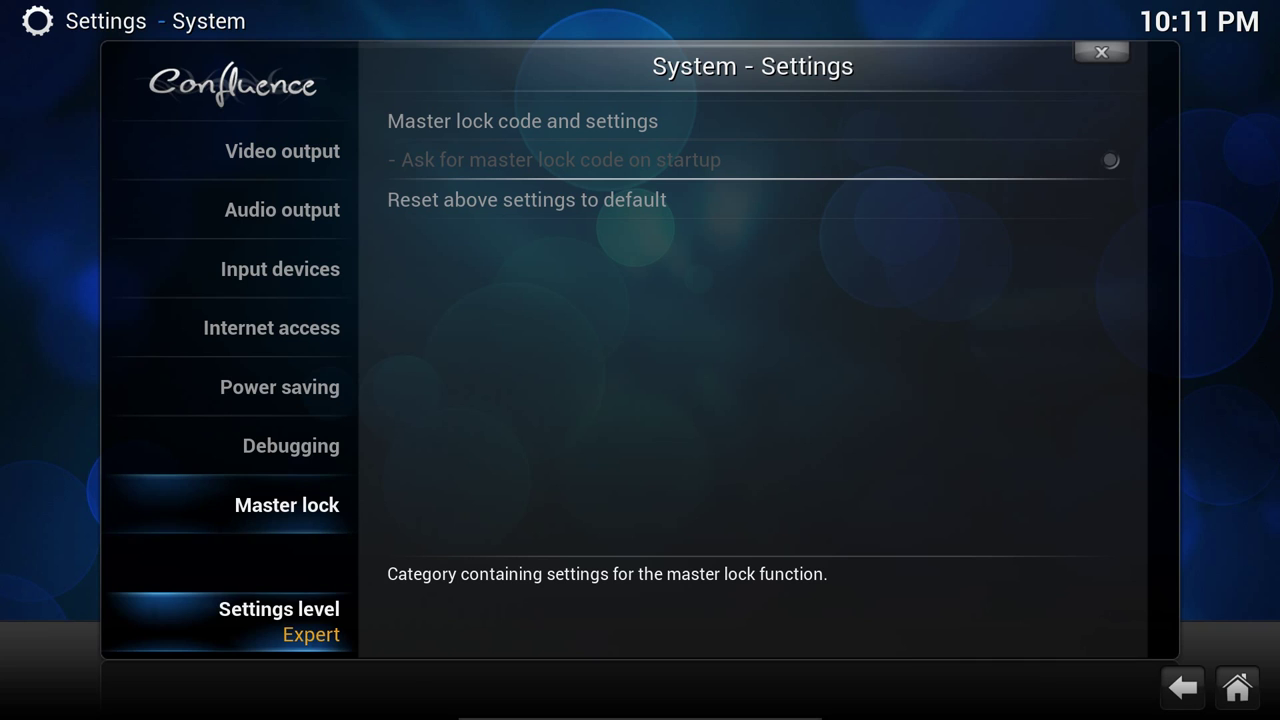
key("Up")
key("Up")
key("Up")
key("Up")
key("Up")
key("Up")
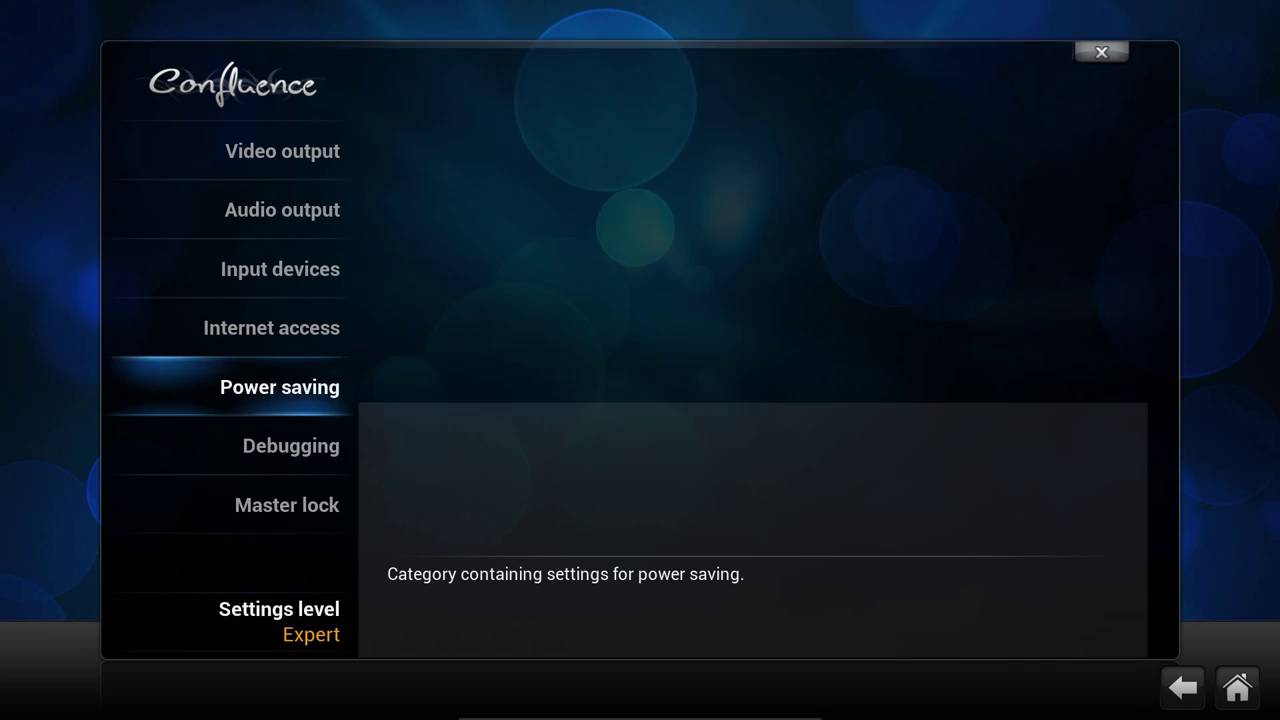
key("Right")
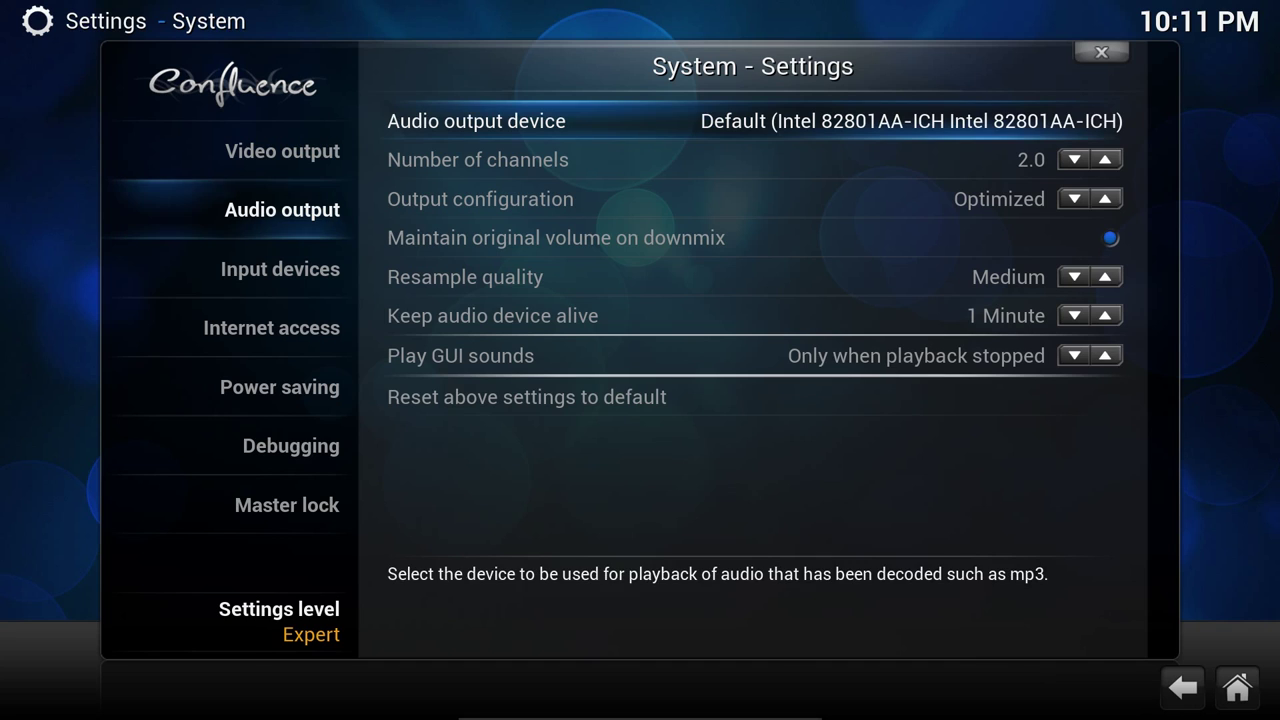
key("Return")
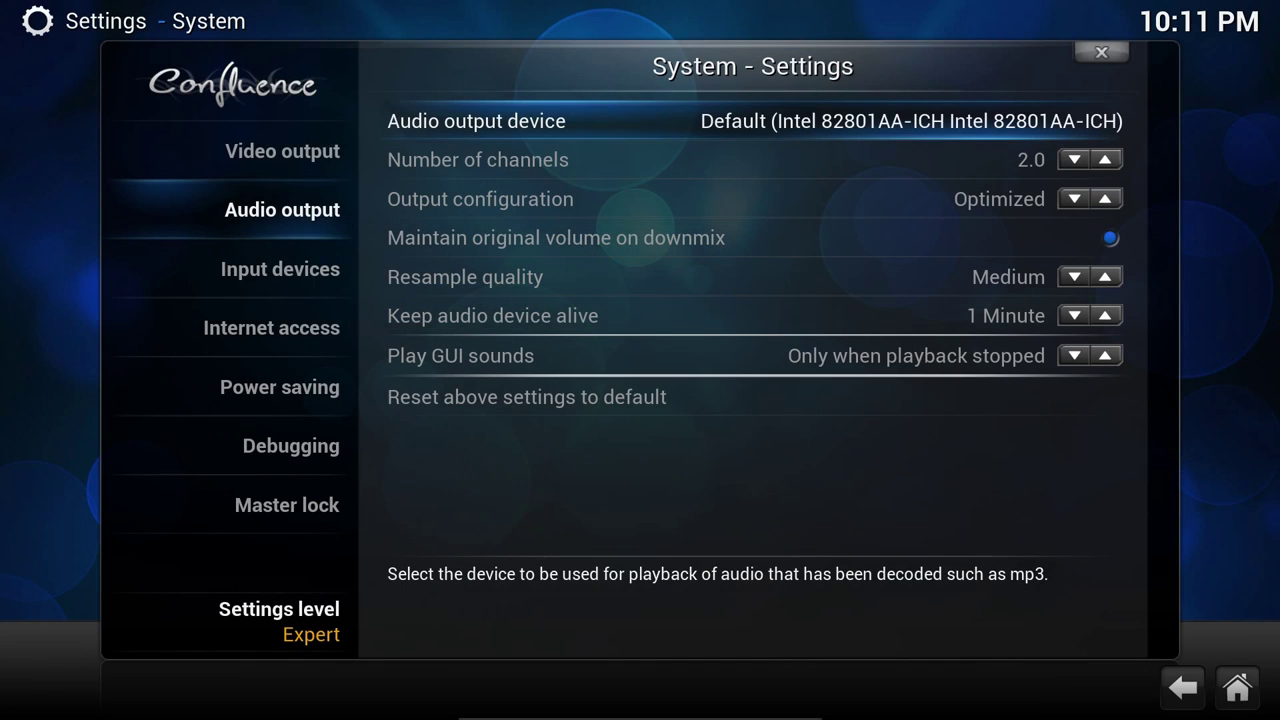
Step: Set the number of audio output channels to 5.1
key("Down")
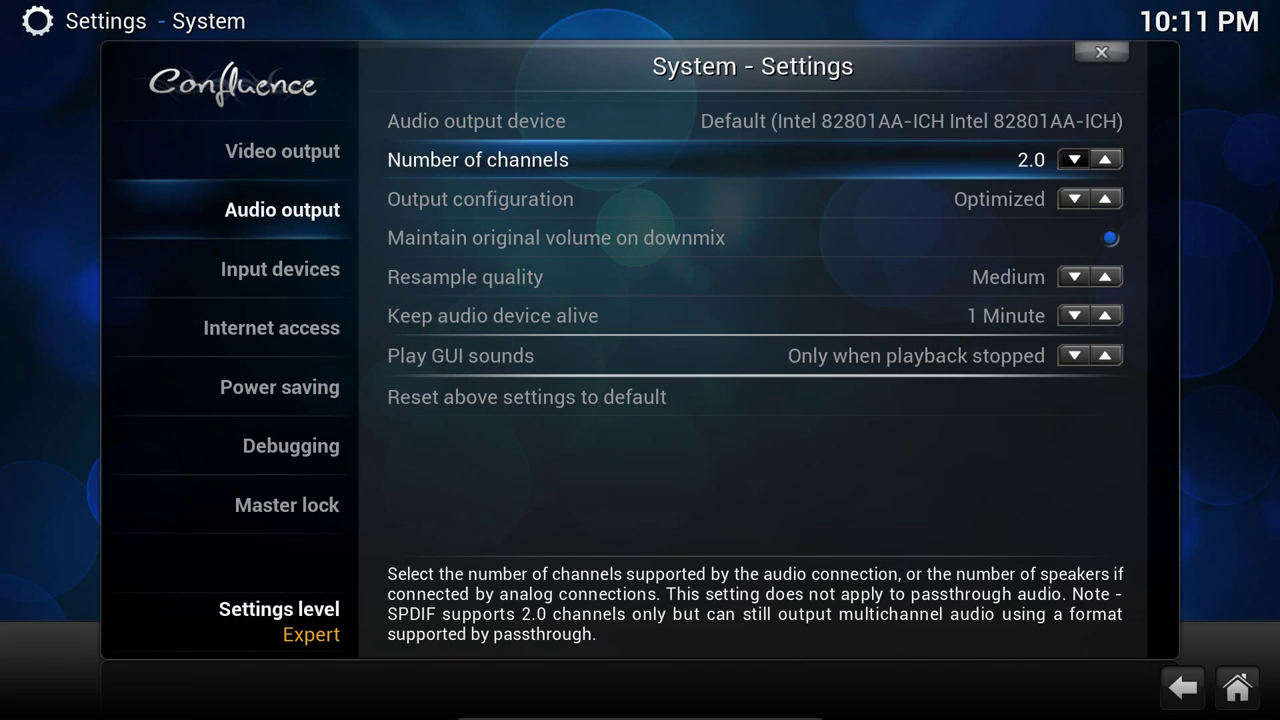
key("Left")
key("Left")
key("Left")
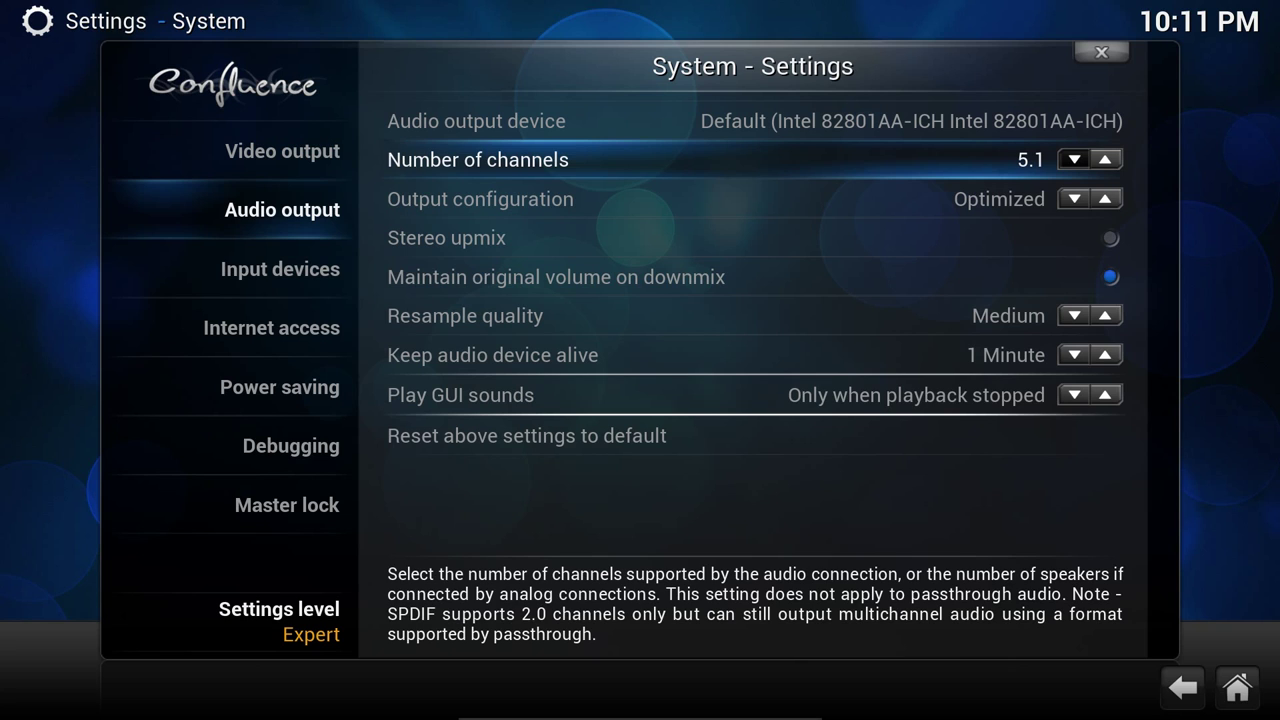
Step: Review the audio options from Output configuration and Stereo upmix down to Play GUI sounds
key("Down")
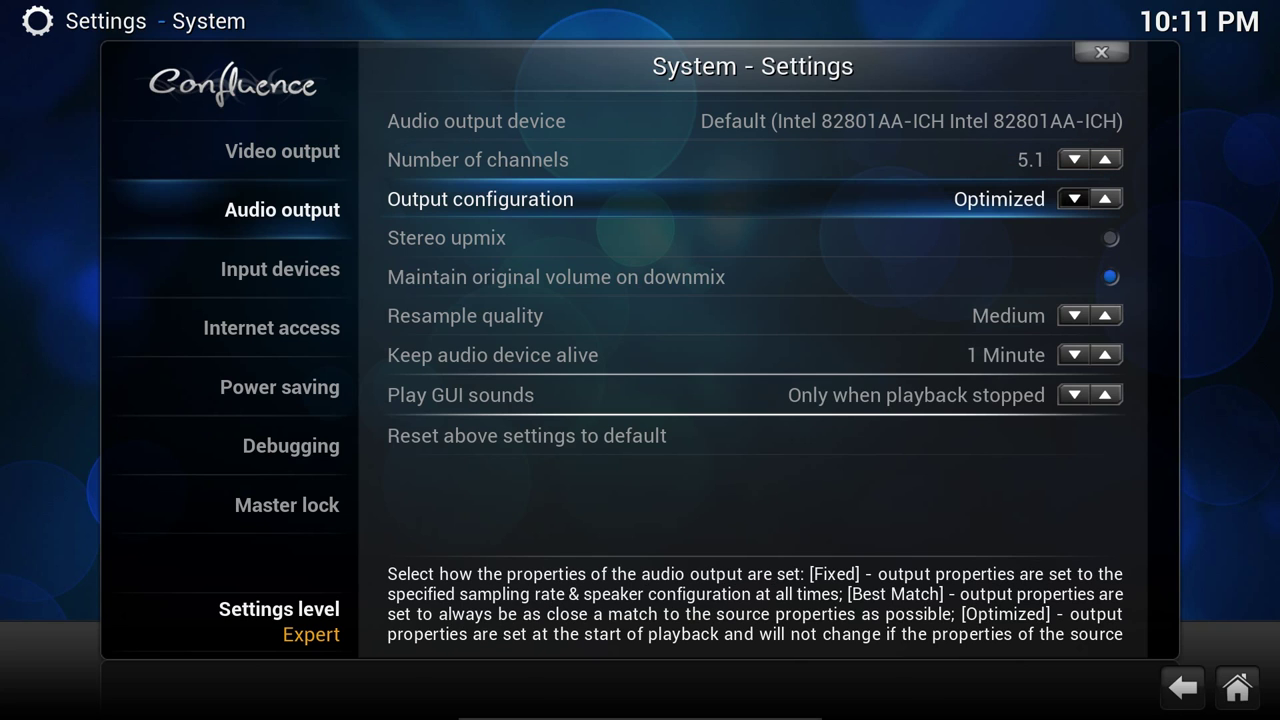
key("Down")
key("Down")
key("Down")
key("Down")
key("Down")
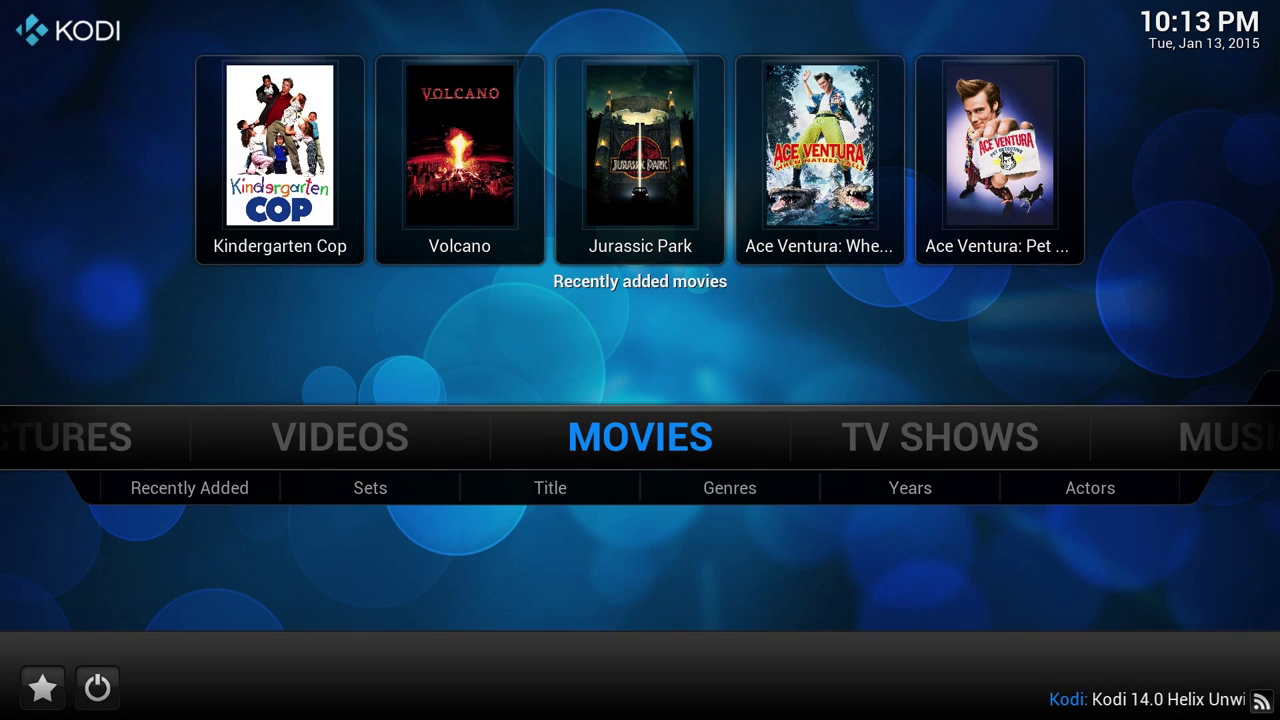
Step: Play Kindergarten Cop from the recently added movies and check Enable passthrough in its audio settings
key("Up")
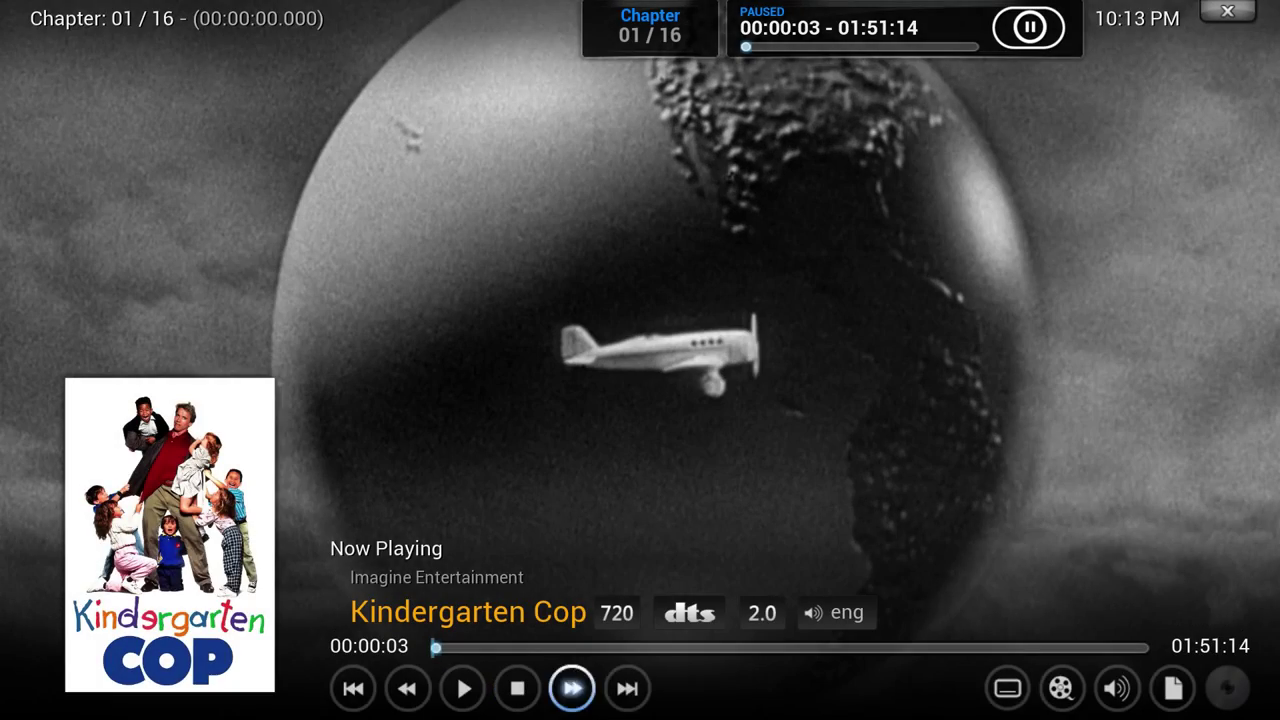
key("Return")
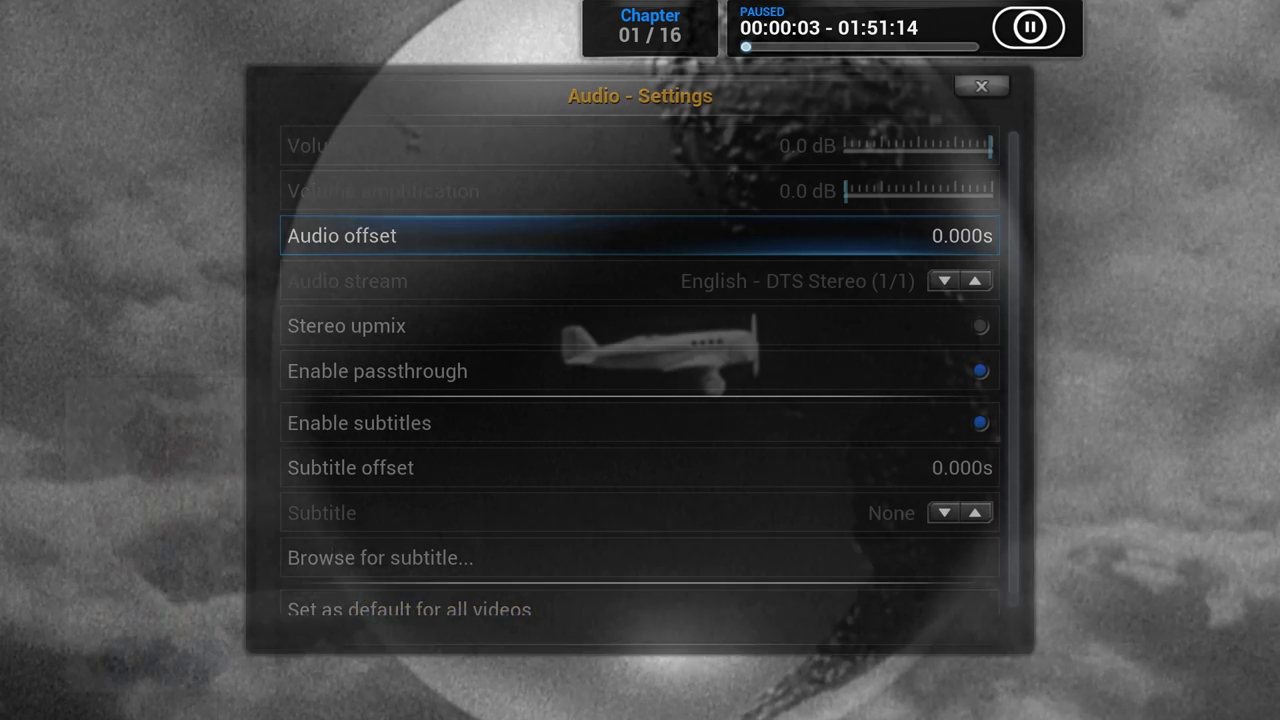
key("Down")
key("Down")
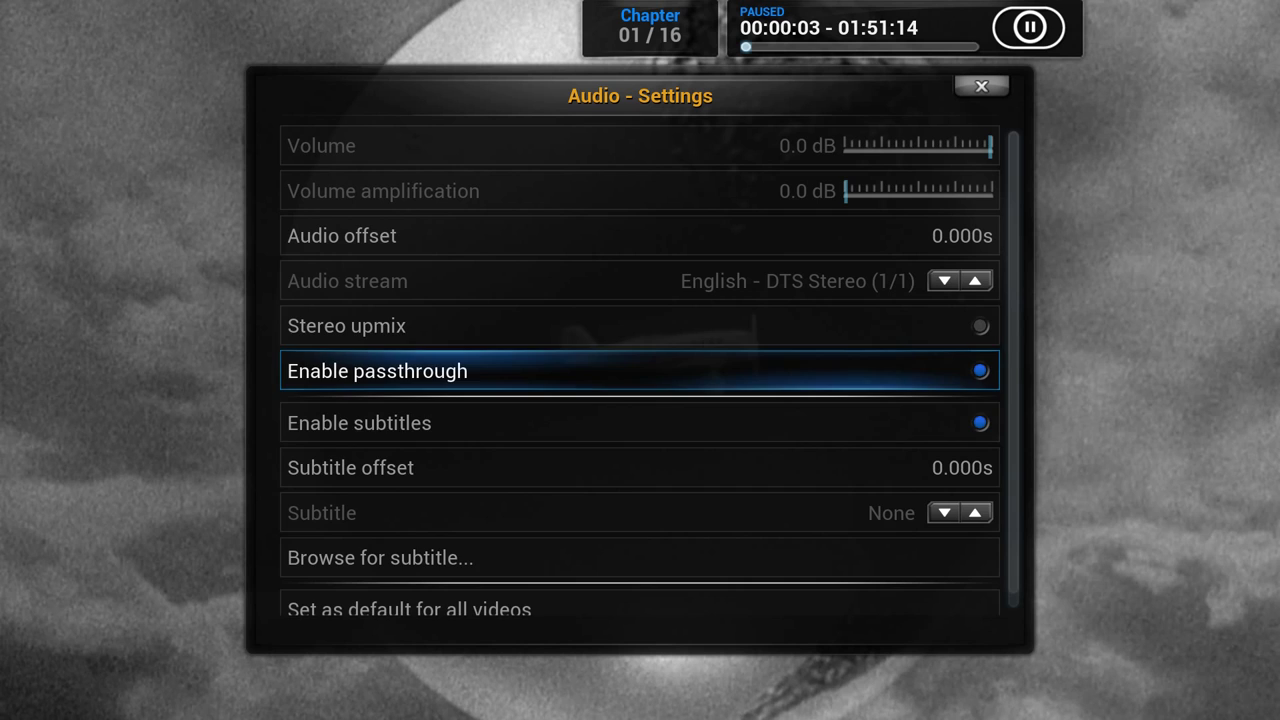
Step: Save the movie's audio settings as the default for all videos and stop its playback
key("Down")
key("Down")
key("Down")
key("Down")
key("Down")
key("Up")
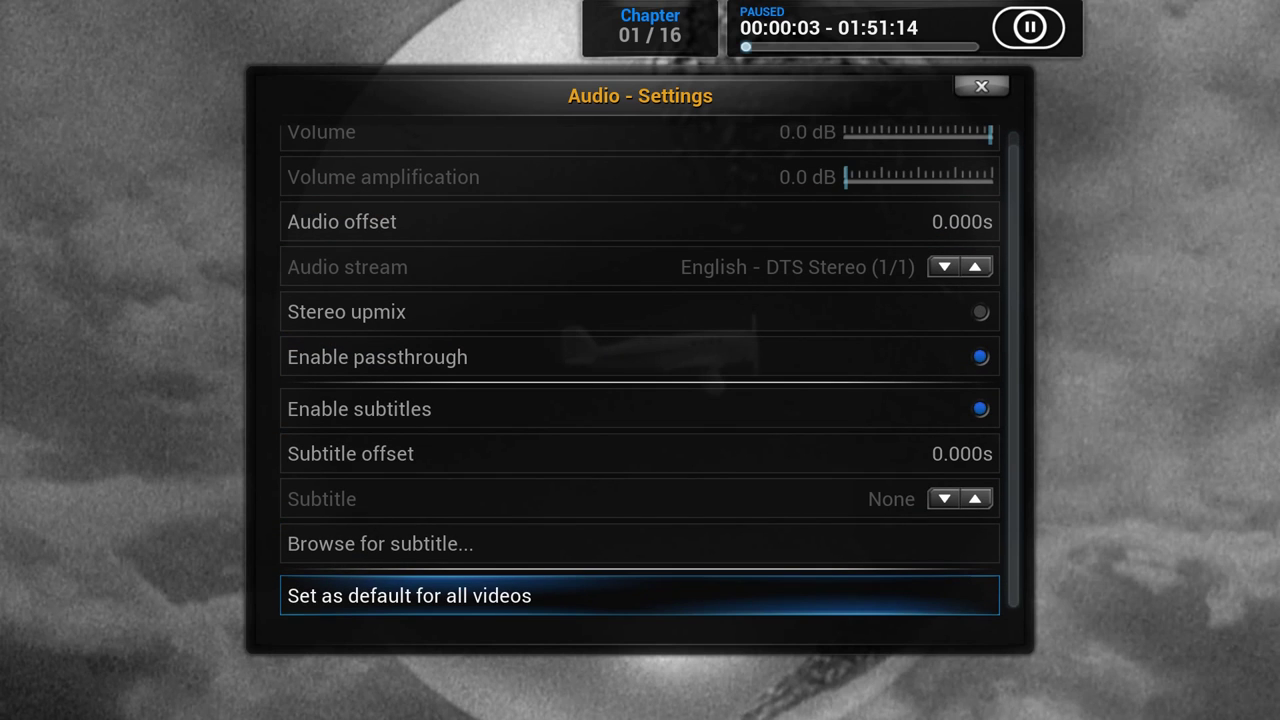
key("Return")
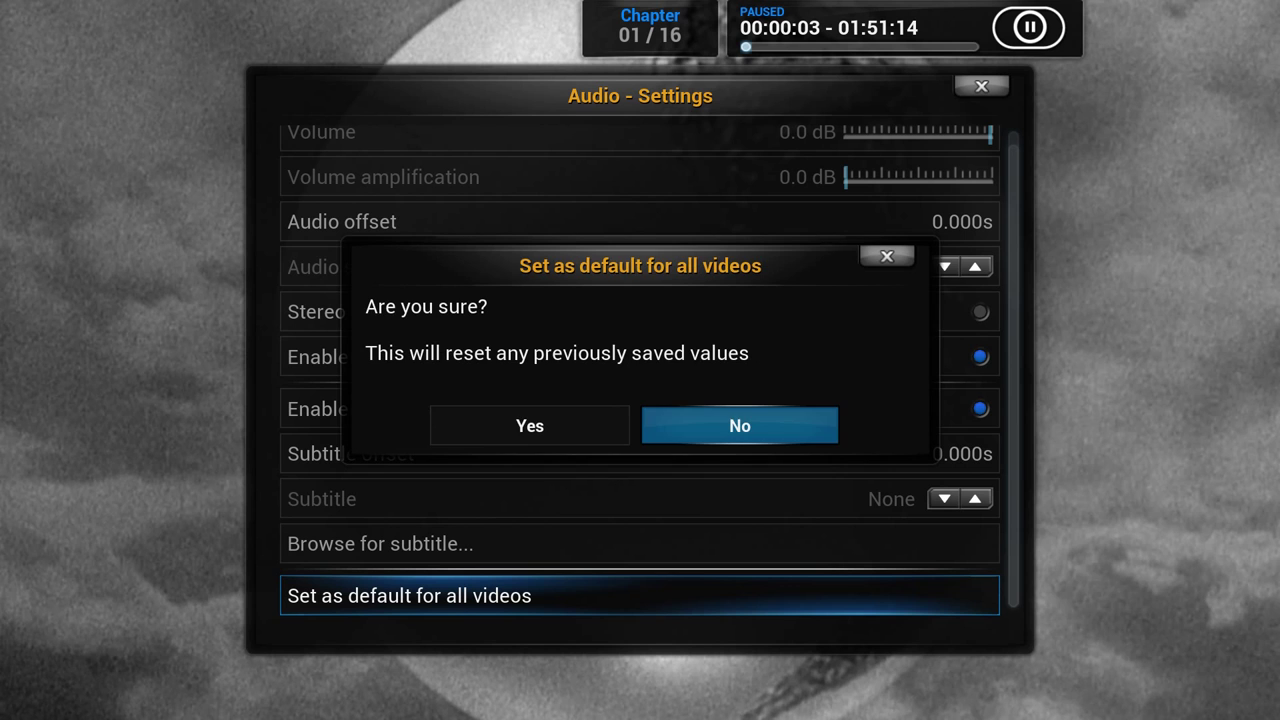
key("Left")
key("Return")
key("Escape")
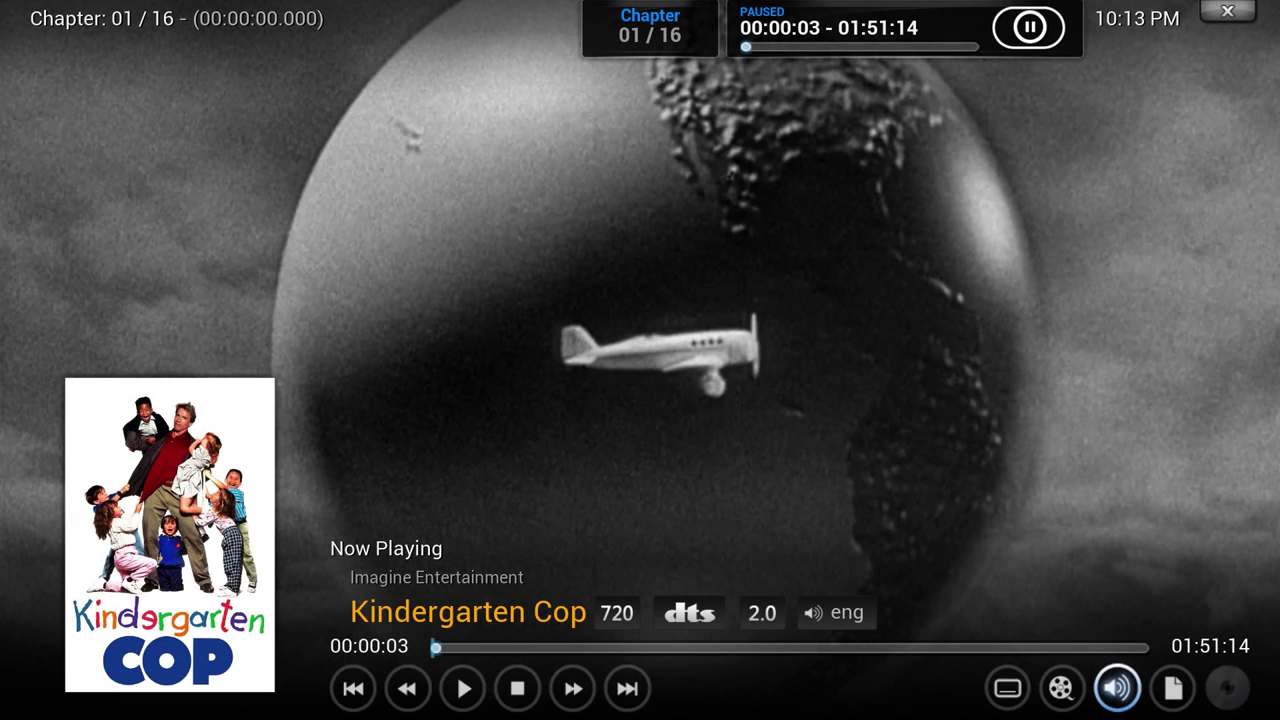
key("Escape")
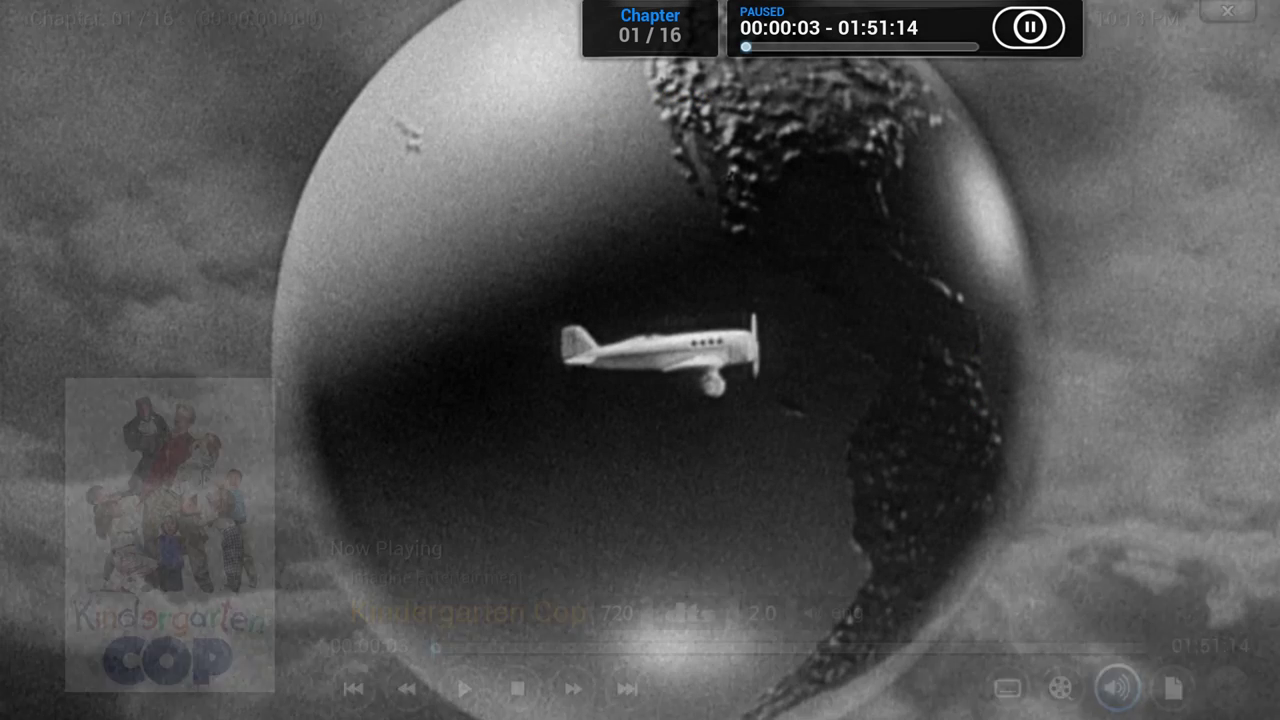
key("x")
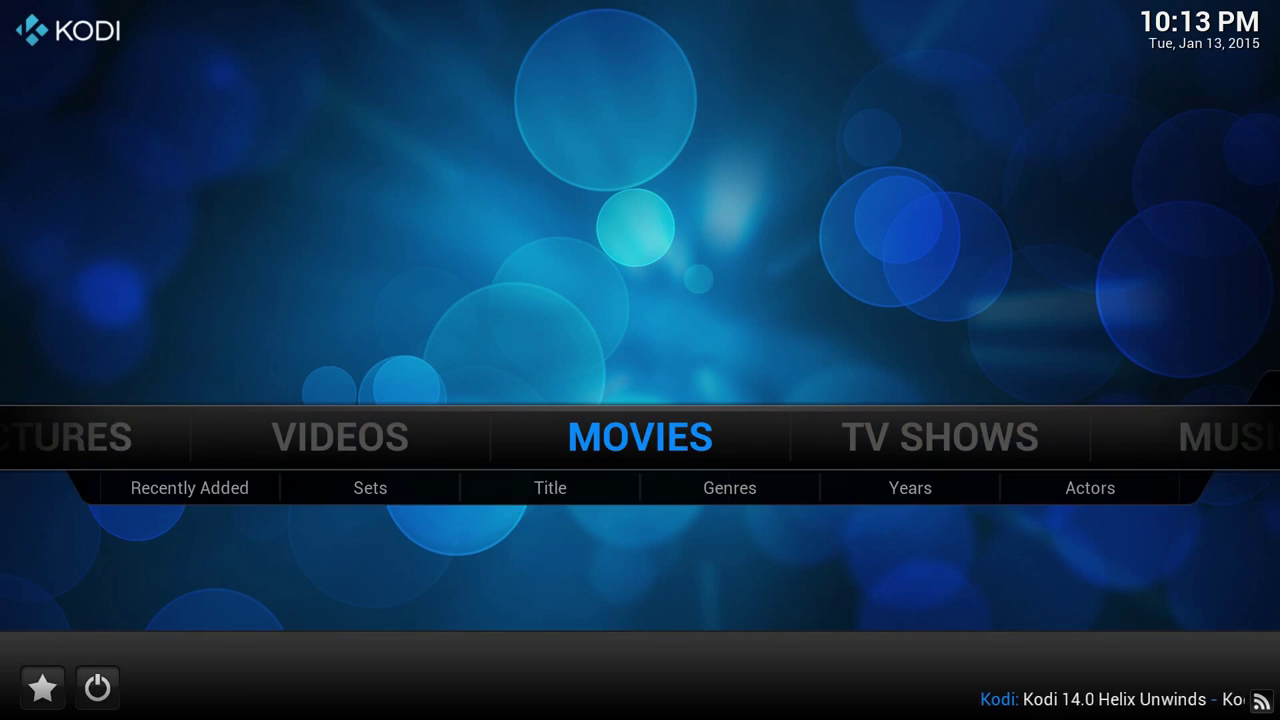
Step: Go from the home screen's Movies entry to System and open its settings
key("Left")
key("Left")
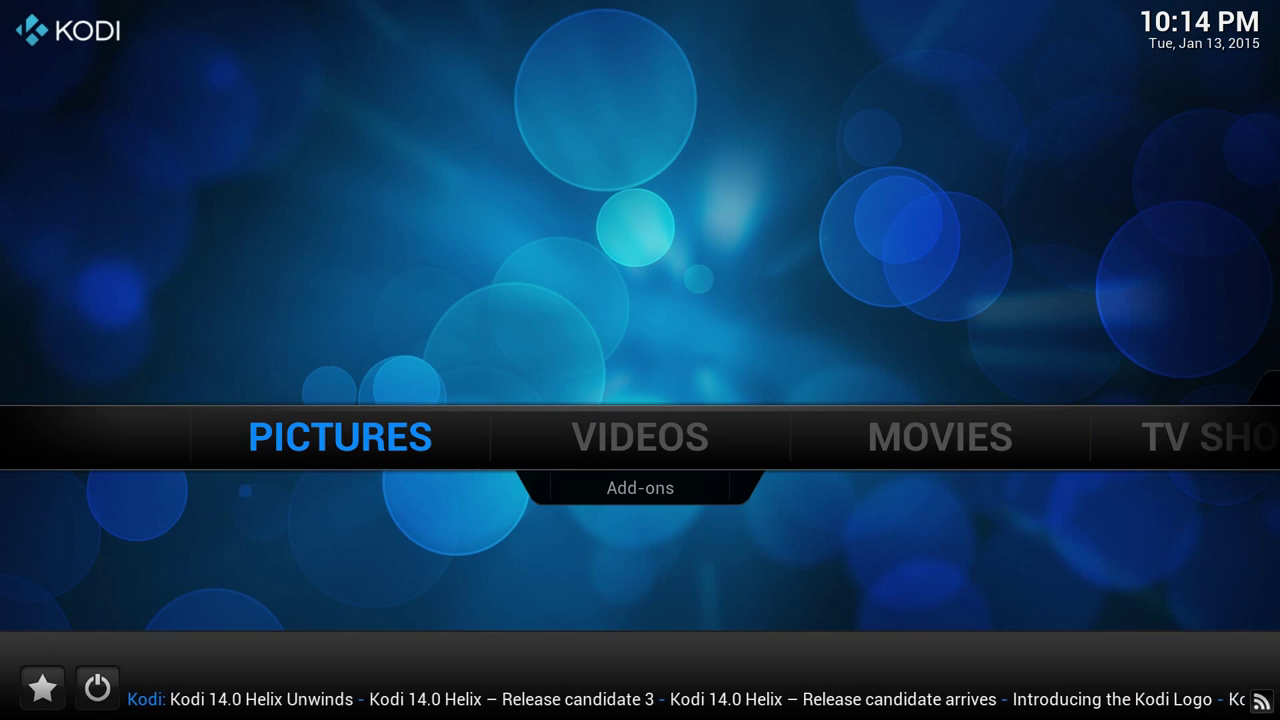
key("Right")
key("Right")
key("Right")
key("Right")
key("Right")
key("Right")
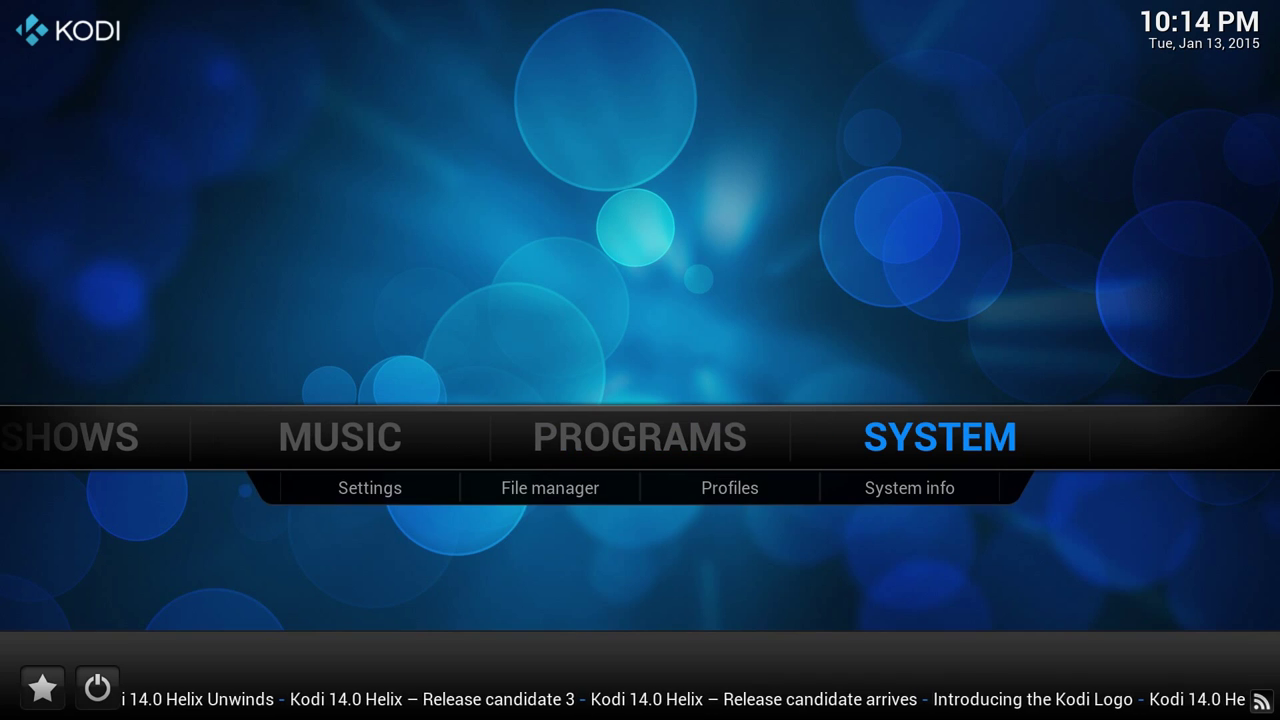
key("Down")
key("Left")
key("Left")
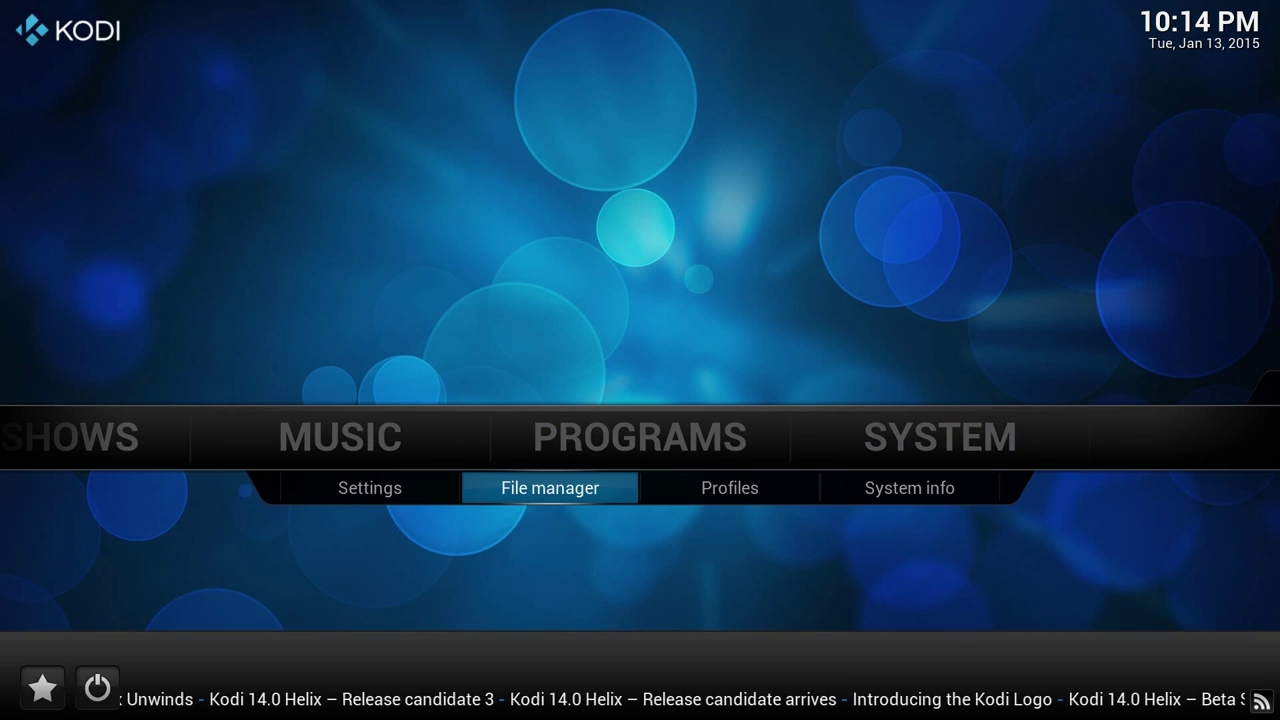
key("Return")
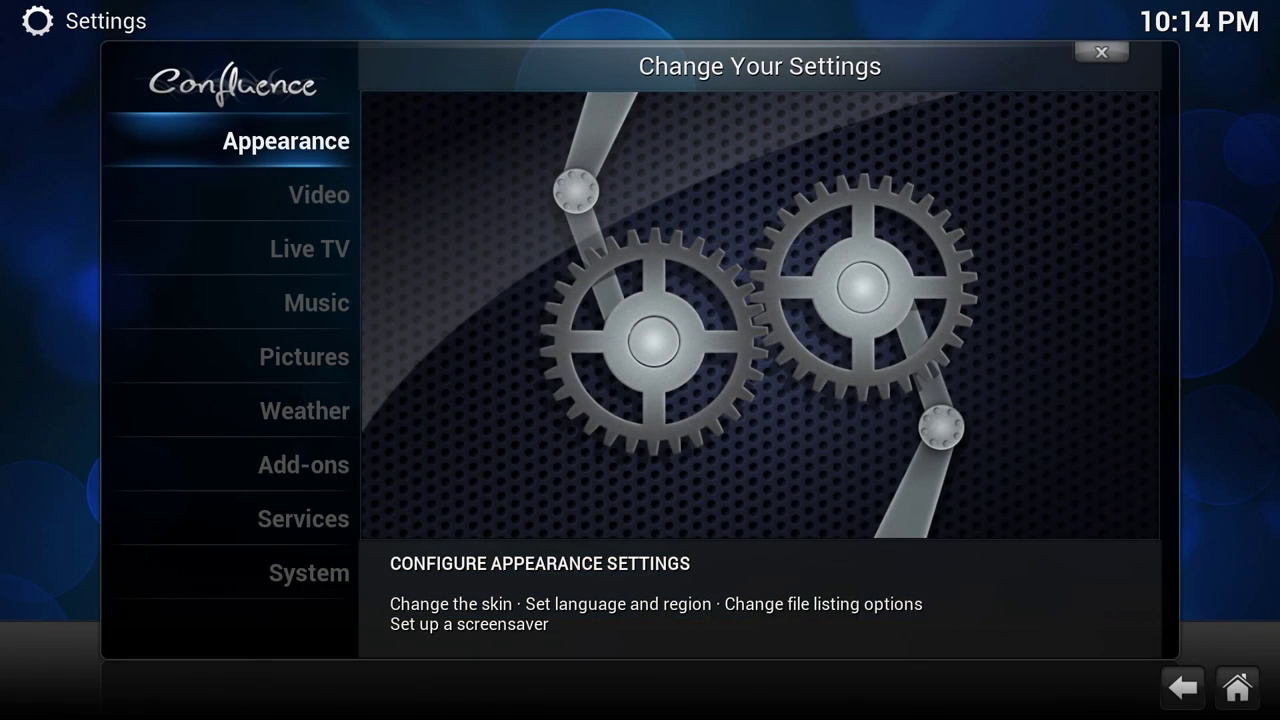
Step: Go to the Weather settings and open the choice of service for weather information
key("Down")
key("Down")
key("Down")
key("Down")
key("Down")
key("Return")
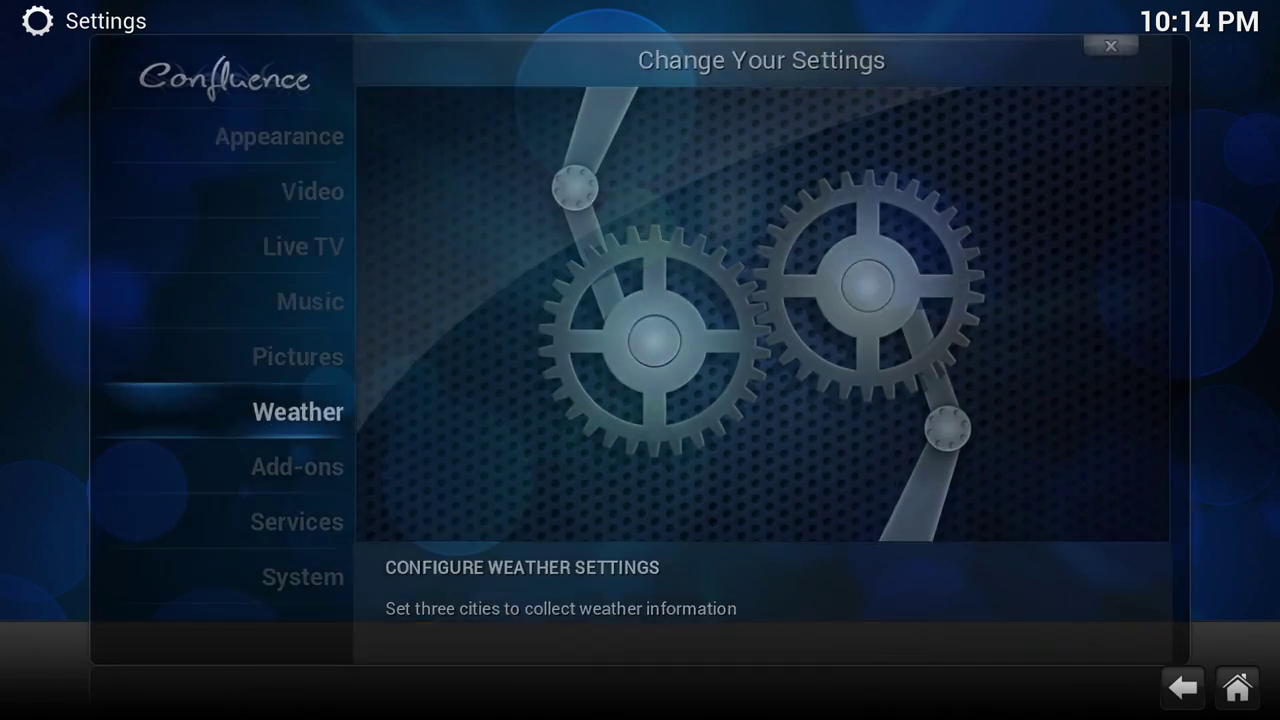
key("Right")
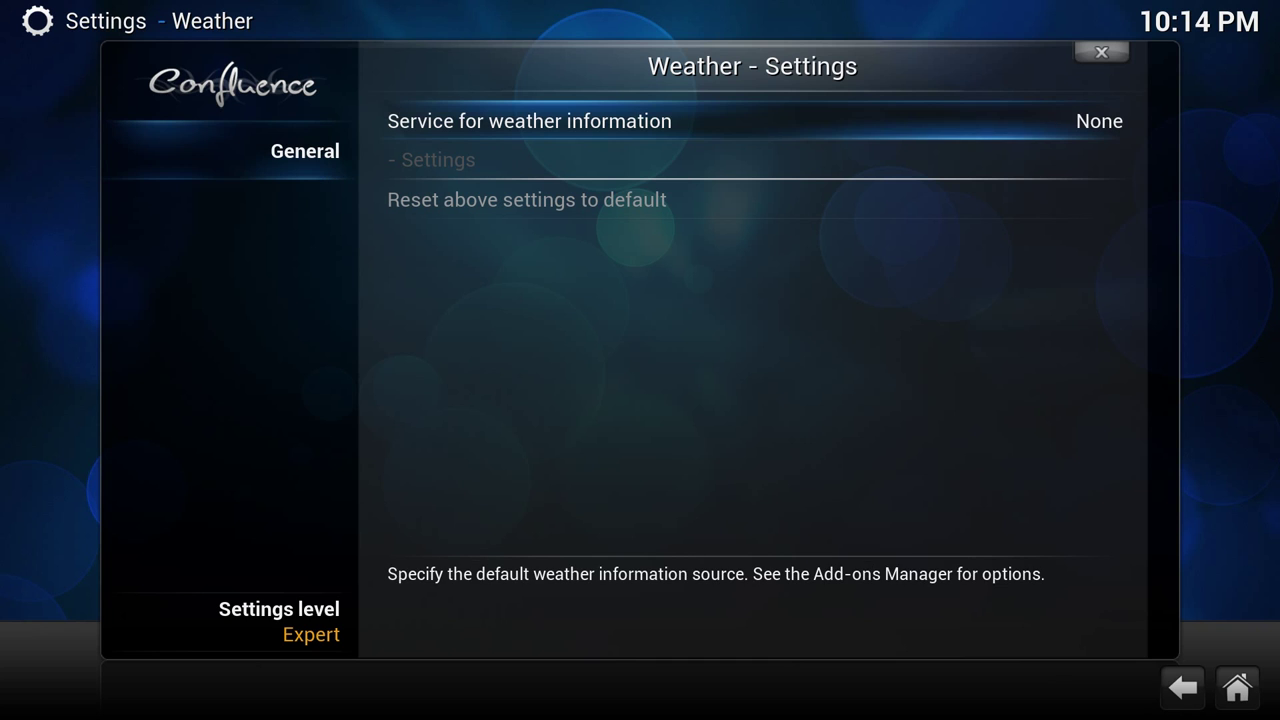
key("Return")
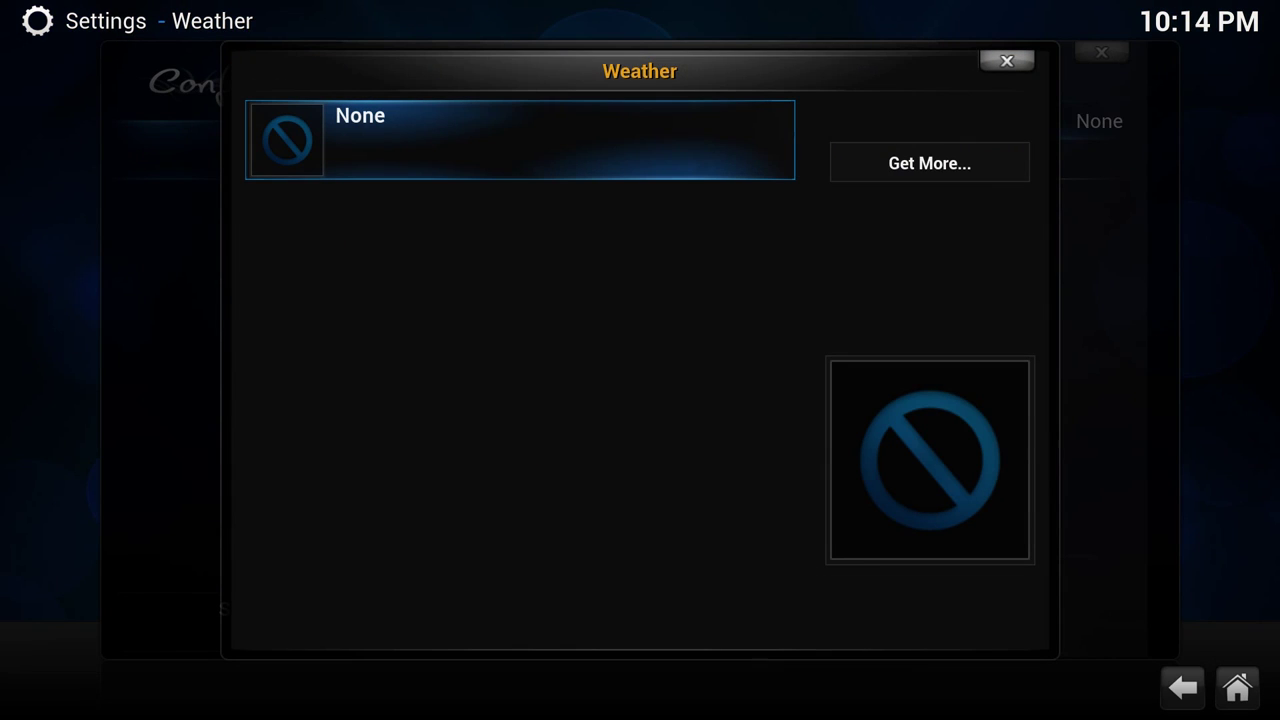
Step: Get more weather add-ons and install Yahoo! Weather
key("Right")
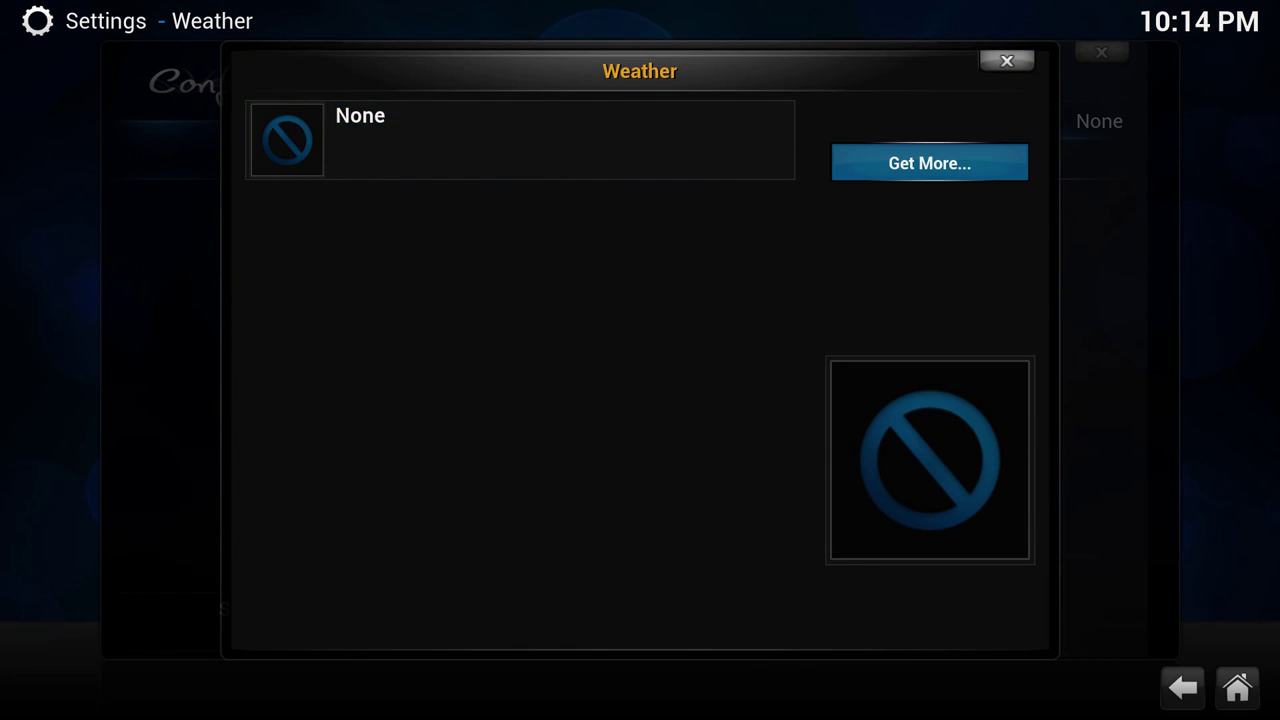
key("Return")
key("Down")
key("Down")
key("Down")
key("Down")
key("Down")
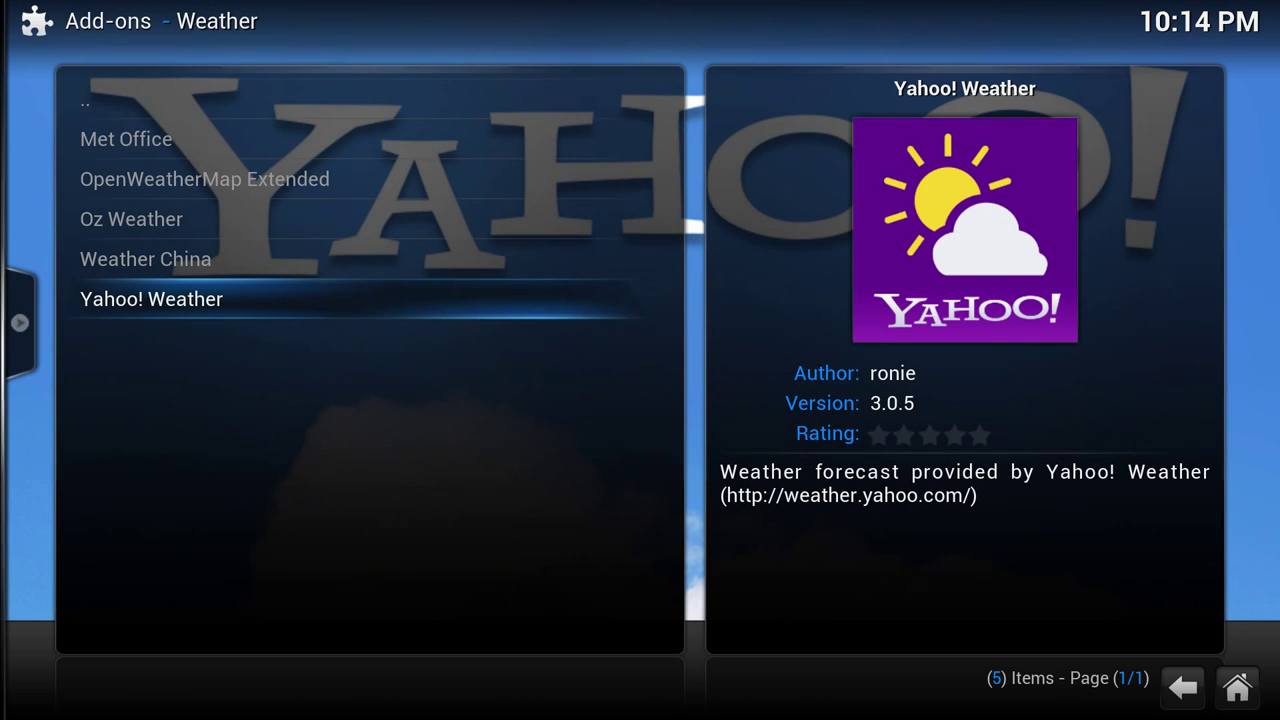
key("Return")
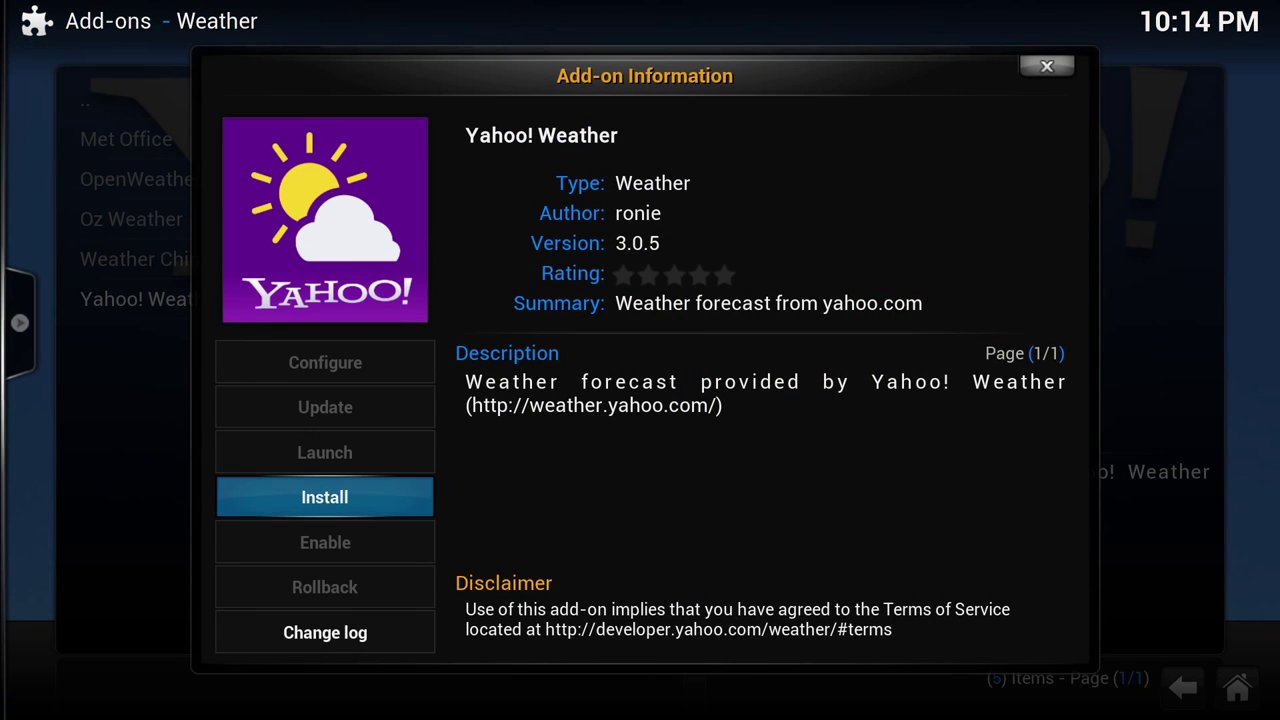
key("Return")
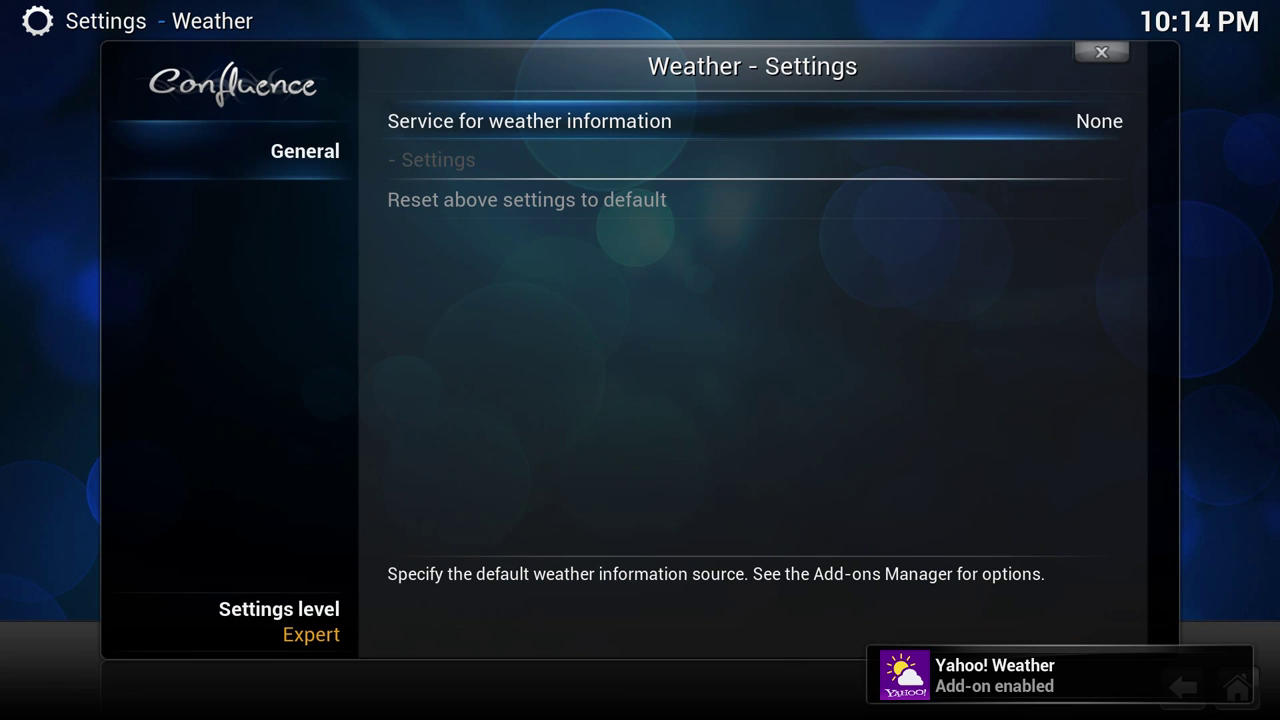
Step: Choose Yahoo! Weather as the service for weather information
key("Return")
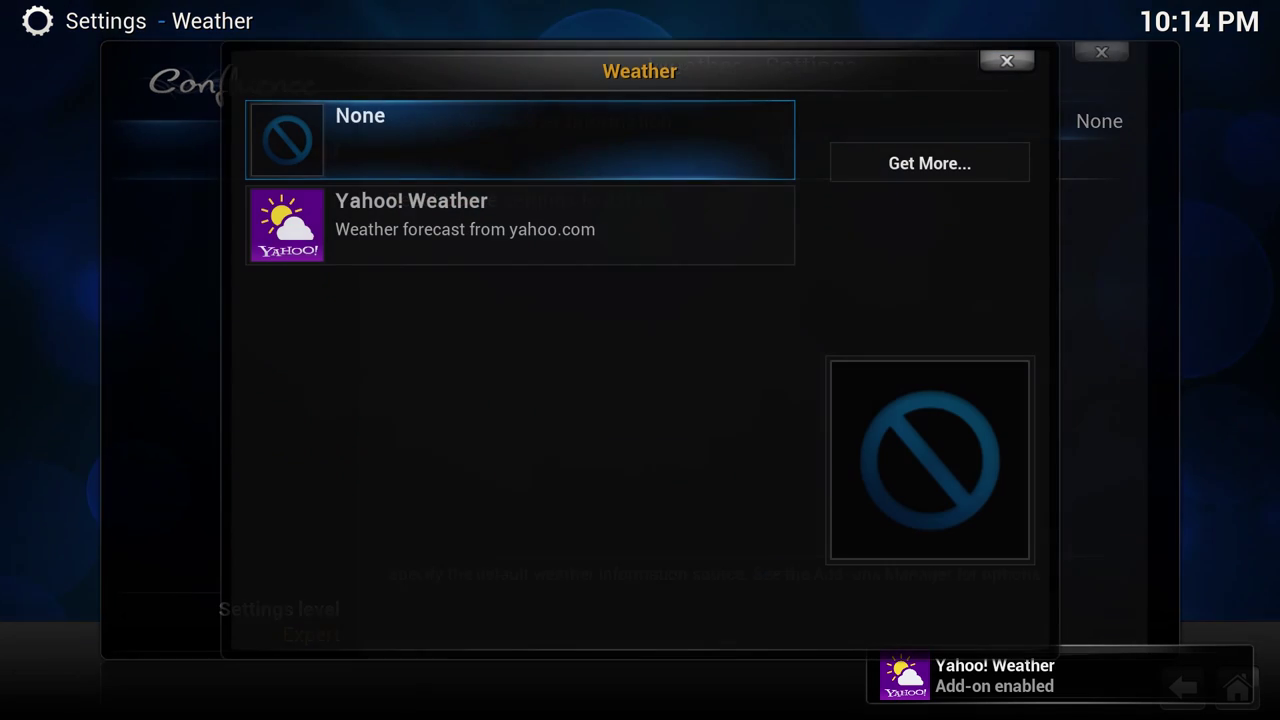
key("Down")
key("Return")
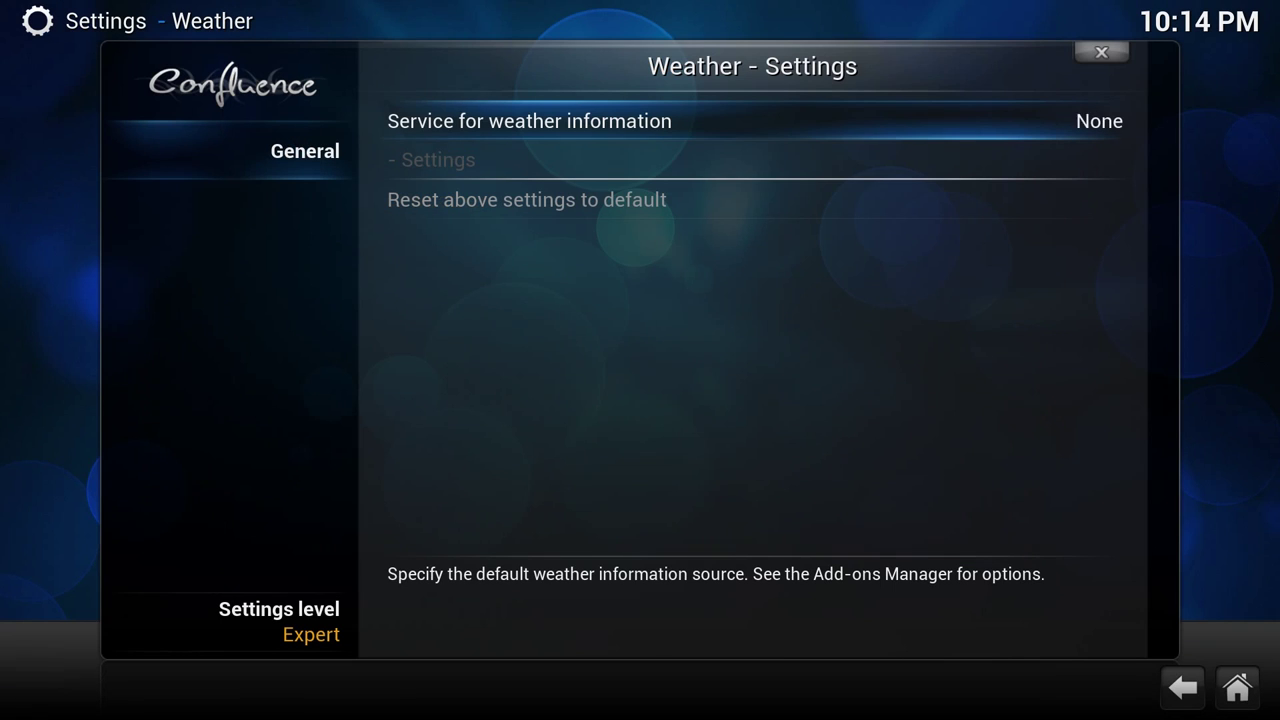
Step: Open the settings of the Yahoo! Weather service and set Location 1 to Cardiff (Wales - GB)
key("Down")
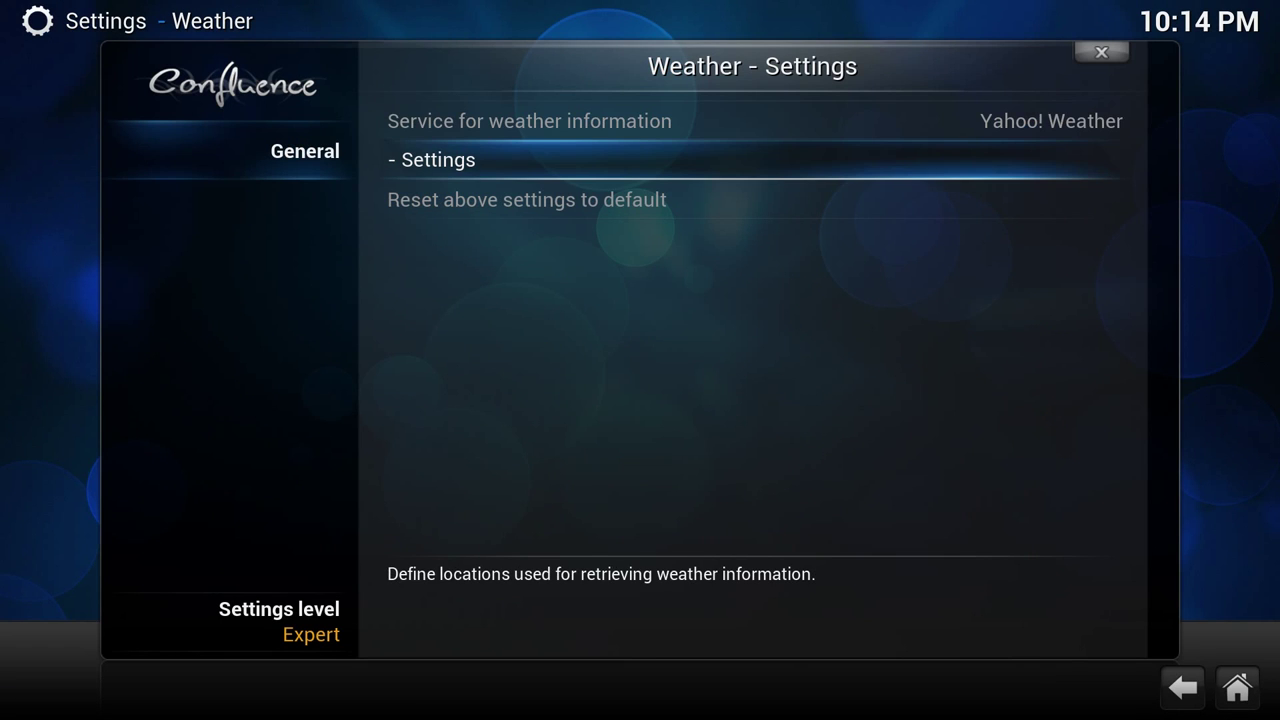
key("Return")
key("Up")
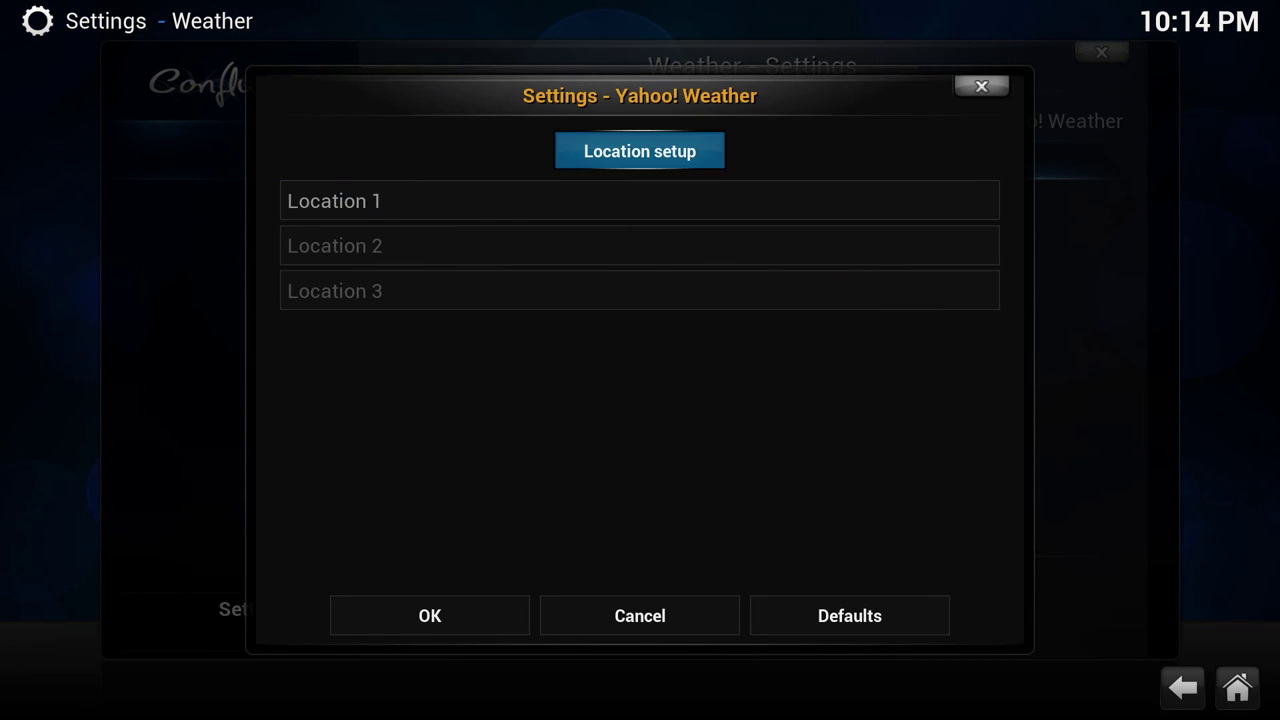
key("Down")
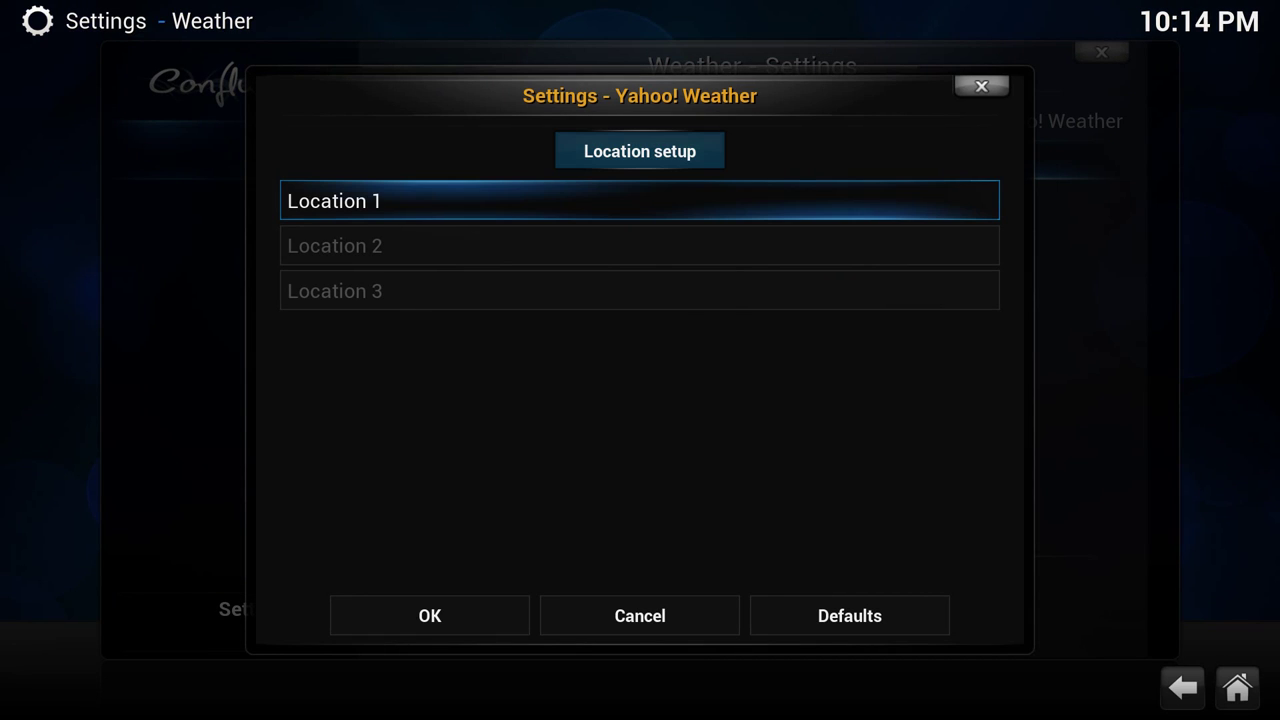
key("Return")
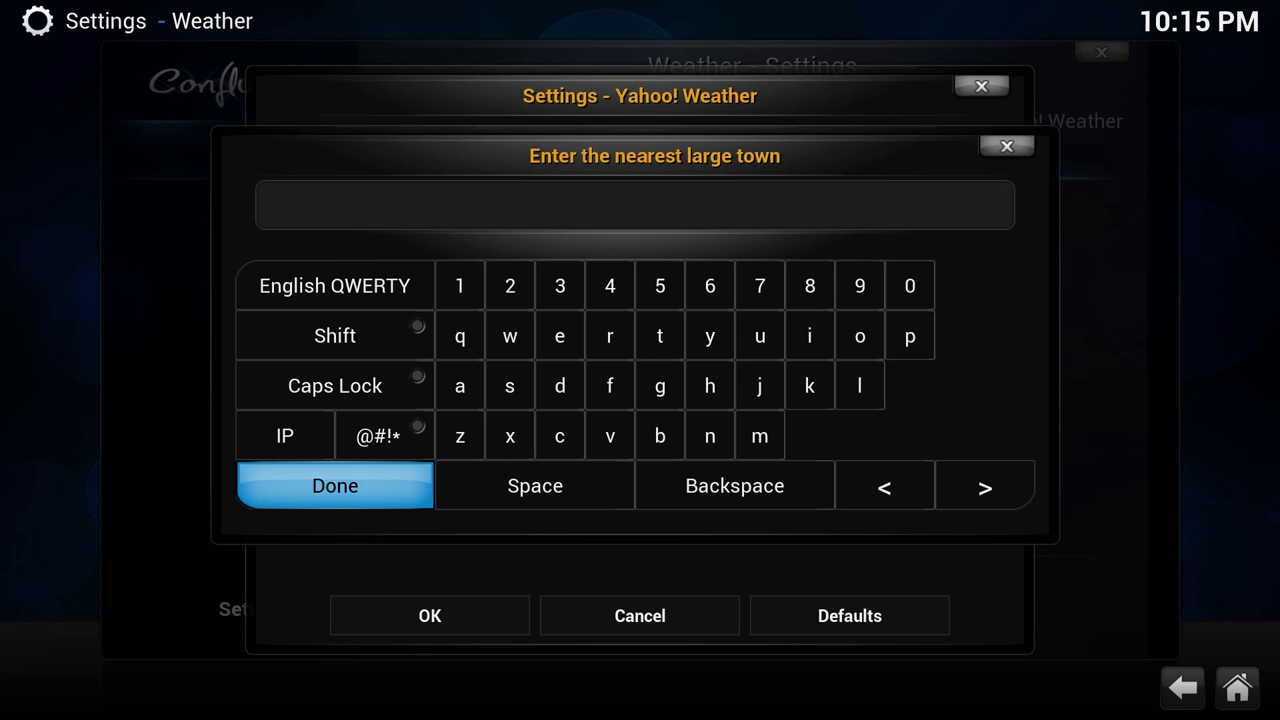
type("cardiff")
key("Return")
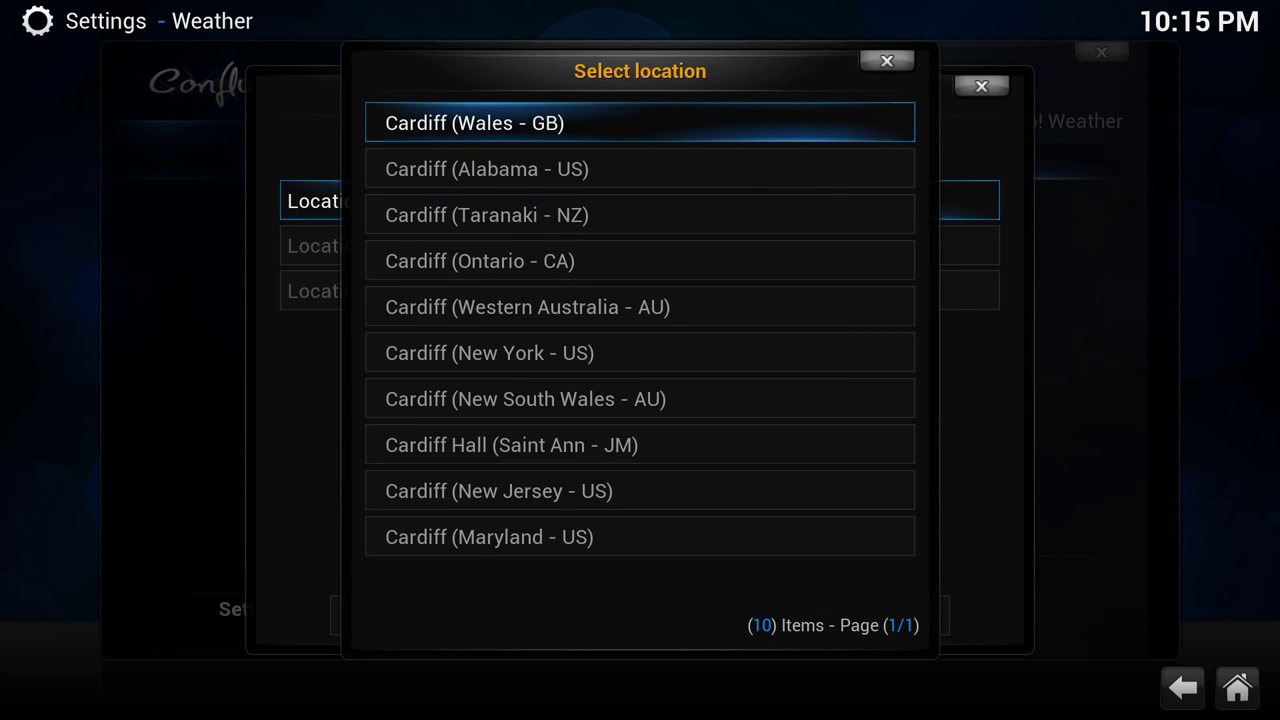
key("Return")
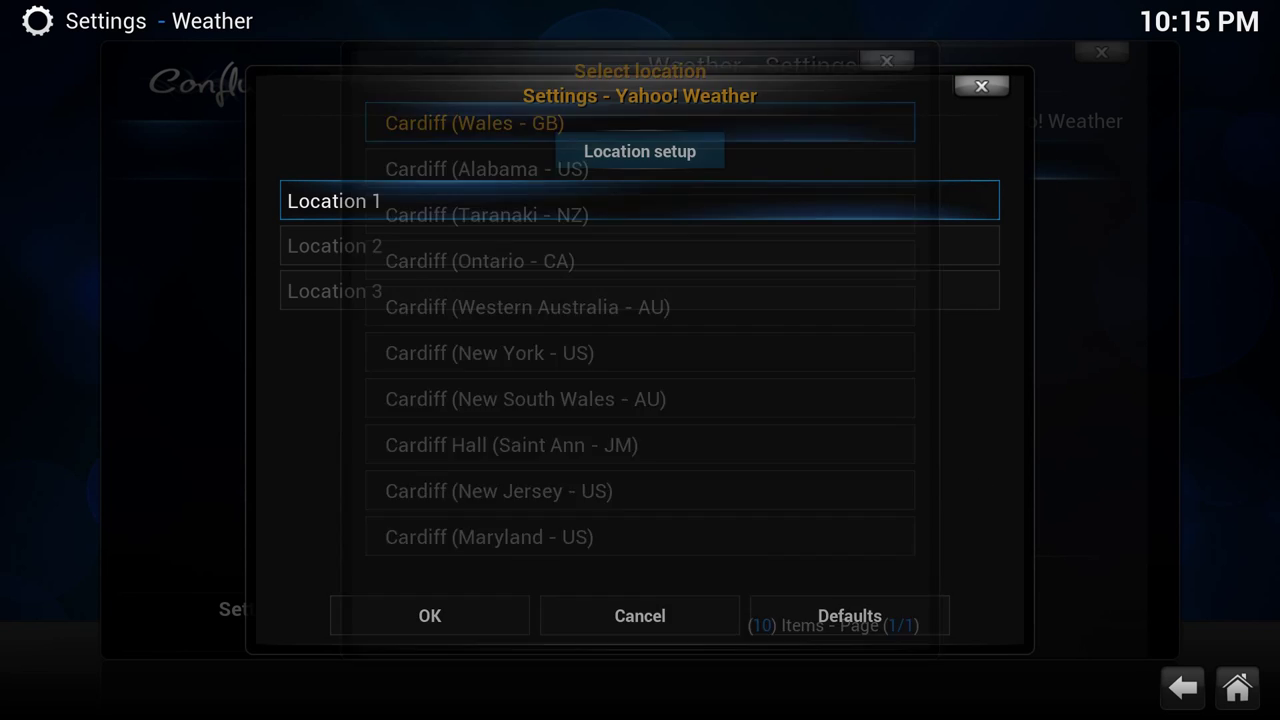
Step: Save the Yahoo! Weather location setup and leave the settings for the home screen
key("Up")
key("Down")
key("Up")
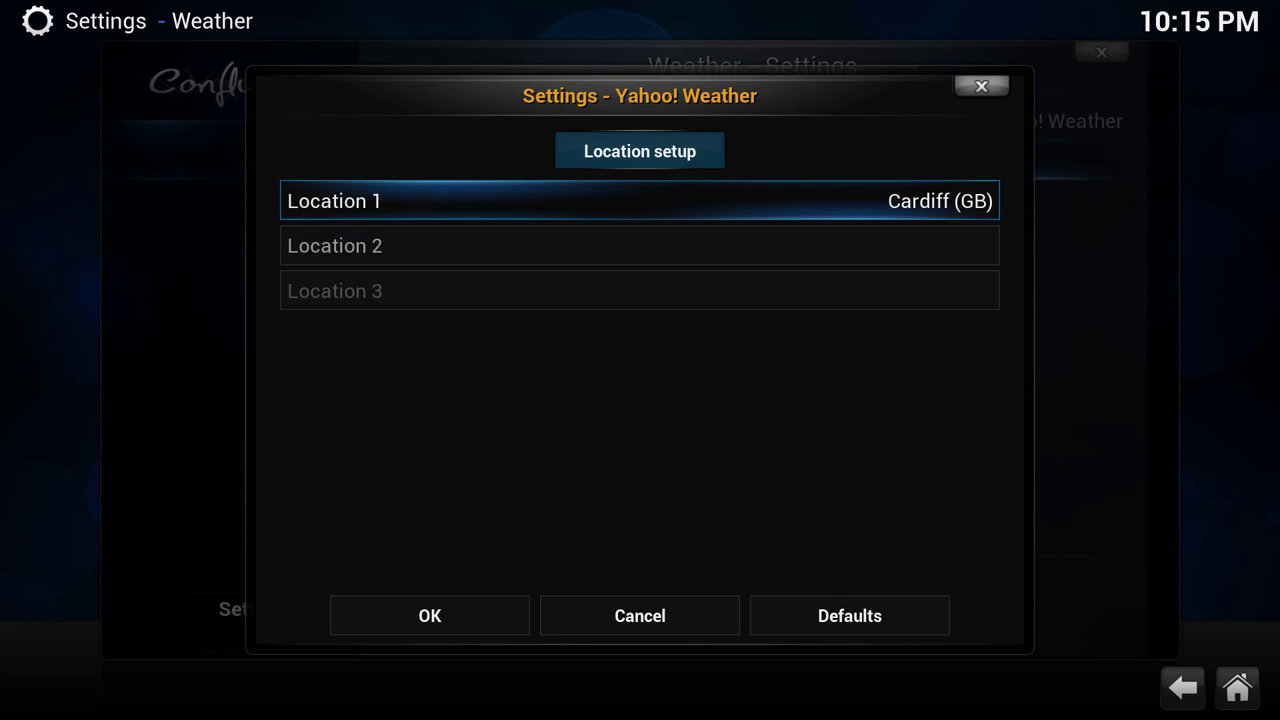
key("Down")
key("Down")
key("Up")
key("Down")
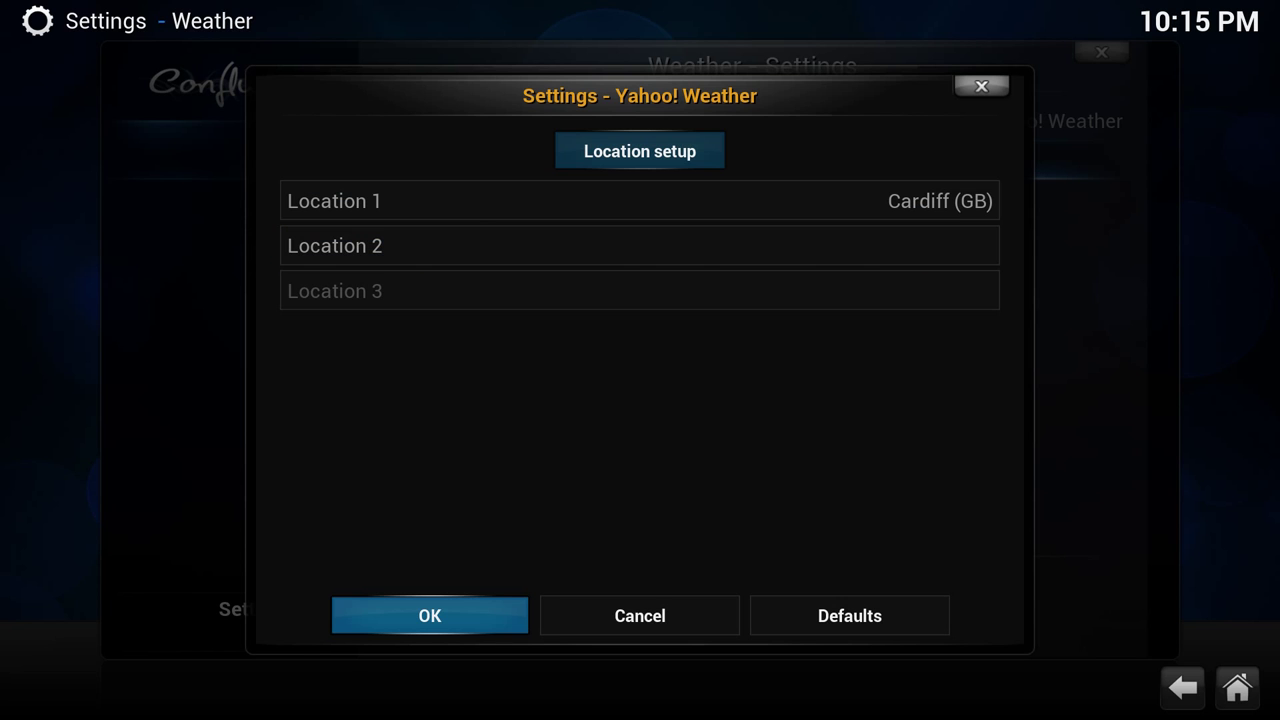
key("Return")
key("Escape")
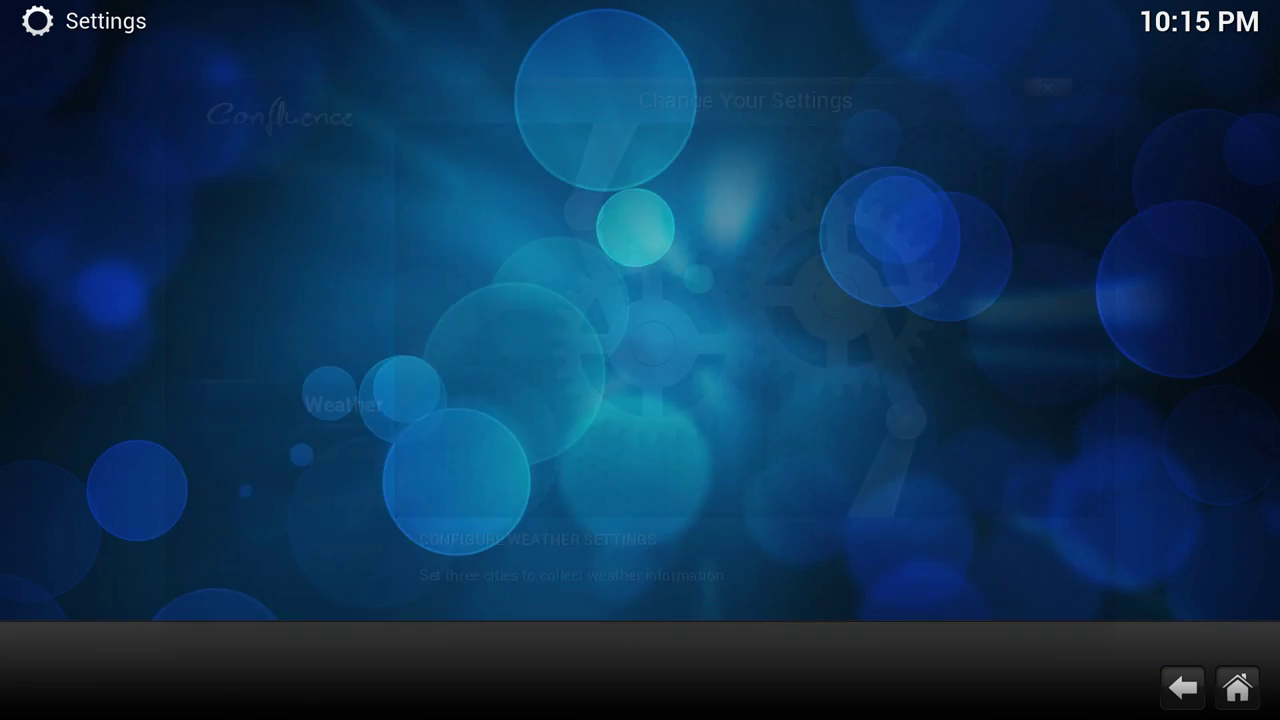
key("Escape")
Step: Go to the home screen's Weather entry and open it to view the Cardiff forecast
key("Left")
key("Left")
key("Left")
key("Left")
key("Left")
key("Left")
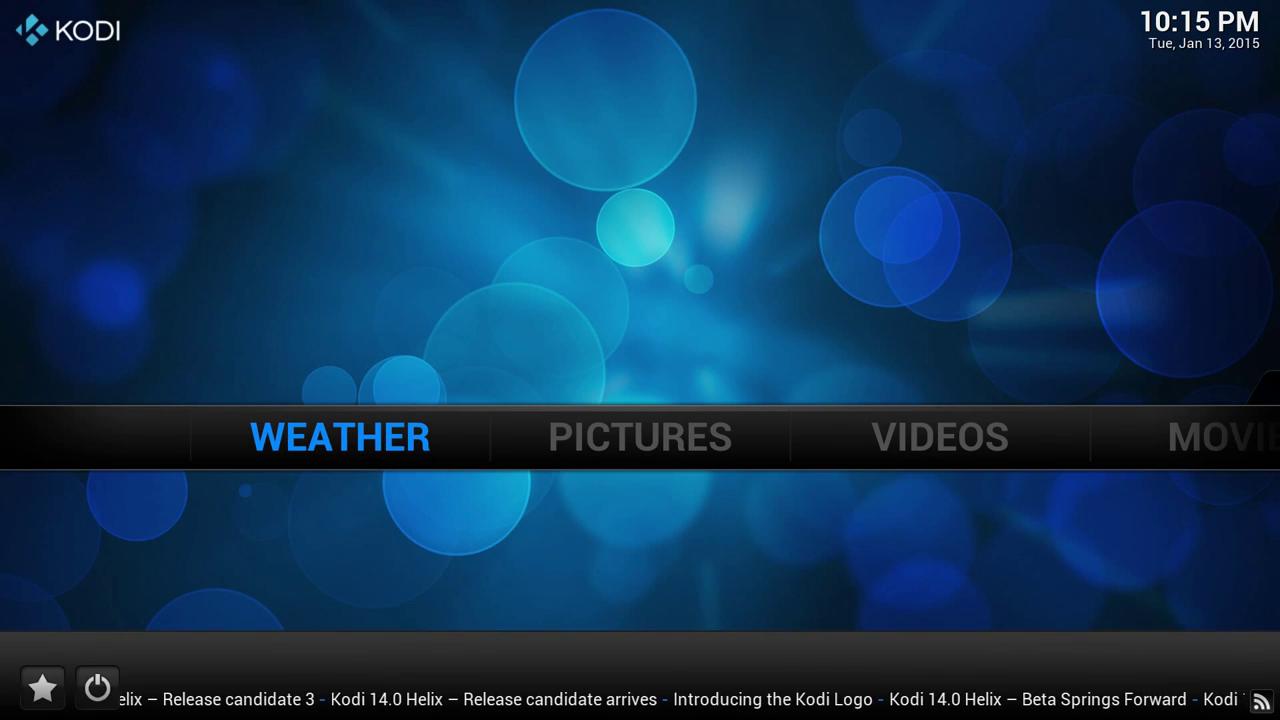
key("Right")
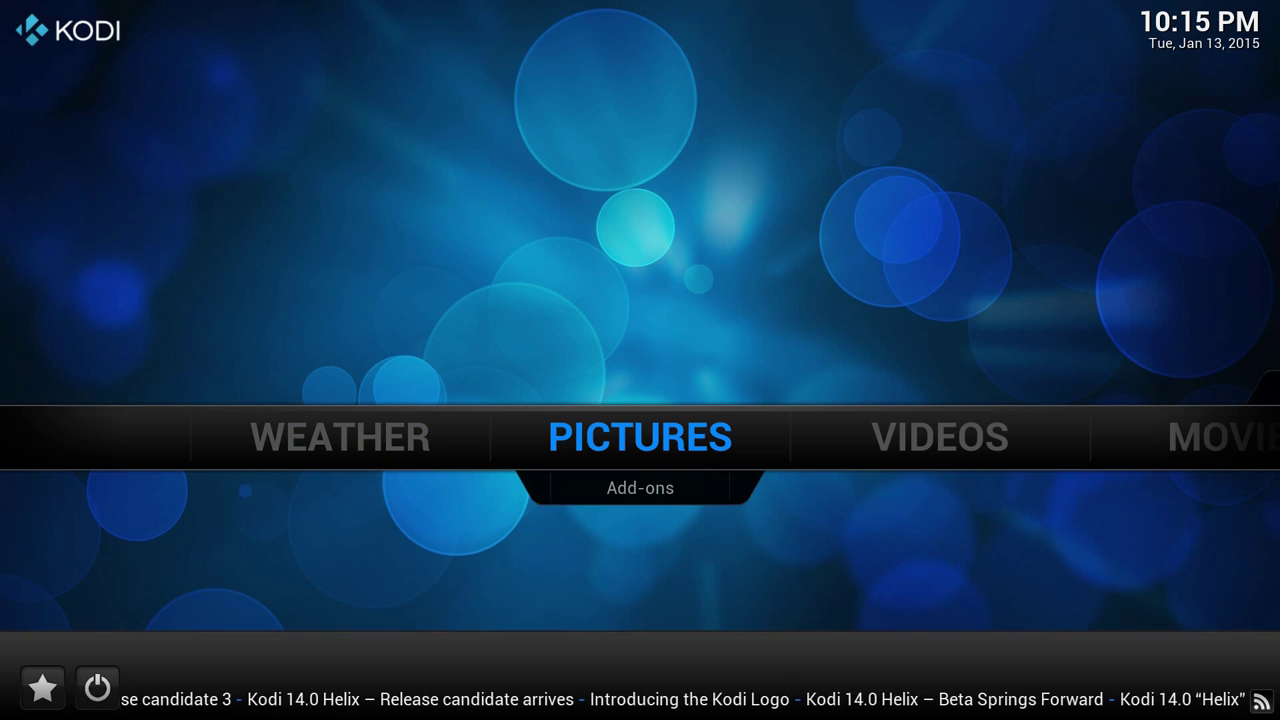
key("Down")
key("Up")
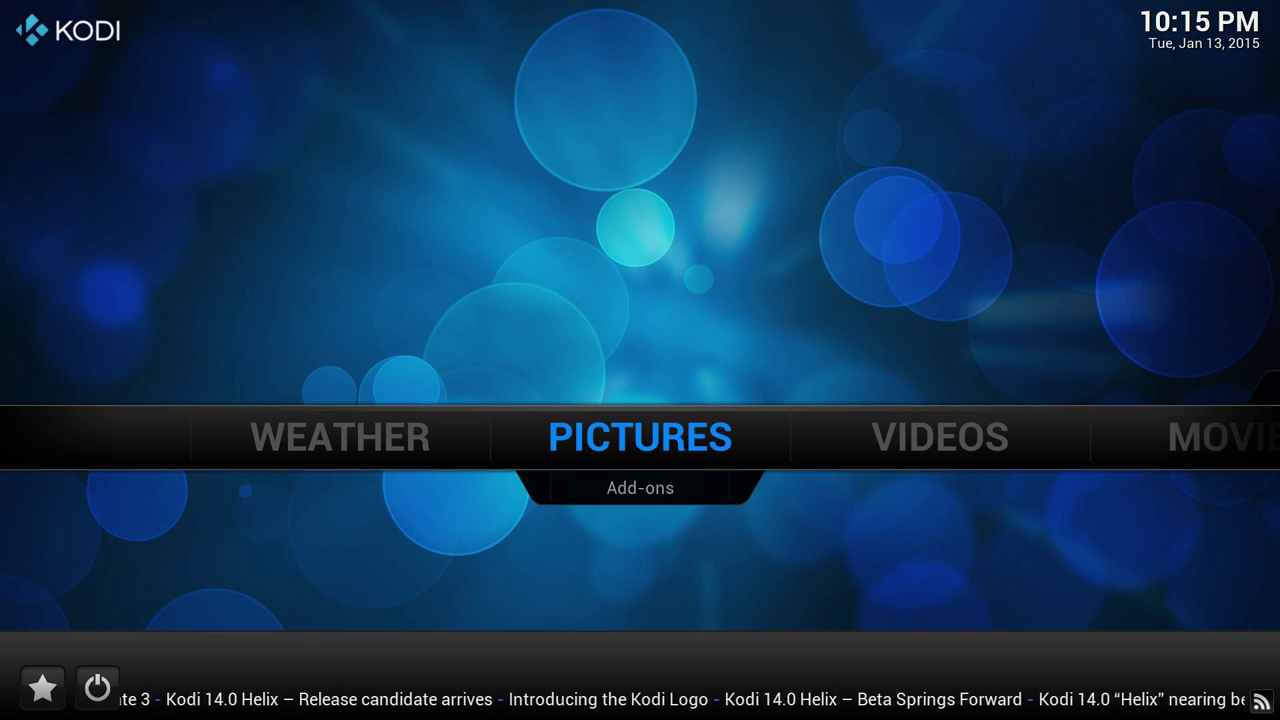
key("Left")
key("Return")
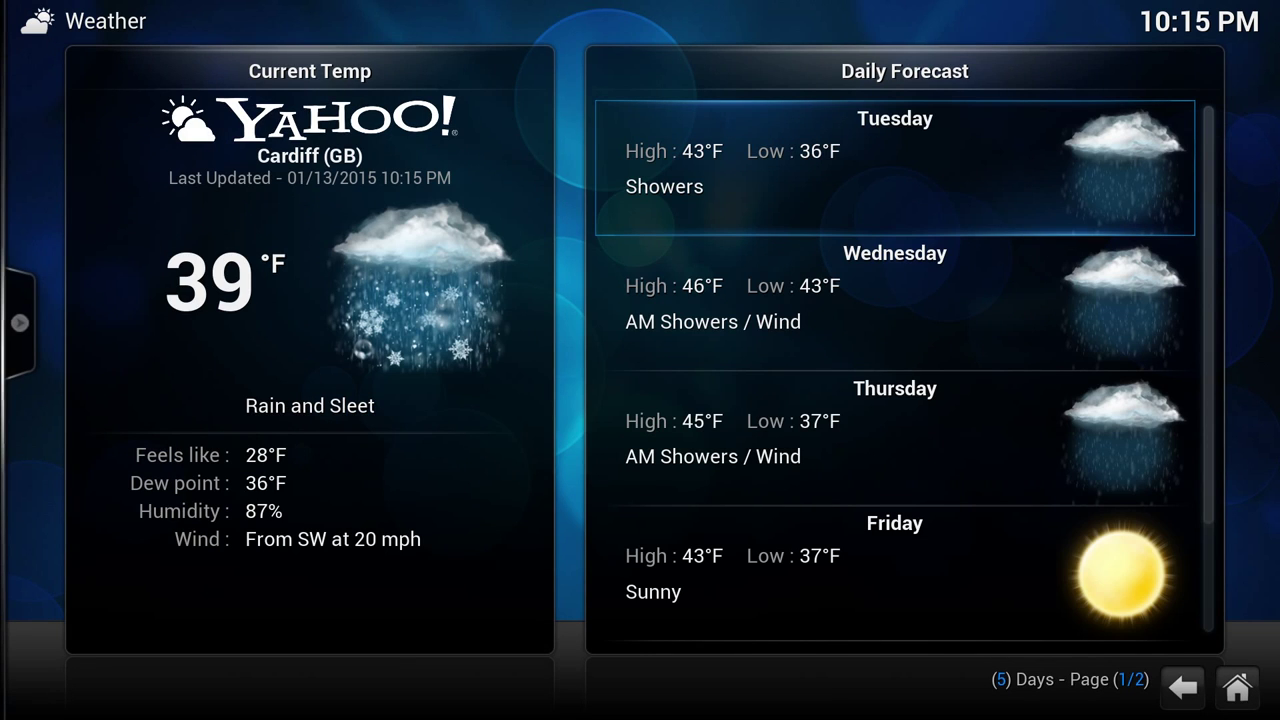
Step: Look through the weather page's view and miscellaneous options and return to the home screen
key("Left")
key("Down")
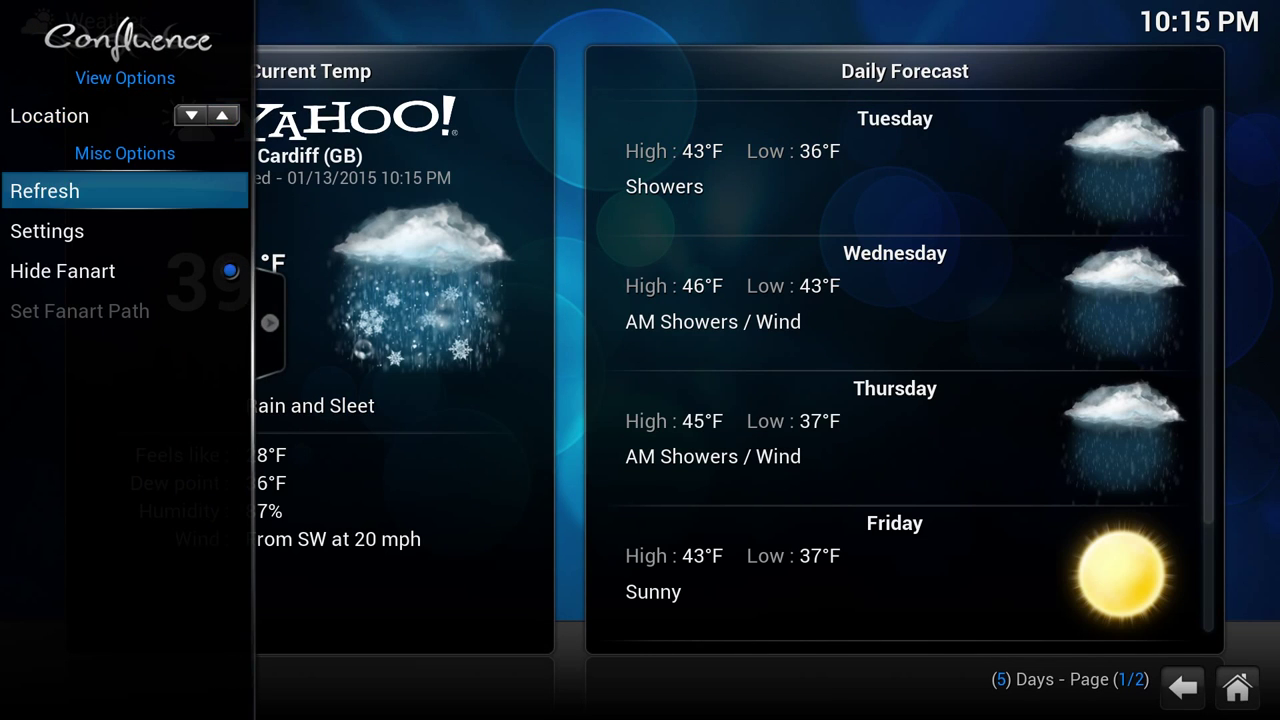
key("Down")
key("Return")
key("Escape")
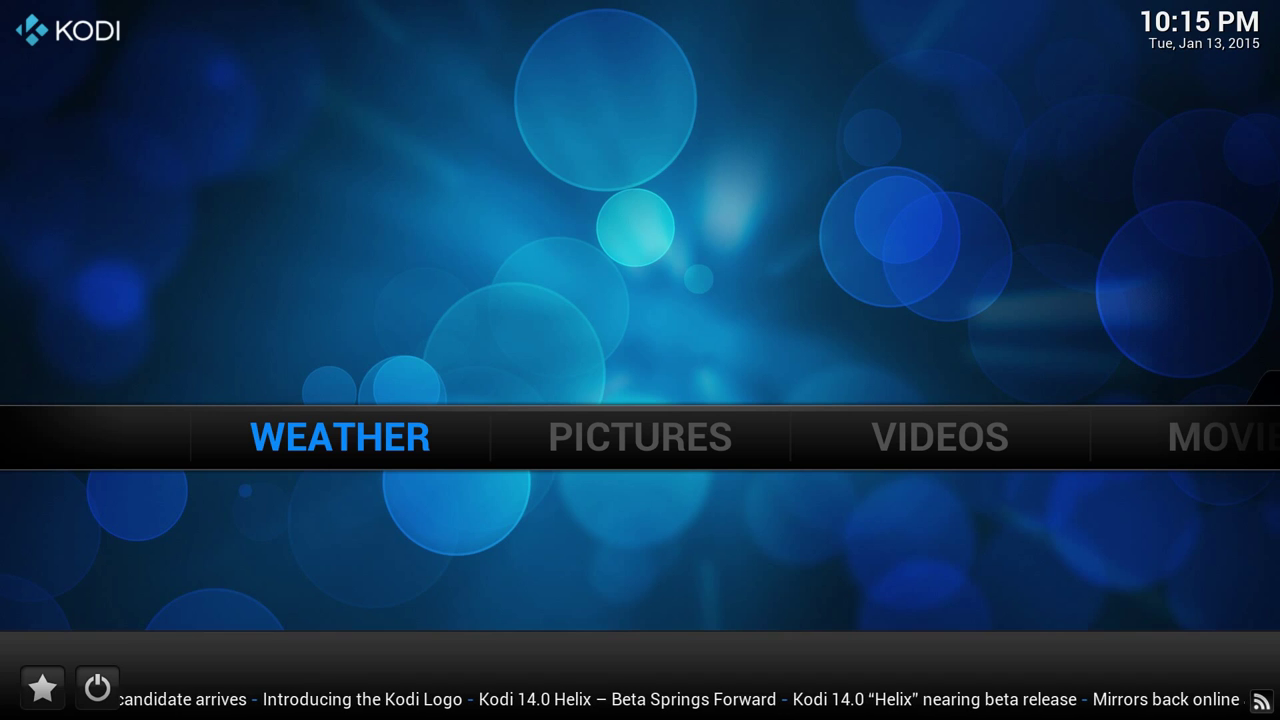